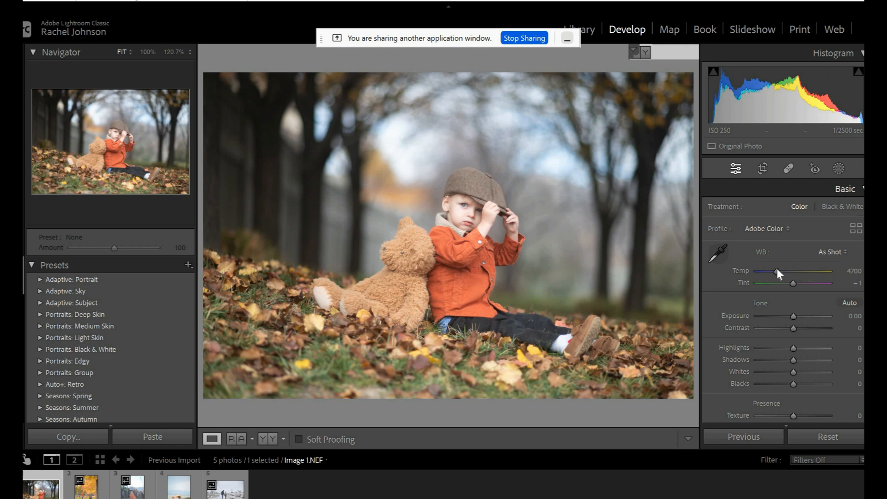
Warm the photo's white balance by setting the temperature to 5077
left_click_drag(778, 271, 780, 273)
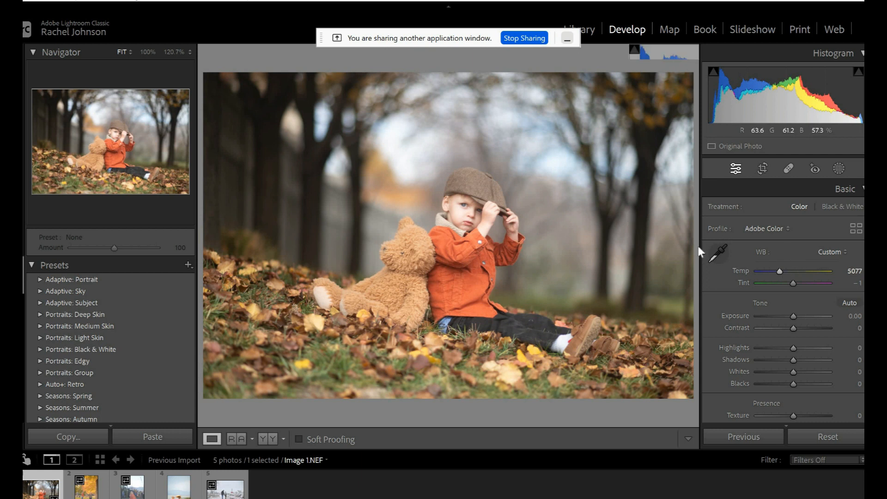
double_click(775, 270)
key("ctrl+z")
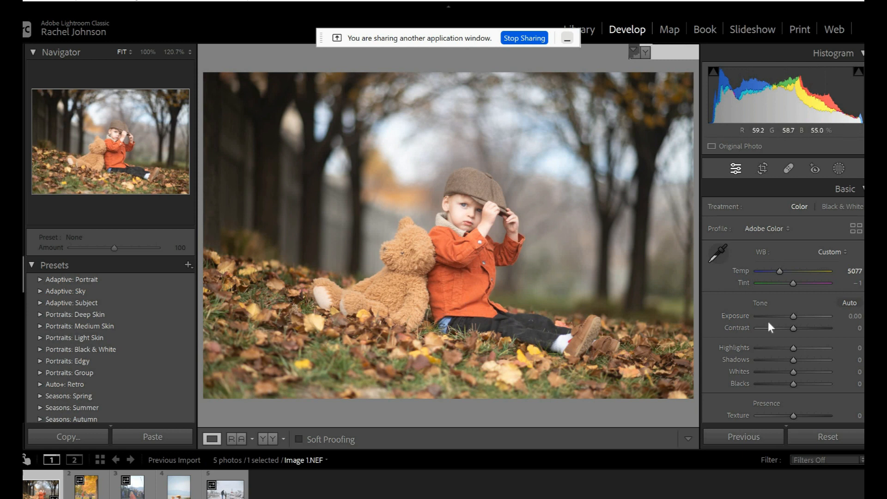
Set the photo's overall contrast to +4, shadows to +16 and blacks to -14
left_click_drag(794, 329, 795, 329)
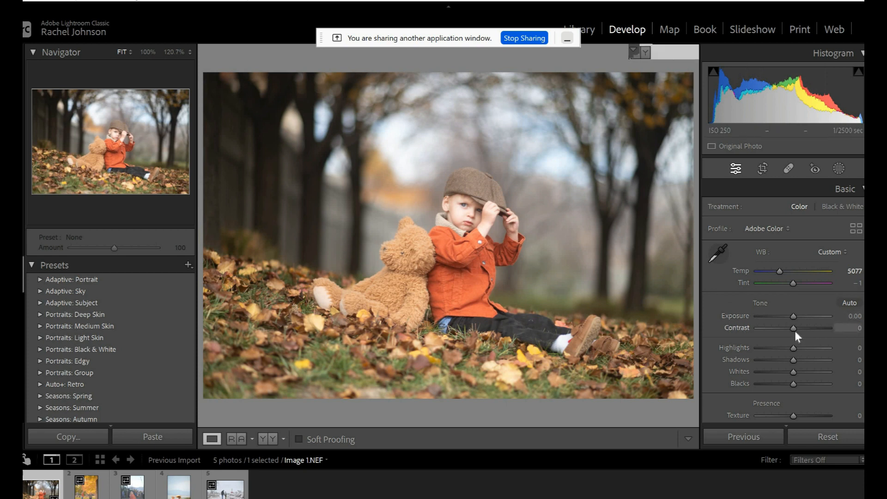
left_click(799, 360)
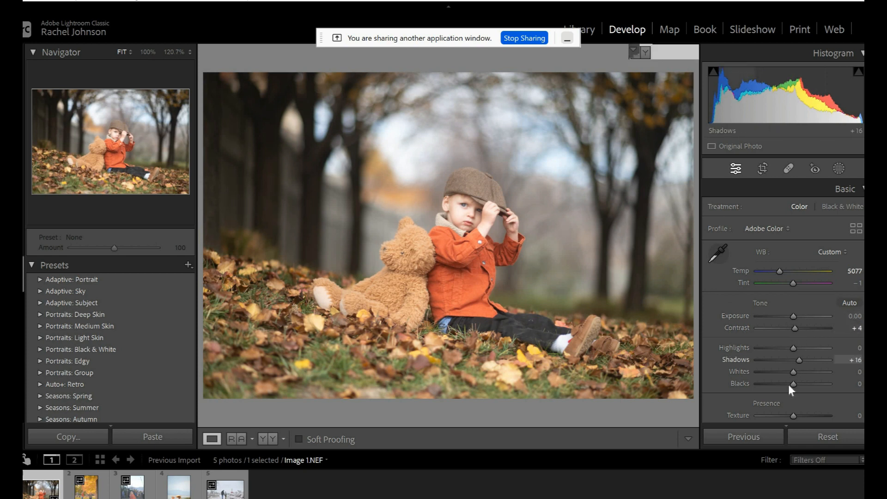
left_click(788, 385)
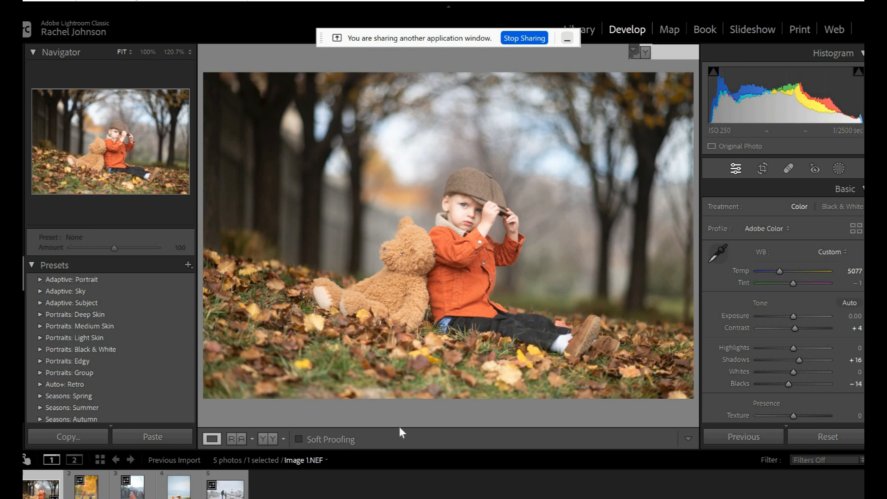
Switch to the Google Meet call to check on the participants, and return to Lightroom Classic
mouse_move(399, 498)
left_click(374, 475)
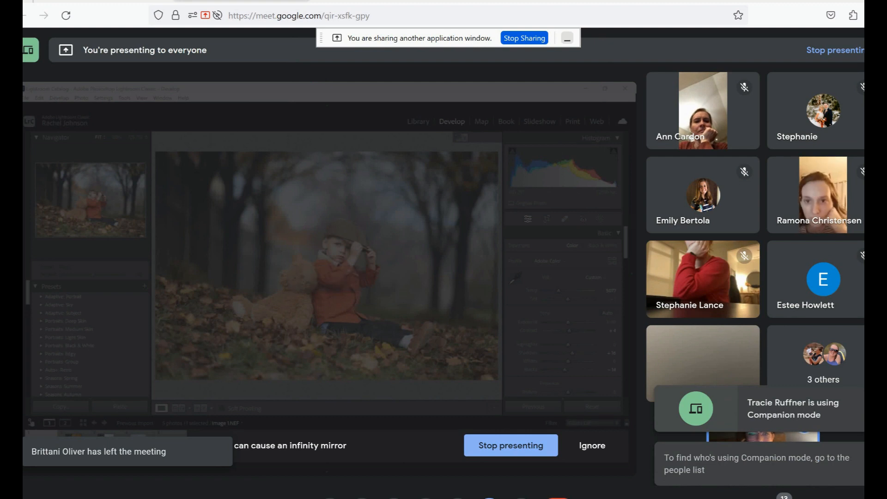
mouse_move(399, 498)
left_click(464, 498)
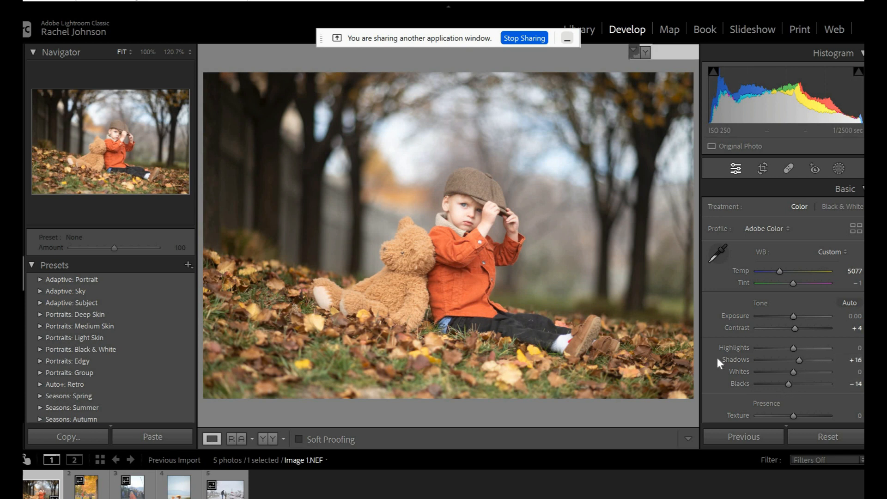
Create a Select Subject mask over the boy and teddy bear and set its exposure to 0.23
left_click(838, 168)
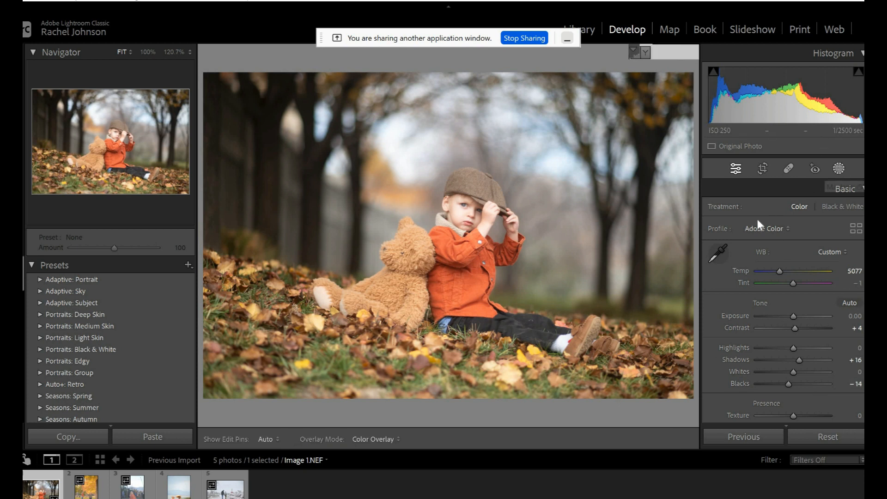
left_click(742, 220)
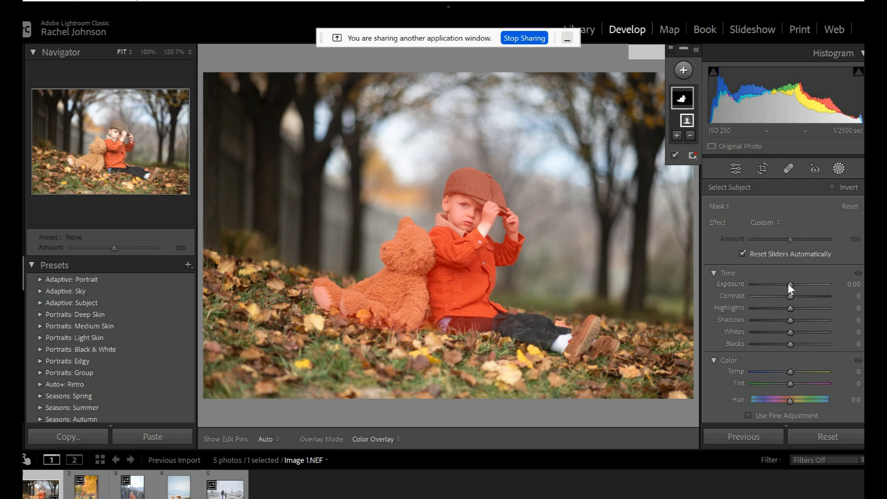
mouse_move(788, 283)
left_mouse_down()
mouse_move(794, 292)
mouse_move(794, 284)
left_mouse_up()
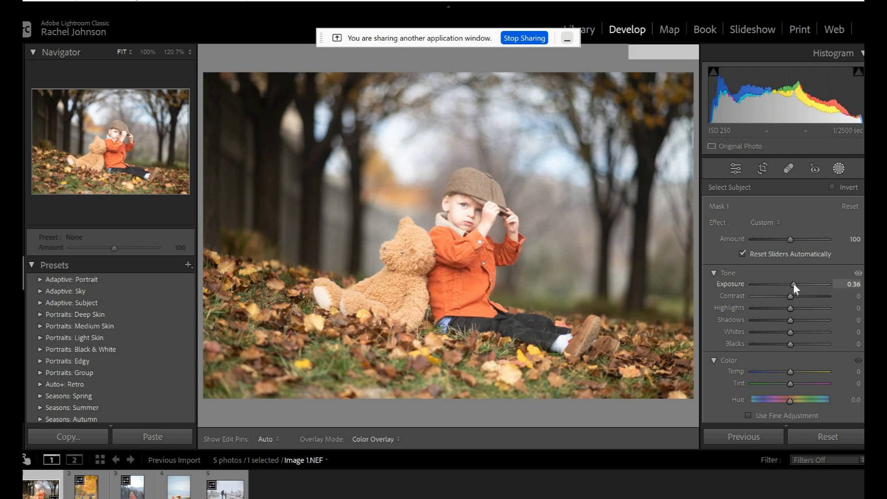
left_click(792, 284)
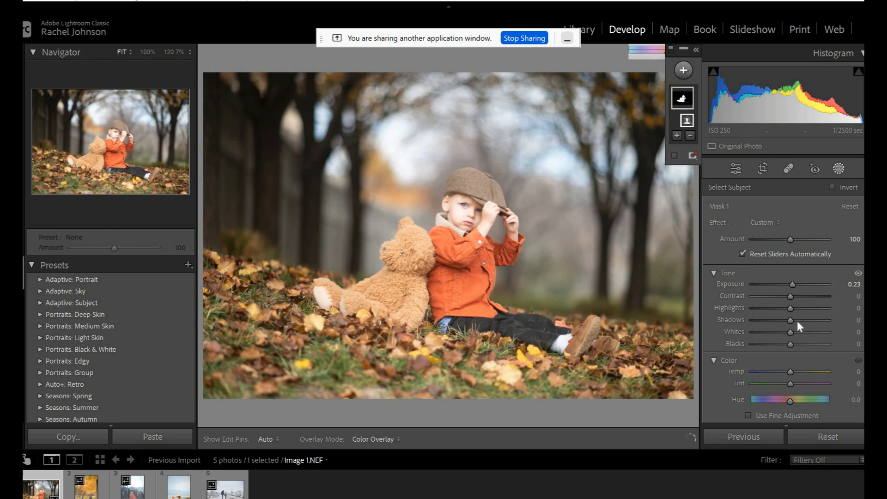
Set the subject mask's shadows to 18, whites to 16, blacks to -30 and highlights to -46
left_click(798, 321)
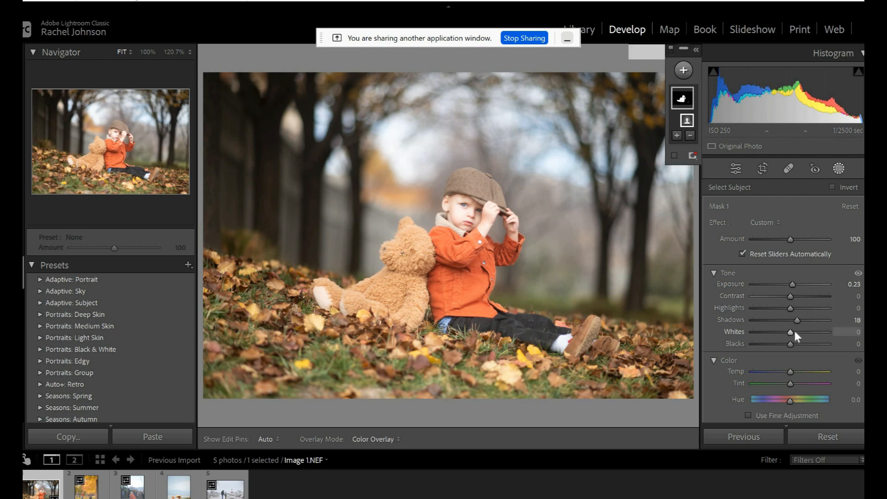
left_click(797, 332)
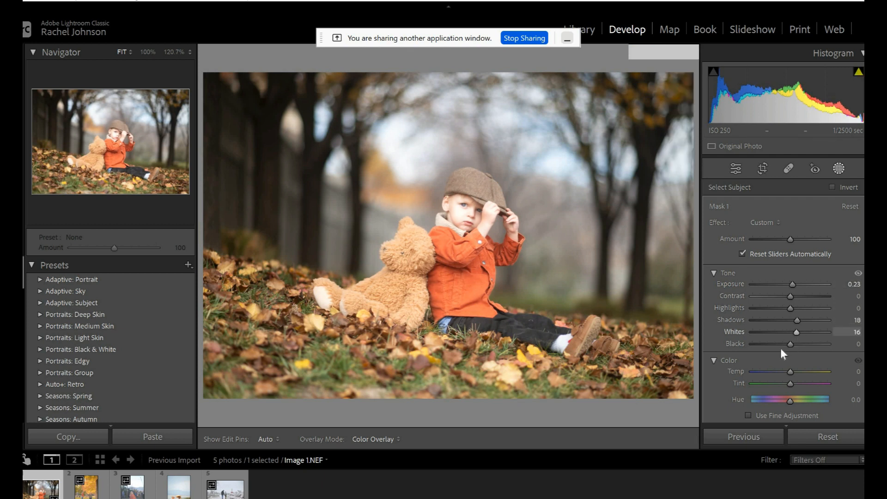
left_click(779, 344)
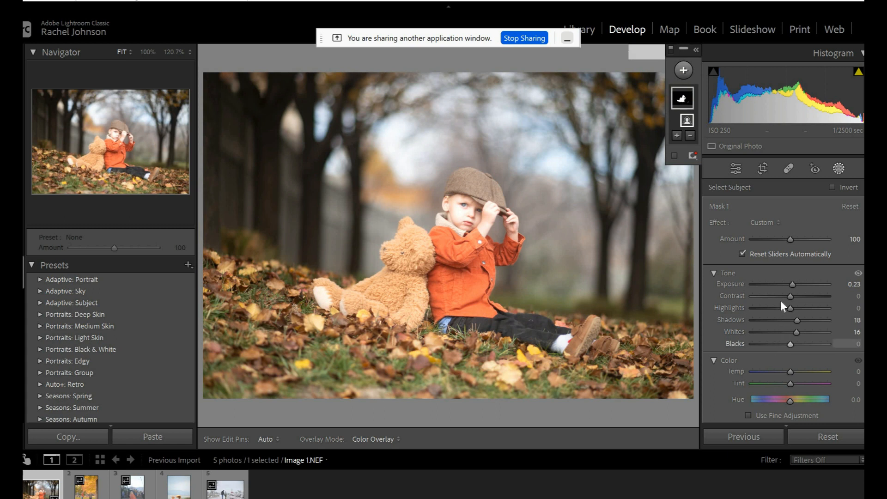
left_click(782, 307)
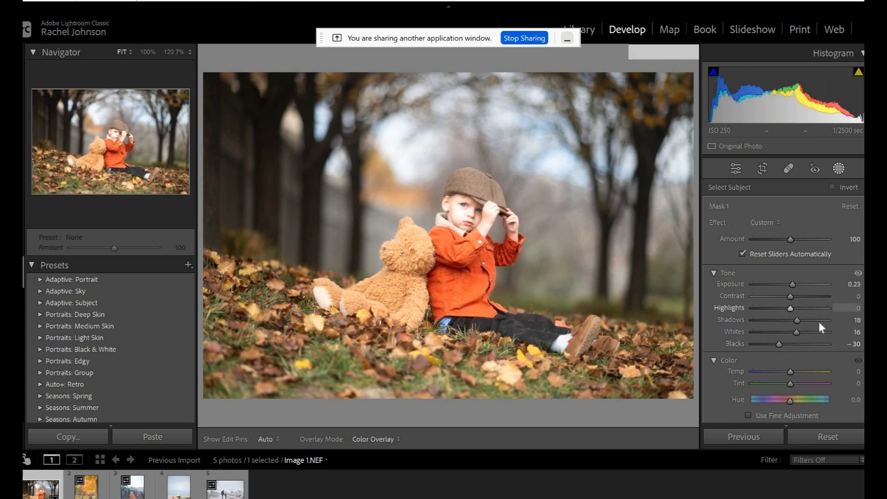
left_click(773, 308)
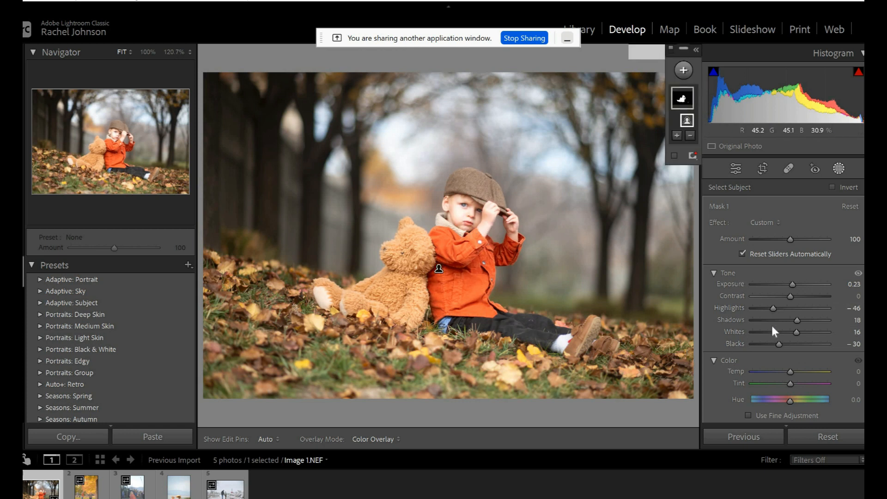
Add a Select Background mask and set its dehaze to 9 and saturation to 11
scroll(771, 326, "down", 2)
scroll(772, 326, "up", 2)
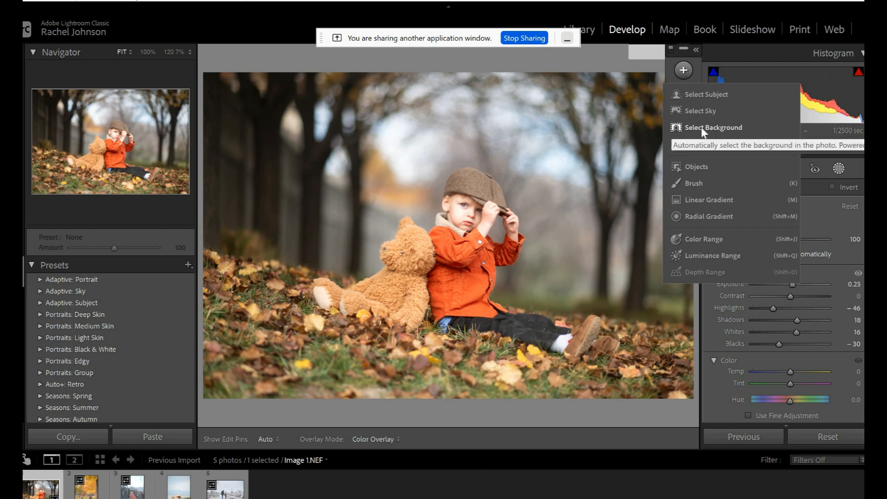
left_click(700, 127)
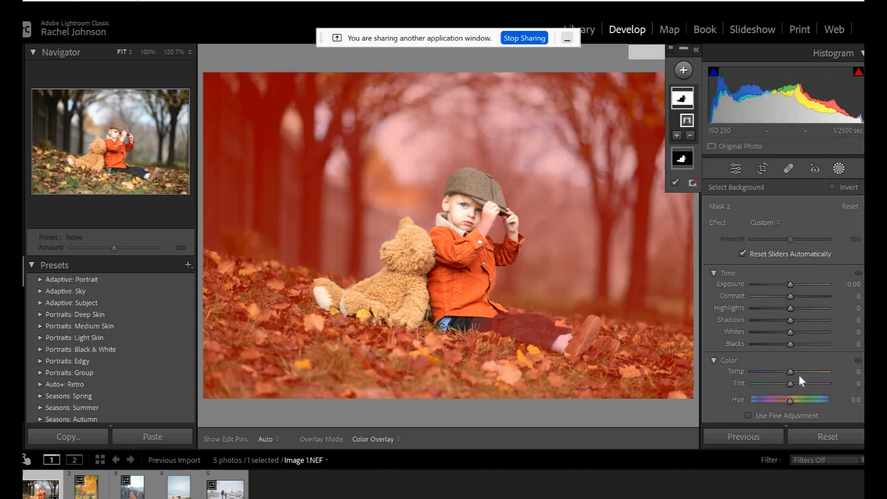
scroll(800, 375, "down", 5)
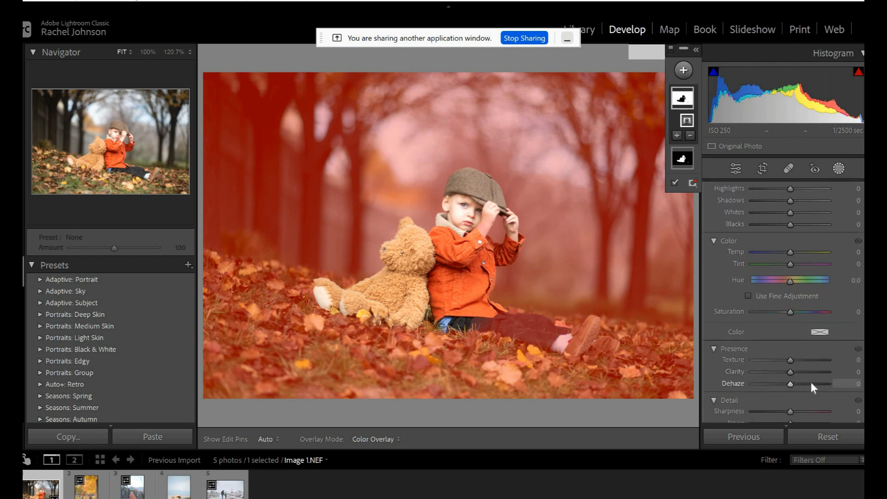
left_click(798, 387)
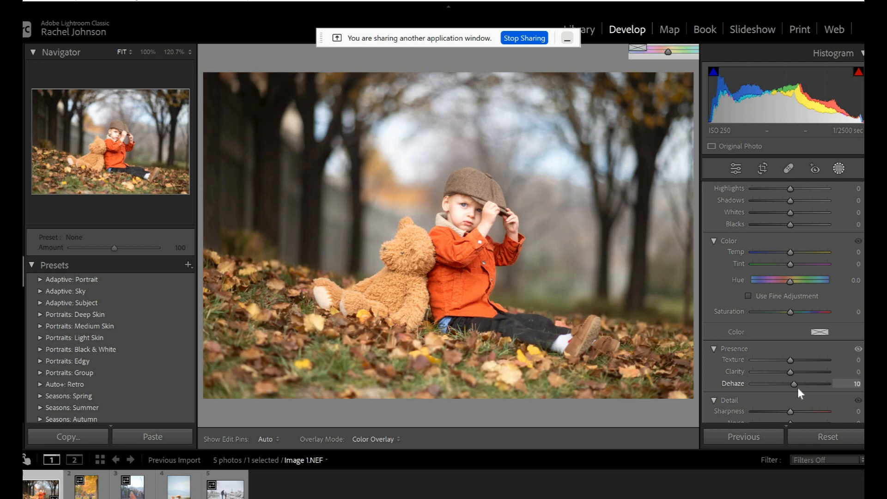
left_click_drag(796, 387, 795, 376)
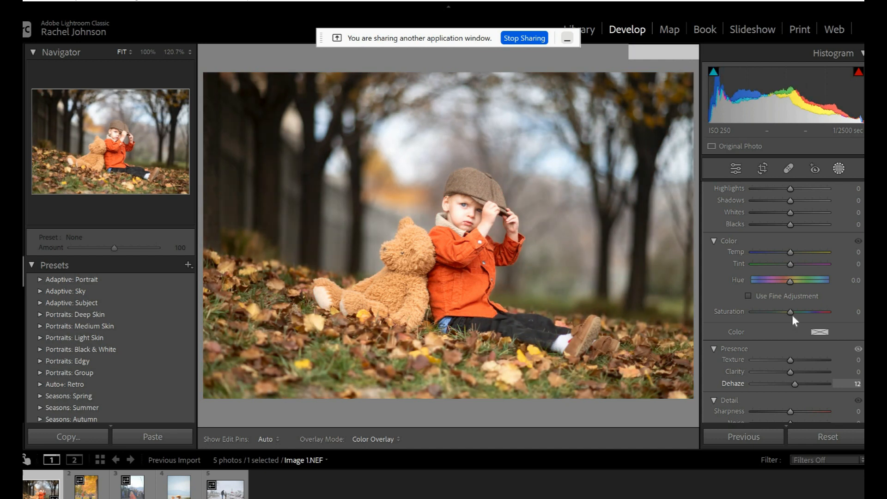
left_click_drag(791, 312, 795, 316)
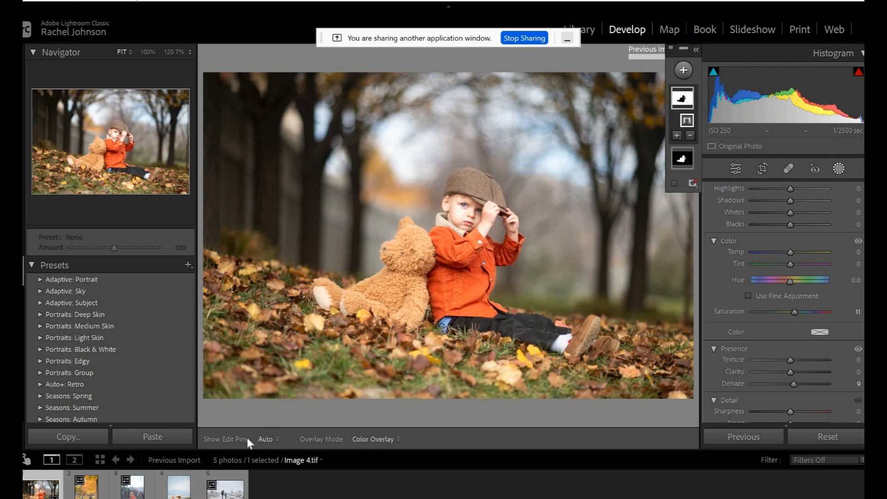
Leave masking and compare the before and after versions of the photo side by side
left_click(839, 173)
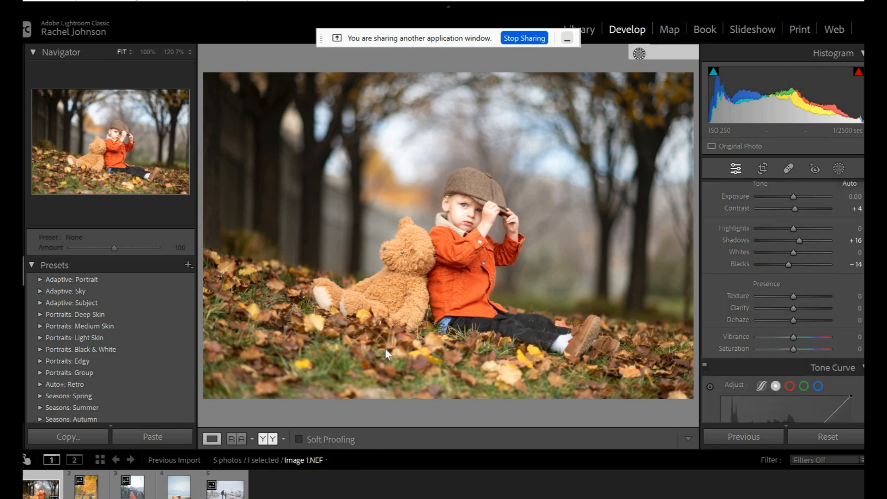
key("y")
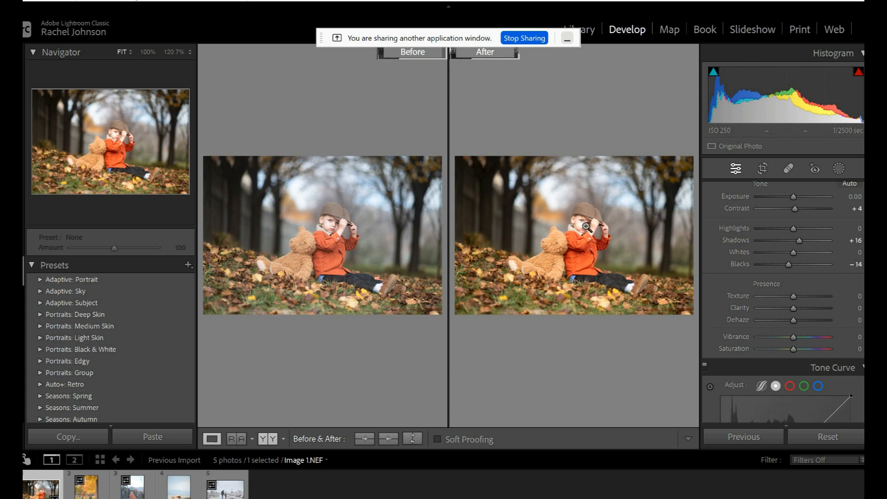
key("y")
Crop the photo slightly tighter by pulling in its upper-left corner, and apply the crop
left_click(763, 168)
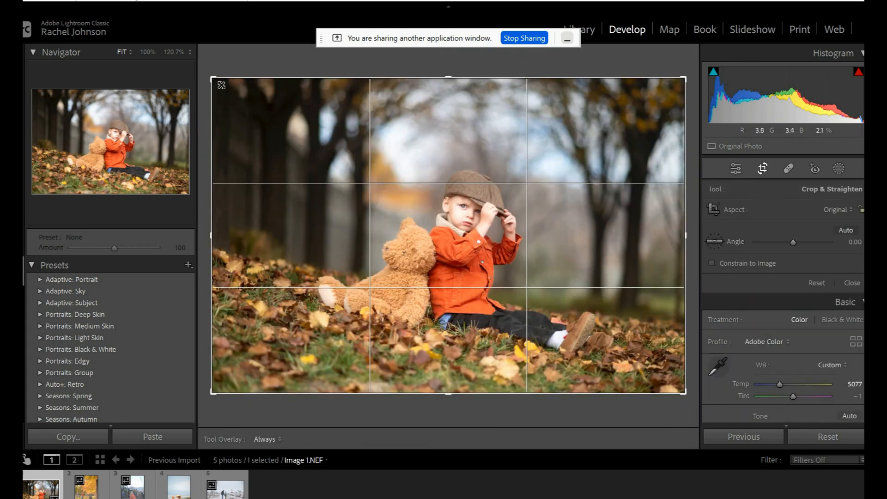
left_click_drag(222, 85, 232, 88)
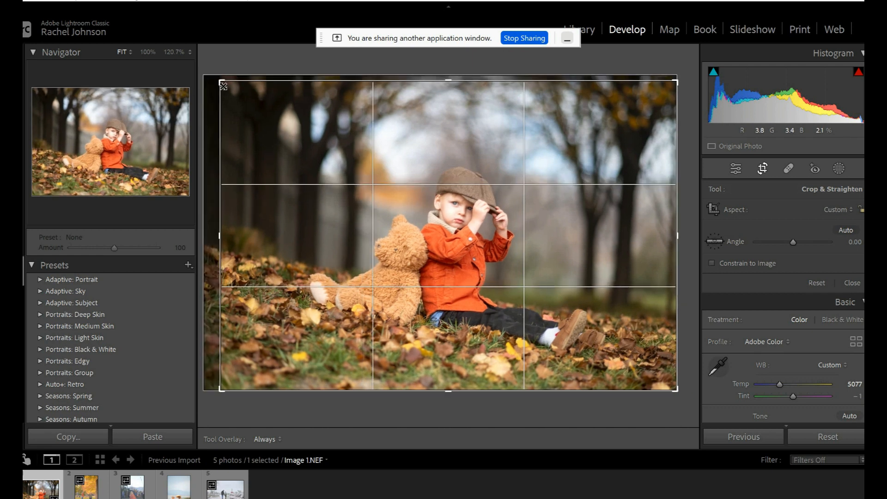
left_click(764, 169)
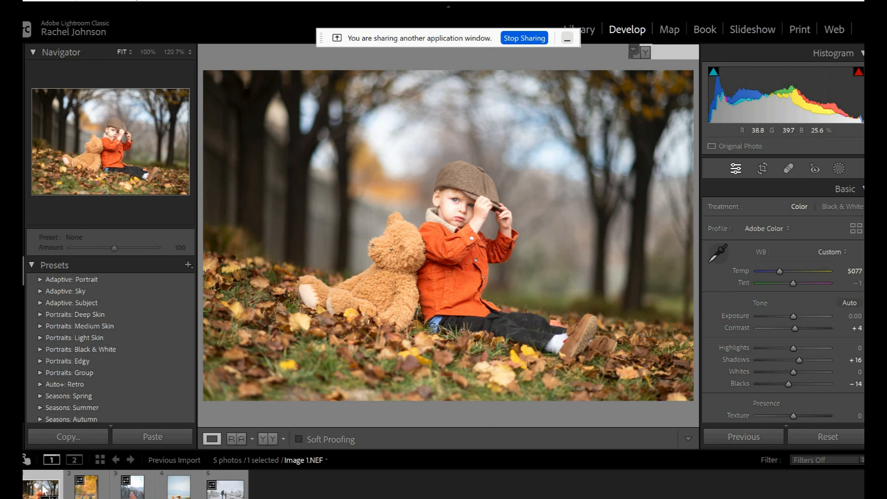
Send Image 1.NEF to Adobe Photoshop 2023 for editing
right_click(44, 489)
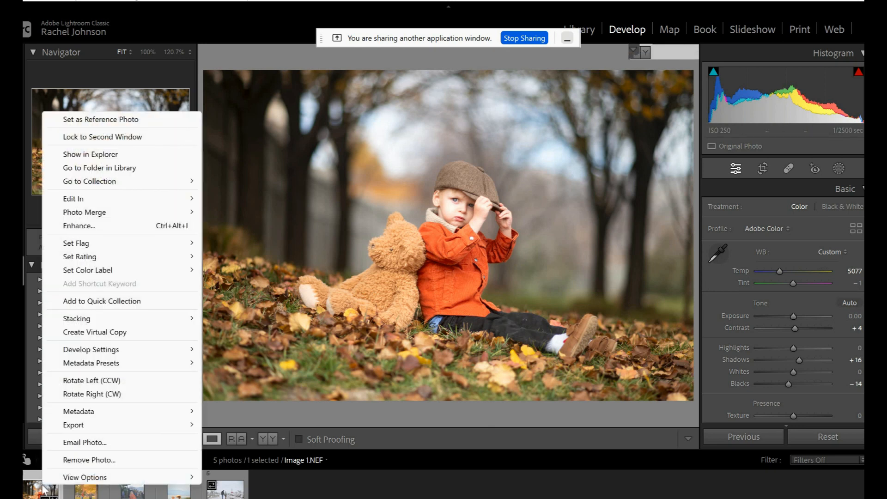
mouse_move(98, 204)
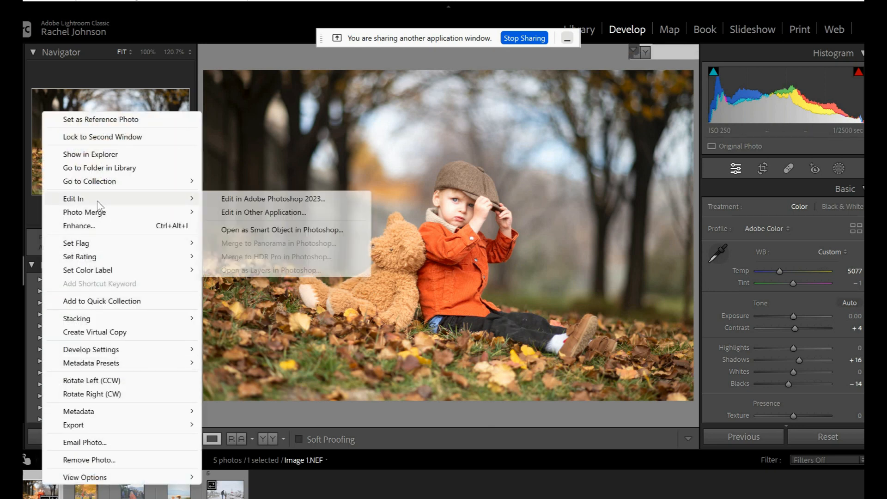
left_click(235, 204)
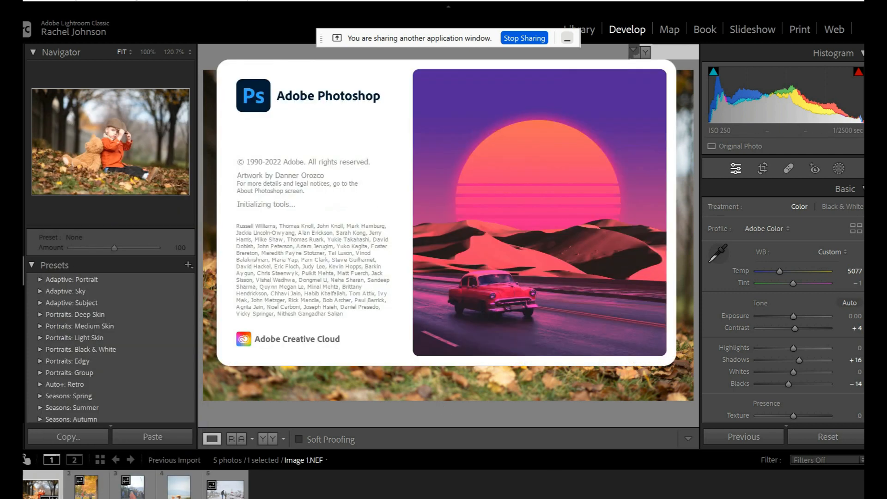
Switch to the Google Meet call and stop sharing the application window
mouse_move(372, 498)
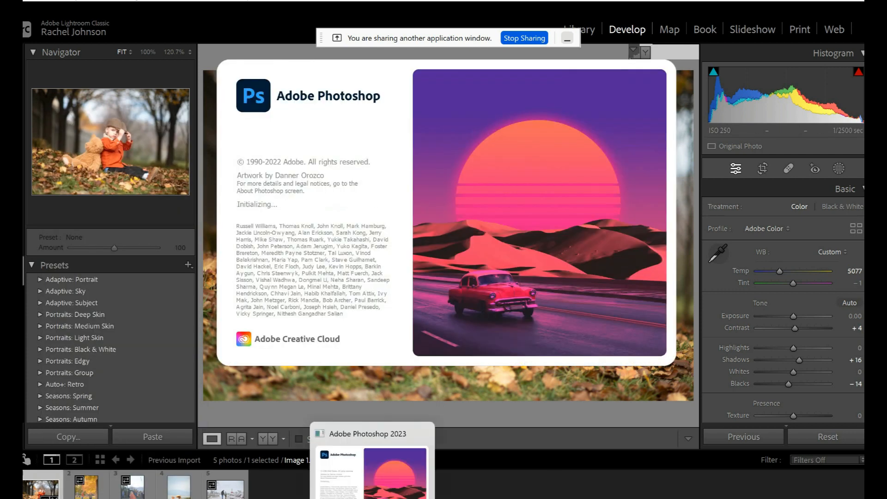
mouse_move(399, 498)
mouse_move(362, 470)
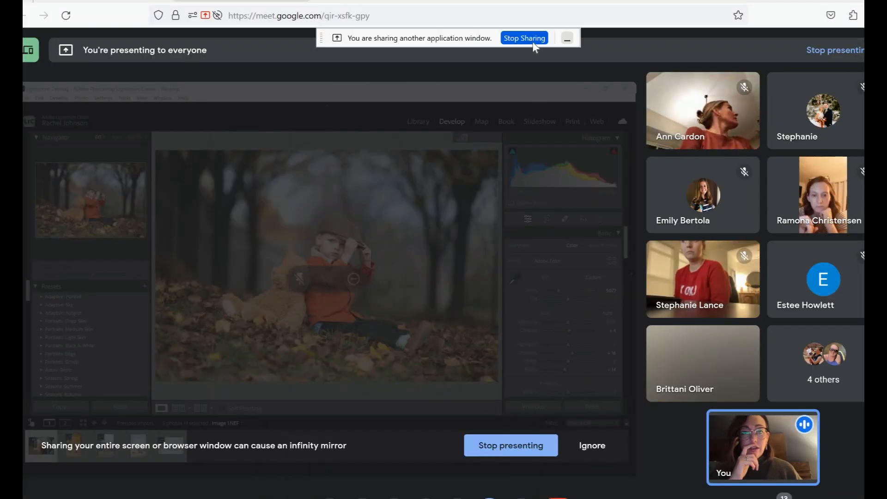
left_click(525, 38)
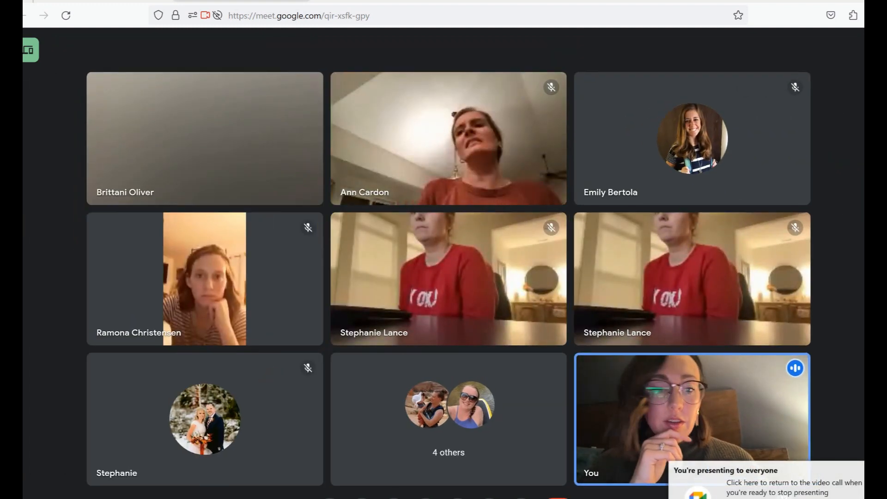
Present the entire screen to everyone in the Google Meet call
left_click(490, 498)
left_click(550, 451)
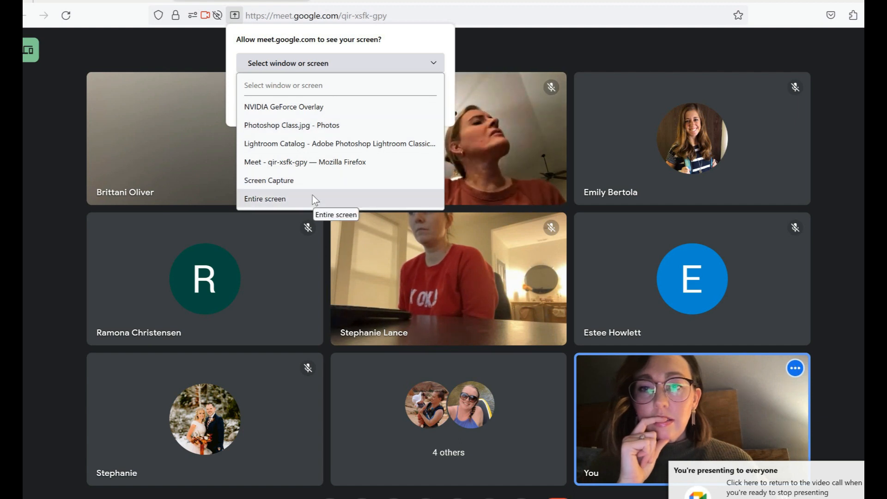
left_click(430, 199)
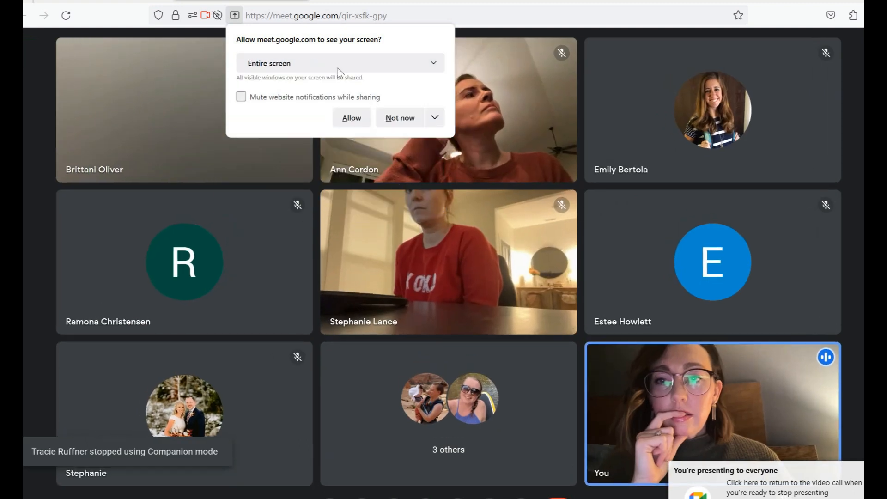
left_click(341, 63)
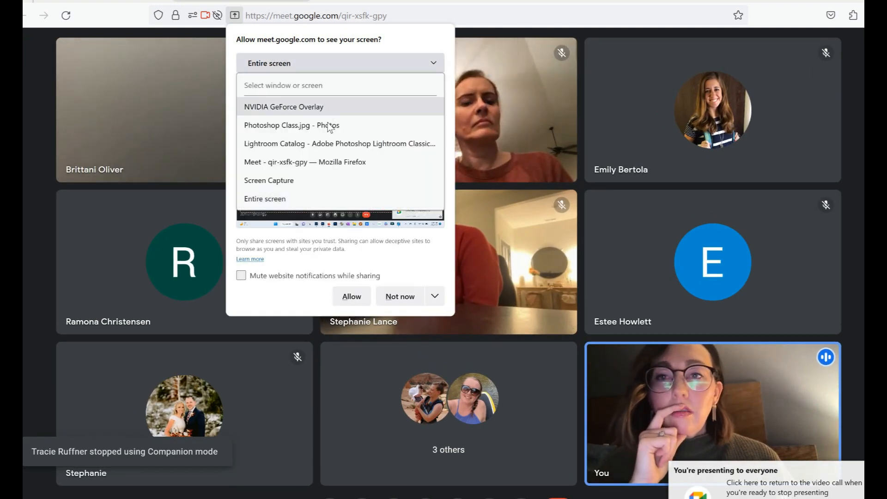
left_click(319, 199)
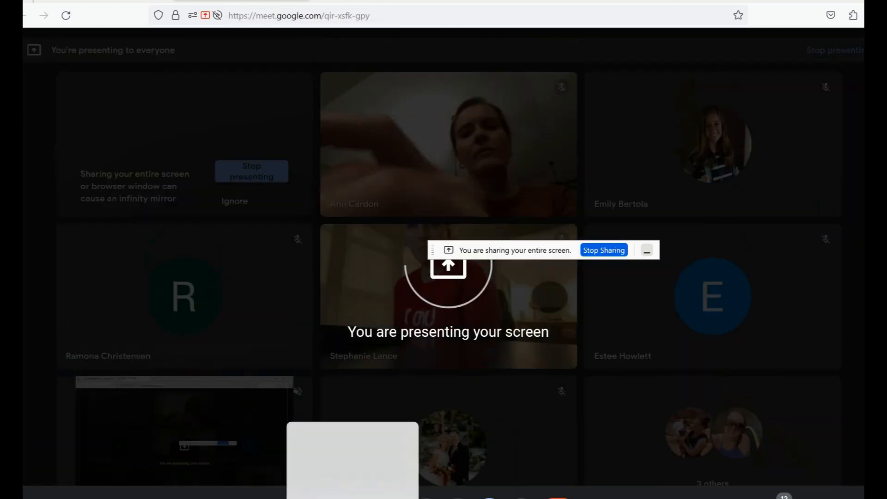
Admit the waiting participant to the call and switch to Photoshop with Image 1.NEF
left_click(354, 498)
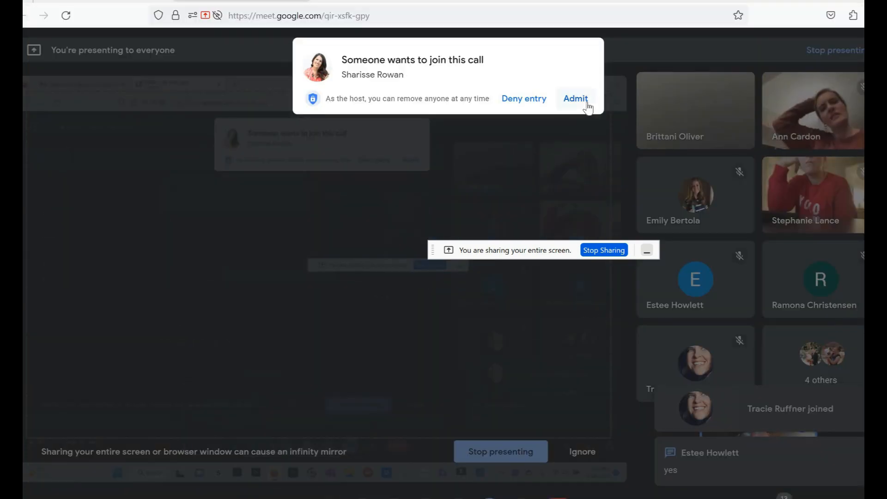
left_click(586, 104)
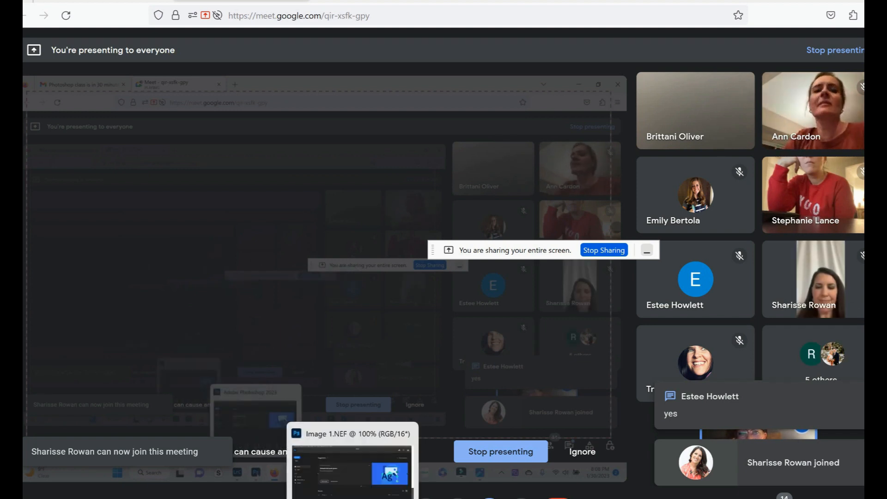
left_click(353, 498)
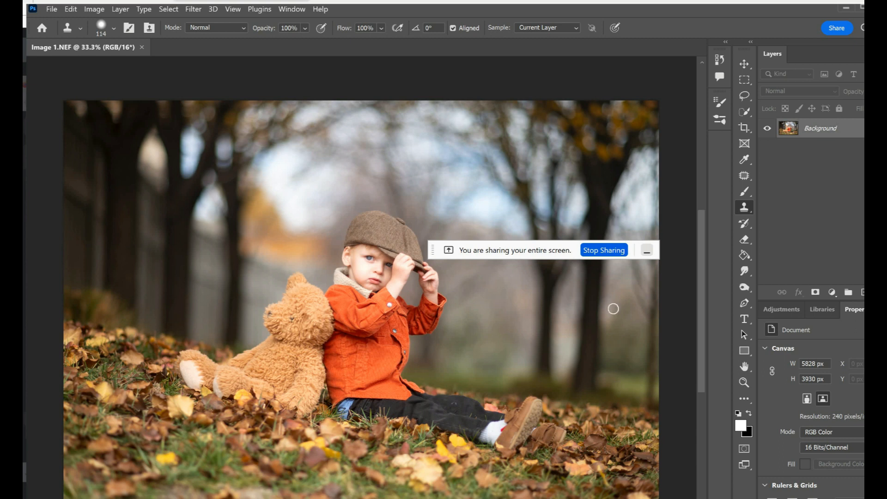
Select the Dodge tool for lightening areas of the photo
scroll(527, 283, "down", 2)
scroll(478, 308, "down", 1)
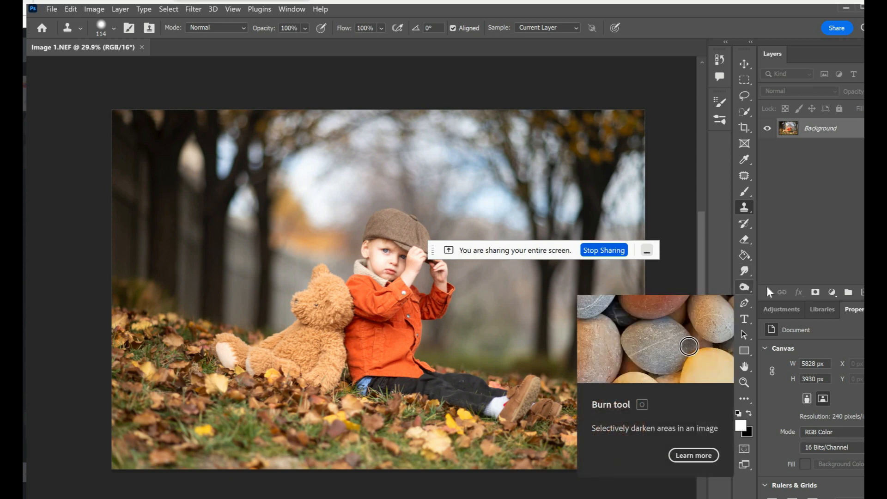
right_click(744, 287)
left_click(790, 286)
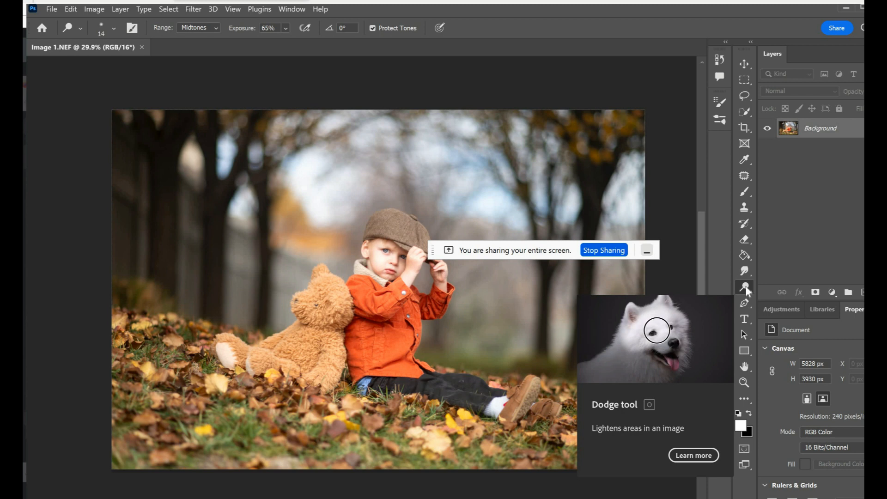
Select the Burn tool and set its brush size to 432 px, with a brief look at the Google Meet call
right_click(745, 287)
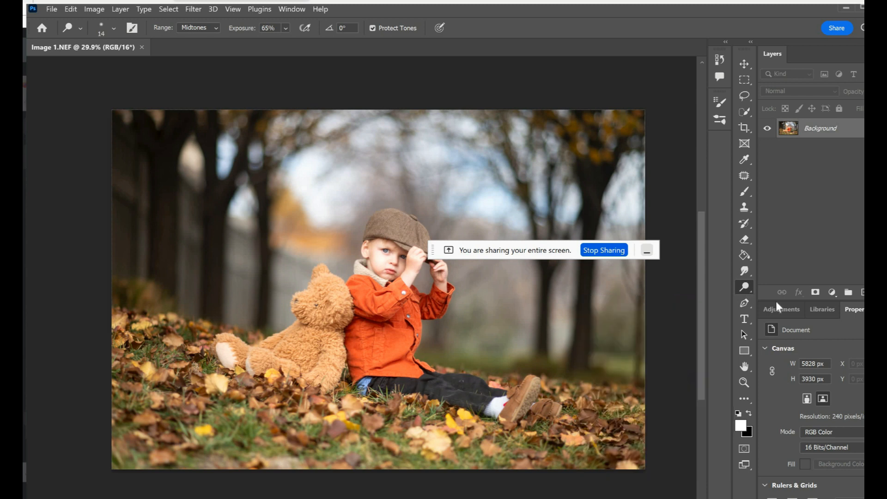
left_click(778, 299)
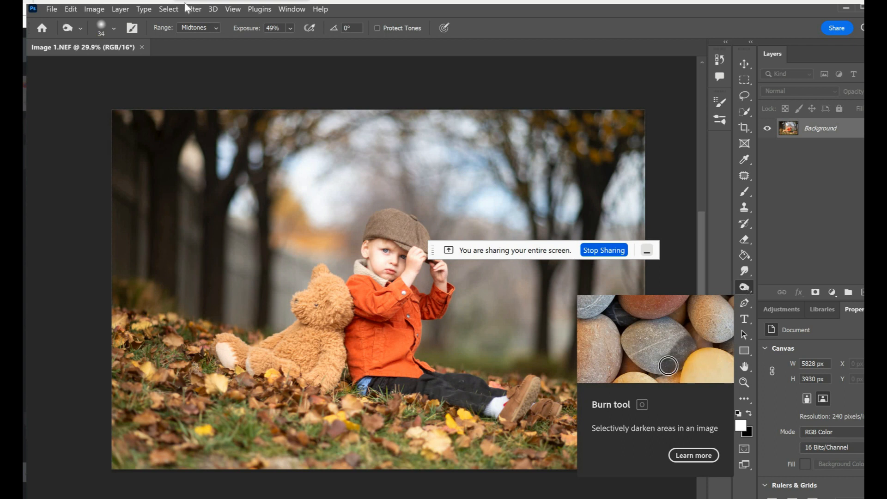
left_click(115, 28)
left_click(160, 63)
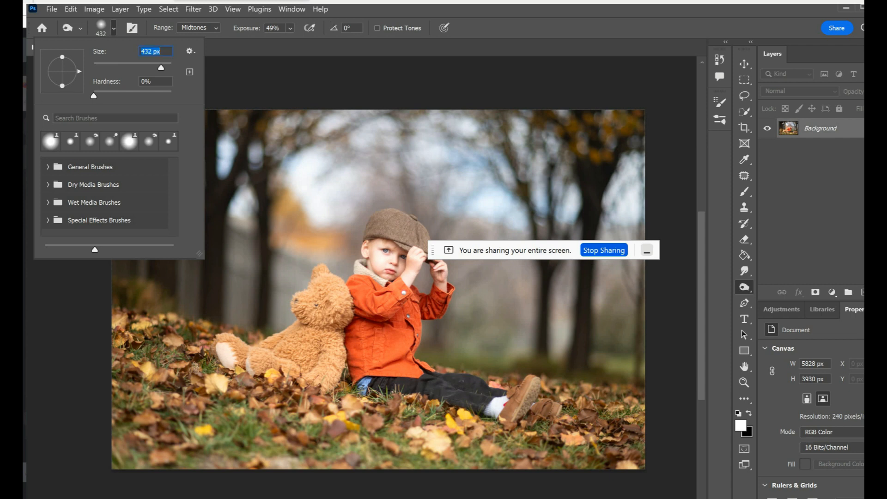
key("alt+Tab")
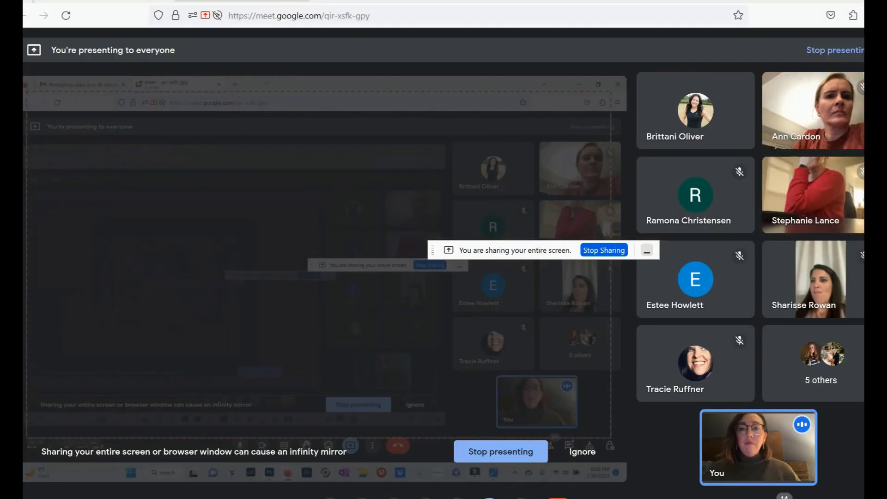
key("alt+Tab")
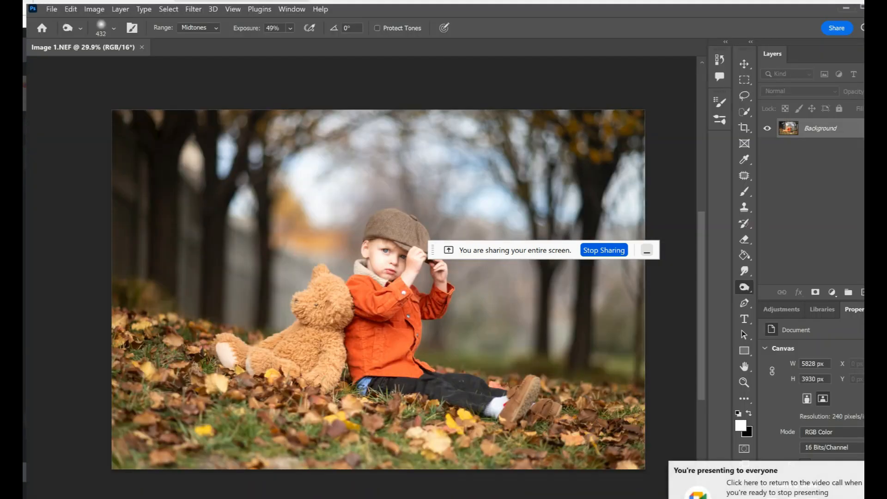
Try burning the midtones of the boy's orange jacket, undo the stroke, and look at the exposure setting
mouse_move(372, 318)
left_mouse_down()
mouse_move(408, 356)
mouse_move(462, 303)
mouse_move(437, 319)
mouse_move(506, 185)
mouse_move(489, 370)
mouse_move(520, 408)
left_mouse_up()
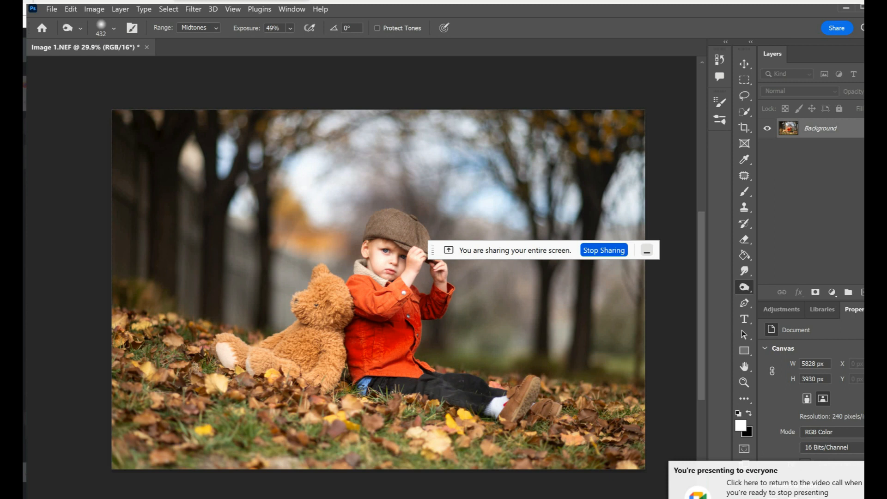
key("ctrl+z")
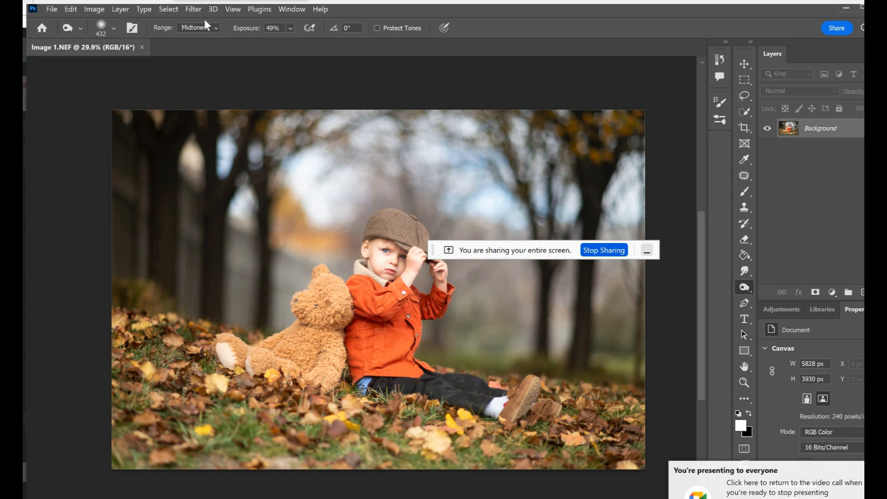
left_click(290, 28)
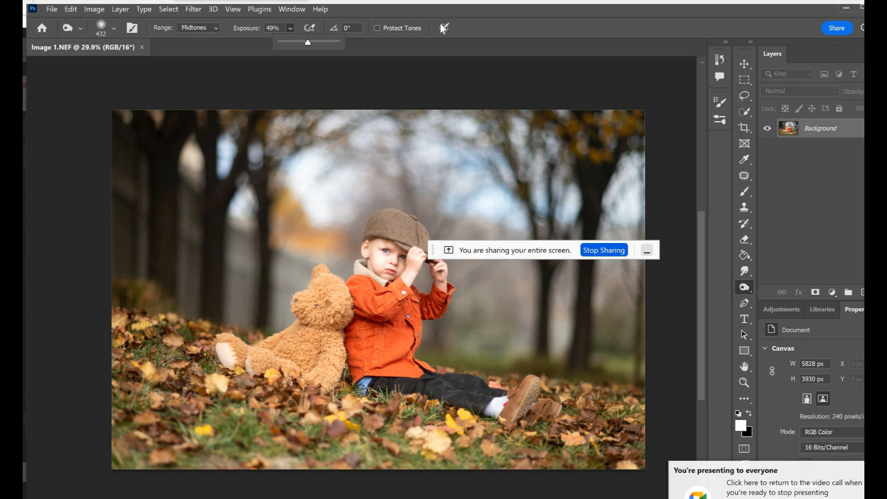
left_click(781, 320)
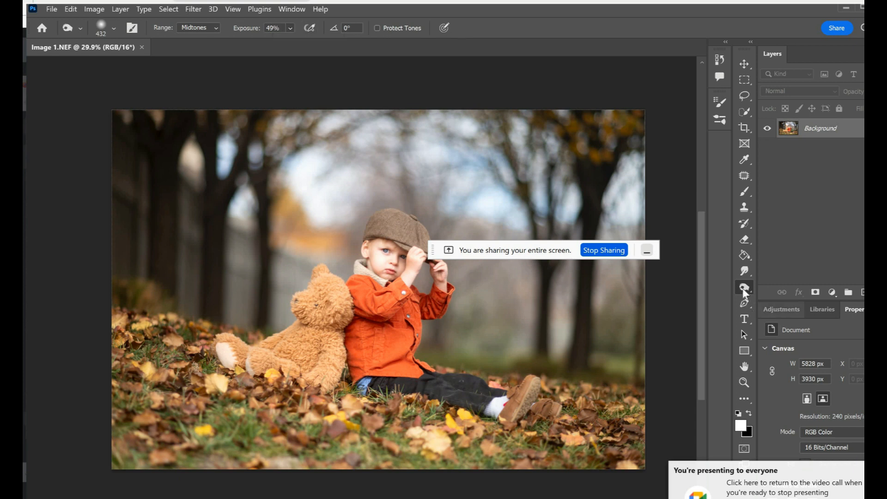
Select the Dodge tool and set its brush size to 202 px
right_click(744, 287)
left_click(796, 286)
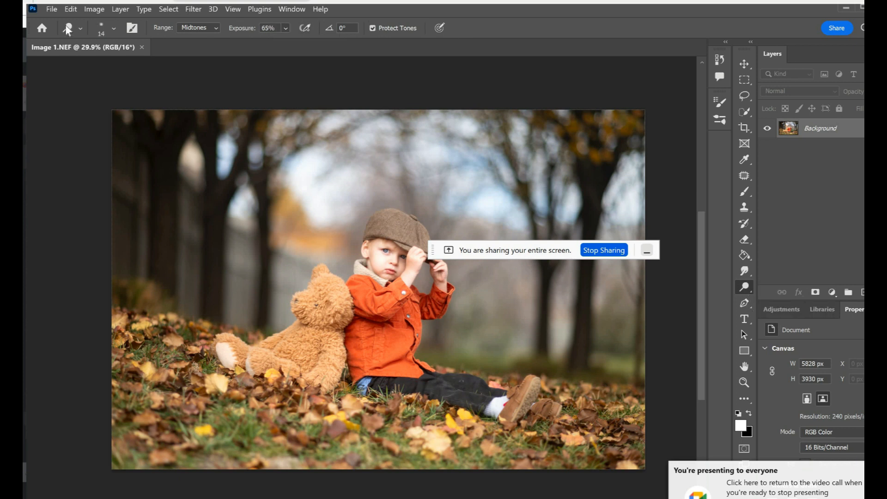
left_click(114, 32)
left_click(153, 64)
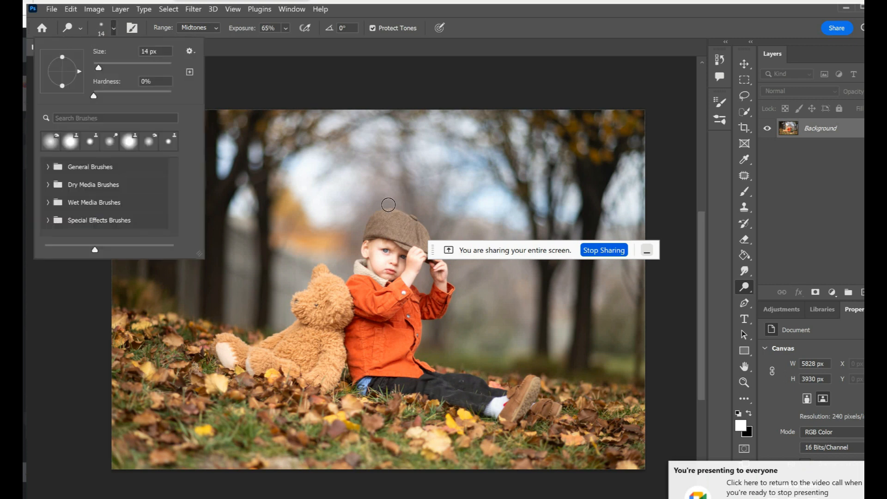
Try dodging the teddy bear, set the Dodge exposure to 43%, and undo the stroke
mouse_move(346, 216)
left_mouse_down()
mouse_move(363, 229)
mouse_move(428, 368)
mouse_move(300, 387)
mouse_move(321, 329)
left_mouse_up()
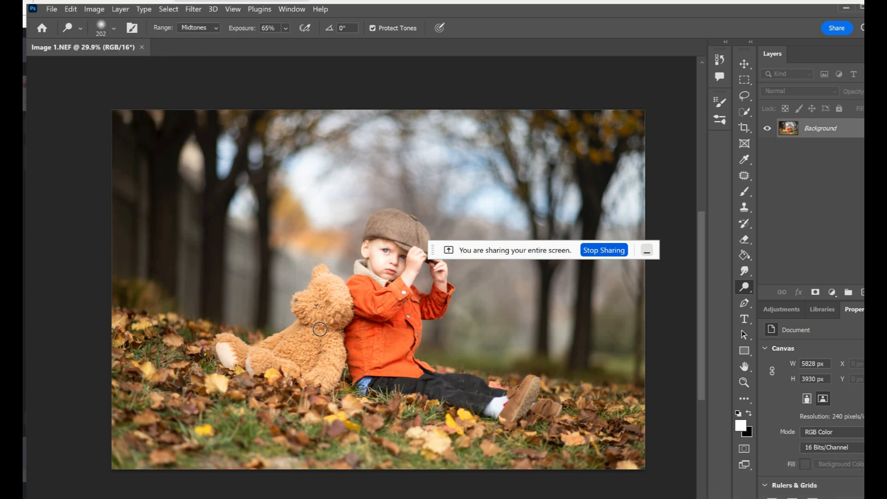
left_click(286, 27)
left_click_drag(308, 43, 295, 43)
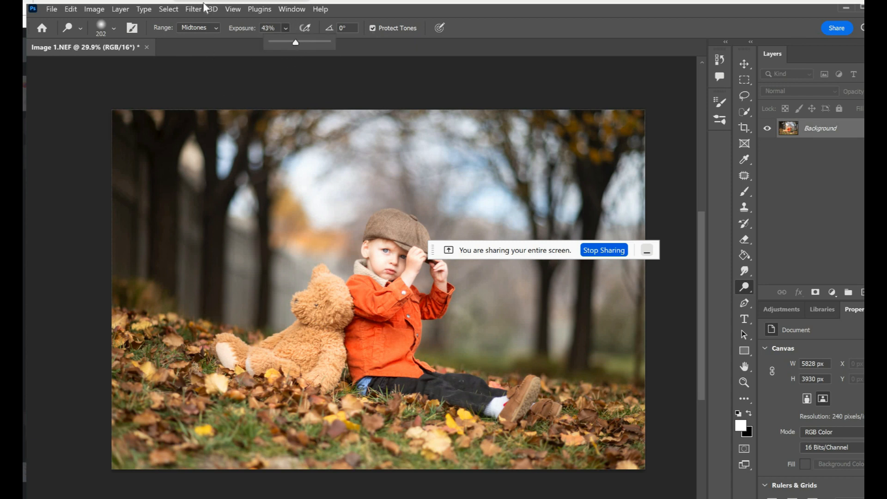
left_click(205, 30)
key("ctrl+z")
Set the Dodge range to Shadows, then admit the waiting participant in Google Meet and return to Photoshop
left_click(198, 29)
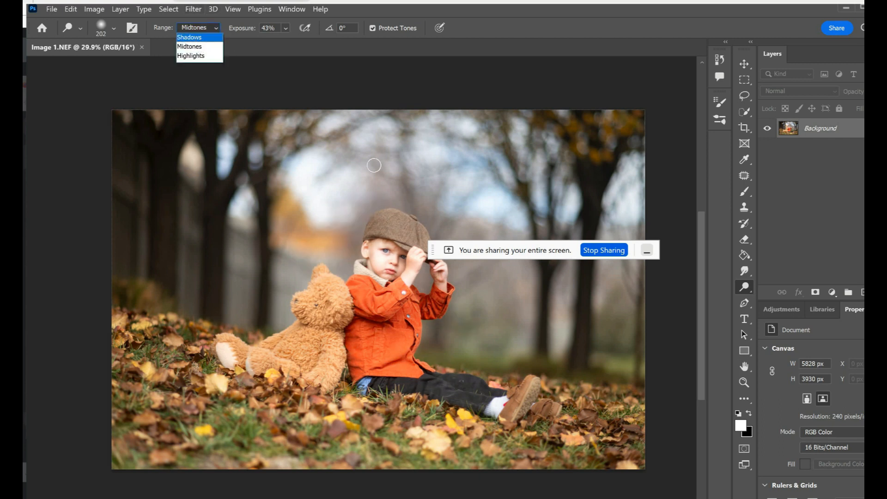
left_click(191, 37)
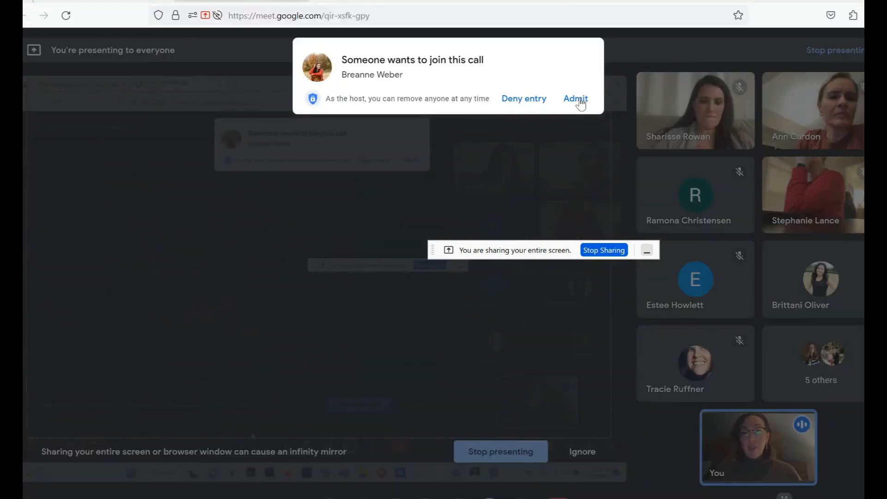
left_click(579, 100)
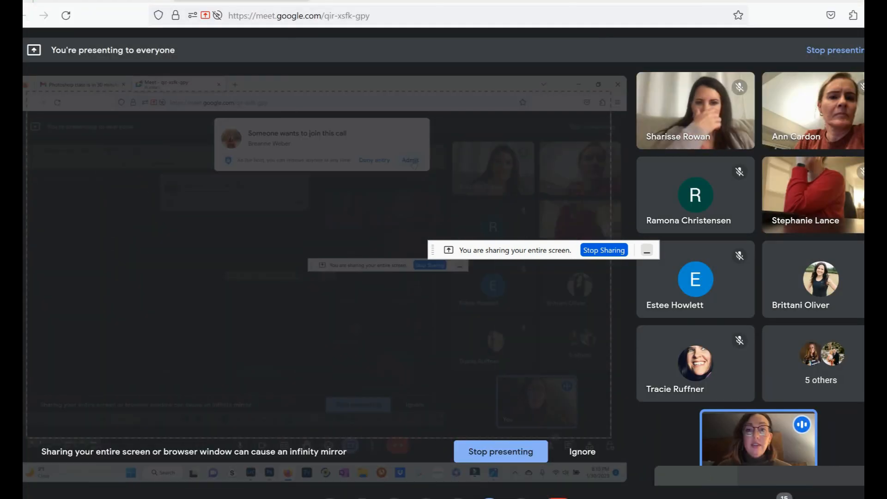
left_click(371, 498)
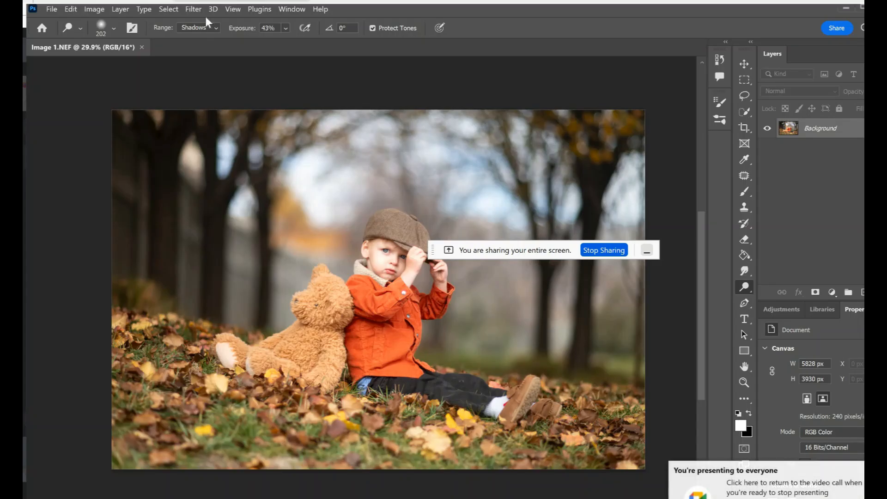
Set the Dodge tool's range to Midtones and switch to the Burn tool
left_click(198, 28)
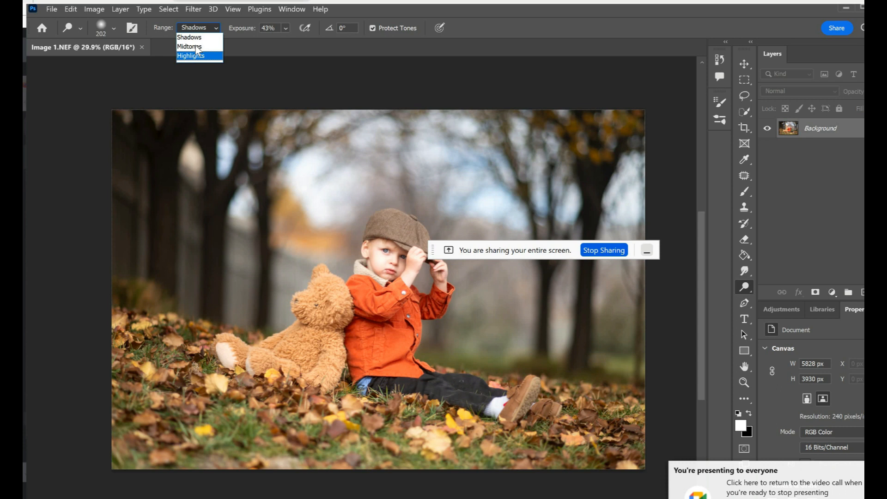
left_click(196, 46)
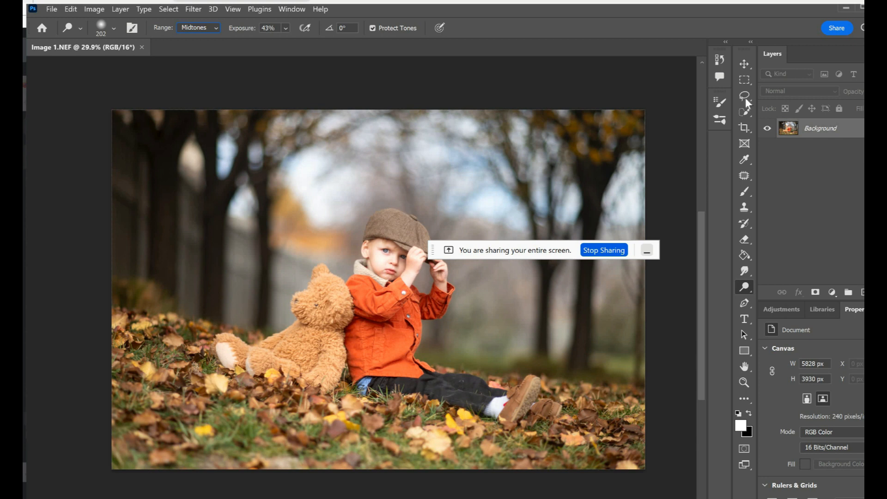
right_click(744, 287)
left_click(779, 297)
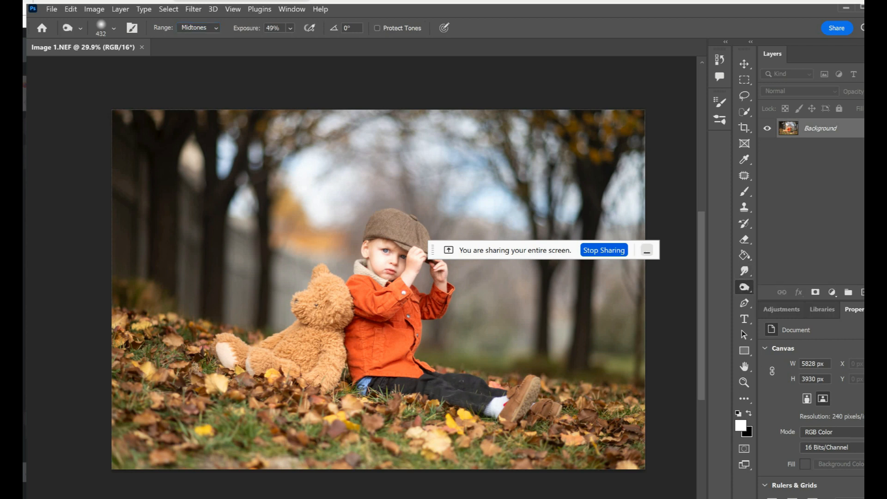
Set the Burn tool's brush size to 732 px
left_click(114, 29)
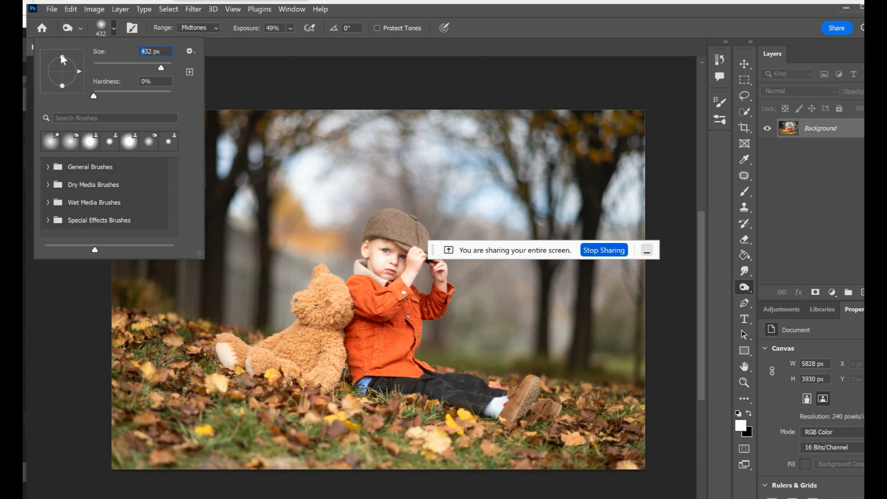
type("7")
key("Return")
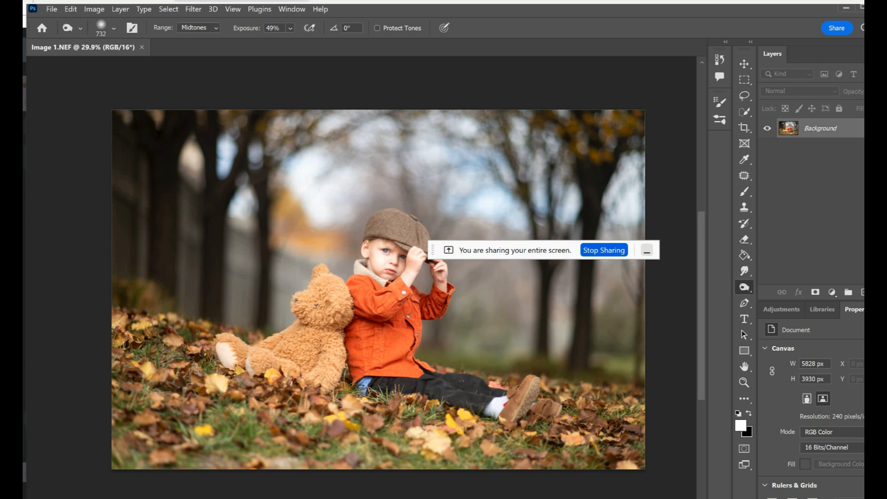
Burn the midtones of the fallen leaves and grass around the boy and teddy bear at 49% exposure
left_click_drag(194, 348, 145, 330)
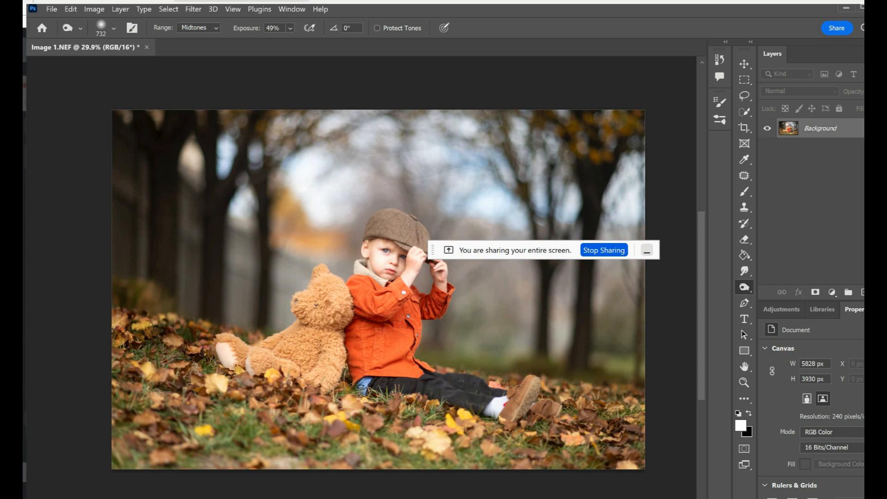
mouse_move(196, 376)
left_mouse_down()
mouse_move(167, 378)
mouse_move(184, 401)
mouse_move(289, 407)
mouse_move(321, 427)
mouse_move(416, 417)
mouse_move(480, 440)
left_mouse_up()
left_click_drag(555, 418, 620, 444)
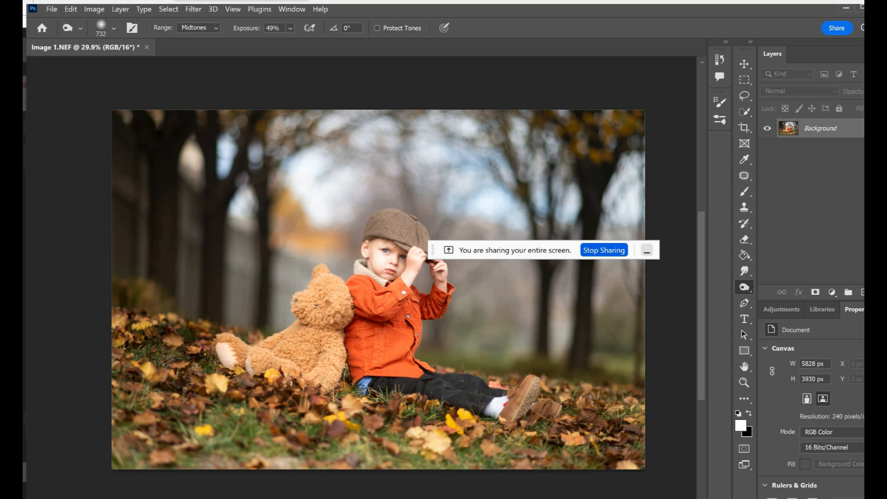
scroll(302, 263, "up", 4)
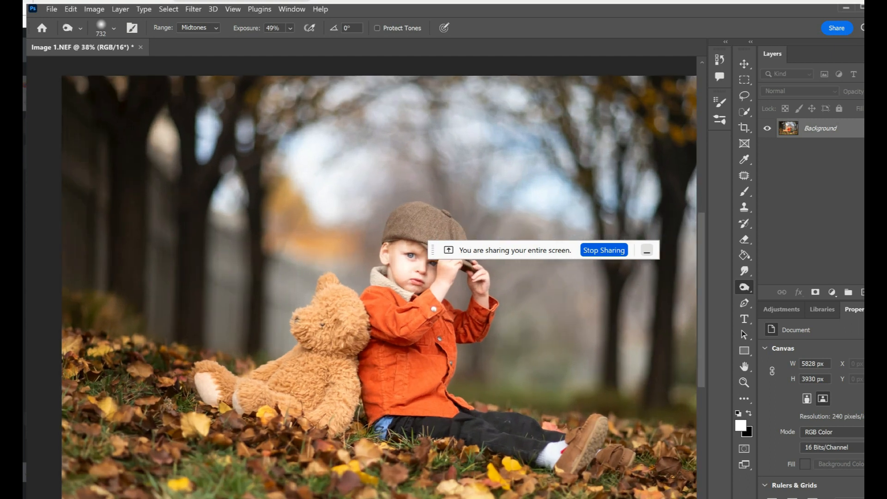
scroll(366, 277, "down", 2)
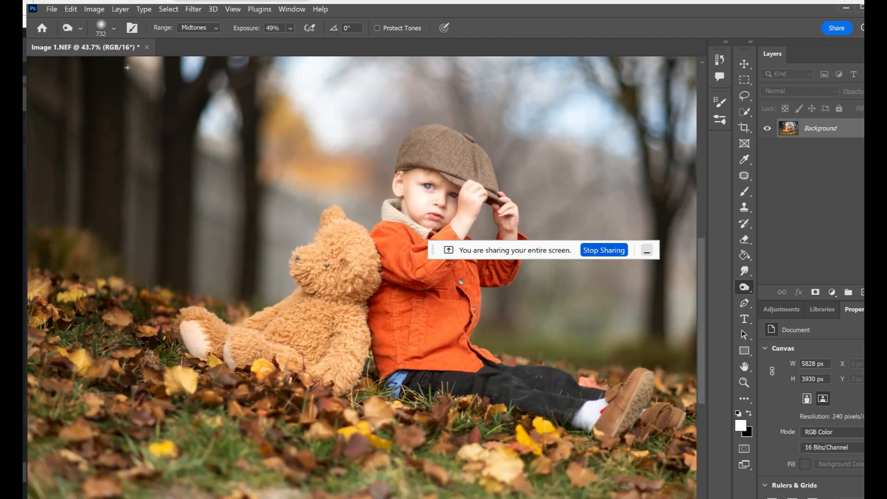
Set the Burn tool's brush size to 354 px, then check the Google Meet call and return to Photoshop
left_click(114, 28)
left_click_drag(165, 68, 158, 68)
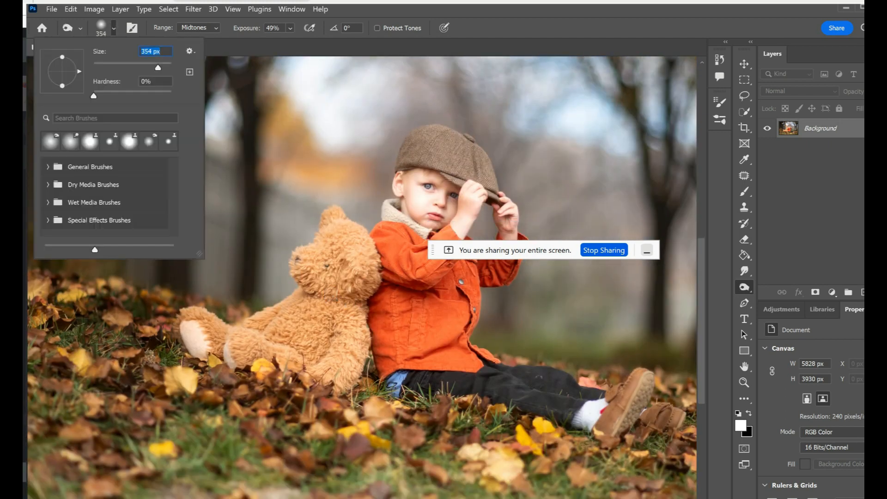
key("alt+Tab")
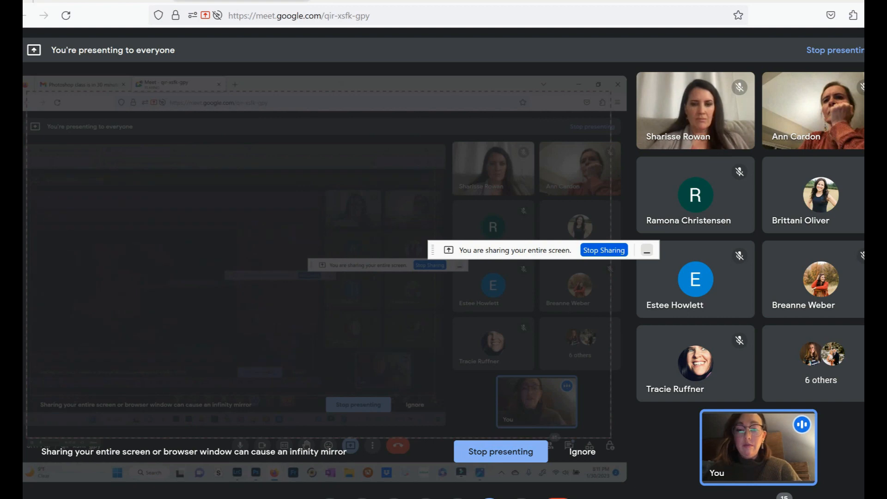
key("alt+Tab")
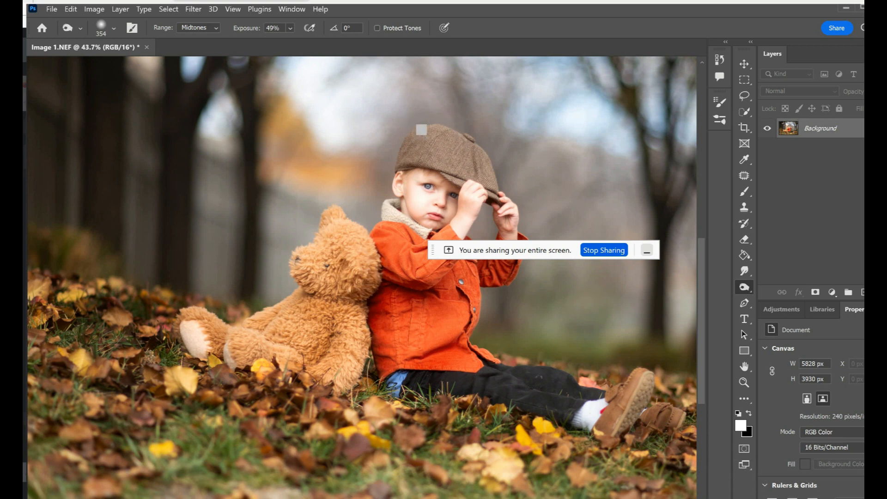
Set the Burn tool's brush size to 202 px and burn the midtones of the boy's orange jacket at 49% exposure
scroll(432, 196, "up", 2)
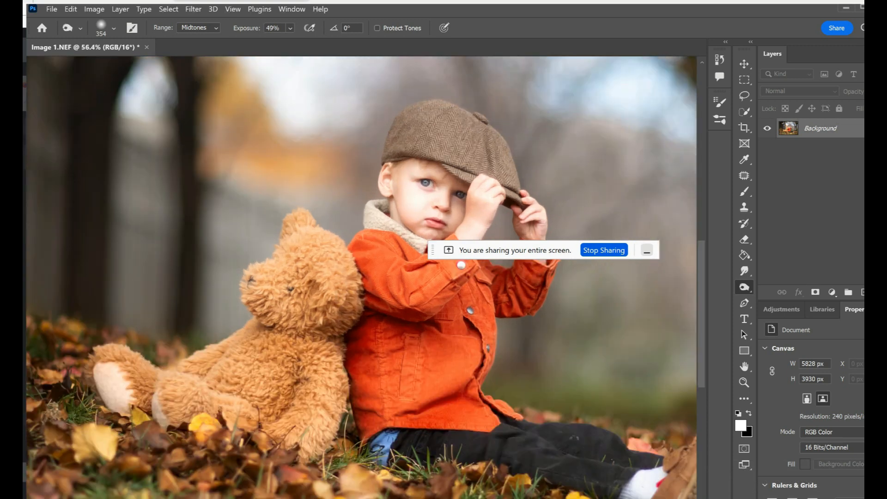
scroll(432, 196, "up", 1)
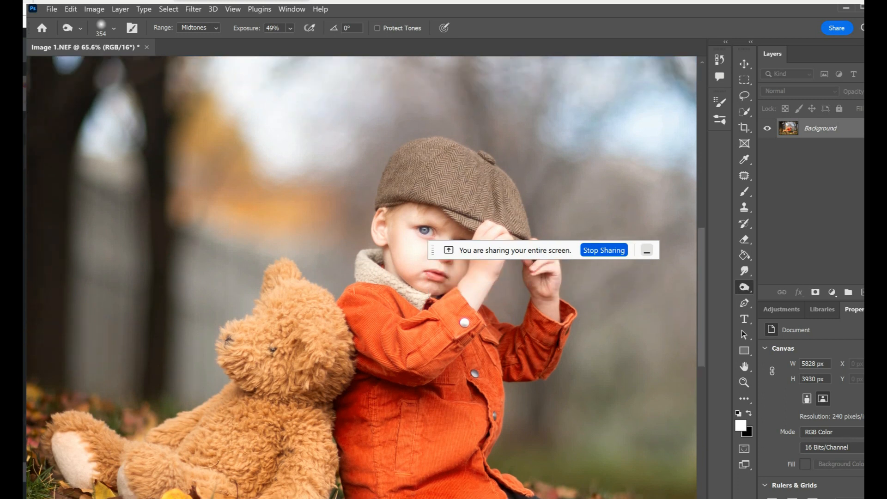
left_click(113, 28)
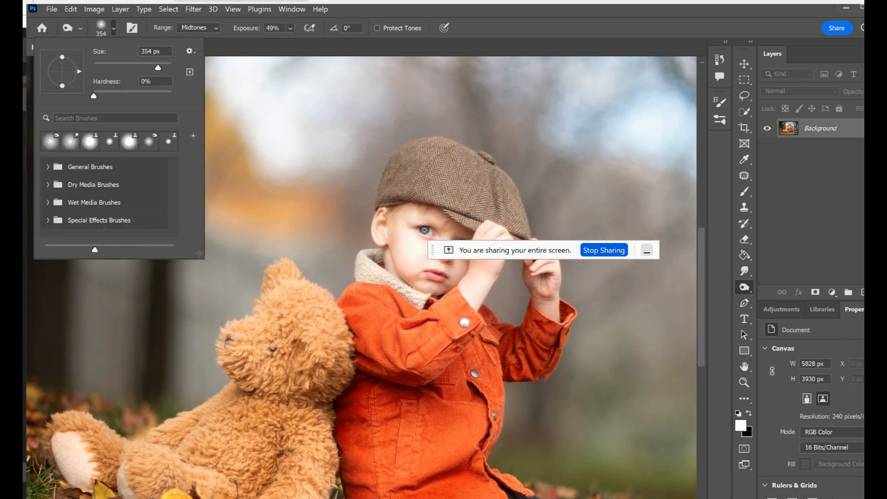
left_click_drag(158, 68, 152, 68)
key("Return")
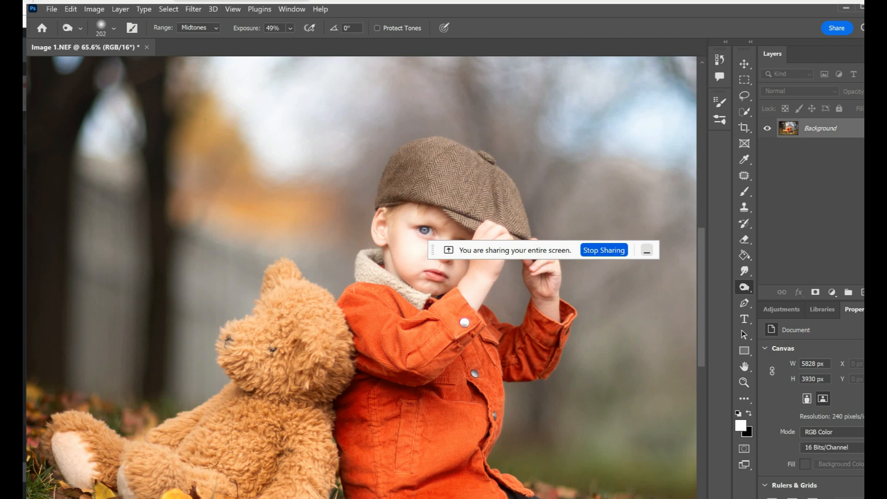
left_click_drag(507, 370, 533, 361)
left_click_drag(457, 351, 434, 369)
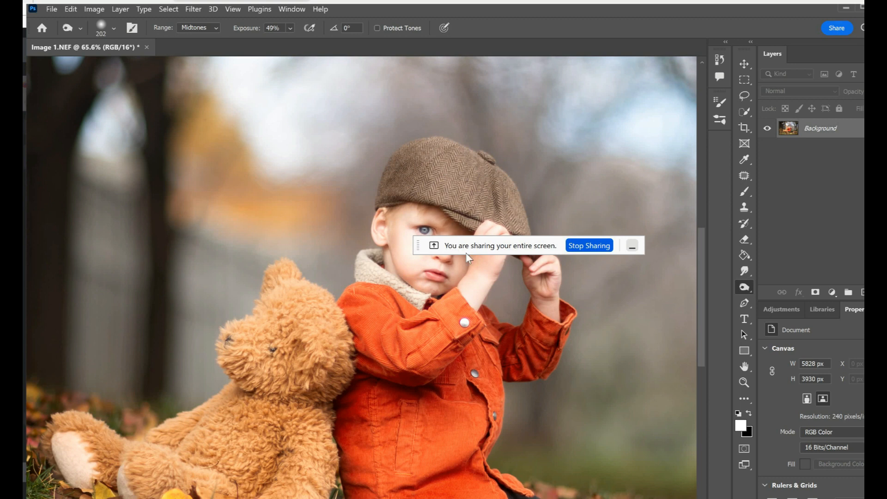
Switch to the Dodge tool and set its brush size to 275 px and its exposure to 29%
scroll(422, 335, "down", 5)
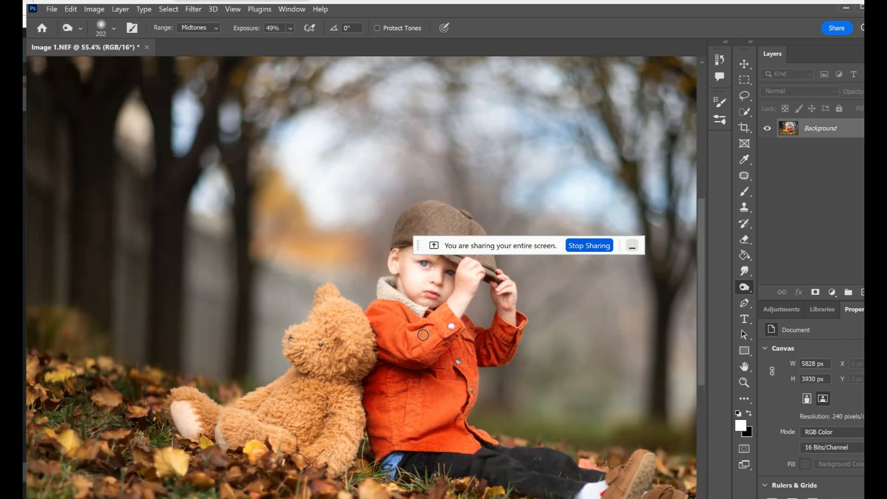
scroll(423, 334, "down", 2)
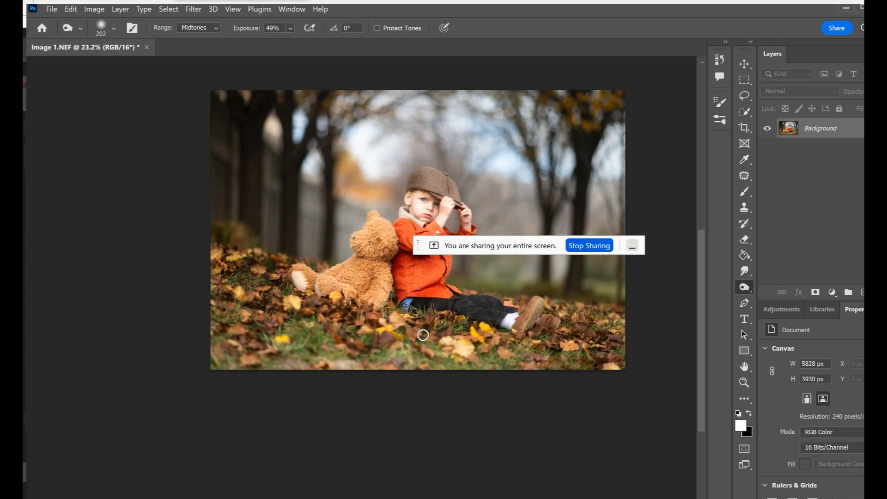
scroll(423, 335, "left", 1)
scroll(423, 335, "right", 2)
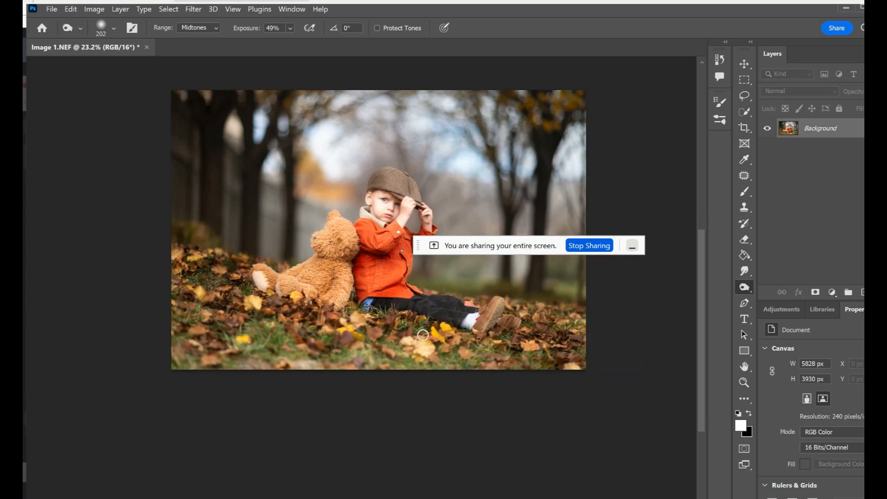
scroll(423, 334, "up", 1)
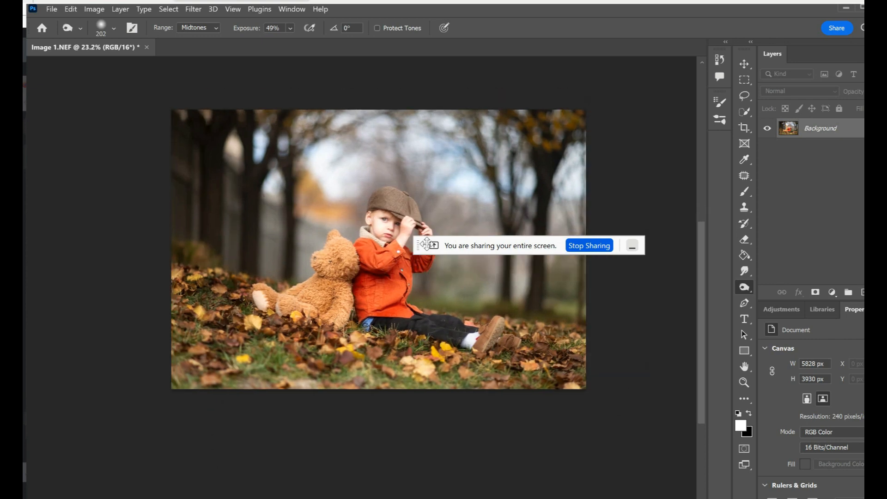
right_click(746, 284)
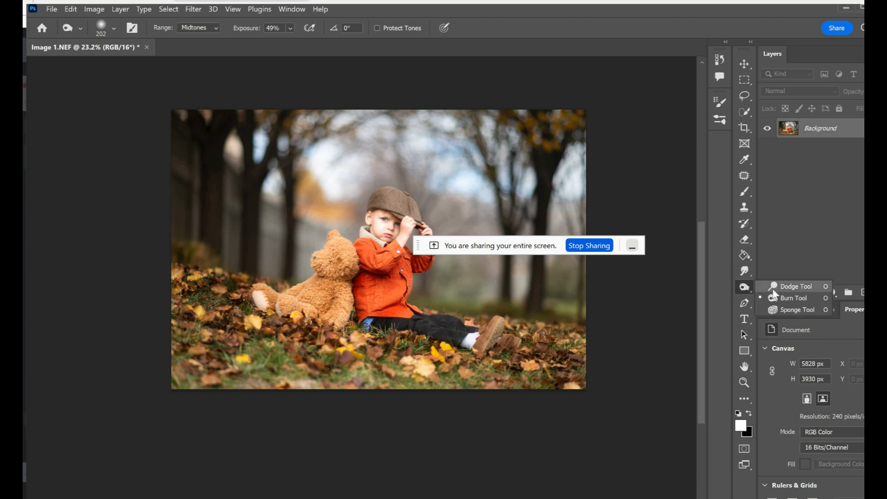
left_click(774, 291)
left_click(113, 29)
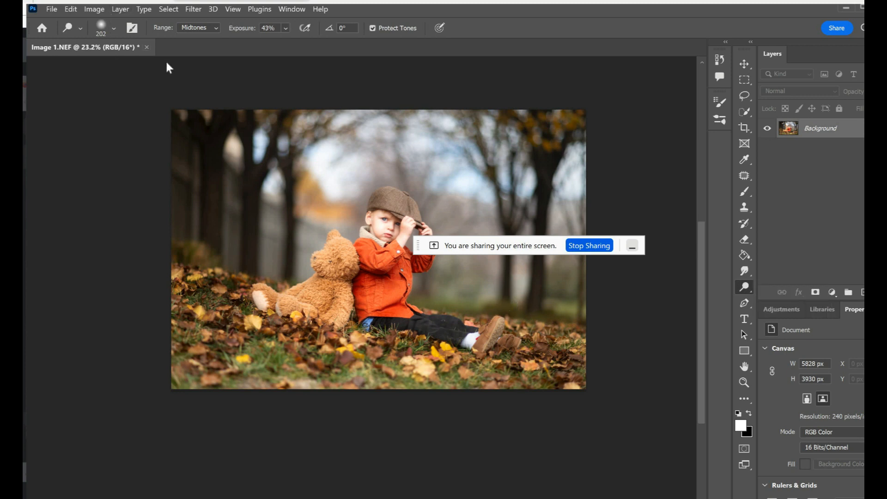
left_click(155, 67)
left_click(286, 29)
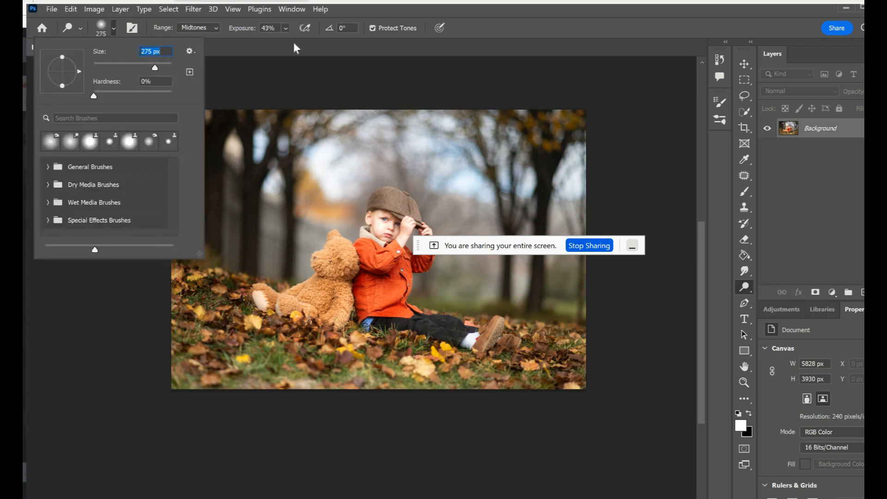
left_click(294, 43)
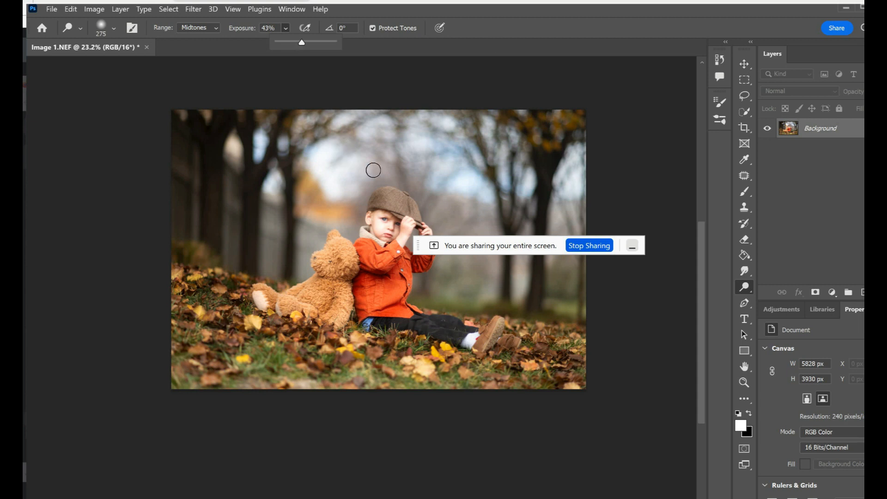
left_click(363, 258)
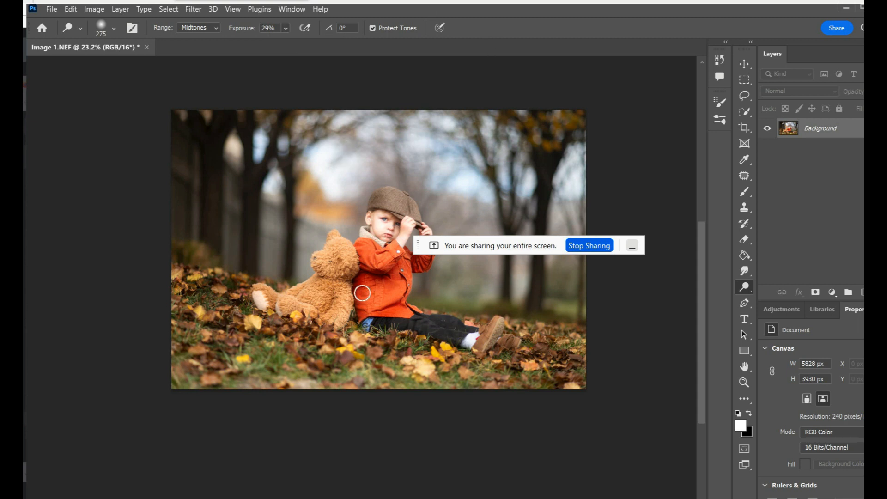
Try a Dodge brush size of 2165 px with the whole photo in view
scroll(363, 293, "up", 3)
scroll(355, 292, "up", 2)
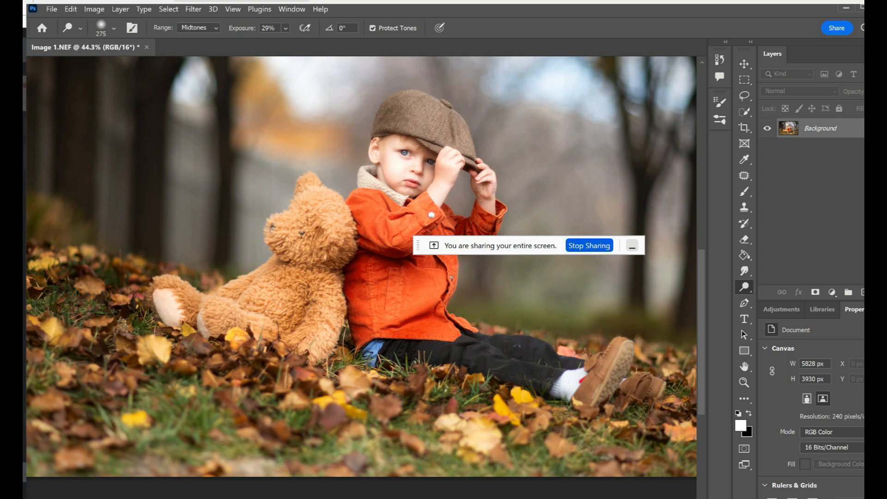
scroll(532, 354, "down", 4)
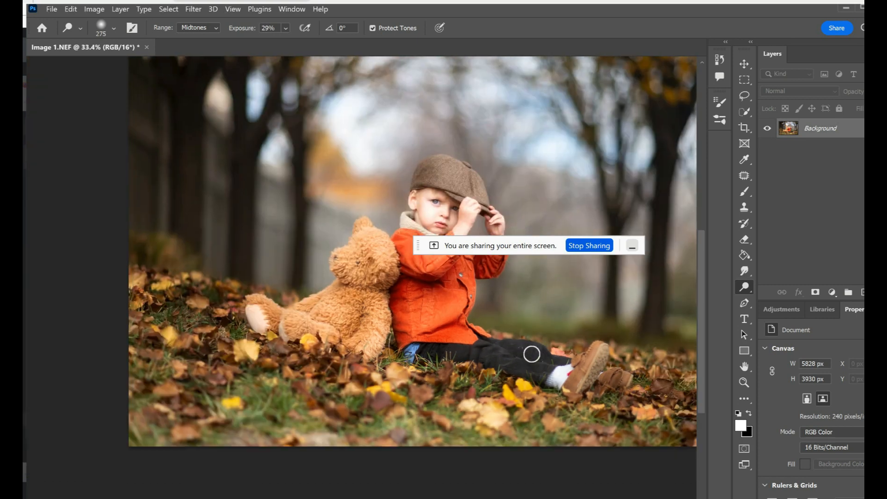
scroll(531, 354, "down", 2)
scroll(531, 354, "right", 4)
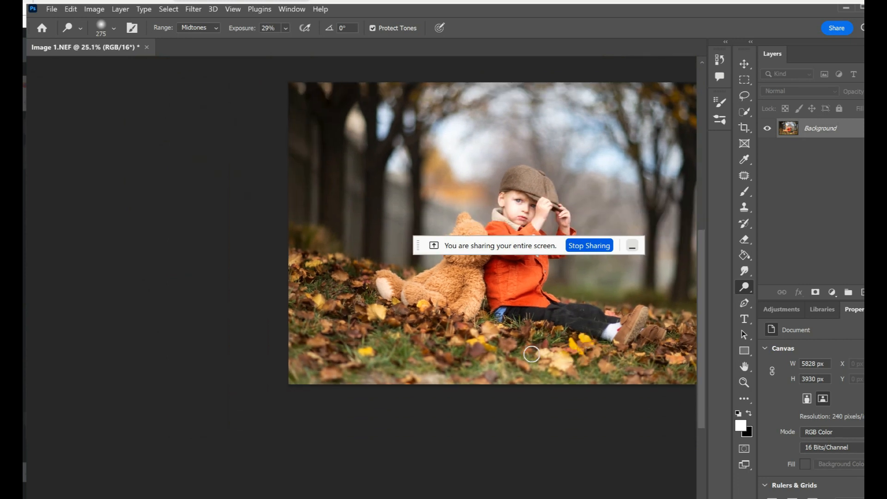
scroll(531, 354, "down", 1)
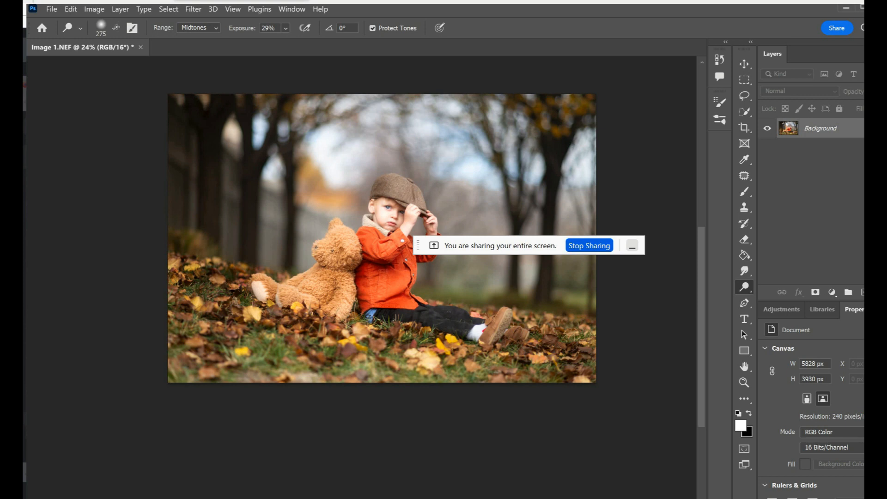
right_click(157, 65)
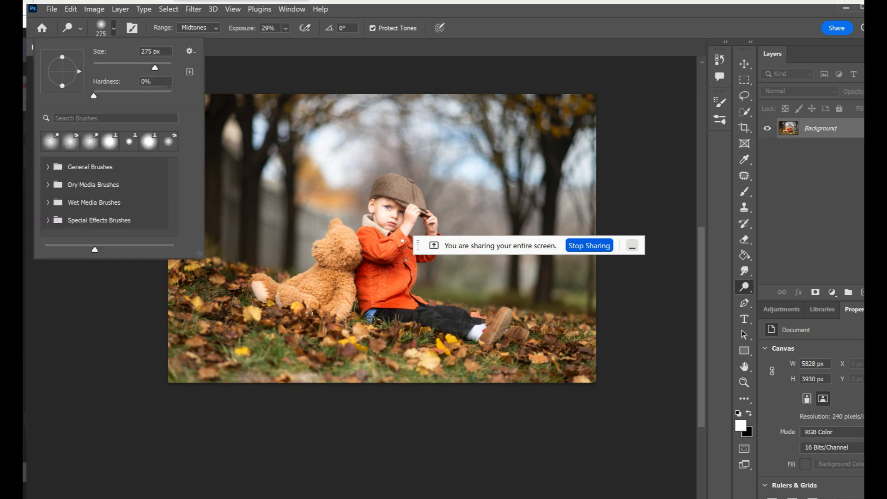
left_click_drag(155, 68, 167, 67)
key("Return")
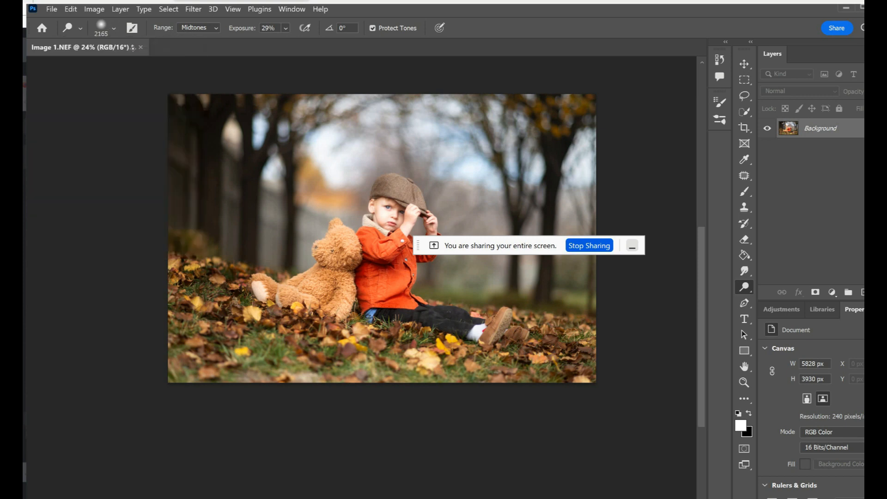
Set the Dodge tool's brush size to 765 px
left_click(114, 29)
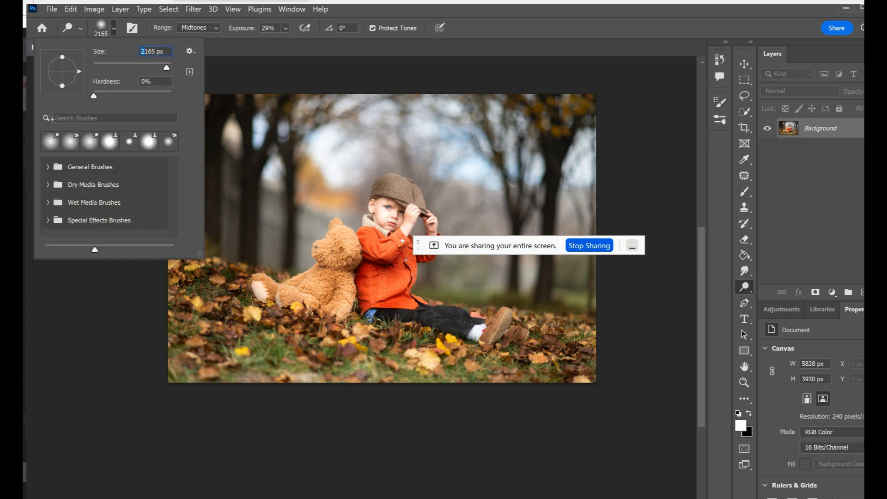
type("65")
type("7")
key("Return")
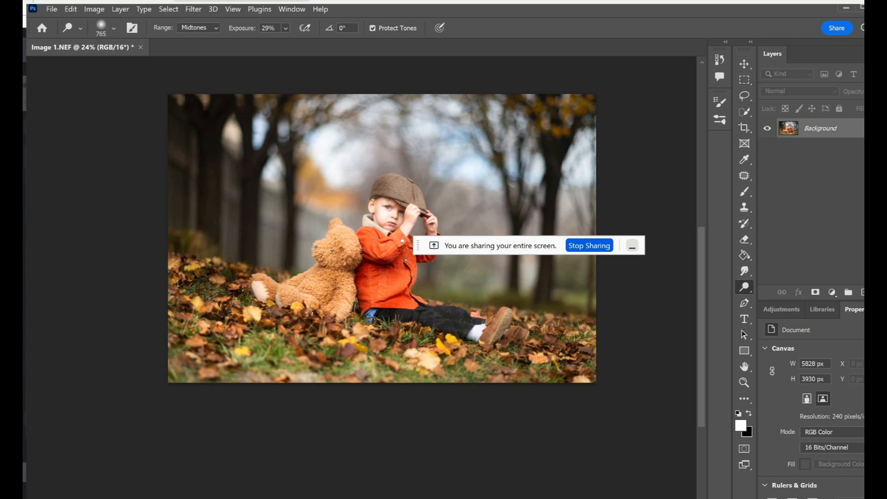
Switch to the Move tool and save the photo as the ZIP-compressed TIFF Image 1-Edit in the desktop's Photoshop Course folder
left_click(745, 64)
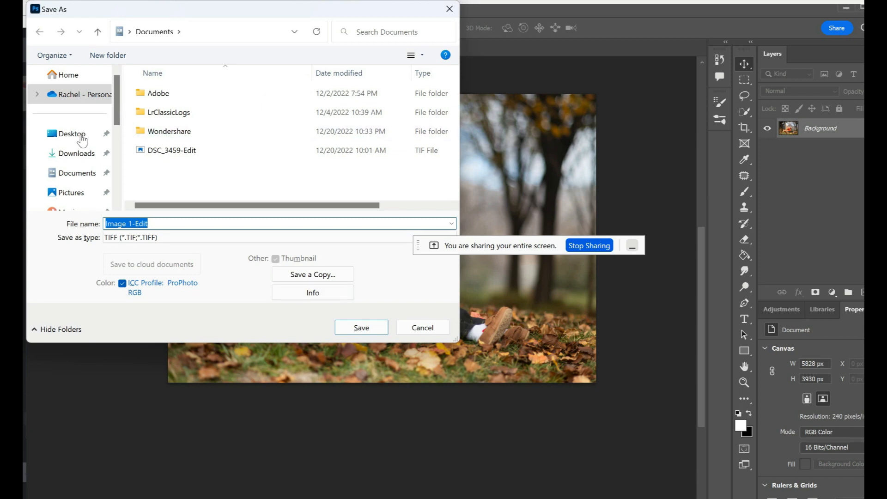
left_click(82, 137)
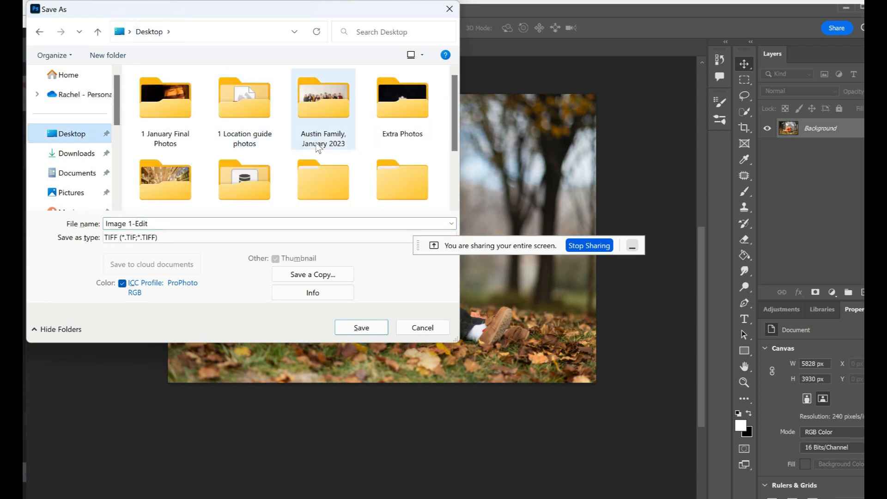
scroll(317, 148, "down", 2)
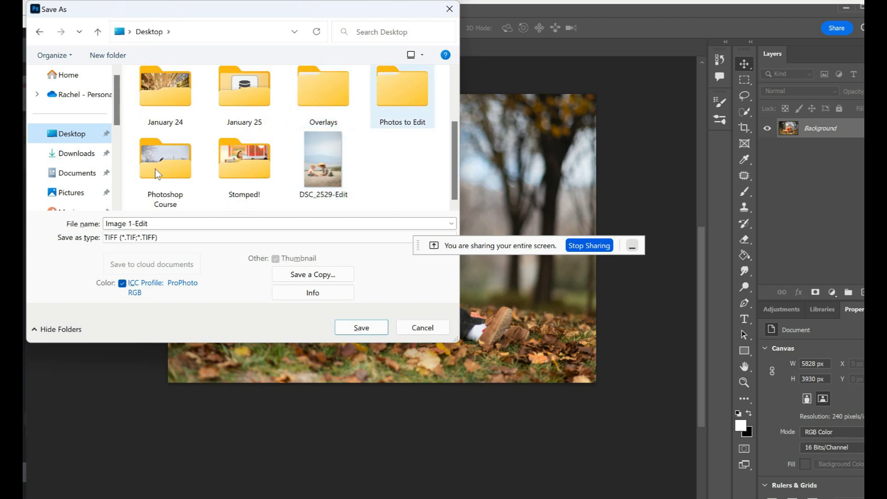
left_click(179, 181)
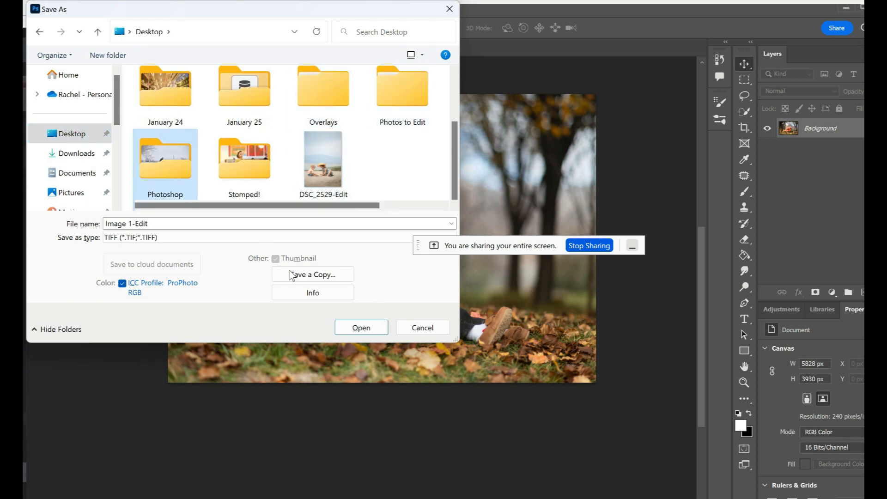
left_click(358, 328)
left_click(361, 328)
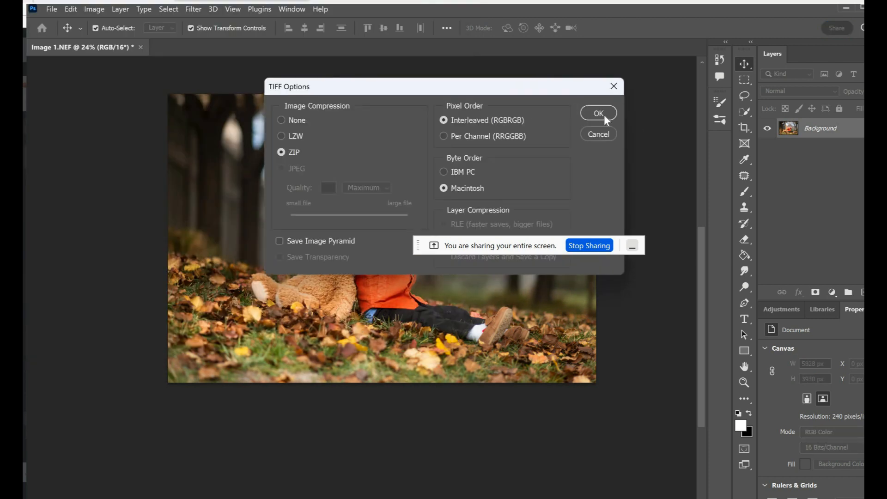
left_click(599, 114)
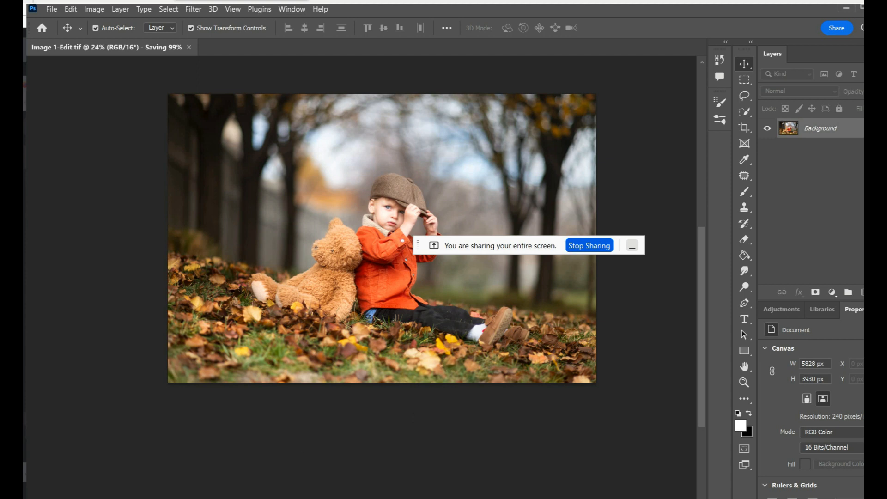
Switch to Lightroom Classic and compare the edited Image 1-Edit.tif with the original Image 1.NEF
left_click(325, 498)
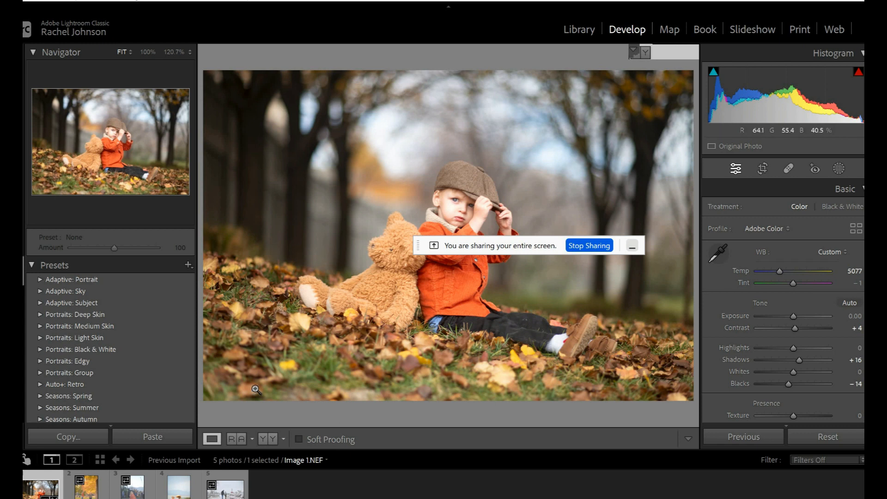
key("ctrl+apostrophe")
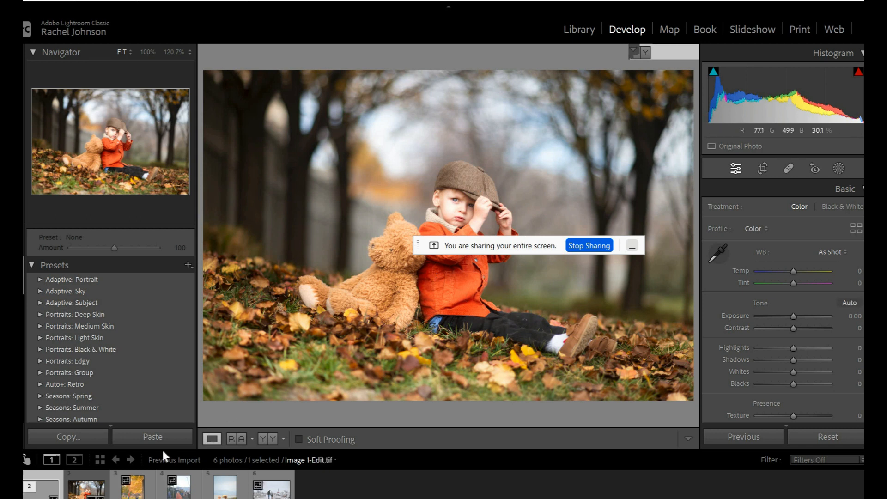
left_click(108, 488)
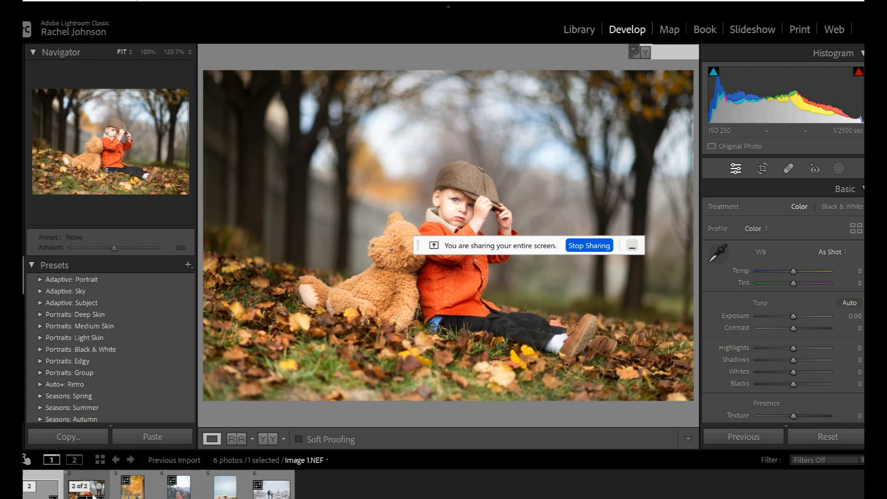
left_click(94, 495)
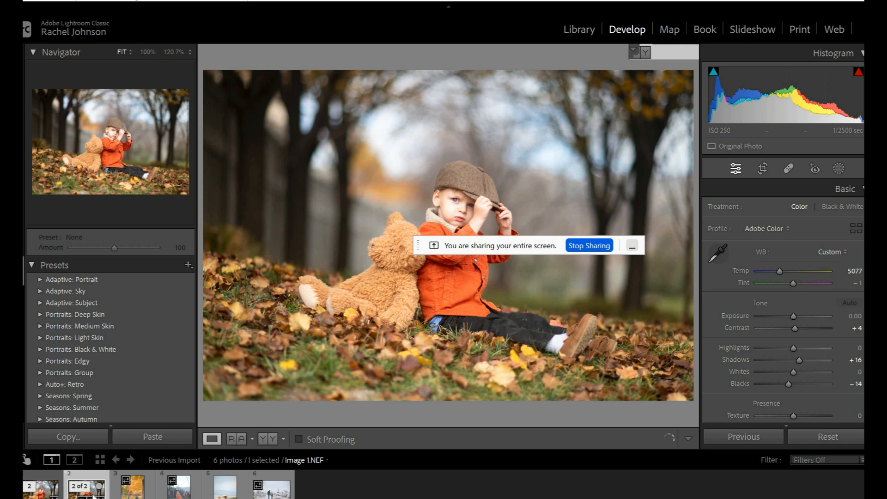
Flip between Image 1.NEF and Image 1-Edit.tif once more to compare the dodged and burned result
key("Left")
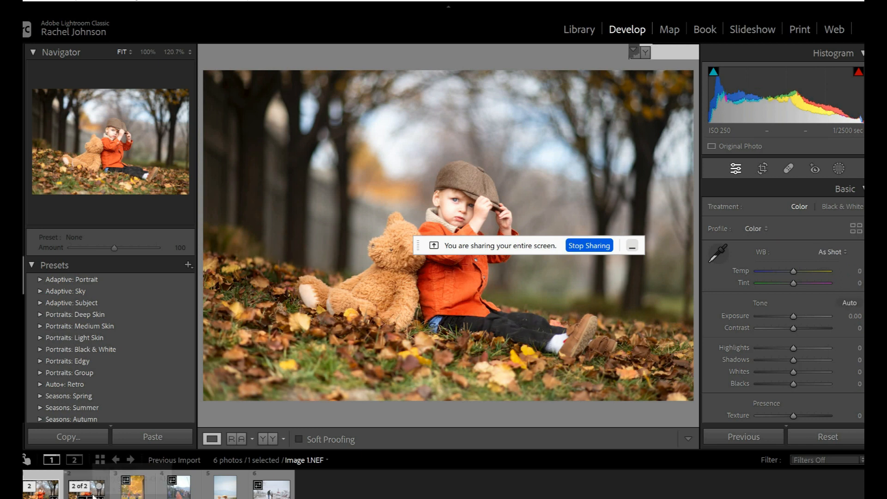
key("Right")
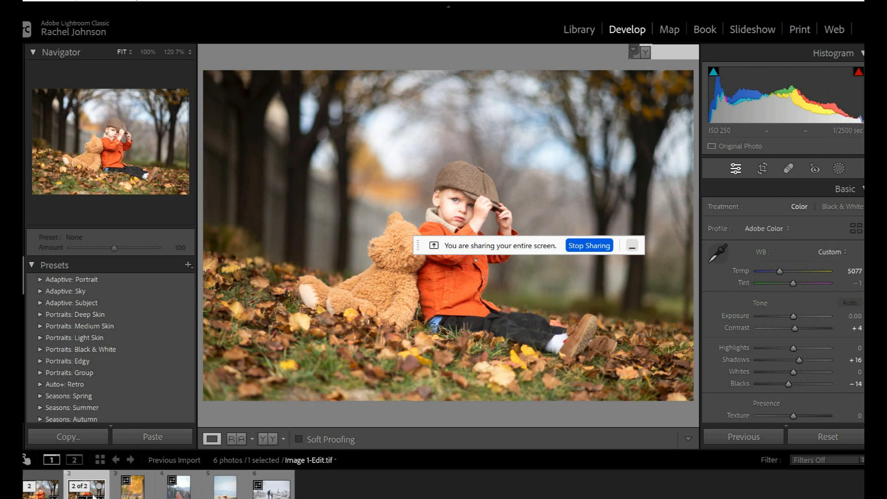
left_click(94, 494)
Switch to Photoshop and revert the photo to its Open state in the history, before the first burn stroke
key("alt+Tab")
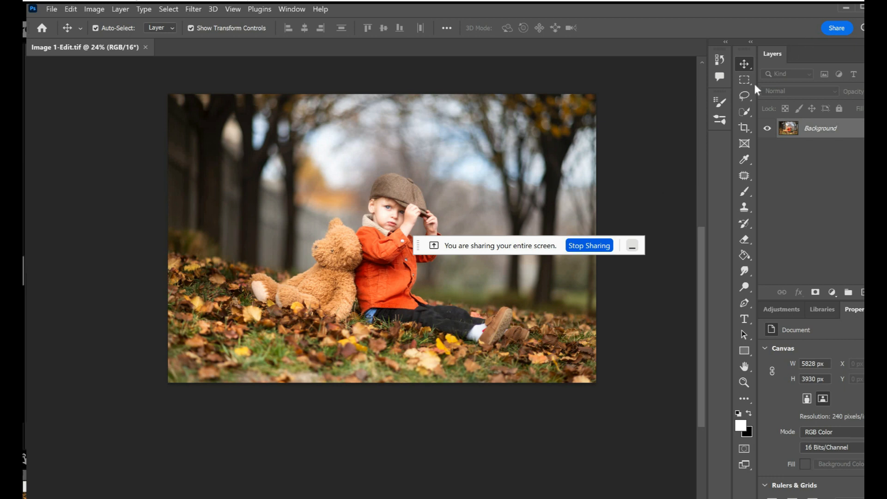
left_click(719, 59)
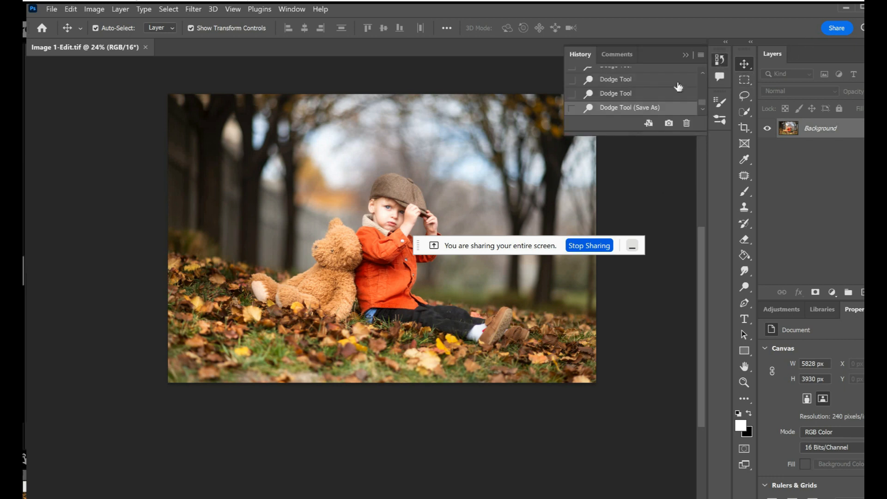
scroll(679, 86, "up", 10)
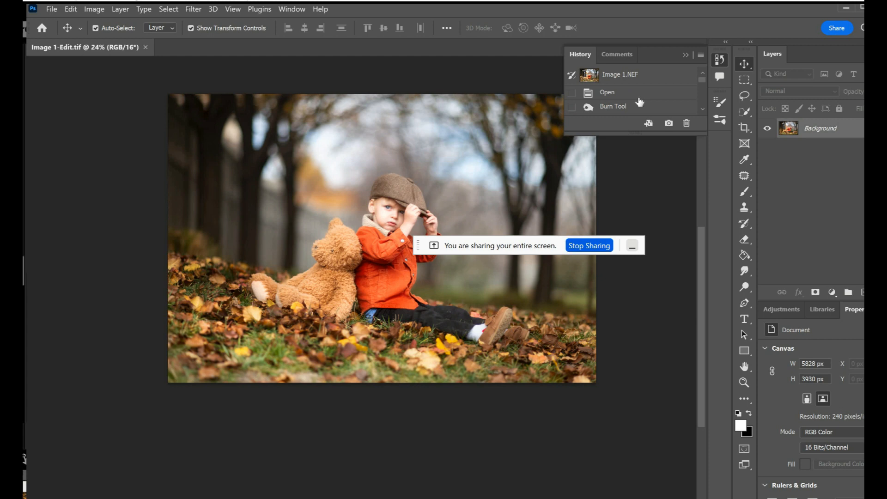
left_click(615, 93)
left_click(696, 261)
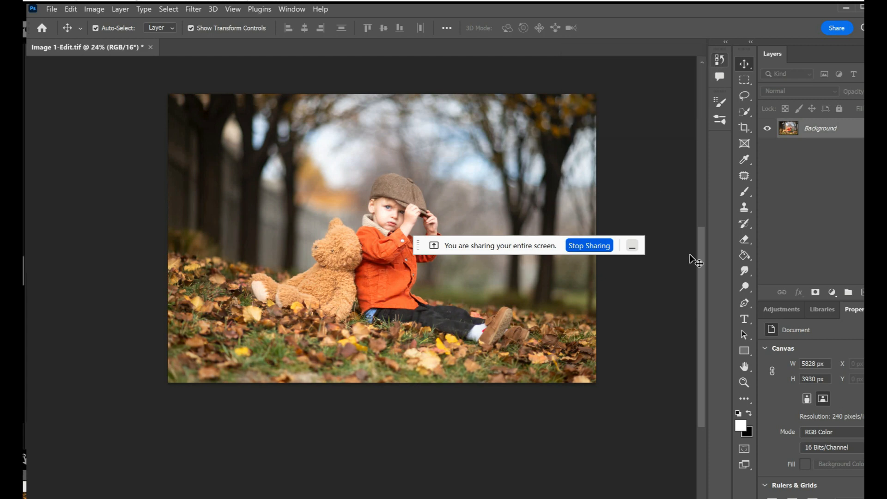
Add a Curves adjustment layer and pull the RGB curve down at input 112 to darken the photo
left_click(833, 296)
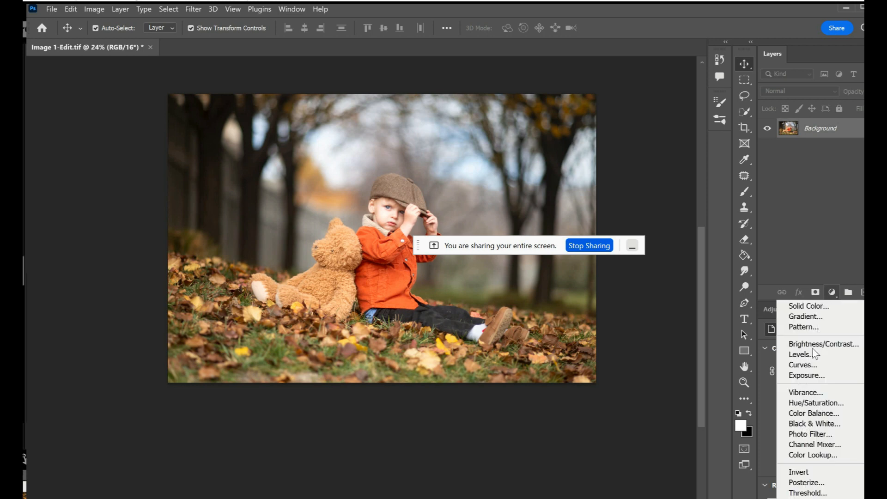
left_click(777, 314)
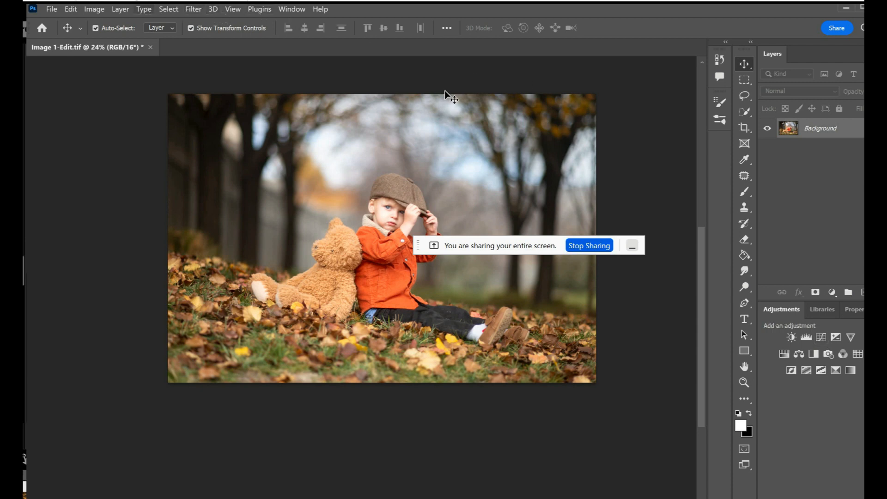
left_click(835, 294)
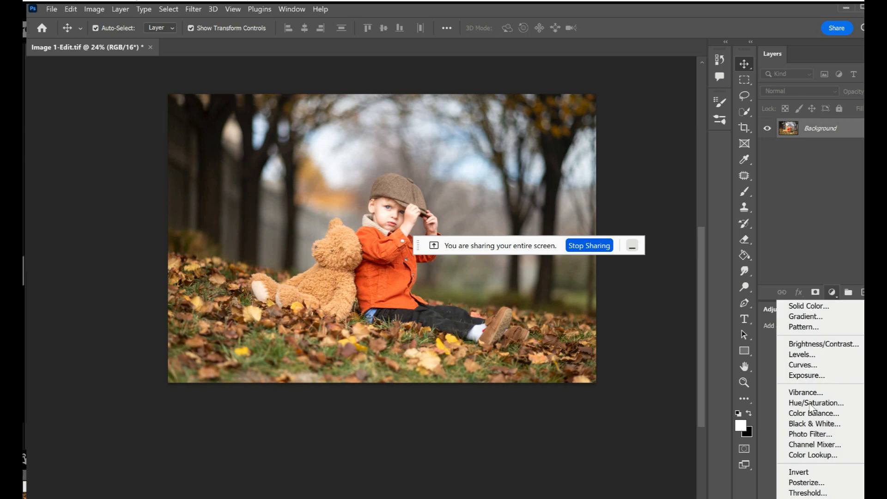
left_click(805, 365)
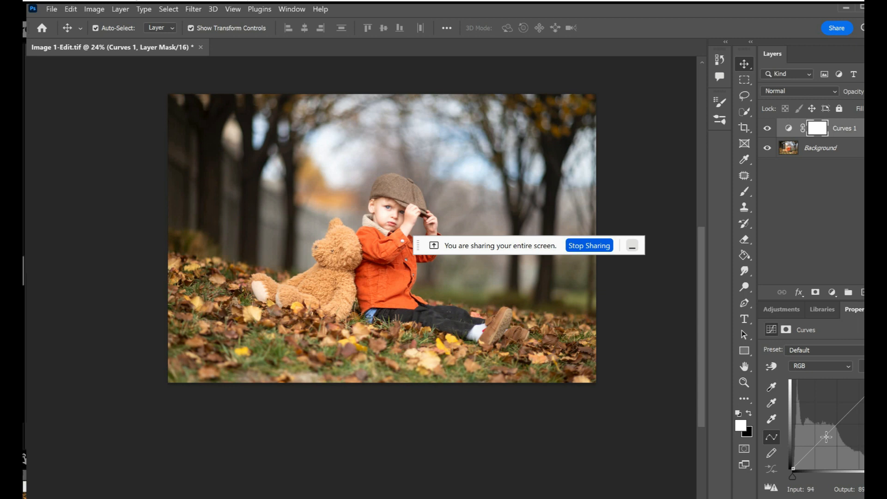
left_click_drag(826, 436, 832, 442)
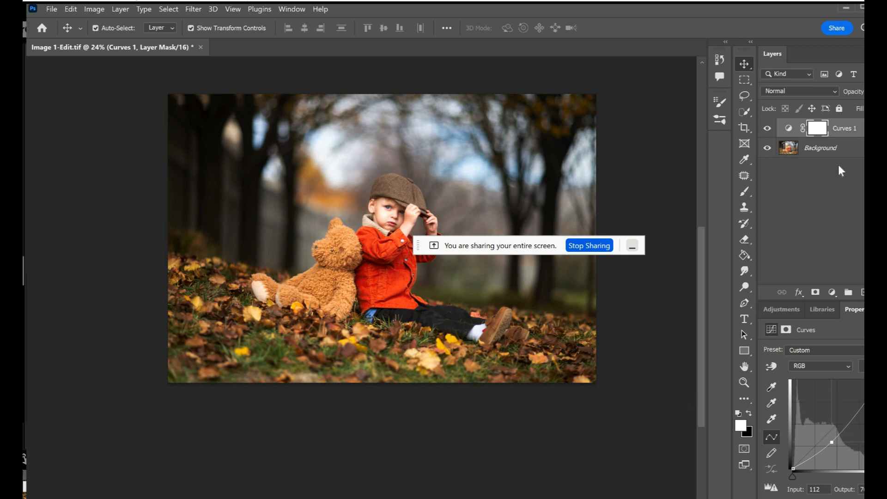
Invert the Curves 1 layer mask to black to hide the darkening
right_click(862, 181)
left_click(817, 125)
key("ctrl+i")
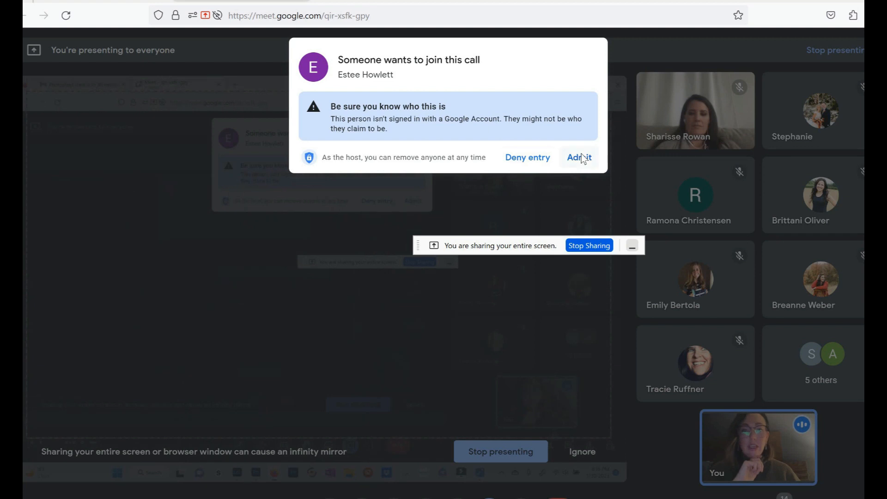
Admit the waiting participant to the Google Meet call and return to Photoshop
left_click(580, 158)
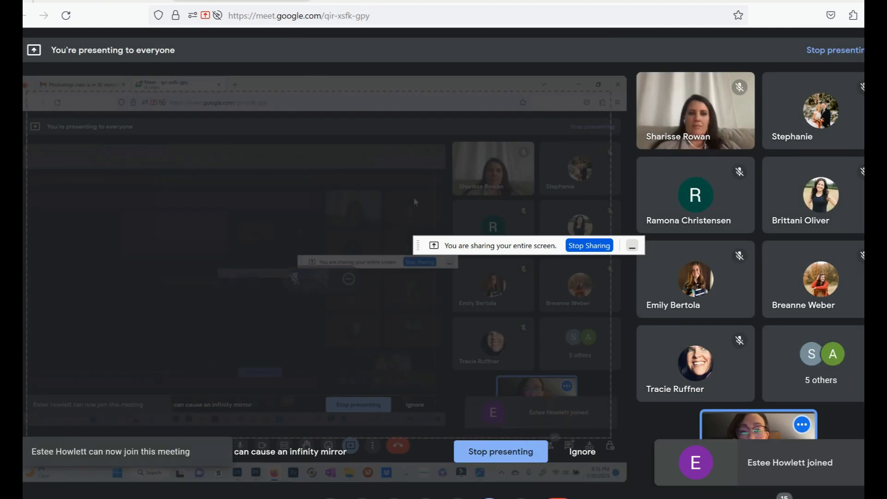
left_click(354, 498)
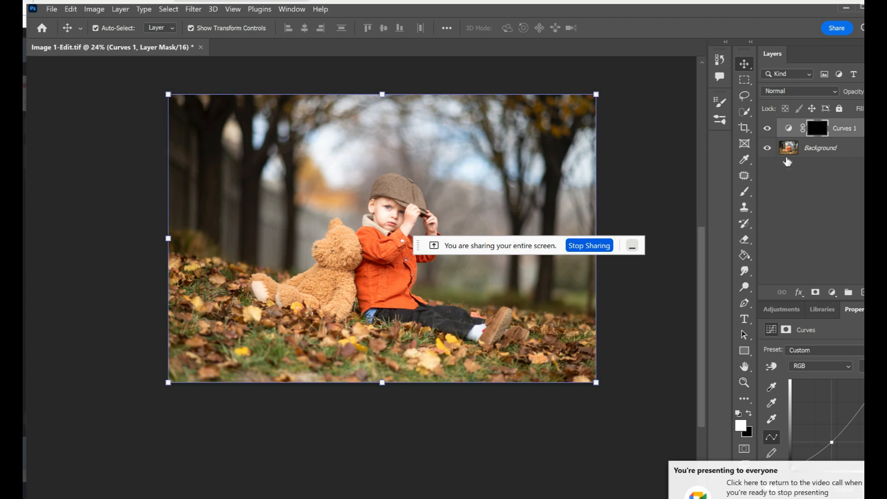
Choose the Brush tool with a size of 369 px and try white strokes on the Curves 1 mask
left_click(745, 194)
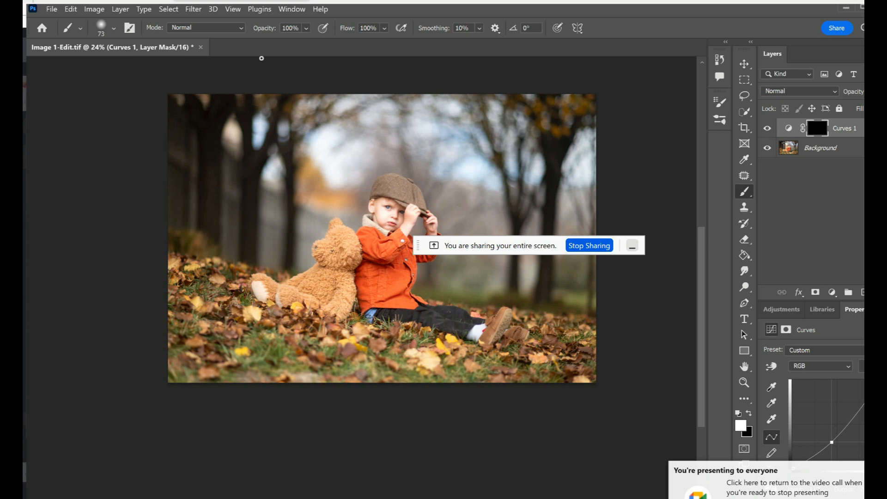
left_click(116, 27)
left_click_drag(122, 67, 158, 67)
left_click(773, 153)
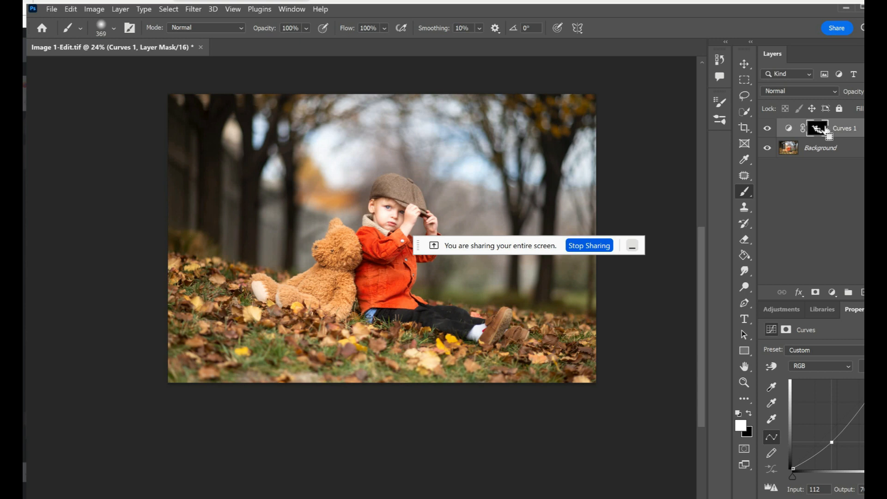
Fill the Curves 1 mask with black to clear the test strokes and set the brush opacity to 47%
key("ctrl+BackSpace")
left_click(306, 28)
type("71")
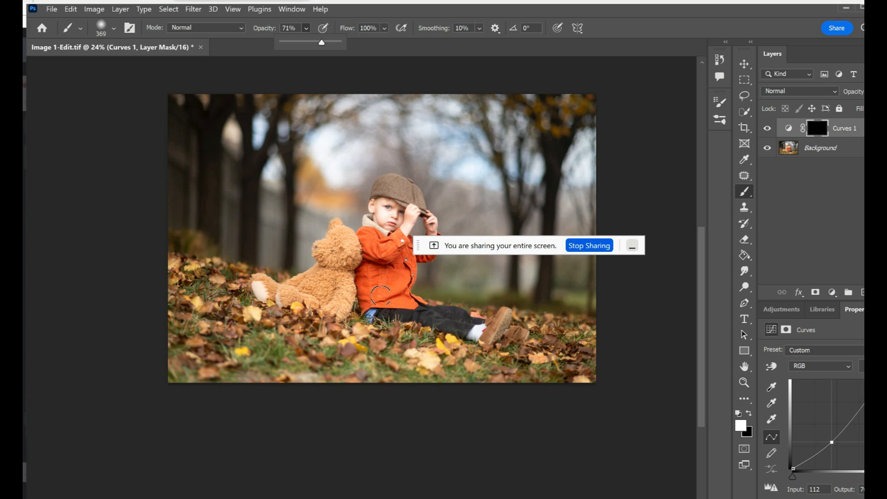
left_click_drag(330, 41, 317, 41)
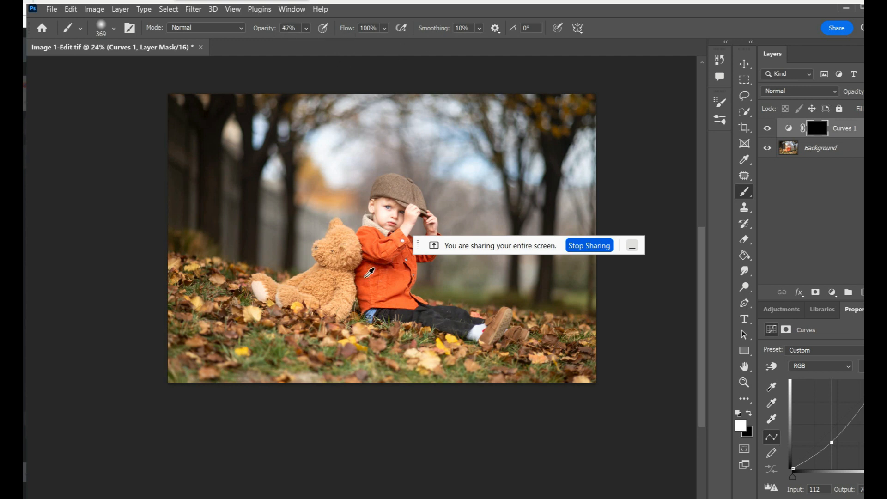
Paint white on the Curves 1 mask over the orange jacket, teddy bear, trousers and foreground leaves to burn them in
scroll(366, 277, "up", 5)
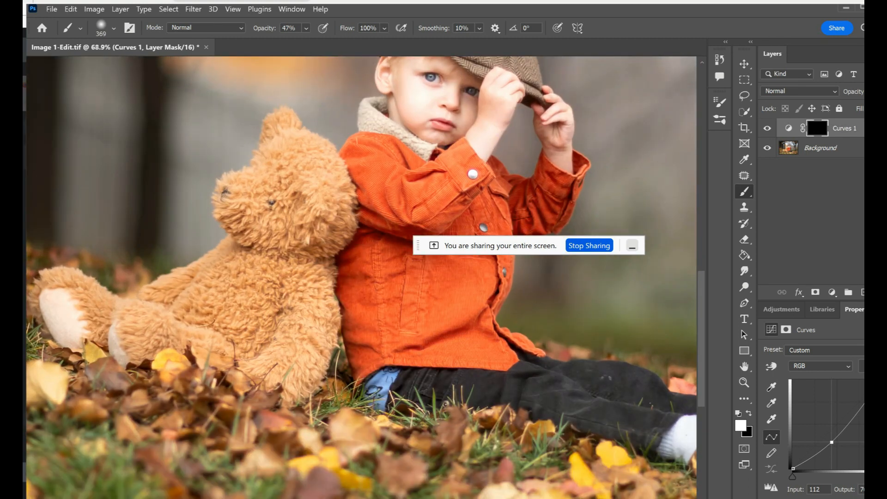
mouse_move(344, 240)
left_mouse_down()
mouse_move(355, 259)
mouse_move(366, 367)
mouse_move(385, 252)
mouse_move(409, 266)
left_mouse_up()
left_click_drag(298, 268, 334, 231)
mouse_move(349, 180)
left_mouse_down()
mouse_move(373, 207)
mouse_move(377, 183)
mouse_move(450, 209)
left_mouse_up()
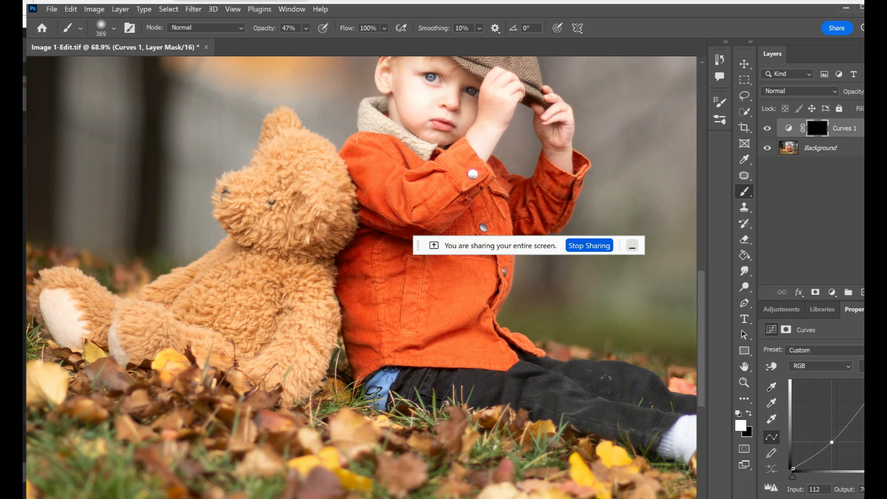
mouse_move(506, 203)
left_mouse_down()
mouse_move(536, 214)
mouse_move(567, 181)
left_mouse_up()
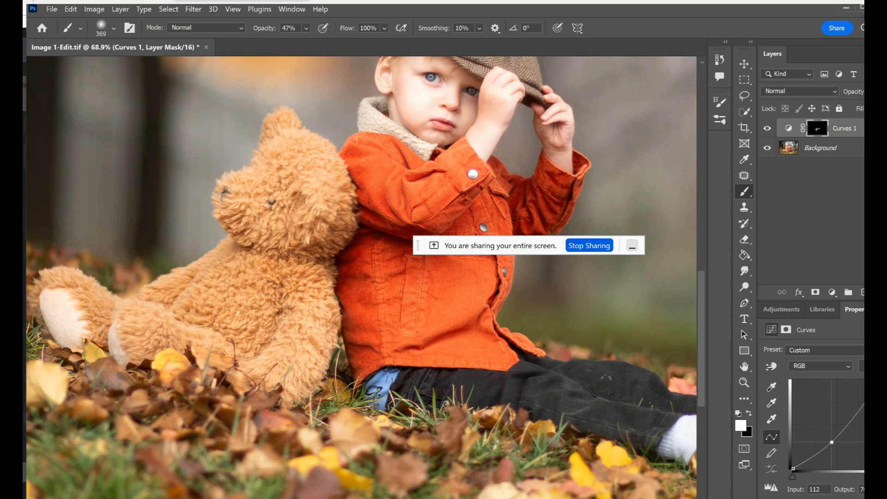
left_click_drag(293, 192, 292, 212)
left_click_drag(232, 217, 251, 262)
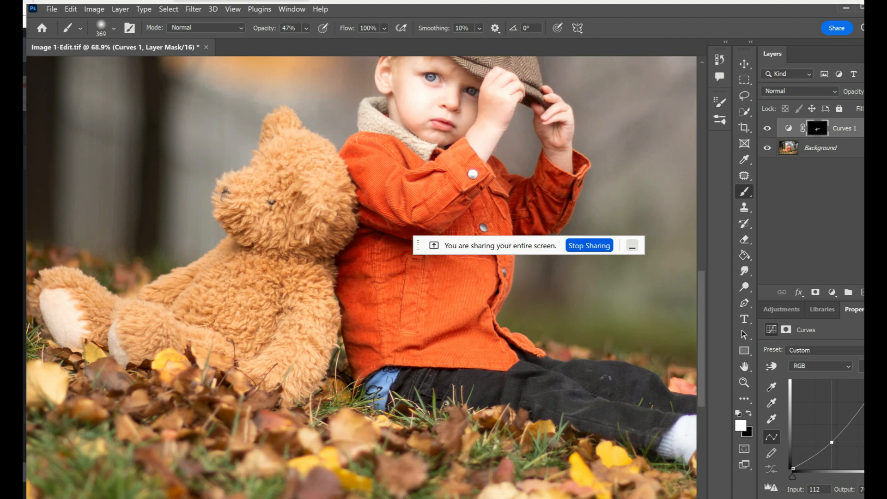
mouse_move(353, 301)
left_mouse_down()
mouse_move(373, 381)
mouse_move(502, 370)
left_mouse_up()
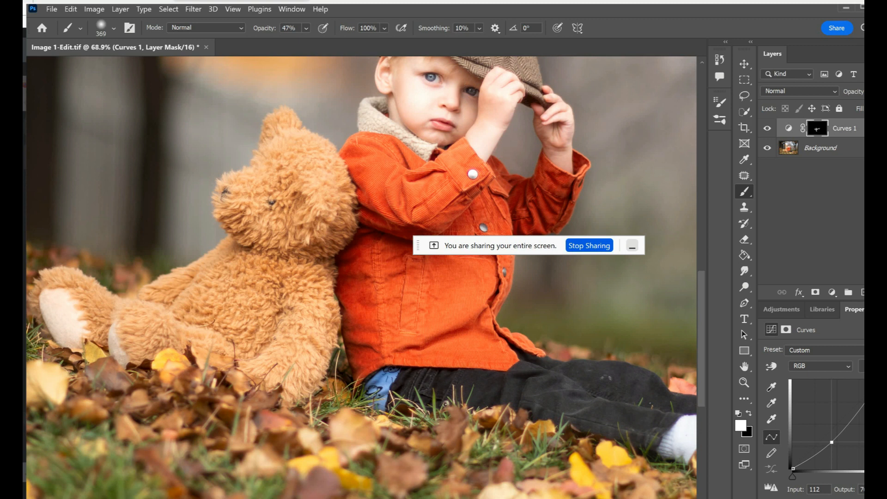
left_click_drag(495, 275, 460, 321)
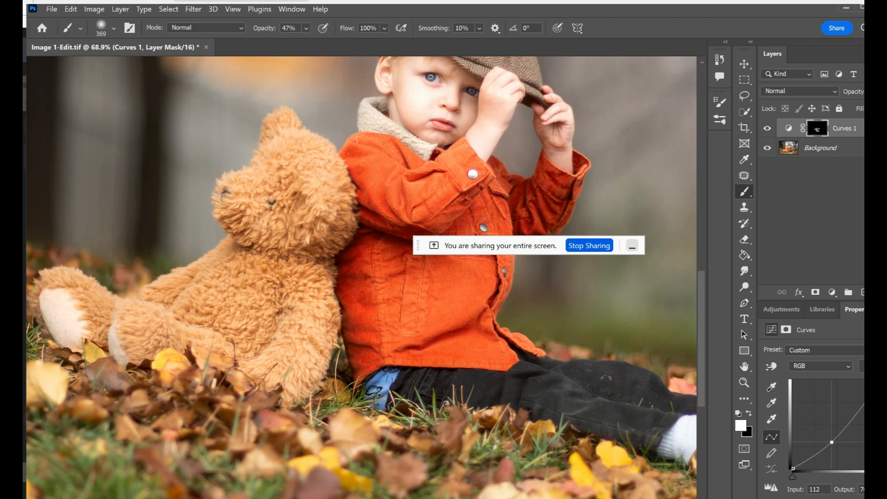
left_click_drag(274, 308, 256, 353)
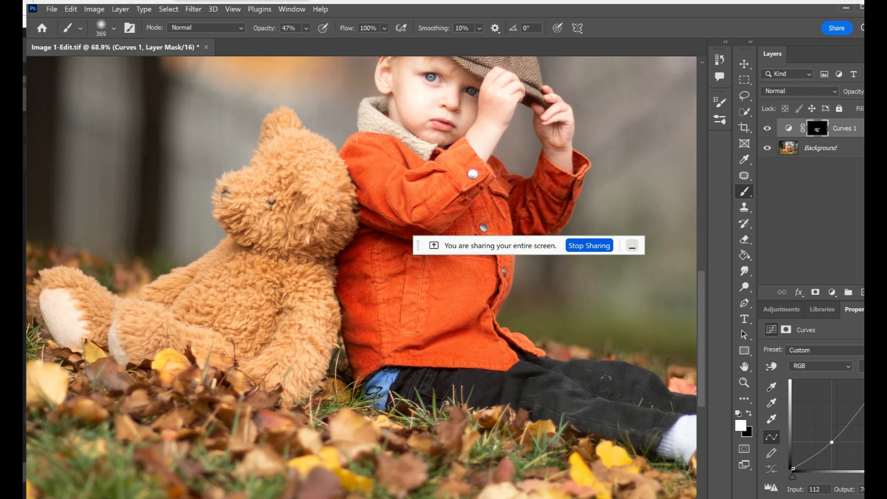
mouse_move(155, 312)
left_mouse_down()
mouse_move(197, 289)
mouse_move(218, 339)
mouse_move(111, 346)
mouse_move(178, 362)
left_mouse_up()
mouse_move(506, 411)
left_mouse_down()
mouse_move(615, 432)
mouse_move(636, 384)
mouse_move(673, 393)
left_mouse_up()
mouse_move(305, 413)
left_mouse_down()
mouse_move(517, 443)
mouse_move(594, 478)
left_mouse_up()
Set the brush size to 187 px and paint white on the Curves 1 mask over the boy's cap
scroll(361, 277, "up", 2)
scroll(361, 277, "up", 2)
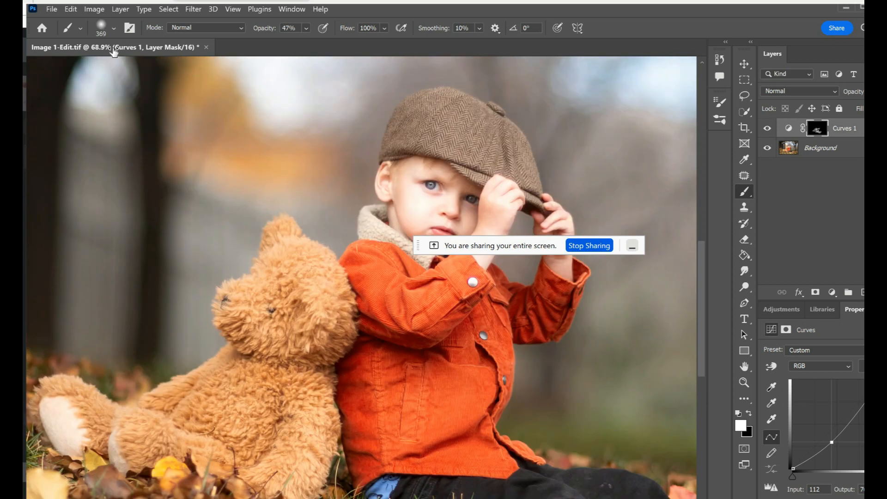
right_click(149, 64)
left_click_drag(159, 68, 149, 68)
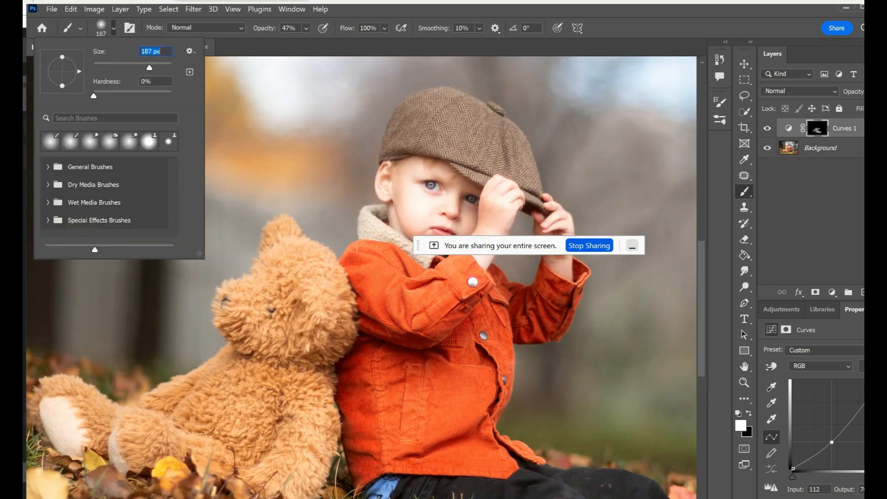
mouse_move(408, 121)
left_mouse_down()
mouse_move(403, 138)
mouse_move(422, 127)
left_mouse_up()
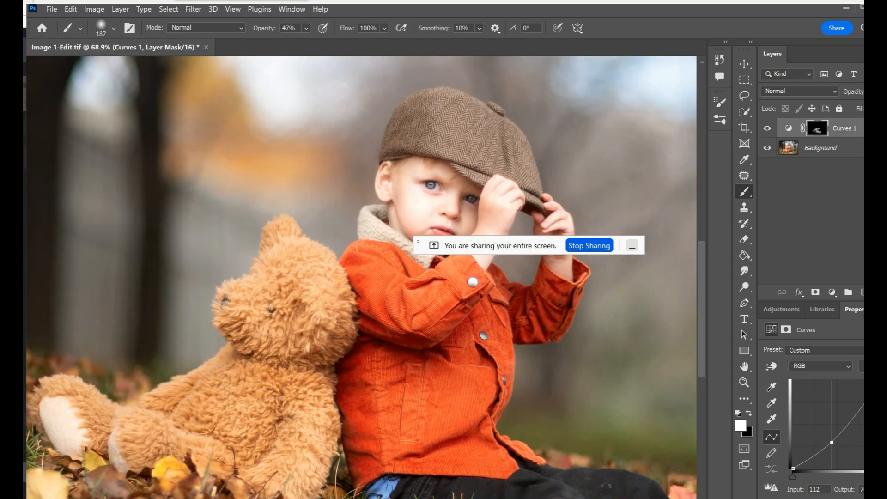
left_click_drag(483, 182, 479, 211)
left_click_drag(478, 178, 399, 133)
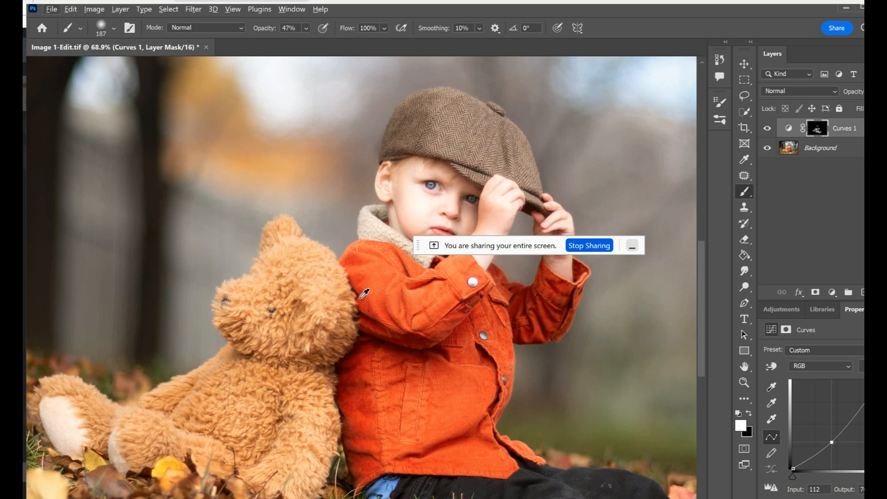
Set the brush size to 369 px and darken the leaves and the boy's legs on the mask with the whole photo in view
key("ctrl+0")
scroll(360, 297, "down", 2)
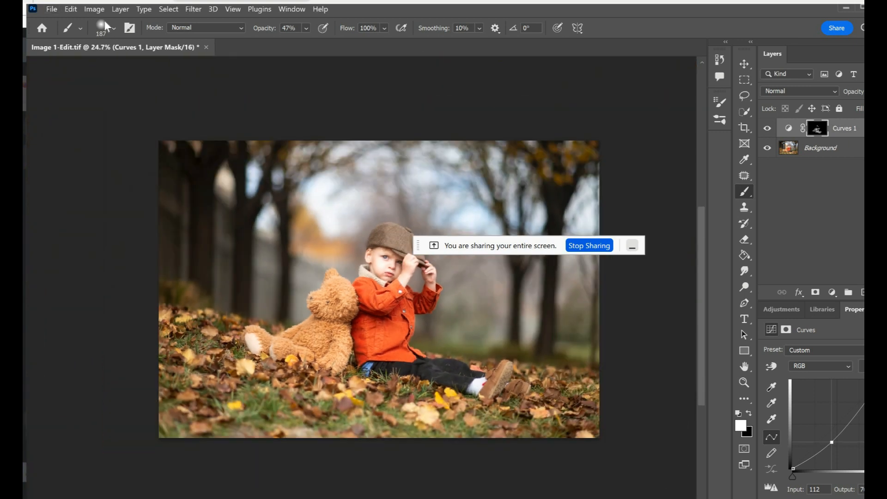
left_click(114, 28)
left_click(159, 65)
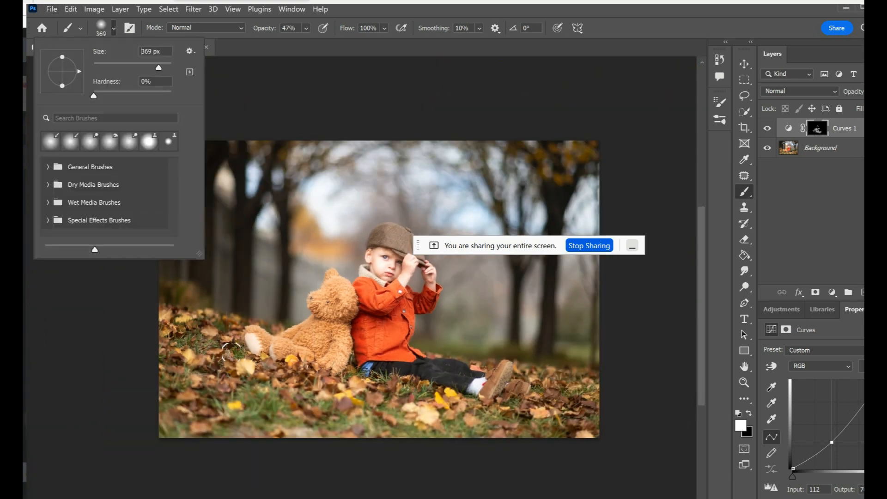
left_click(229, 364)
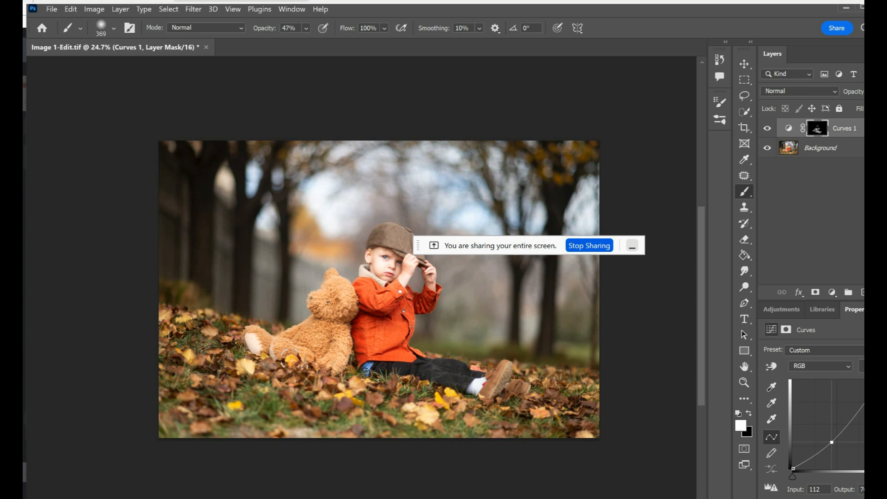
left_click_drag(371, 345, 490, 393)
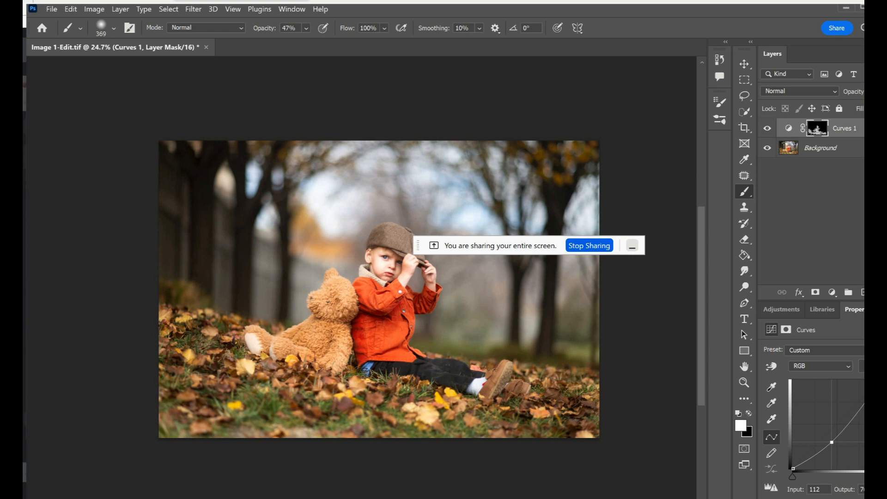
Rename the Curves 1 adjustment layer to Burn and deselect it
left_click(748, 415)
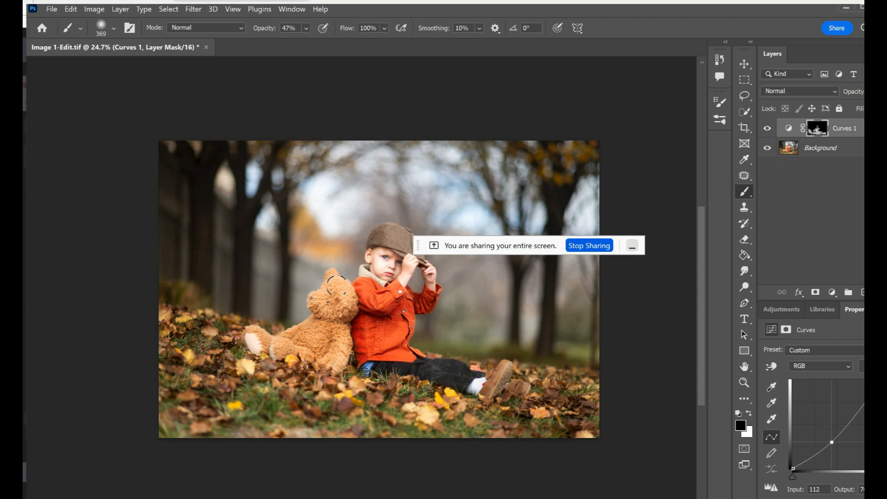
left_click(837, 132)
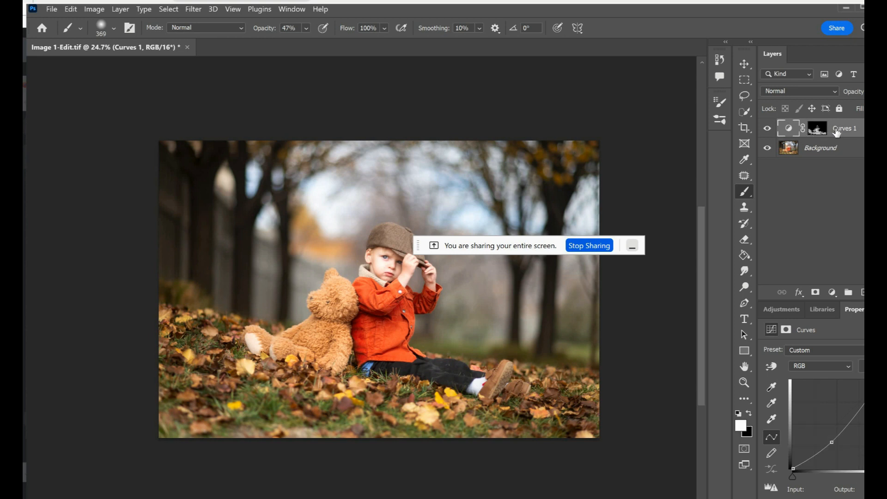
right_click(837, 132)
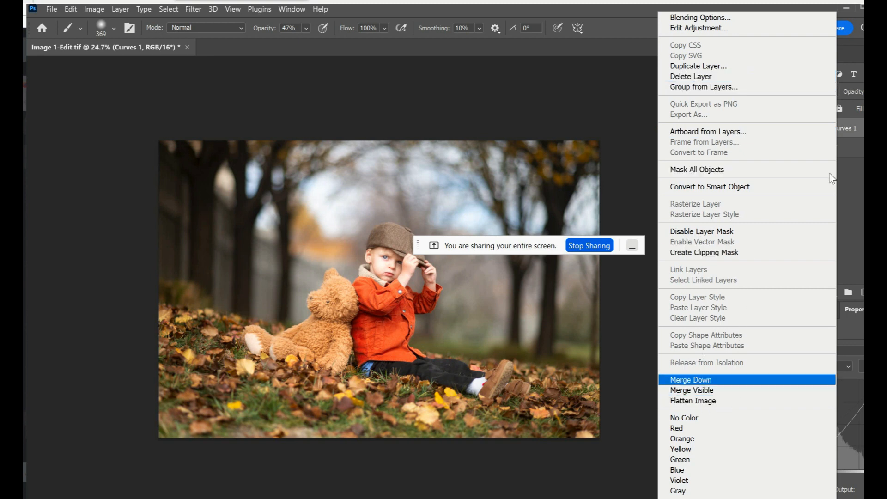
left_click(848, 130)
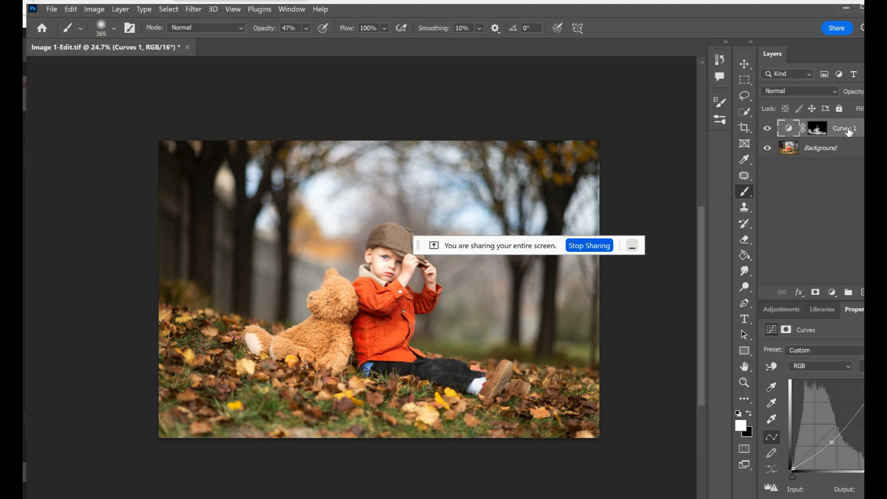
double_click(849, 128)
type("Burn")
left_click(794, 172)
left_click(817, 207)
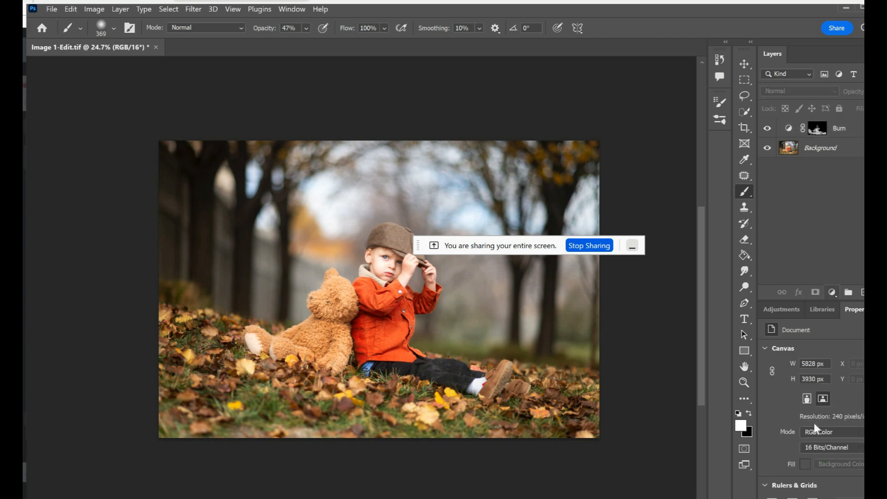
Add a new Curves adjustment layer above Burn and raise its curve at input 133 to brighten the photo
left_click(833, 293)
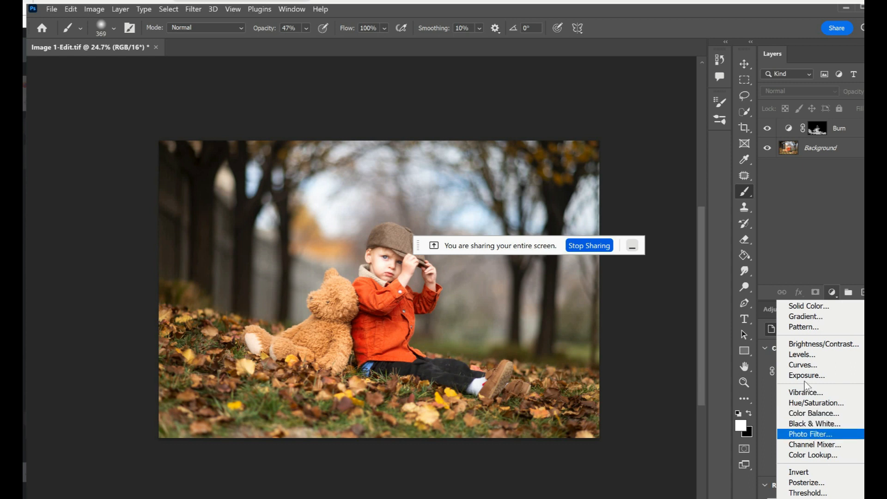
left_click(803, 365)
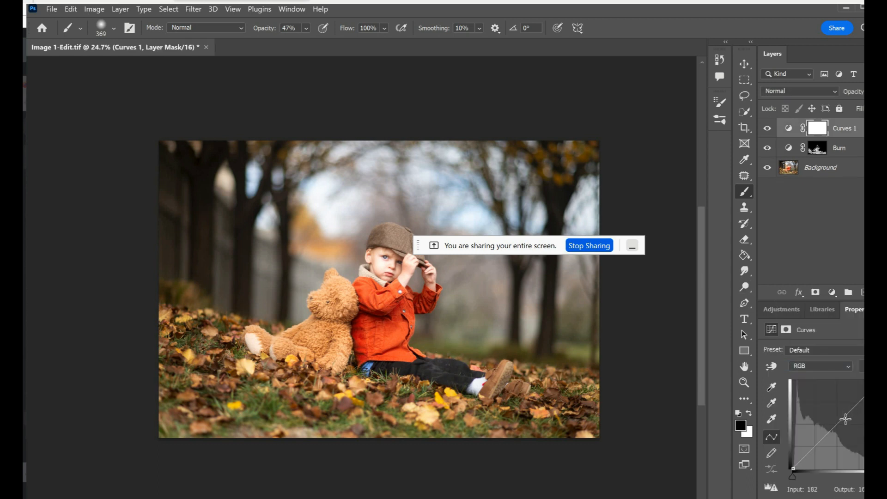
left_click_drag(840, 421, 839, 410)
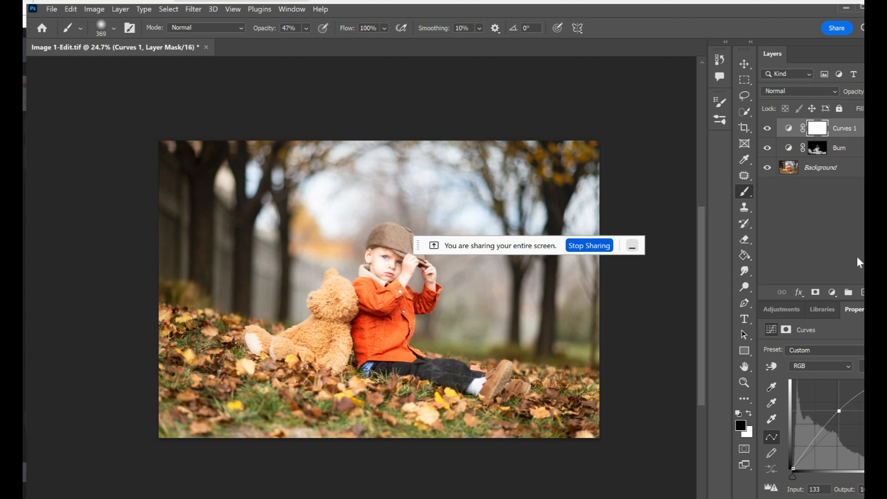
left_click(821, 132)
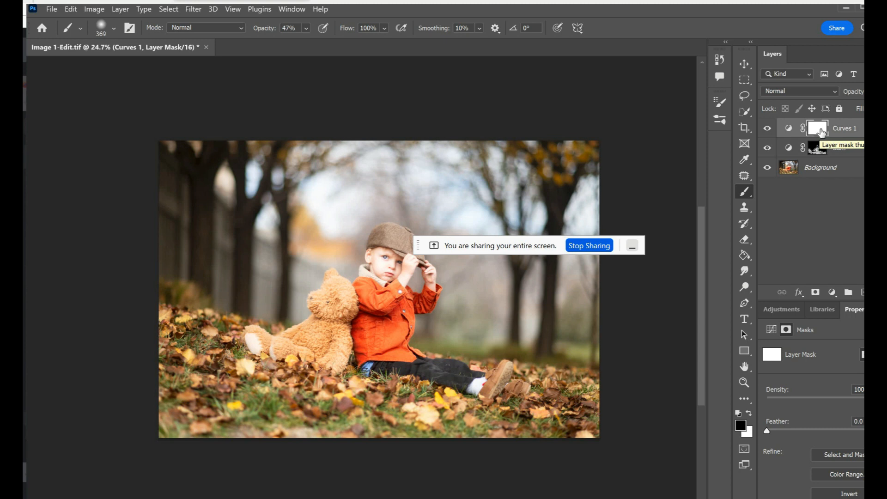
left_click(789, 128)
key("x")
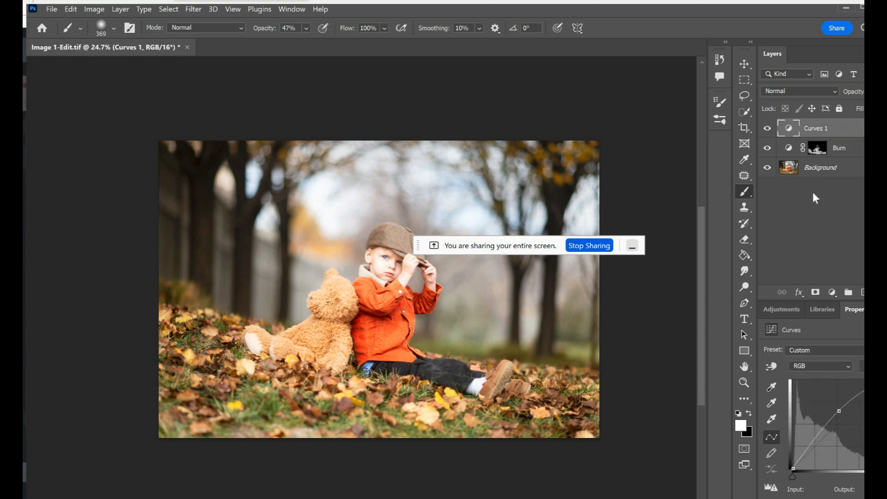
key("ctrl+z")
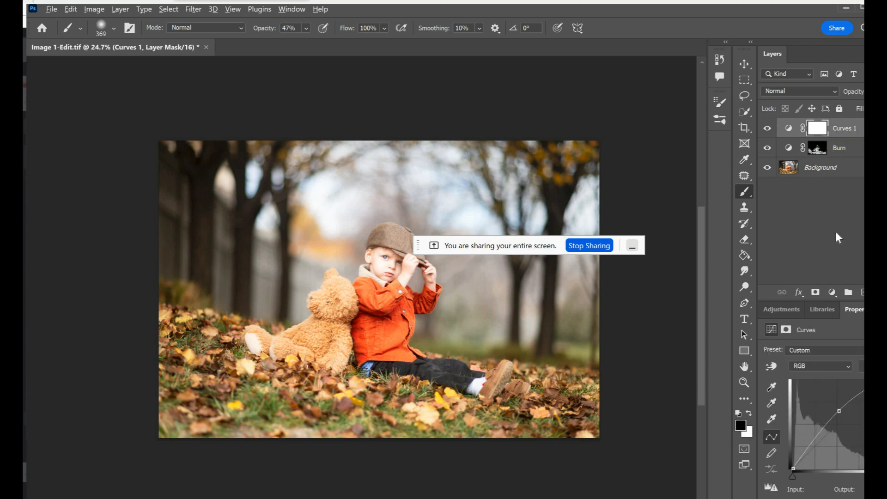
Invert the new Curves layer's mask to black and paint white on it over the areas to dodge
key("ctrl+i")
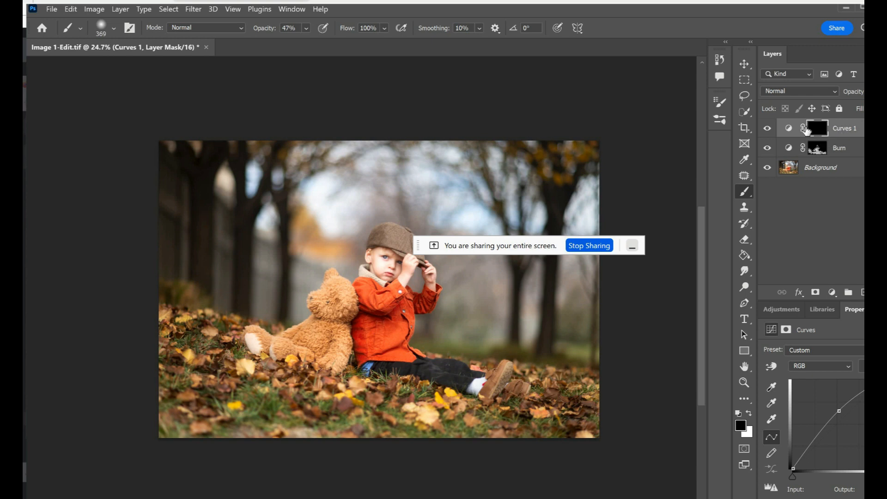
left_click(749, 413)
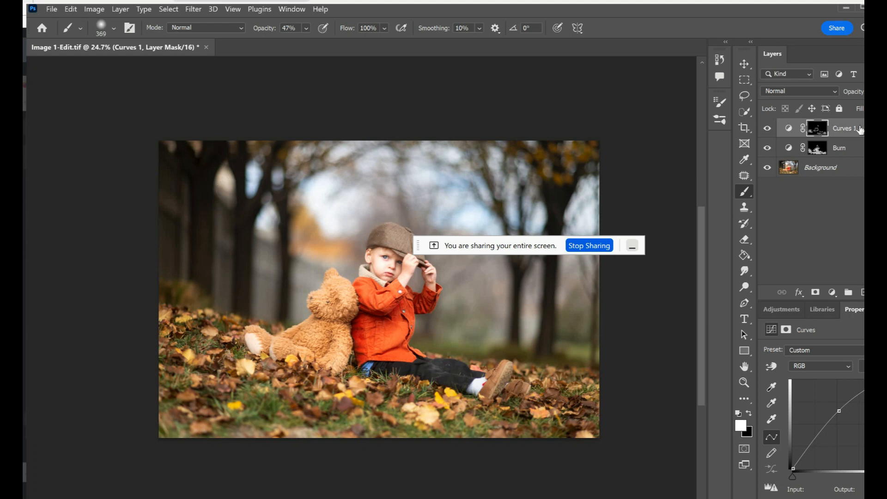
left_click(816, 151)
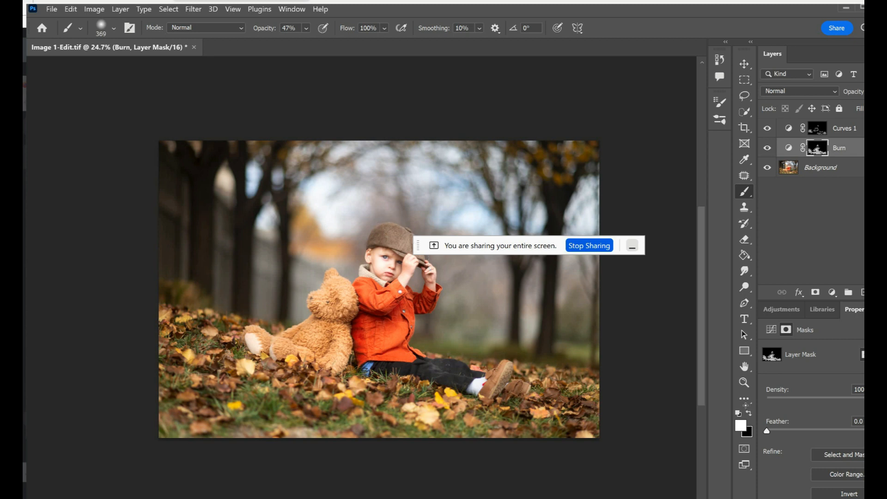
key("x")
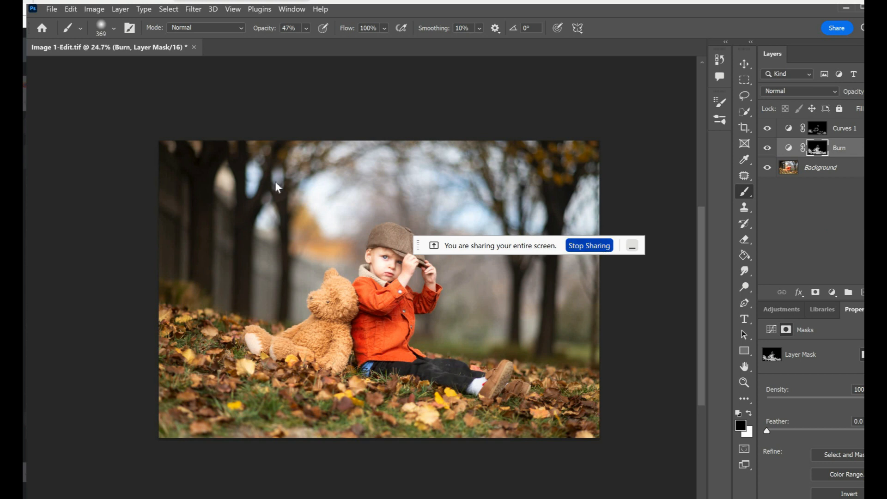
Save the layered photo under the new name Image 1-Edita.tif with ZIP image compression and RLE layer compression
key("ctrl+shift+s")
key("Right")
type("a")
key("Return")
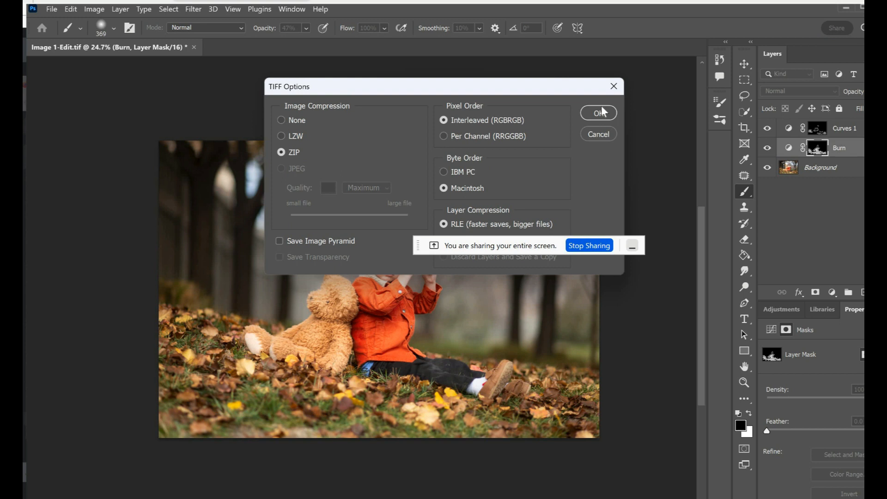
left_click(599, 113)
left_click(467, 231)
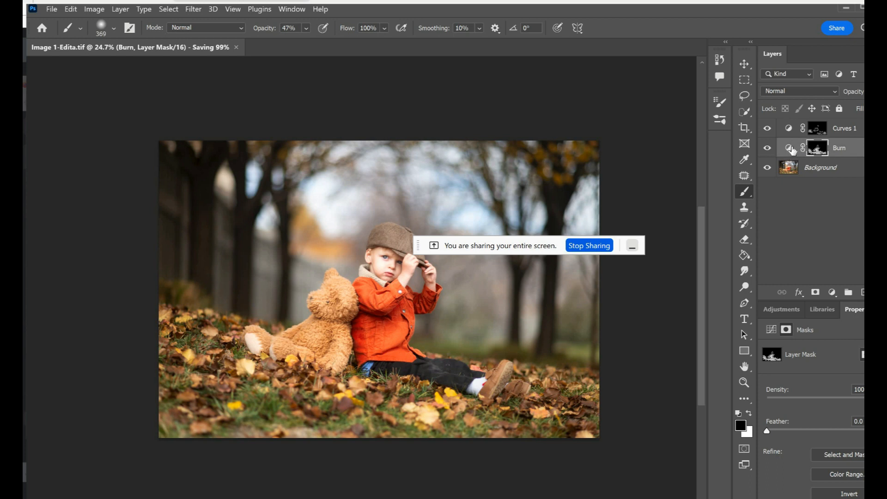
Pull the Burn layer's curve further down, with its midpoint at input 123, to strengthen the darkening
left_click(789, 148)
key("x")
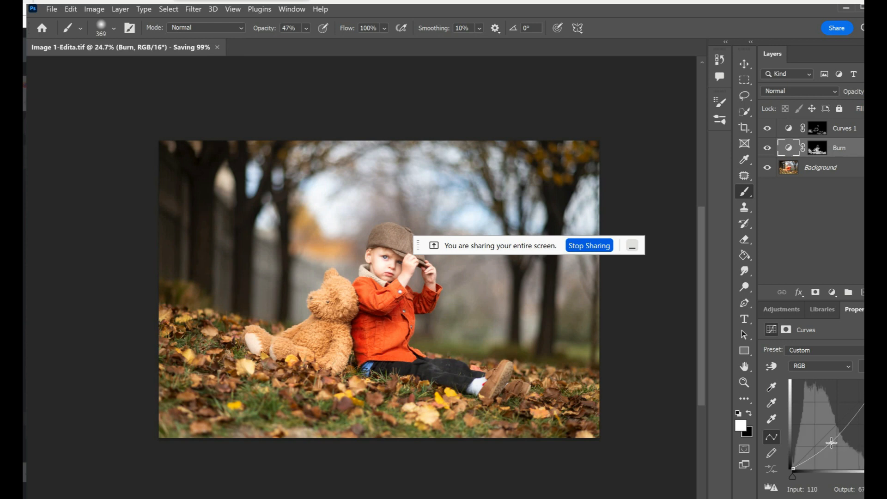
left_click_drag(838, 447, 835, 446)
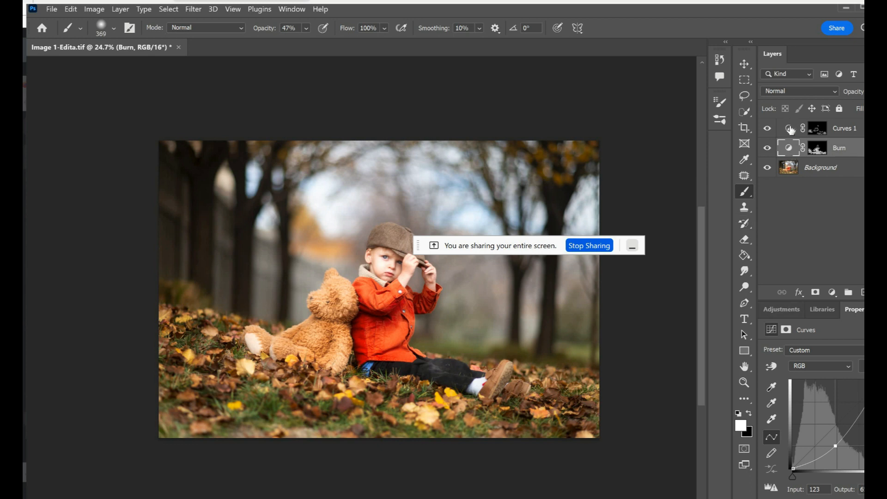
Raise the Curves 1 layer's curve slightly, with its midpoint at input 128, to strengthen the brightening
left_click(847, 129)
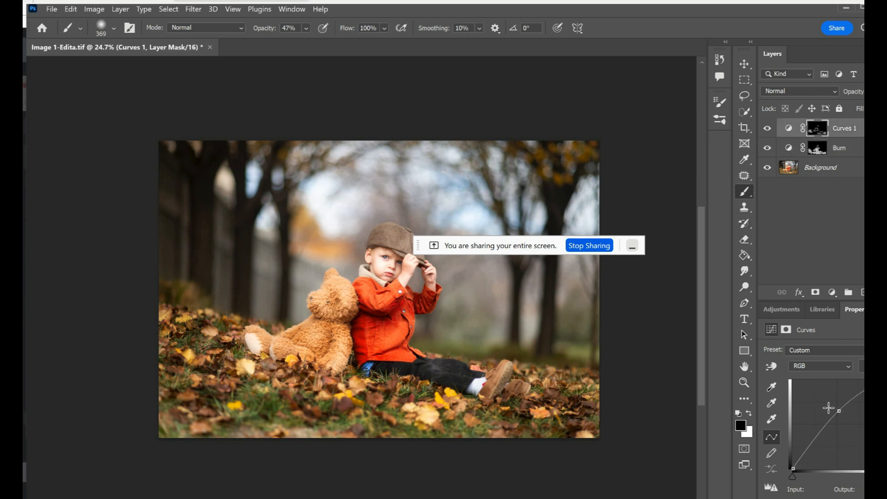
left_click_drag(839, 411, 832, 407)
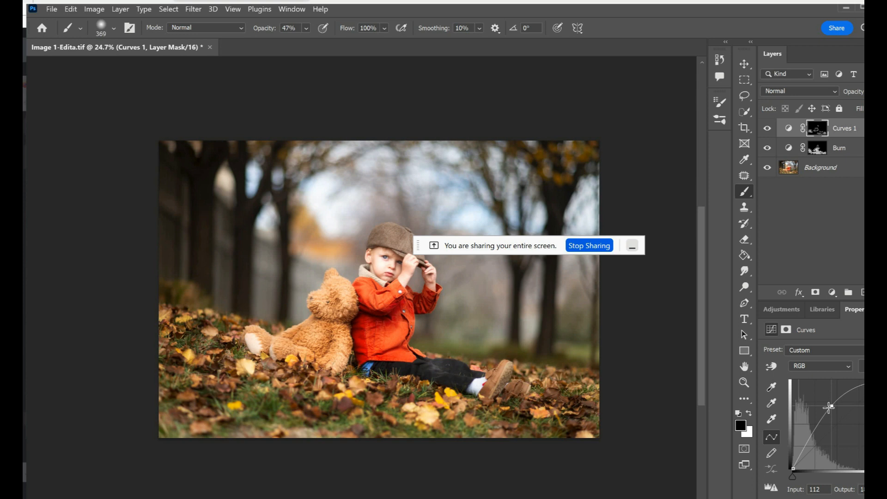
key("ctrl+z")
left_click_drag(835, 411, 837, 408)
Switch to Lightroom Classic and compare Image 1-Edita.tif with Image 1-Edit.tif and Image 1.NEF
key("alt+Tab")
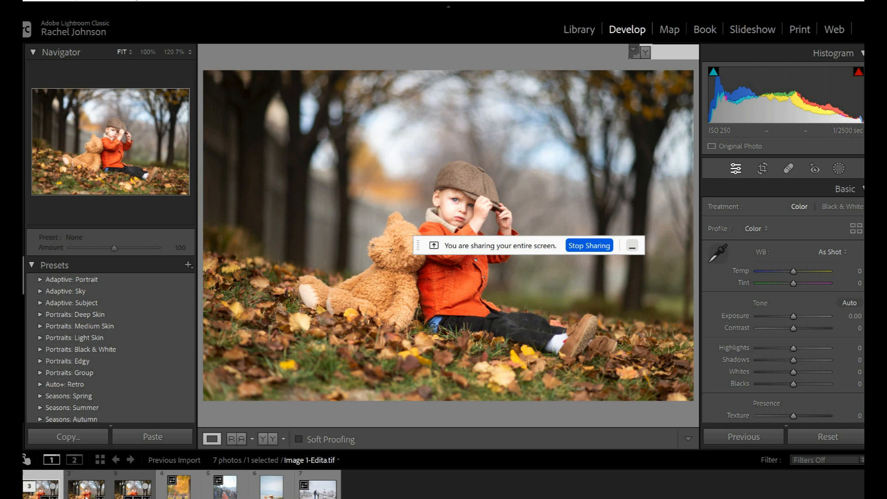
left_click(102, 492)
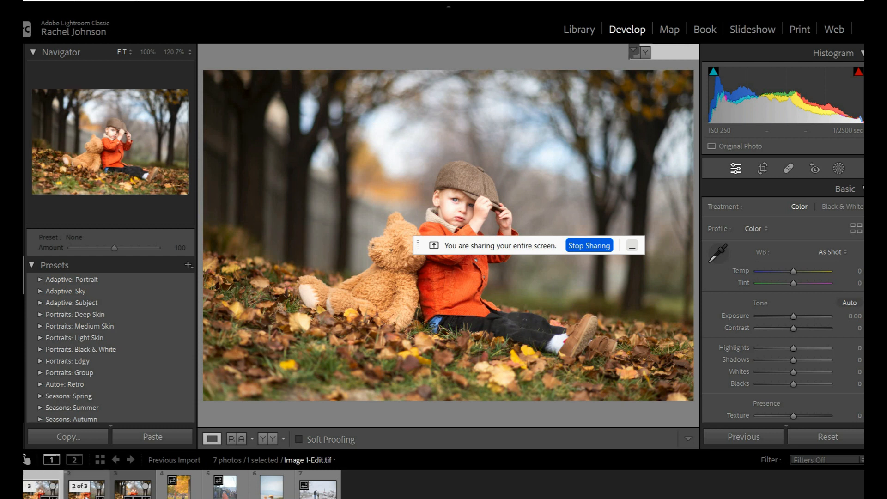
left_click(119, 495)
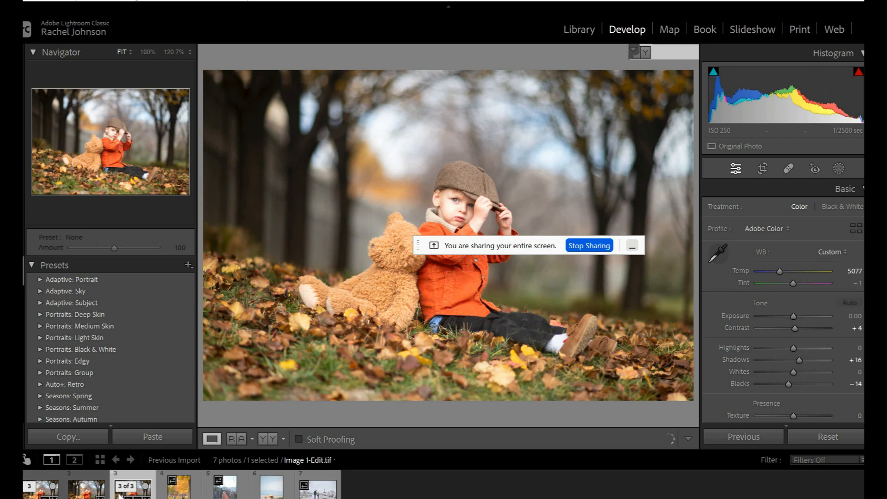
key("Left")
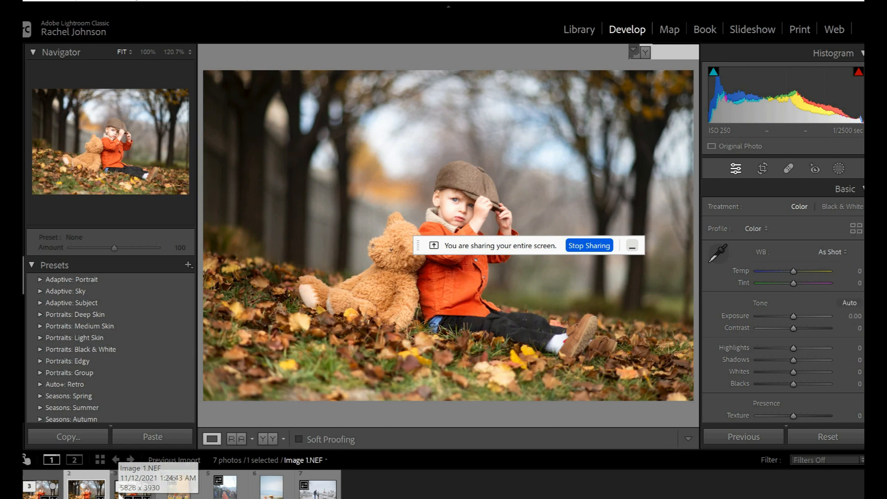
key("Left")
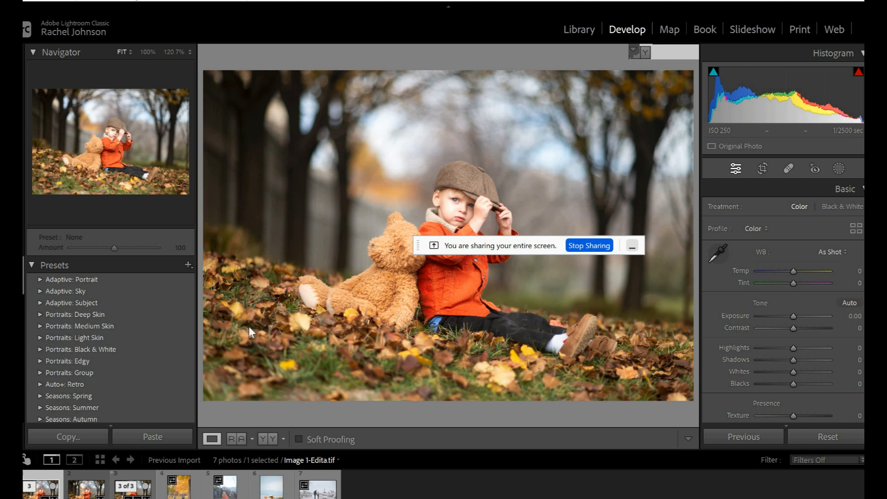
Switch back to Photoshop, rename the Curves 1 adjustment layer to Dodge and deselect it
key("super+w")
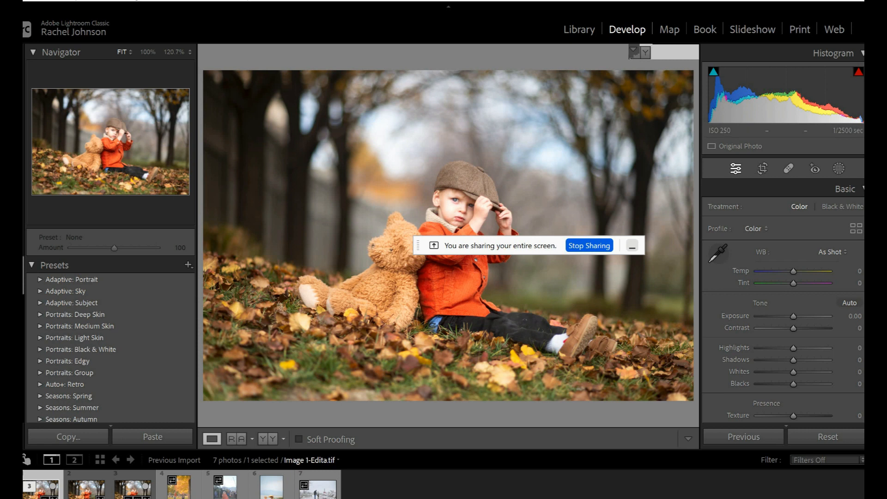
mouse_move(352, 498)
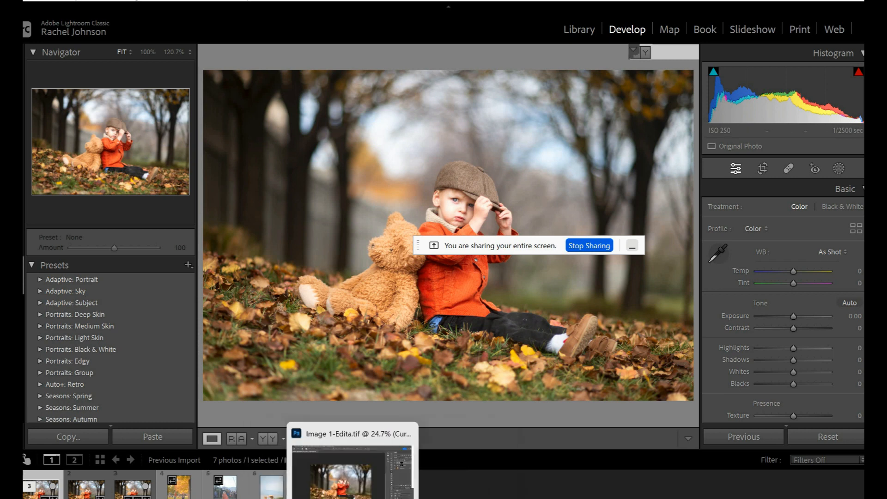
left_click(342, 476)
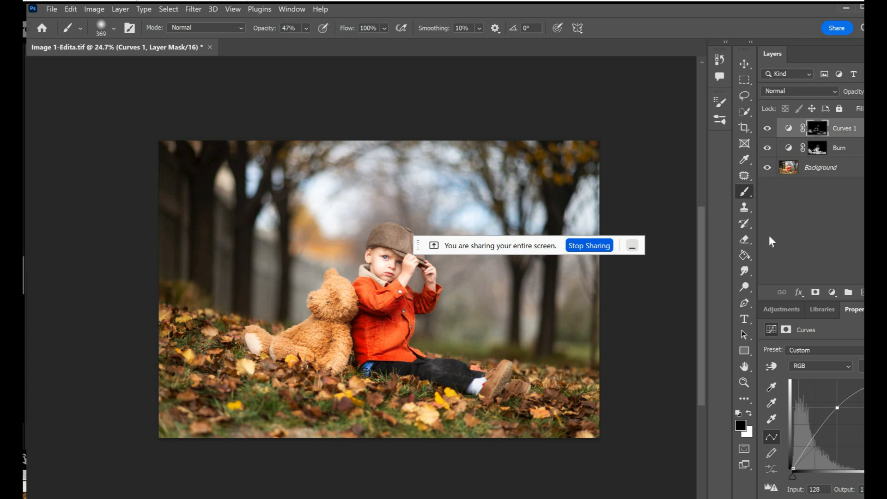
left_click(789, 172)
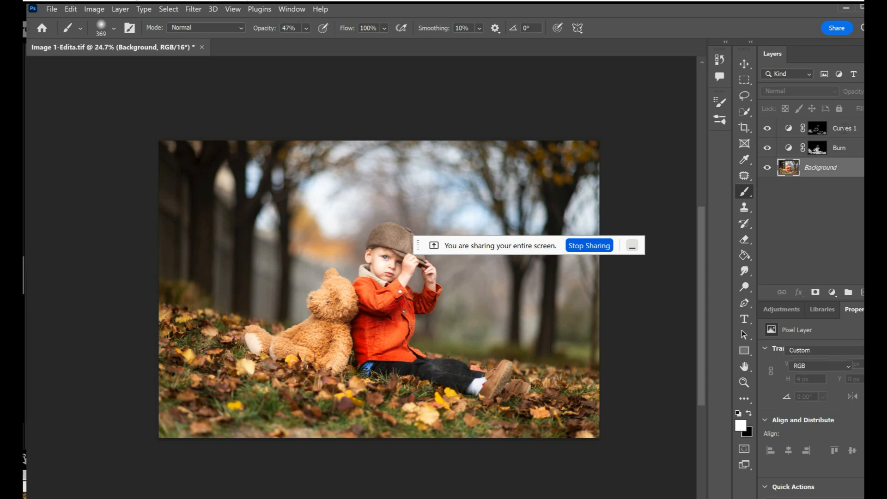
double_click(844, 130)
type("Dodge")
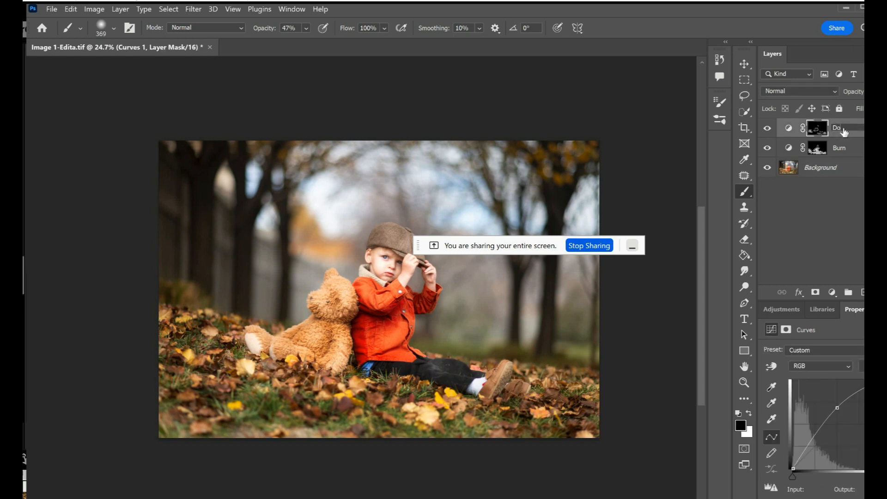
key("Return")
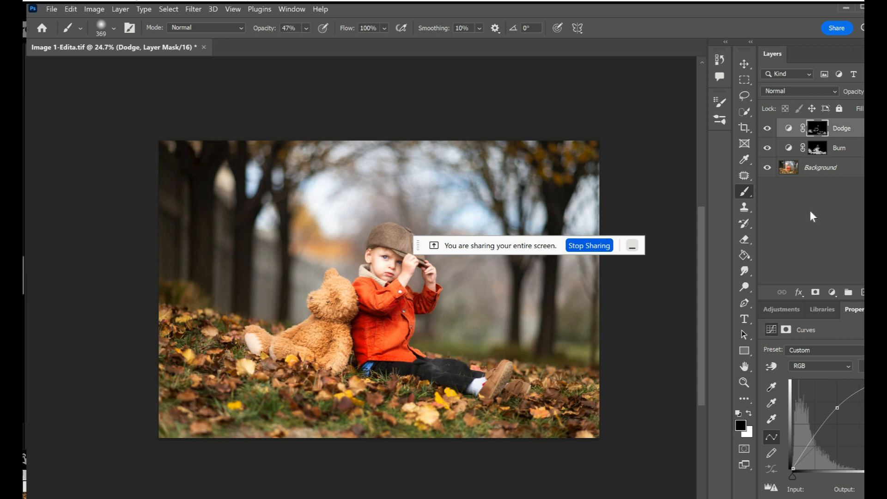
left_click(857, 279)
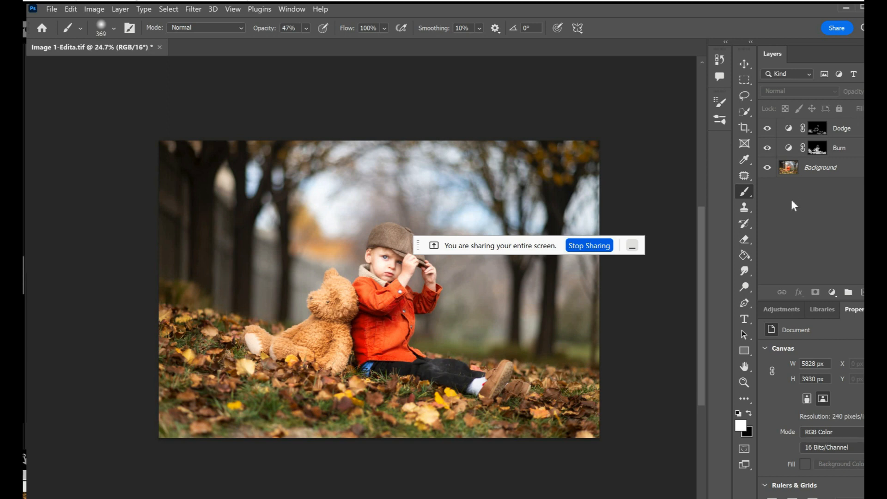
Move the screen-sharing bar off the photo and select the Background layer
left_click_drag(535, 243, 620, 458)
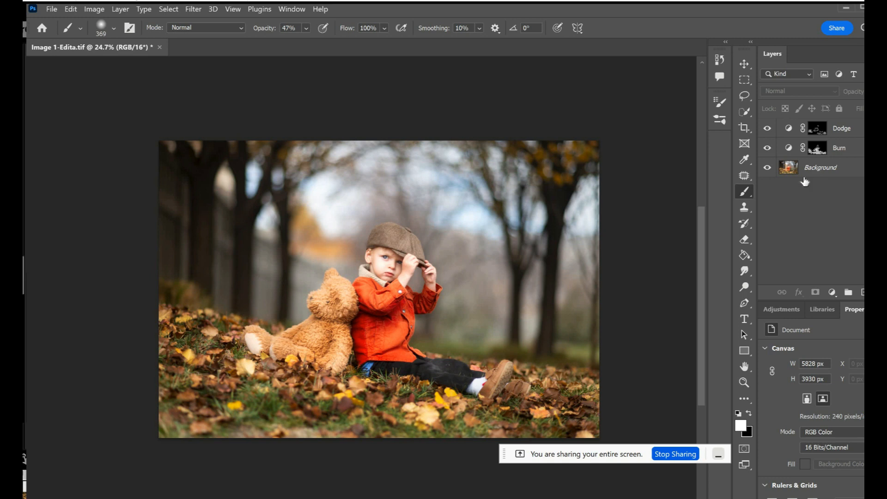
left_click(818, 169)
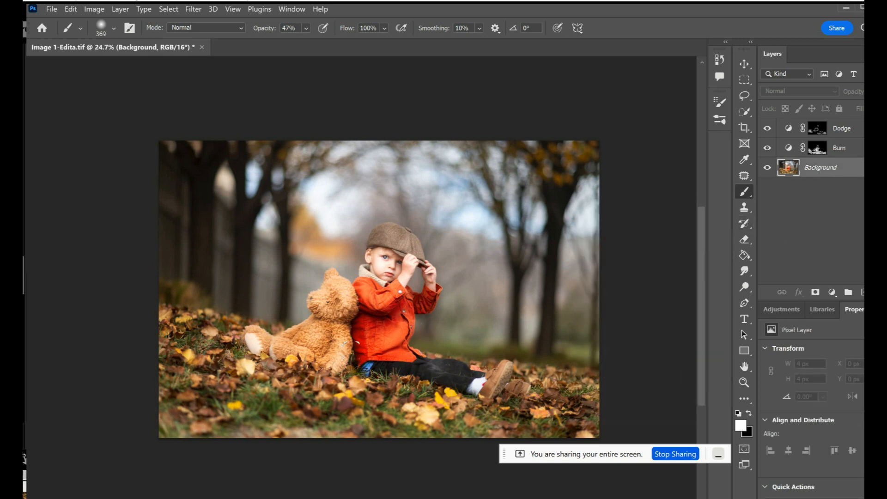
Sample the orange of the boy's jacket as the foreground colour with the Eyedropper tool
scroll(350, 343, "up", 2)
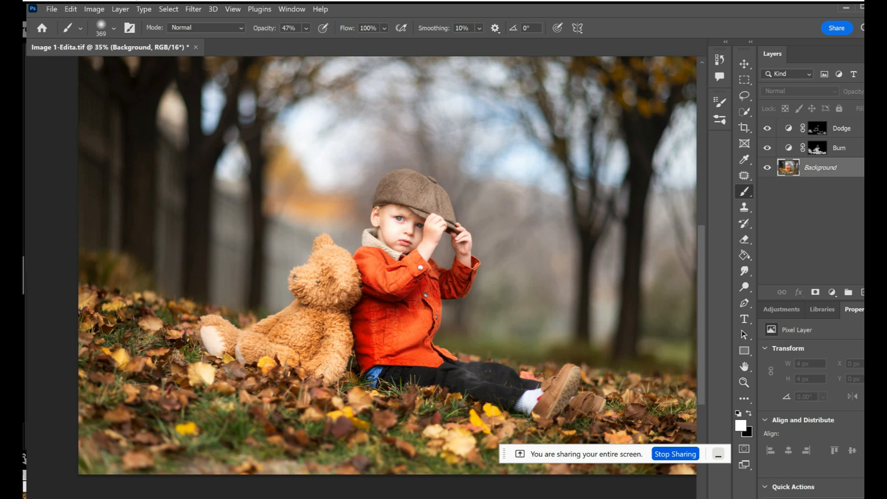
left_click(742, 160)
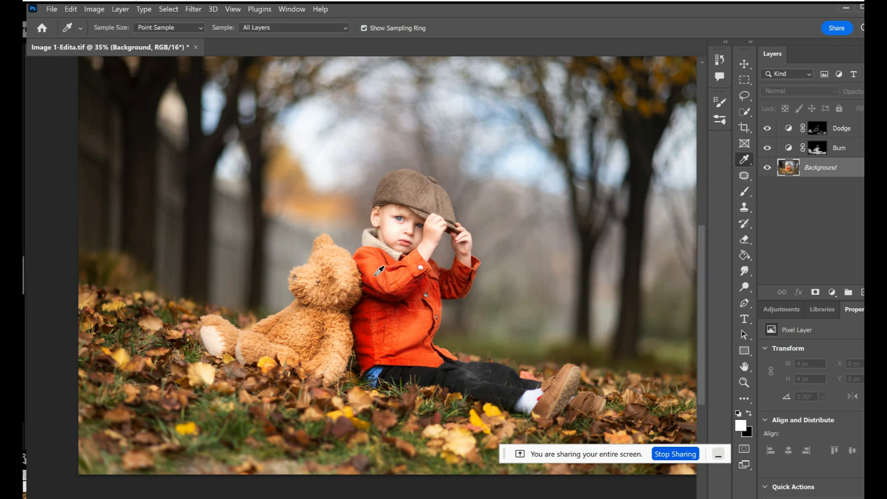
left_click_drag(372, 274, 377, 272)
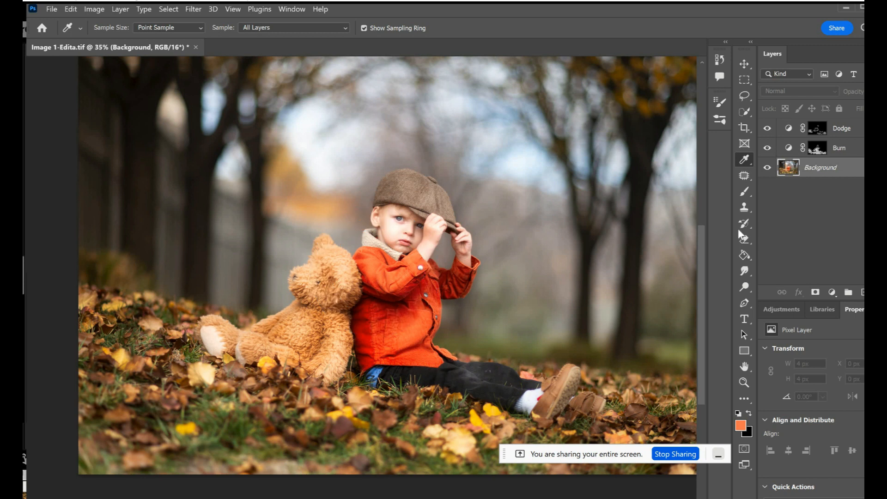
Activate the Brush tool and set its opacity to 10%
left_click(744, 191)
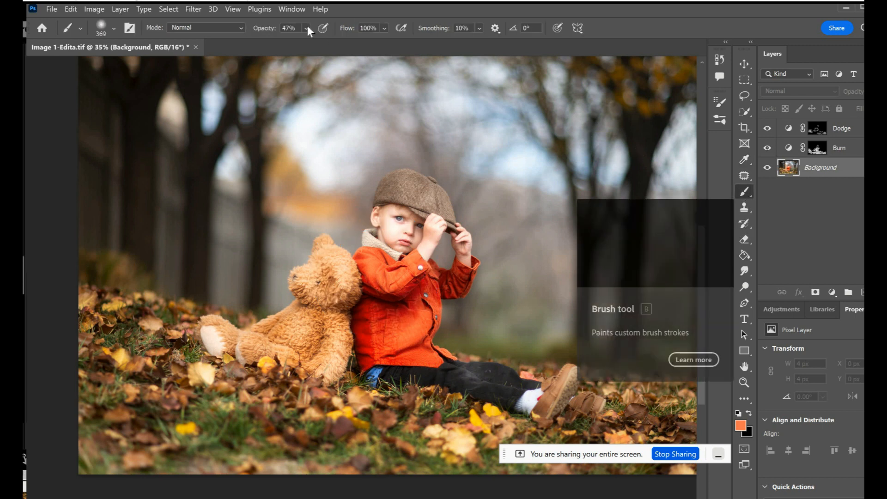
left_click(307, 28)
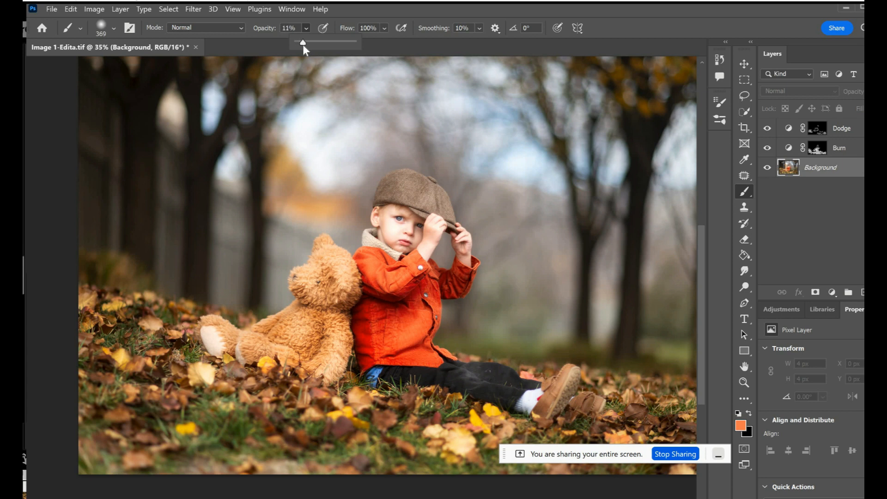
left_click_drag(303, 43, 302, 43)
key("Return")
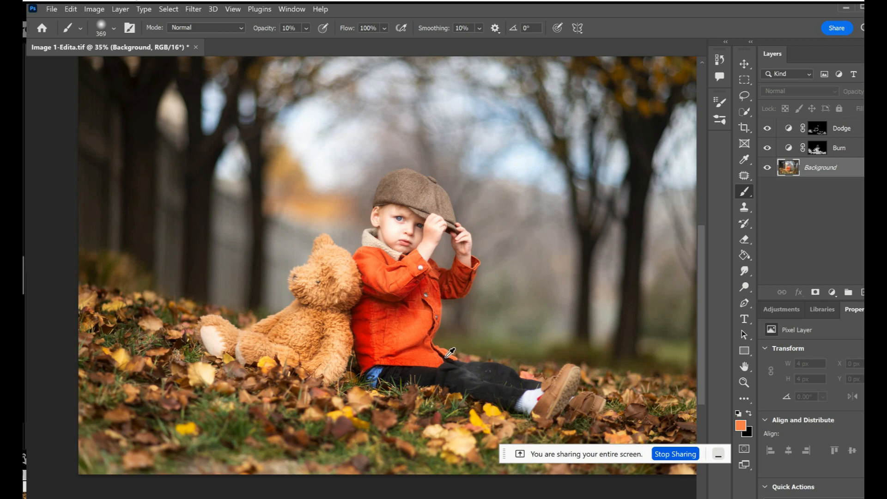
While painting with the brush, sample the foreground colour from the teddy bear's fur and from the boy's cap
scroll(446, 356, "down", 4)
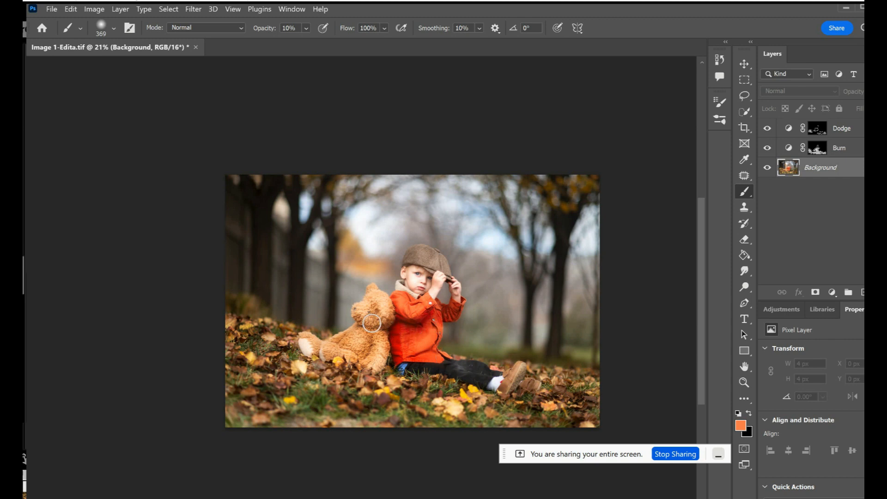
scroll(360, 327, "up", 6)
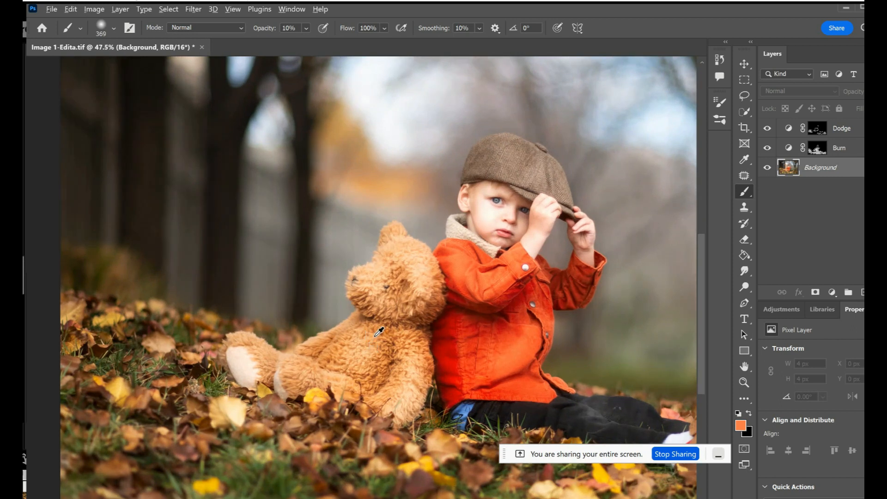
left_click(375, 336, "alt")
left_click(375, 336, "alt")
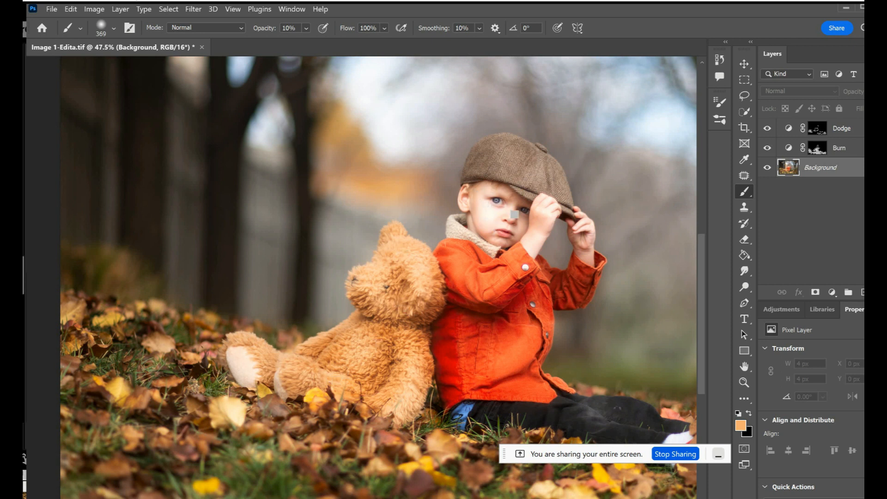
key("alt")
left_click(498, 150, "alt")
Sample an orange-brown from the fallen leaves near the photo's far edge behind the teddy bear
scroll(559, 392, "down", 1)
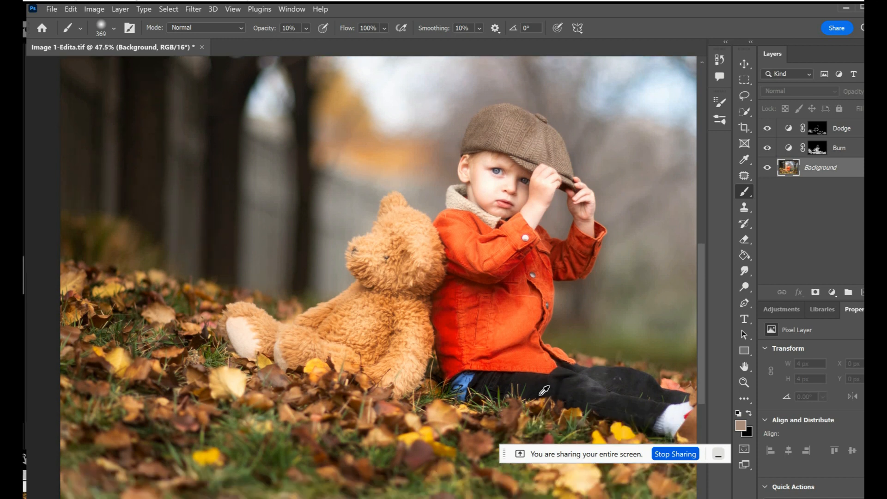
scroll(545, 391, "right", 3)
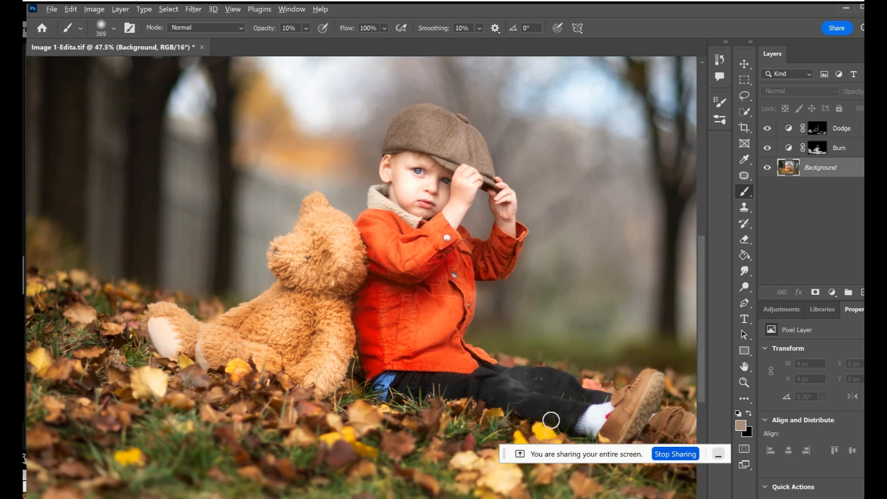
scroll(556, 416, "down", 4)
scroll(552, 418, "down", 3)
scroll(551, 420, "right", 3)
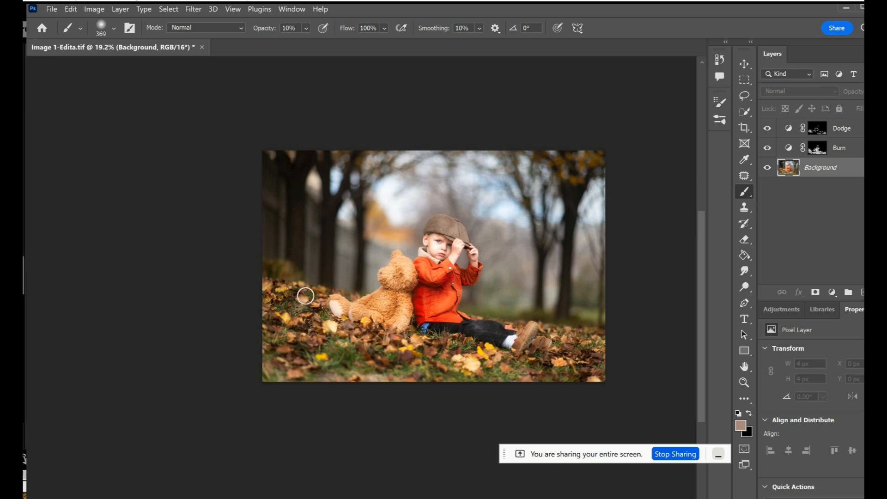
key("alt")
left_click(269, 290, "alt")
Set the brush size to 1069 px and sample a dark brown from the leaves beyond the boy's shoes
left_click(113, 30)
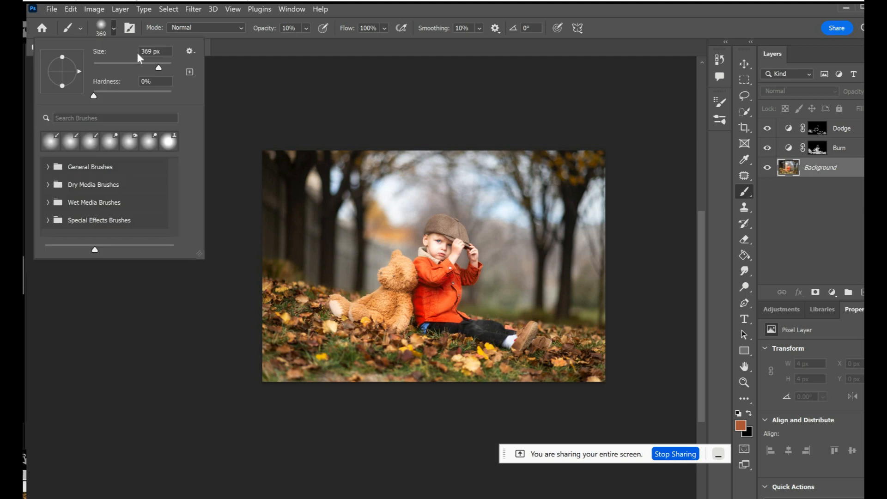
type("1069")
key("Return")
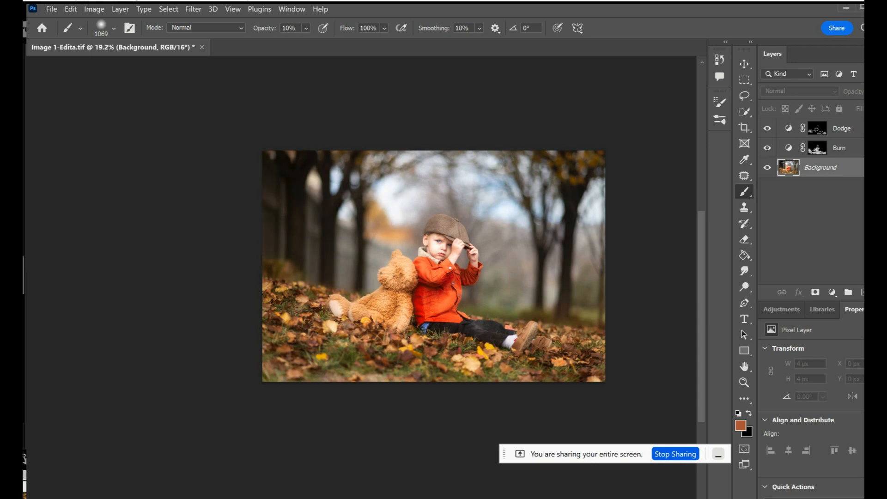
key("alt")
left_click(574, 345, "alt")
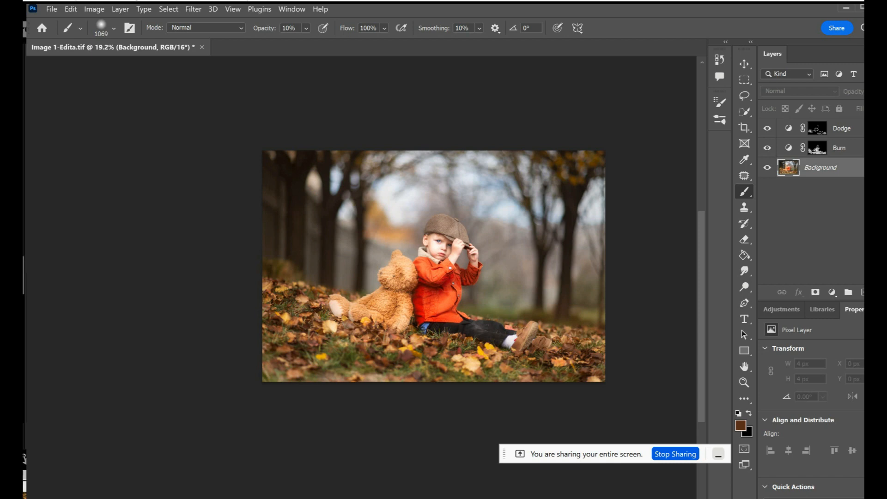
Set the foreground colour back to white (ffffff) and return to the Brush tool
scroll(453, 294, "up", 5)
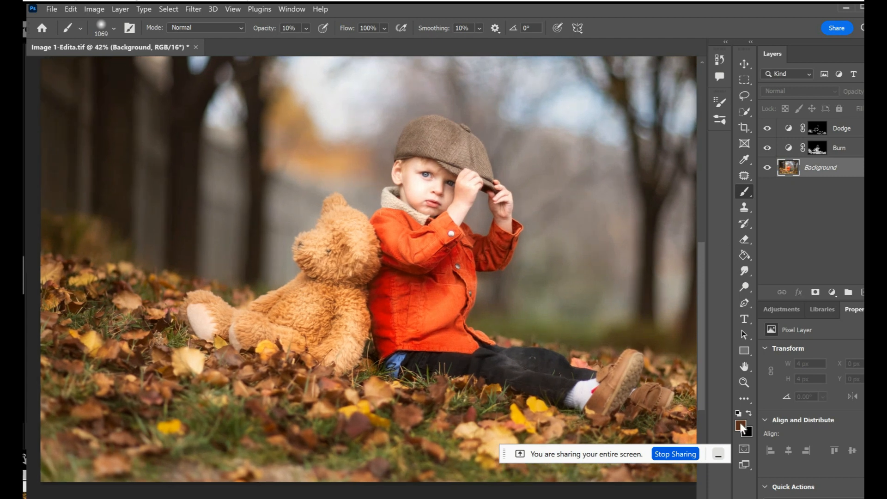
left_click_drag(342, 170, 232, 72)
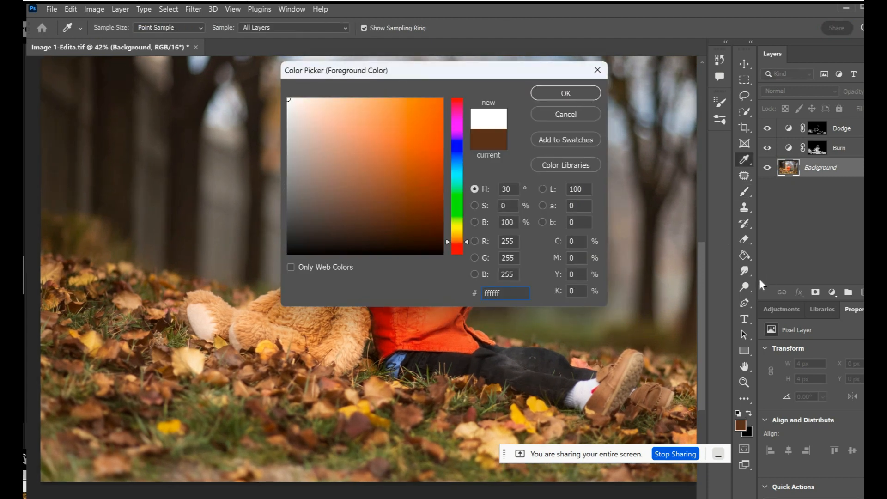
key("Return")
key("b")
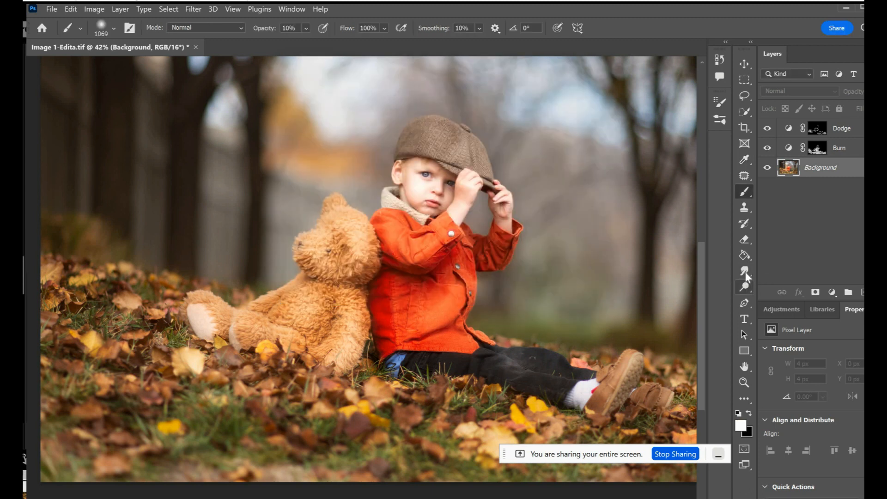
Bring up the Blur tool, switch to the Sharpen tool and set its strength to 49%
left_click(745, 272)
right_click(751, 273)
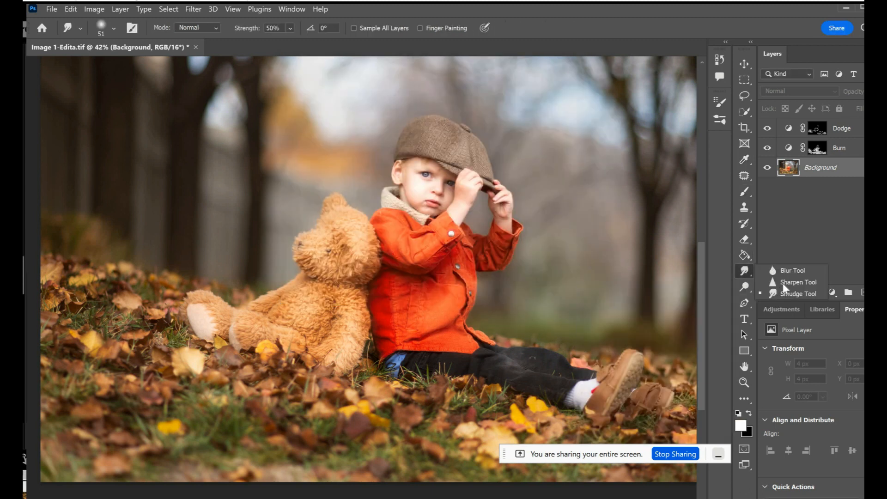
left_click(788, 270)
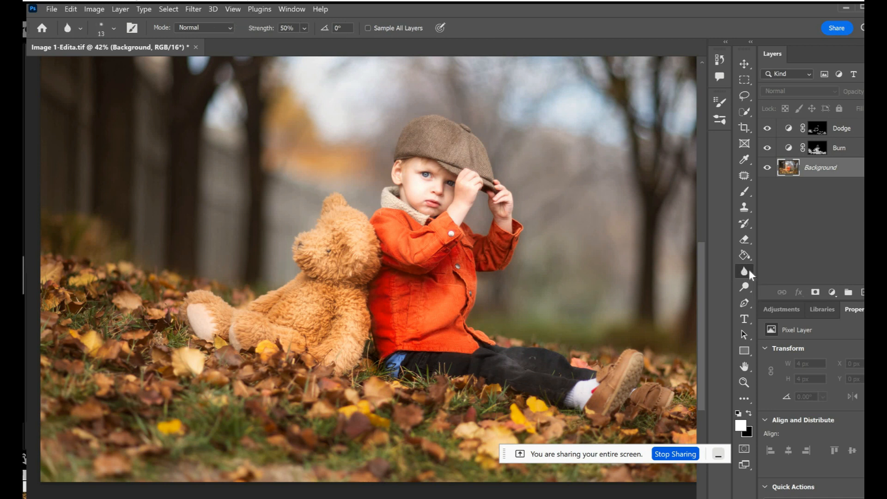
right_click(746, 268)
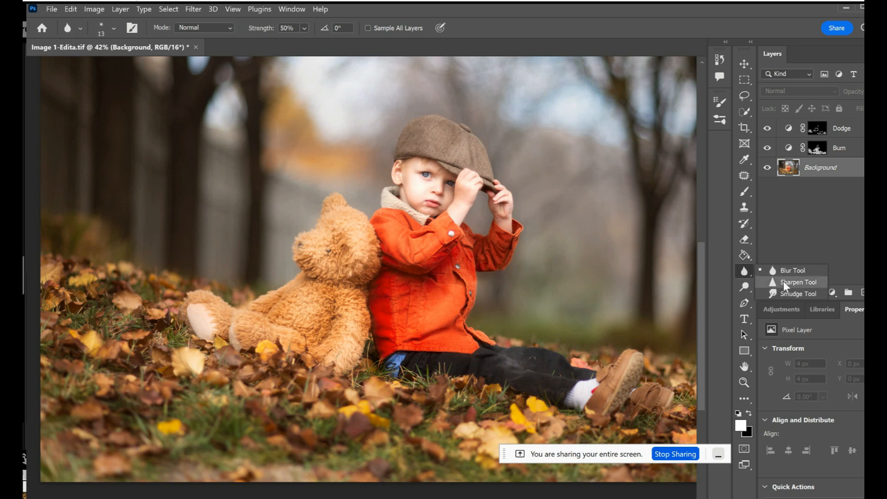
left_click(784, 282)
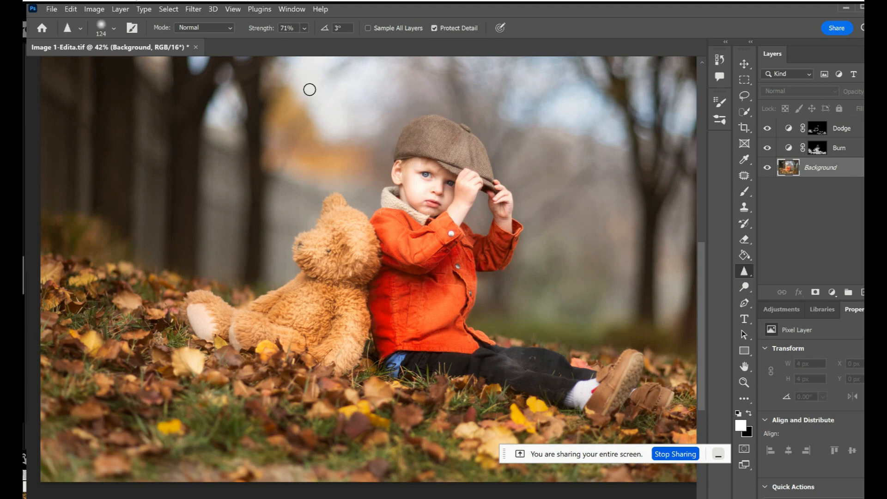
left_click(305, 30)
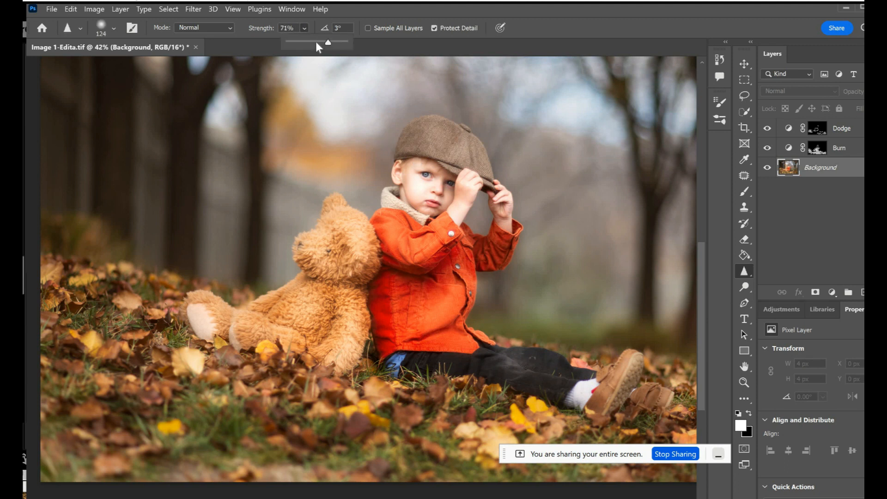
left_click_drag(328, 42, 315, 42)
left_click(485, 209)
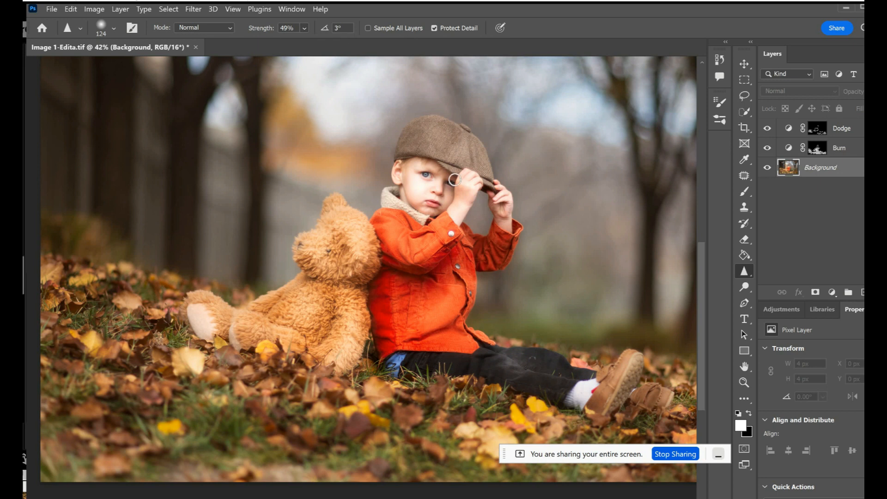
Reduce the Sharpen tool's brush size to 45 px for working on the boy's eyes
scroll(454, 183, "up", 5)
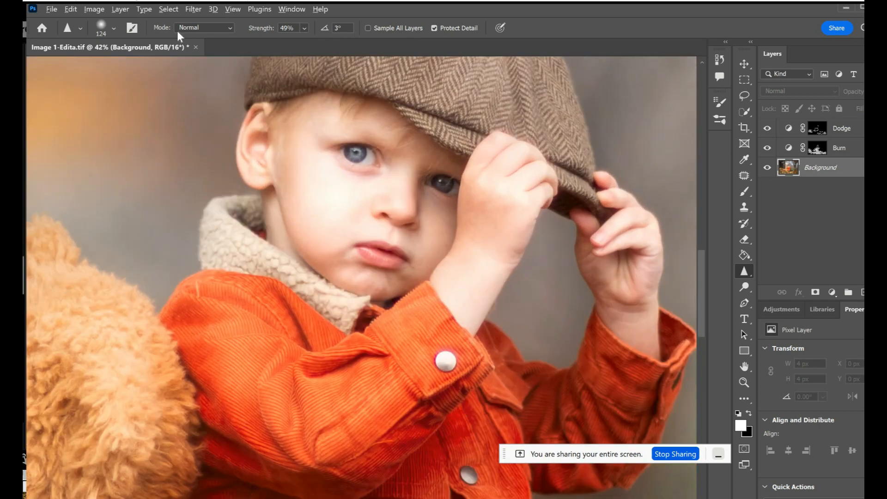
left_click(113, 29)
left_click_drag(137, 68, 115, 68)
key("bracketleft")
key("bracketleft")
left_click(402, 144)
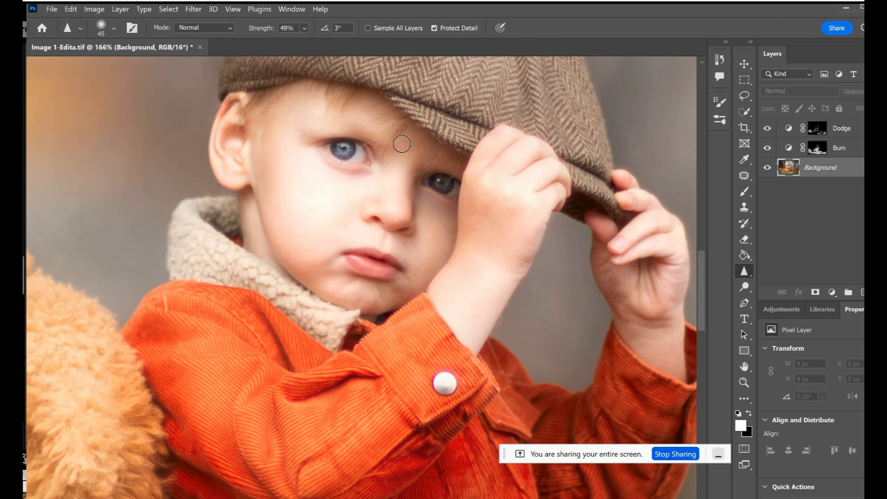
Try to sharpen the iris of the boy's fully visible eye on the Background layer and undo the stroke
scroll(369, 147, "up", 1)
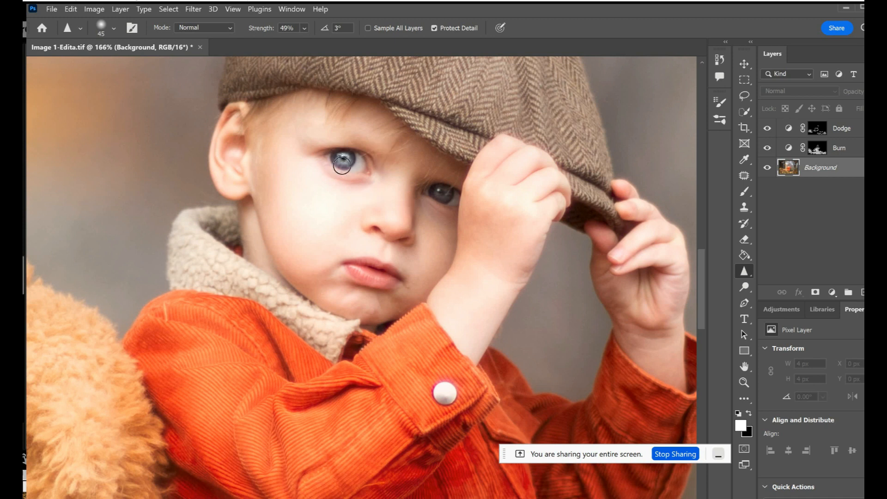
mouse_move(341, 165)
left_mouse_down()
mouse_move(348, 160)
mouse_move(316, 152)
left_mouse_up()
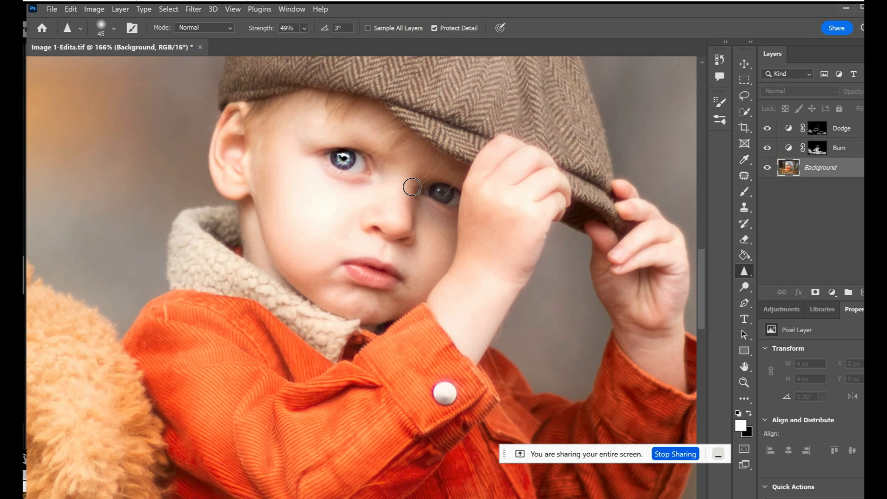
key("ctrl+z")
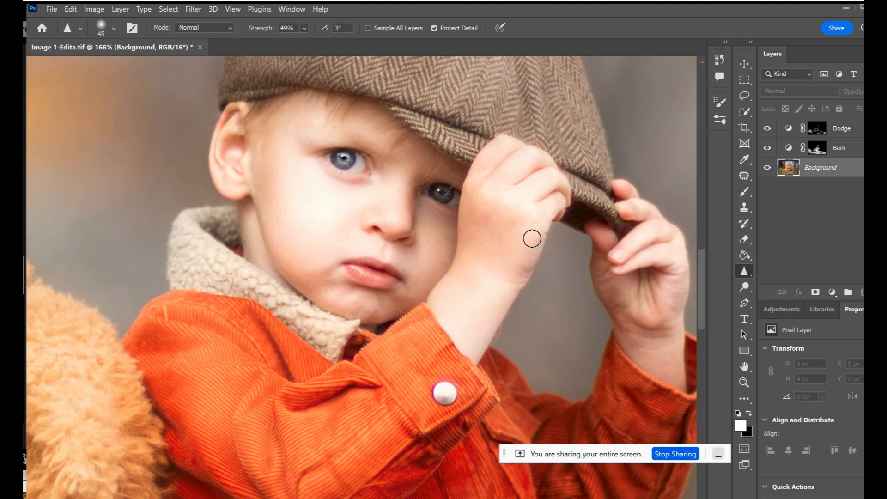
Examine the cap's texture, the boy and bear, and the whole retouched portrait
scroll(531, 238, "up", 3)
scroll(532, 238, "up", 3)
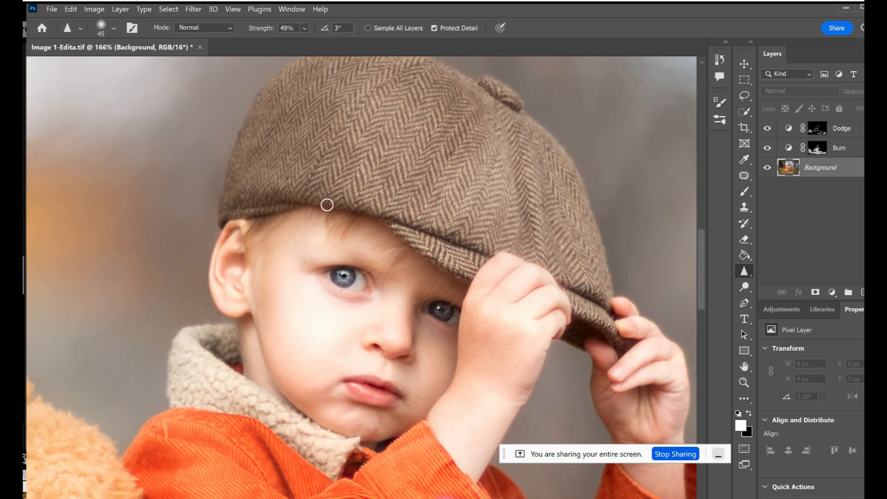
scroll(327, 205, "down", 5)
scroll(327, 205, "down", 4)
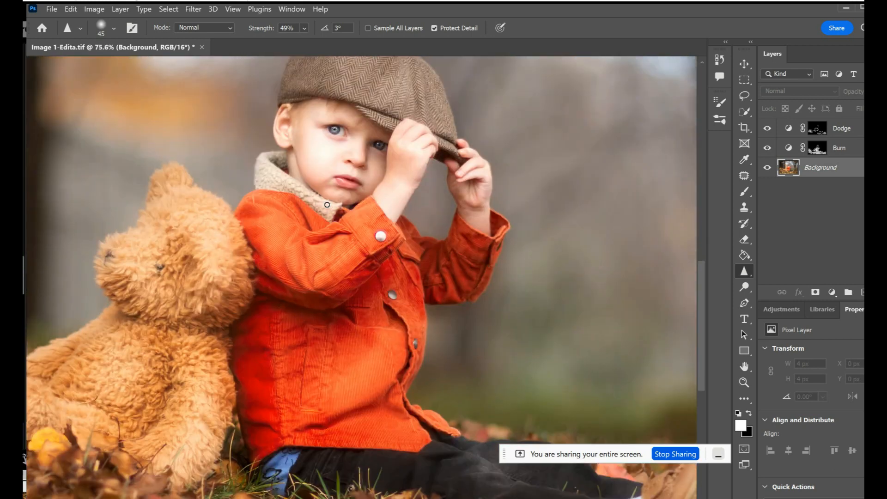
scroll(327, 205, "down", 2)
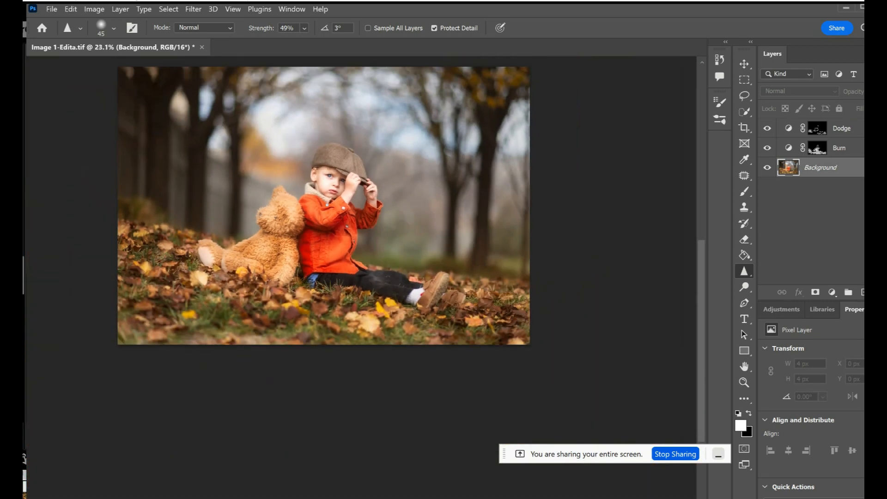
scroll(327, 205, "left", 1)
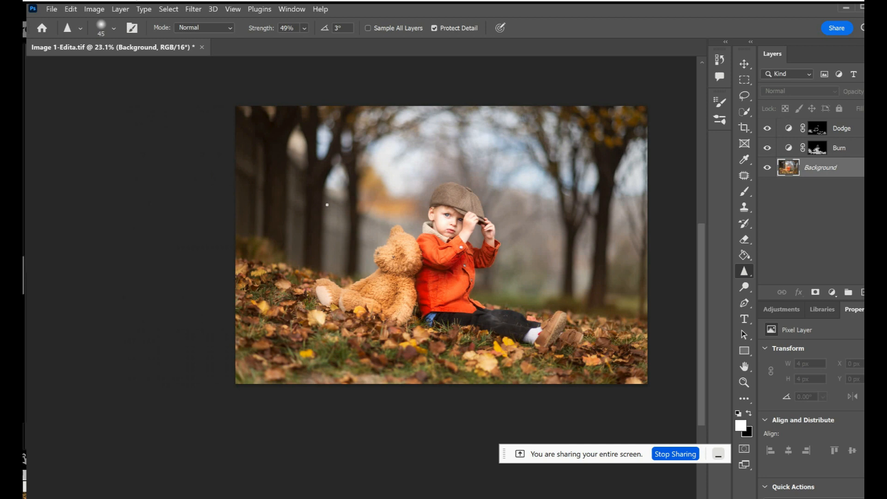
scroll(327, 204, "right", 2)
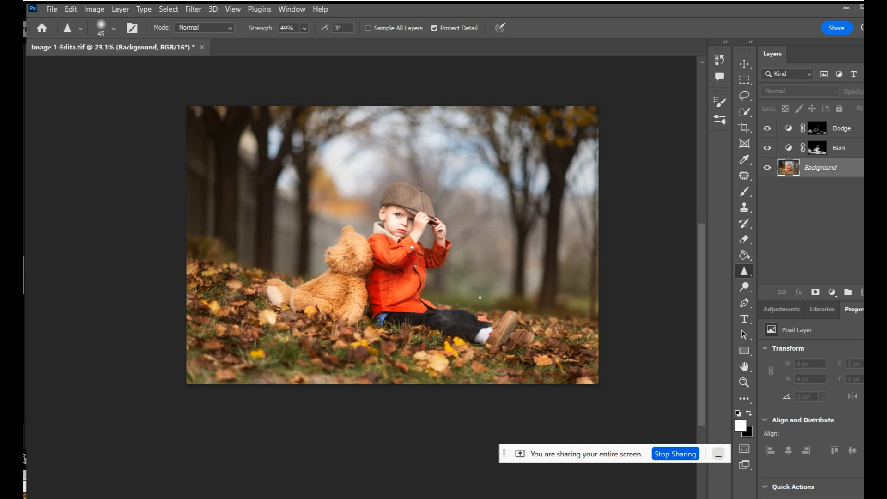
Save the retouched portrait as a new TIFF named Image 1-EditB with ZIP image compression
left_click(480, 297)
key("ctrl+shift+s")
key("End")
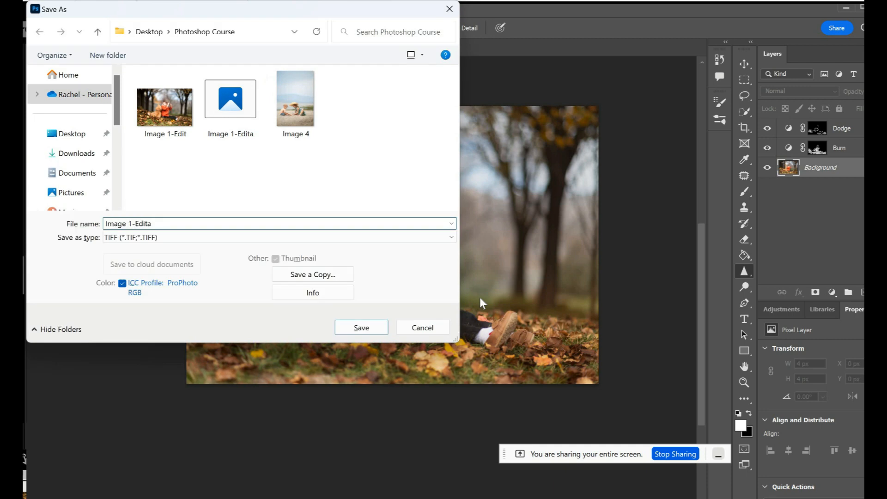
key("BackSpace")
type("b")
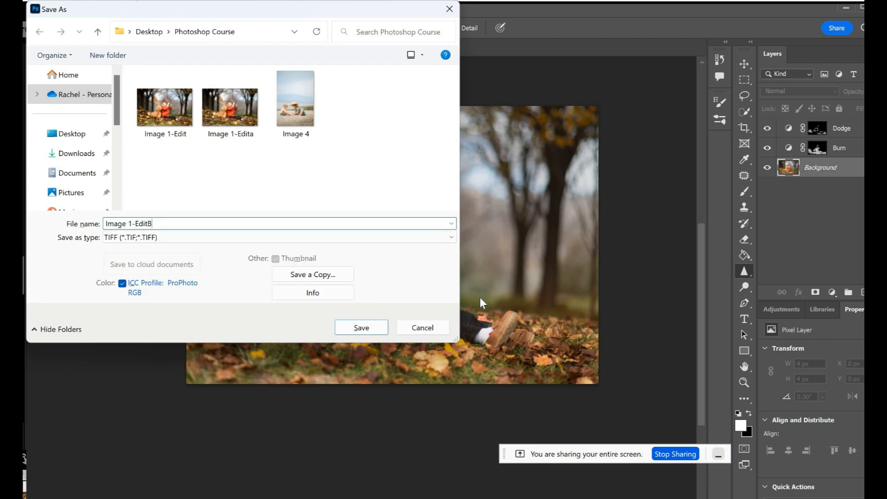
key("Return")
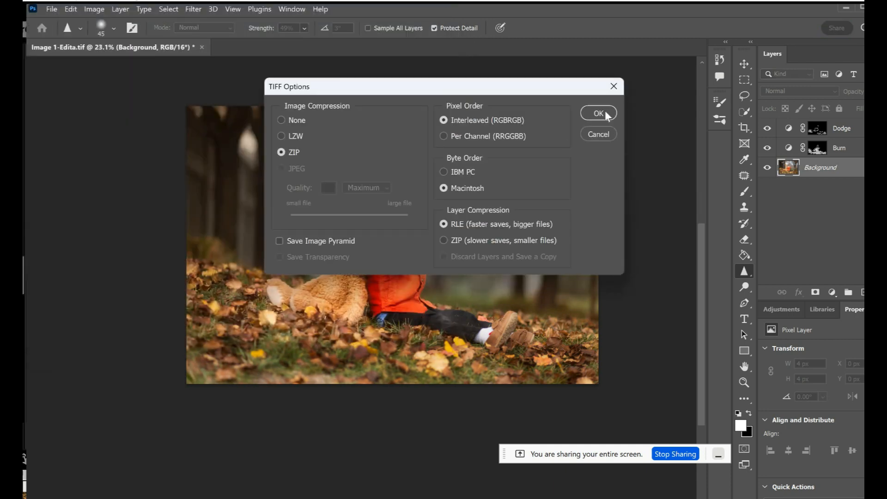
left_click(598, 112)
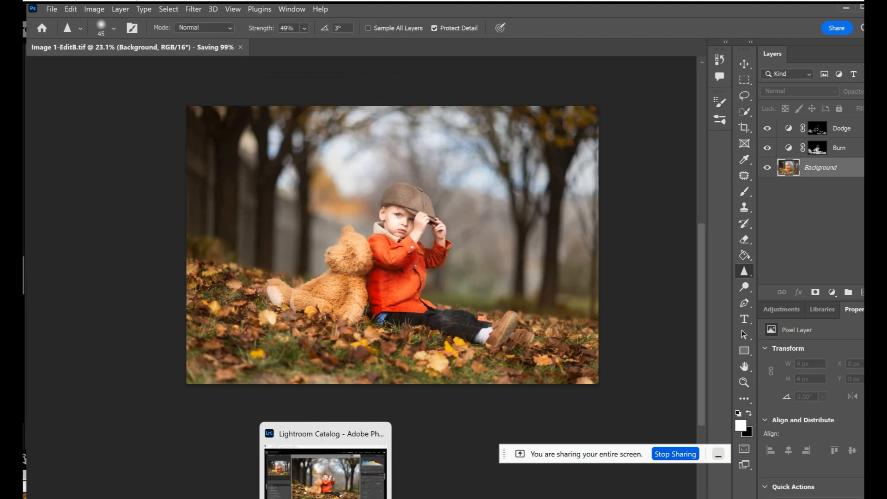
Switch to Lightroom Classic and compare the unedited Image 1.NEF with the retouched Image 1-EditB.tif
left_click(325, 498)
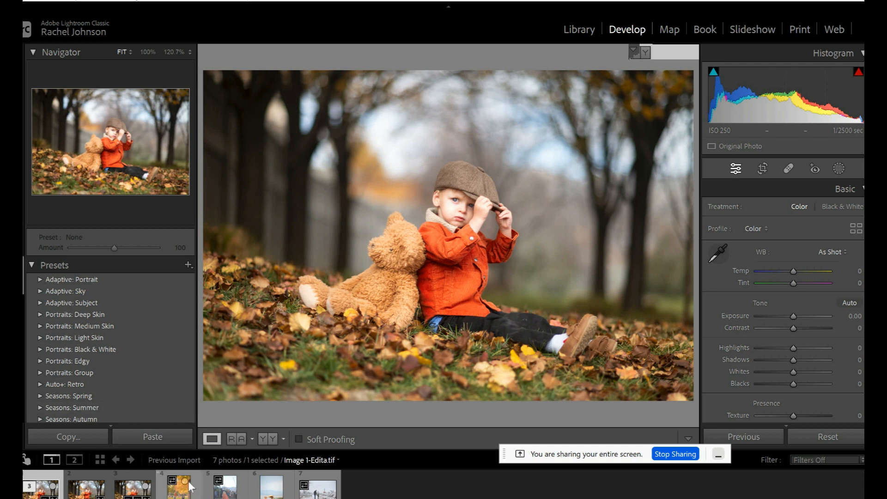
mouse_move(190, 486)
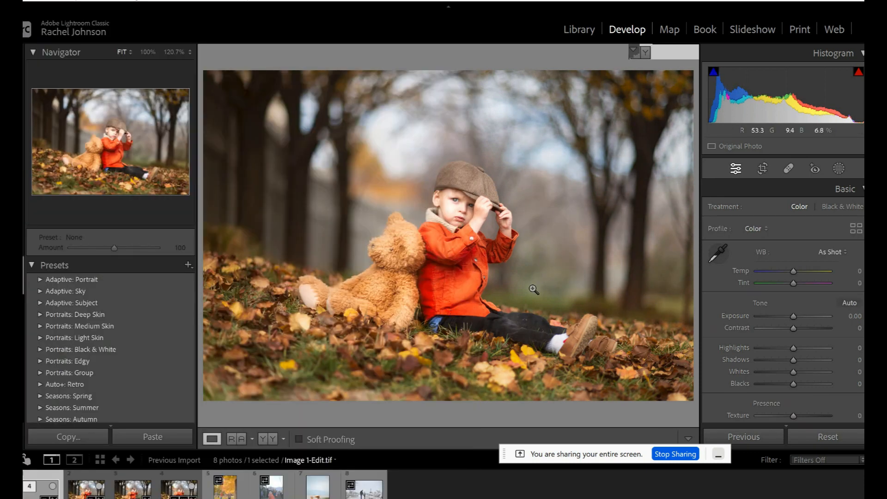
left_click(196, 495)
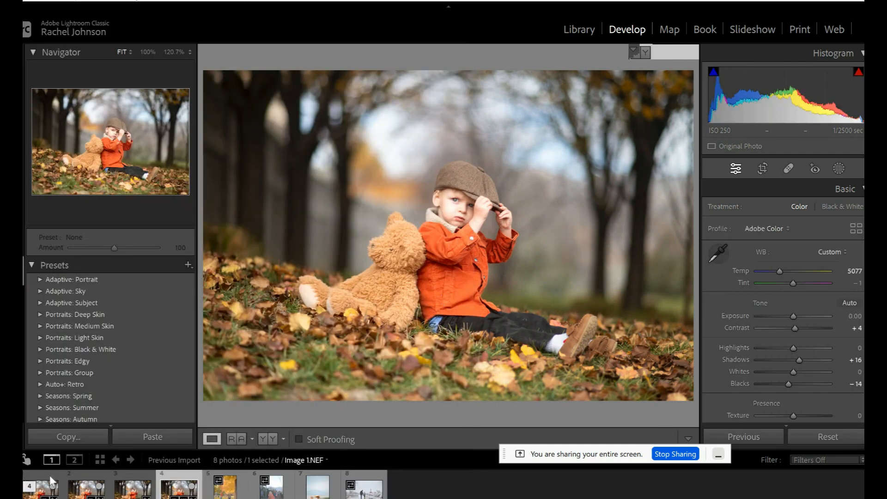
left_click(52, 482)
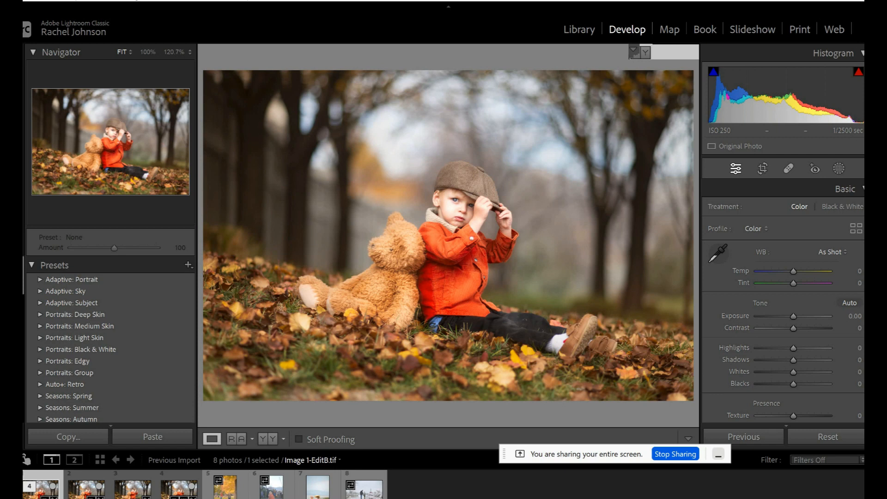
mouse_move(380, 498)
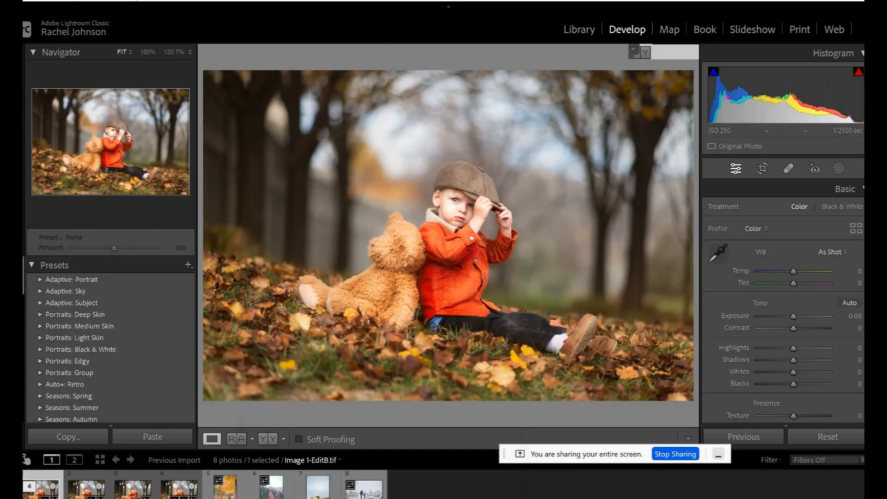
left_click(351, 498)
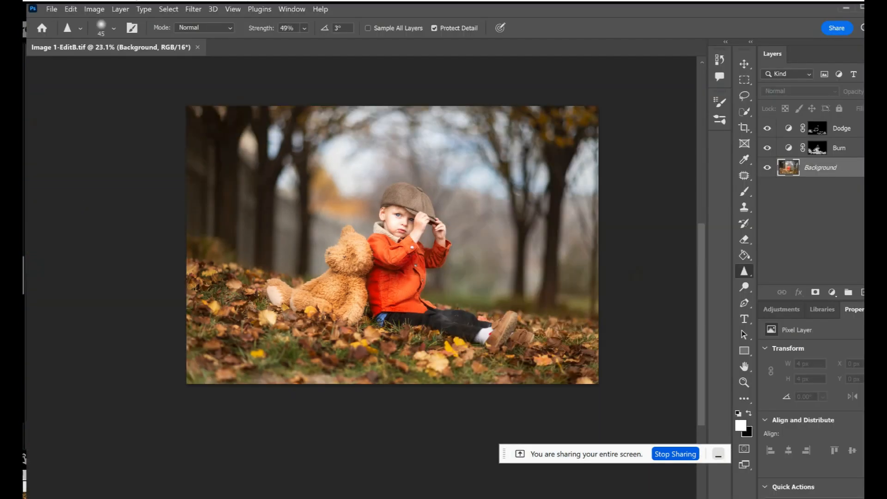
left_click(319, 498)
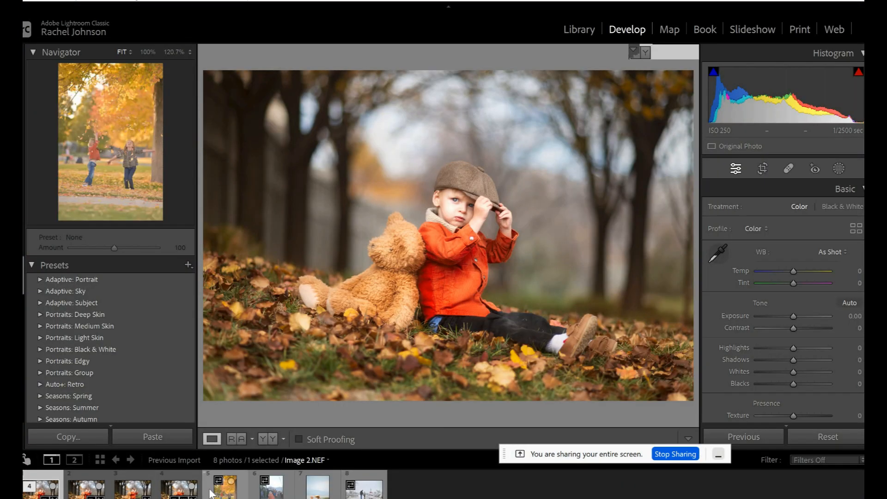
left_click(211, 493)
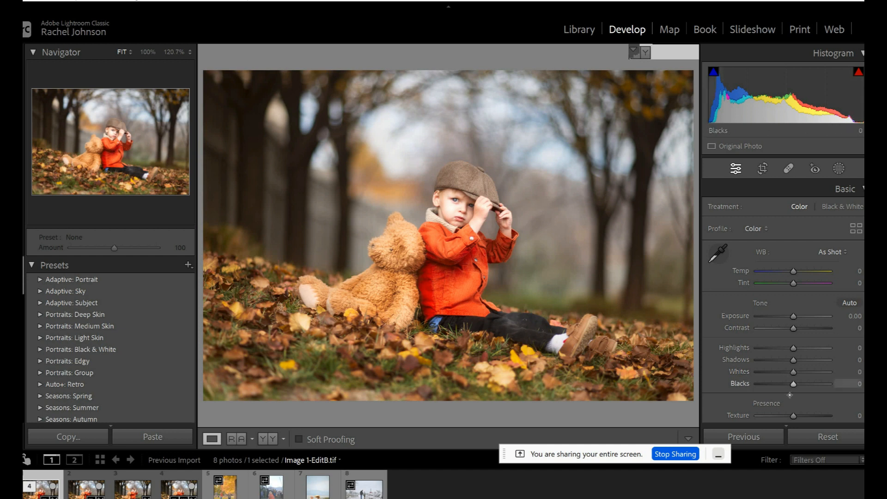
Set Shadows to +3 on Image 1-EditB.tif, trying Blacks at -15 and resetting that value
left_click(789, 383)
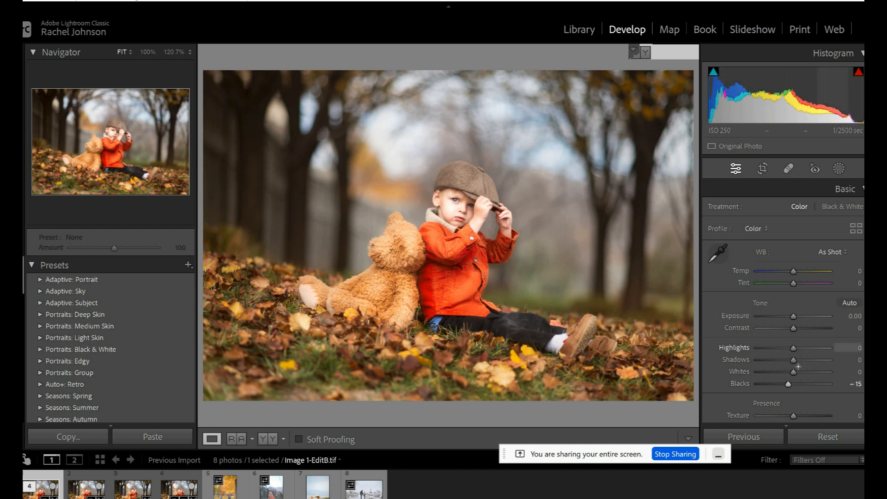
left_click_drag(794, 361, 796, 361)
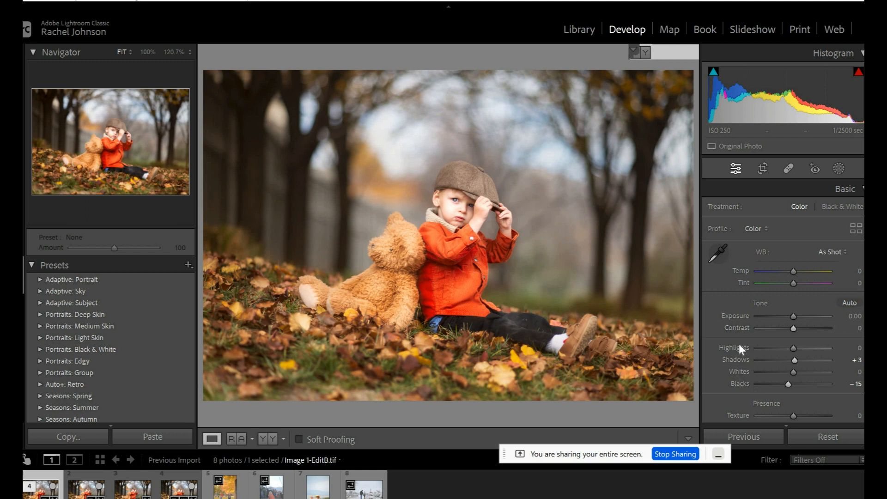
key(".")
double_click(747, 384)
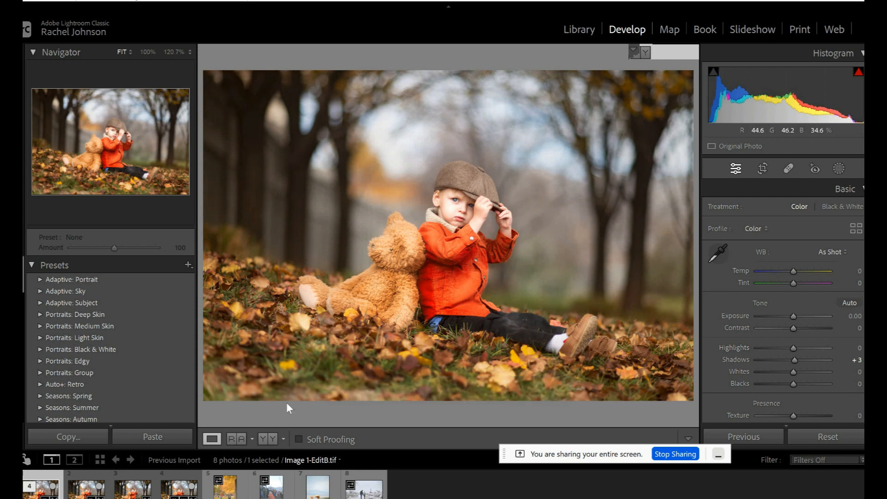
Open Image 2.NEF, straighten it to an angle of -2.27 and reposition the two children within the crop
left_click(241, 490)
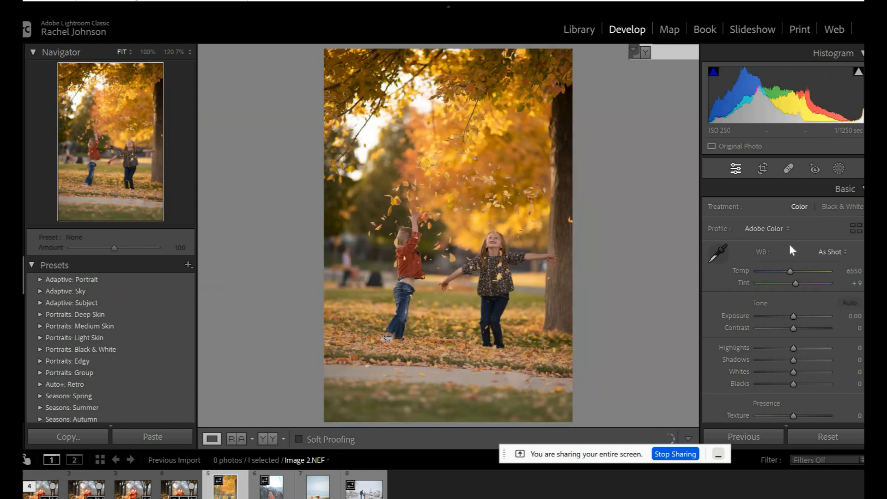
left_click(762, 168)
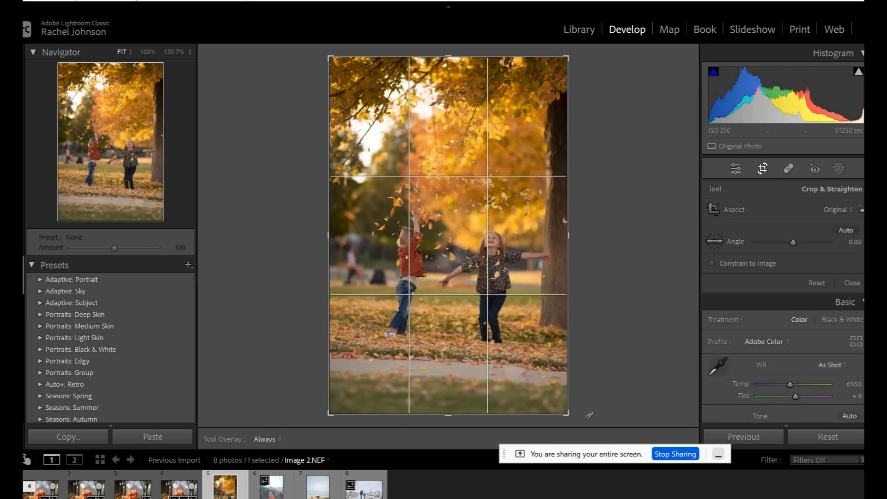
mouse_move(589, 414)
left_mouse_down()
mouse_move(592, 398)
mouse_move(583, 412)
left_mouse_up()
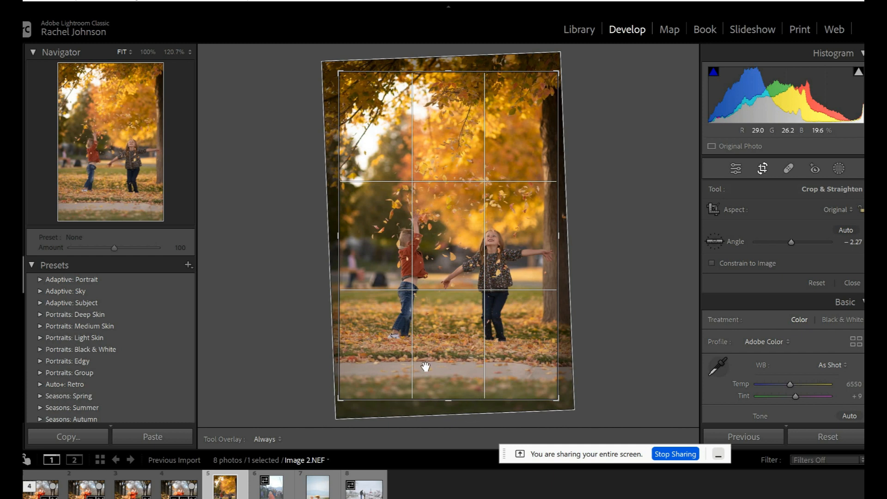
left_click_drag(390, 366, 386, 367)
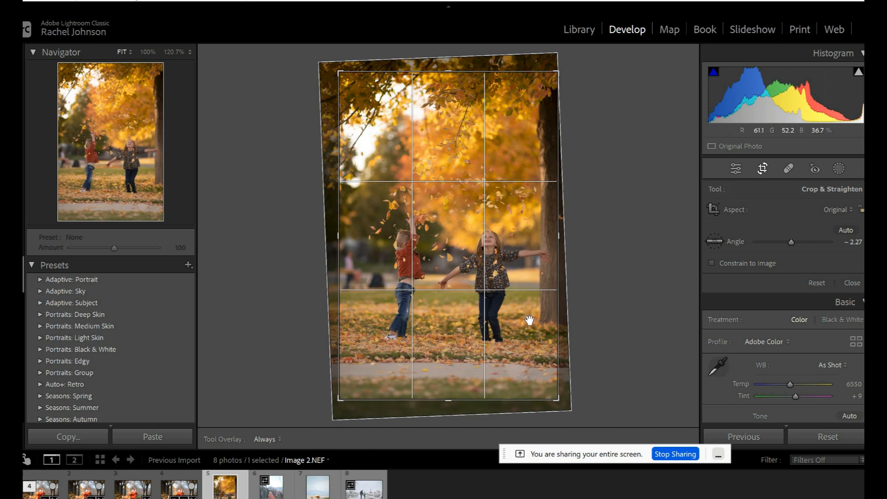
left_click_drag(478, 210, 476, 212)
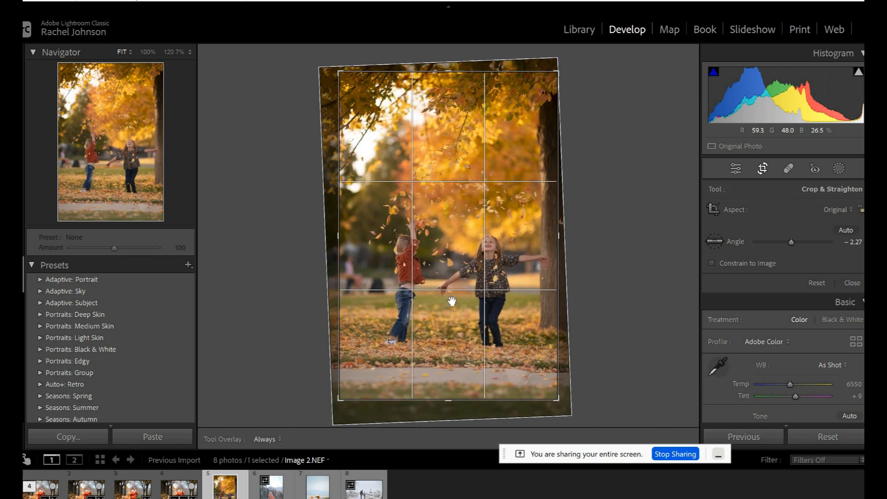
left_click(761, 169)
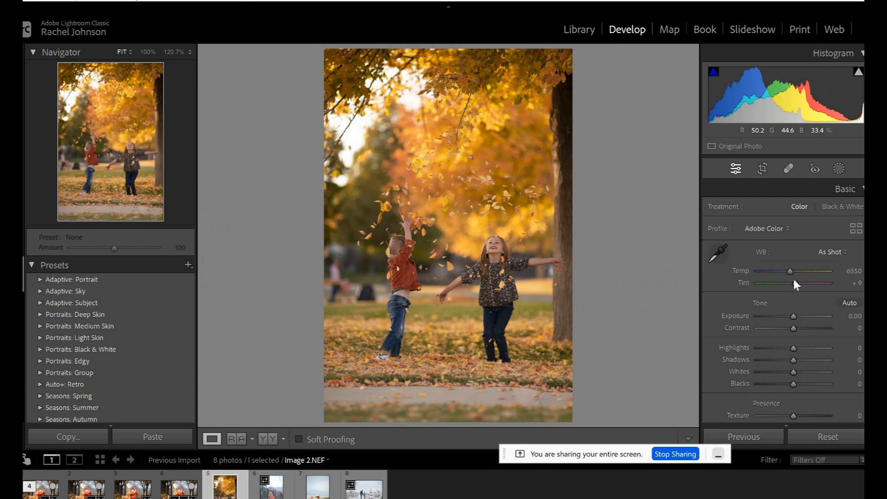
Set the photo's white balance temperature to 6829, Exposure to +0.21 and Contrast to +8
left_click(793, 273)
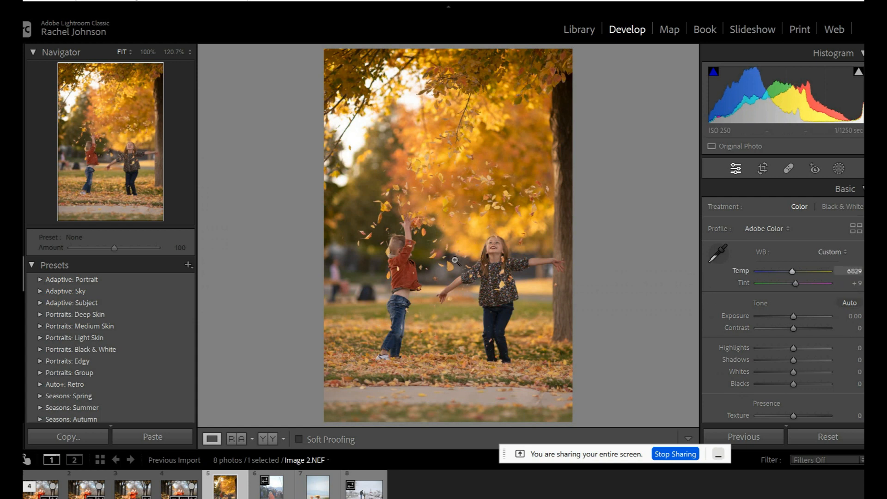
left_click(795, 318)
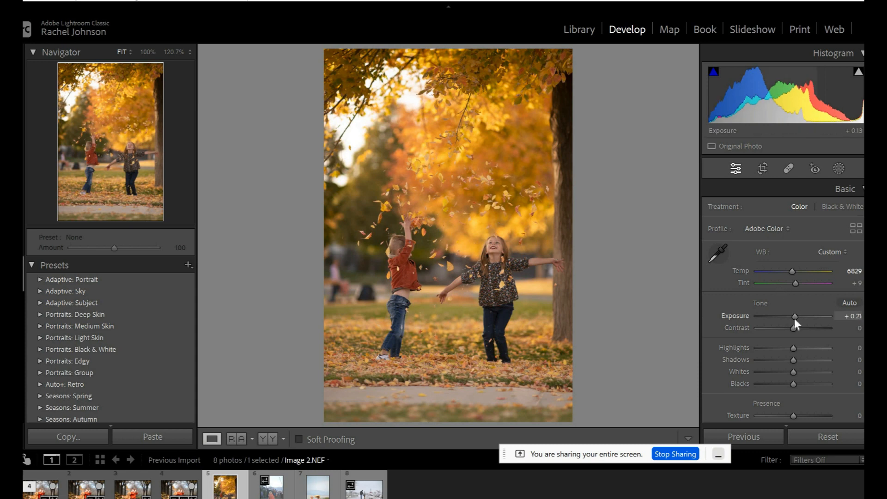
left_click(798, 330)
Create a Select Subject mask of the two children and set its Exposure to 0.55 and Contrast to 17
left_click(840, 168)
left_click(741, 220)
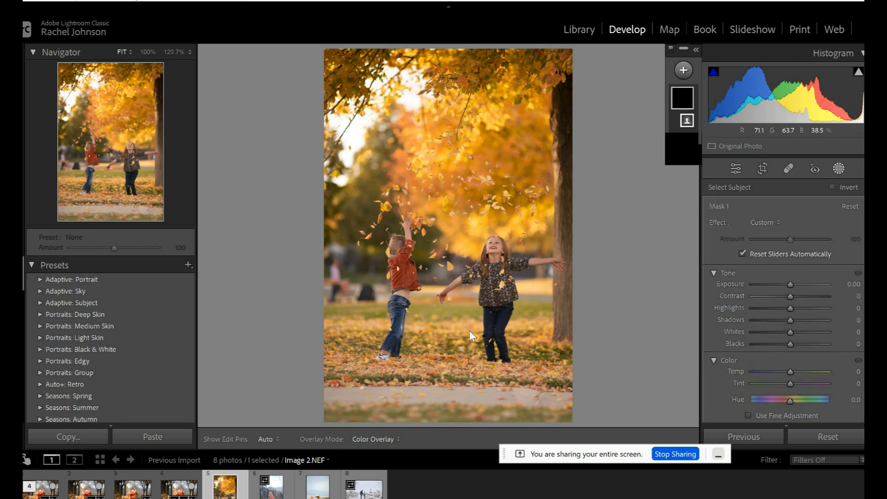
left_click_drag(792, 285, 796, 296)
left_click(796, 296)
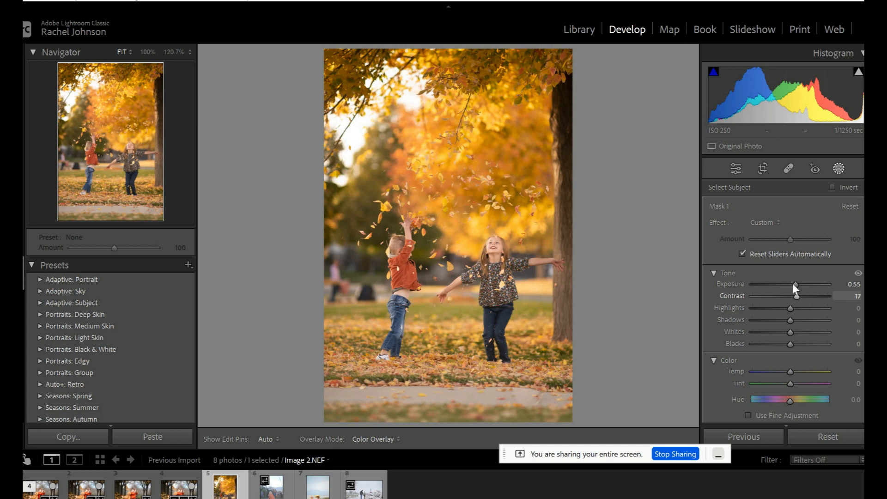
Set the subject mask's Shadows to 21, Whites to 20 and Blacks to -9
left_click(797, 319)
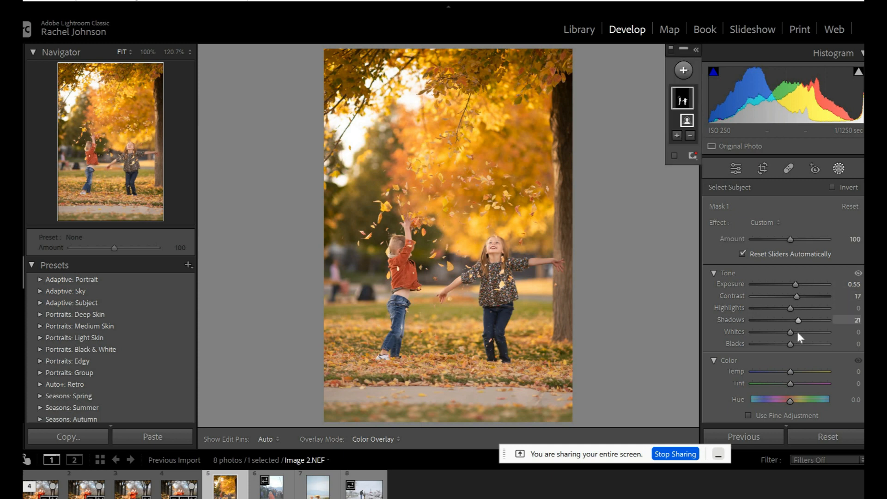
left_click(797, 331)
left_click(792, 344)
left_click_drag(790, 344, 787, 344)
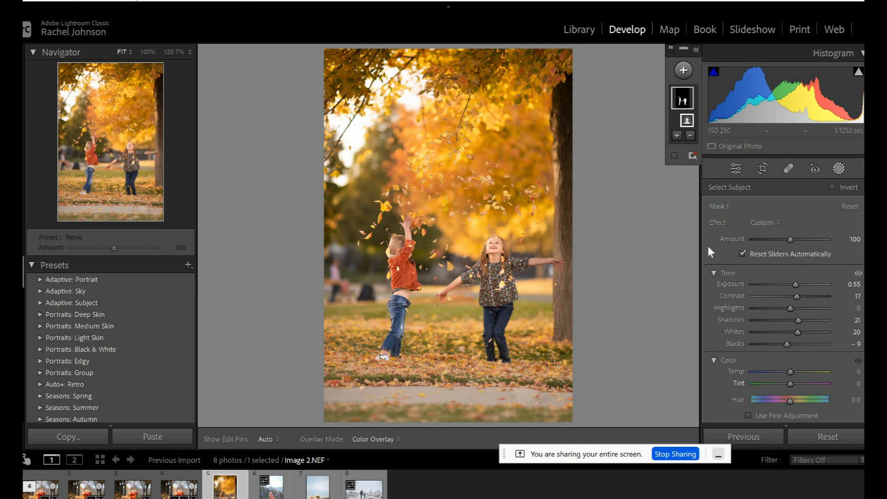
Raise the subject mask's Exposure to 0.68, then try 1.53 and undo that last change
left_click_drag(796, 283, 797, 285)
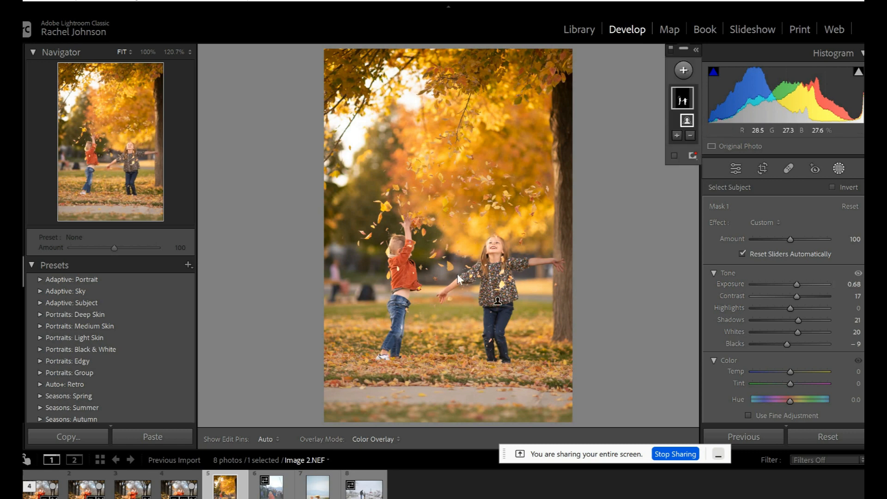
left_click(805, 285)
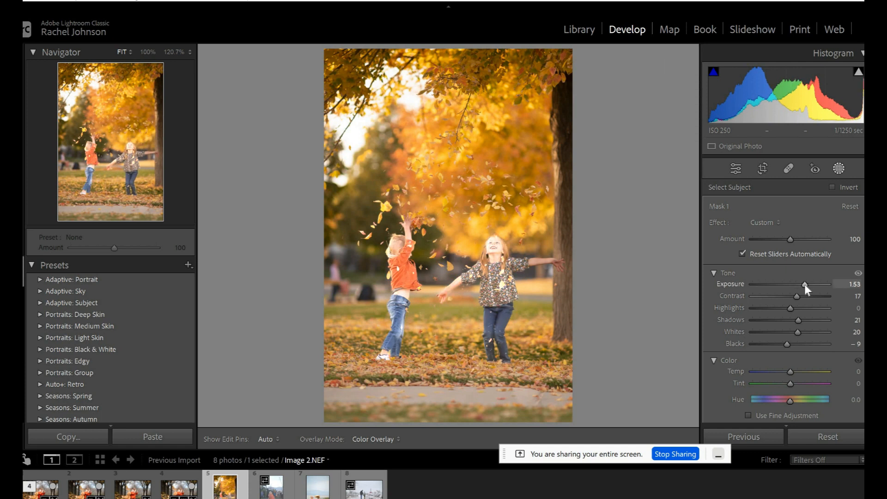
key("ctrl+z")
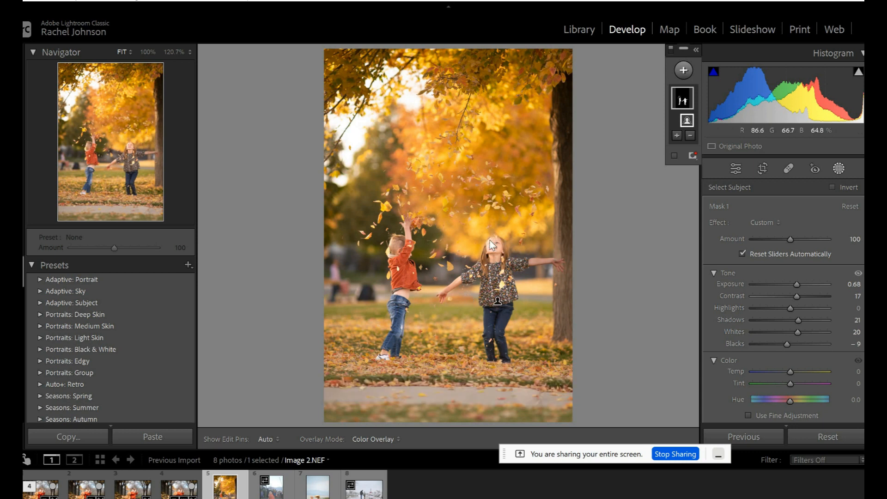
Check the photo for highlight clipping, leave masking and examine the girl's face up close before returning to the full view
left_click(858, 72)
left_click(858, 73)
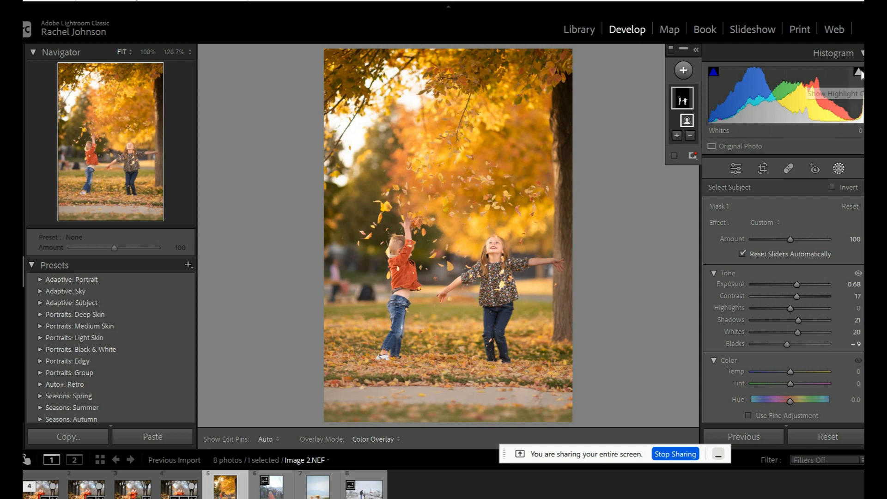
left_click(859, 73)
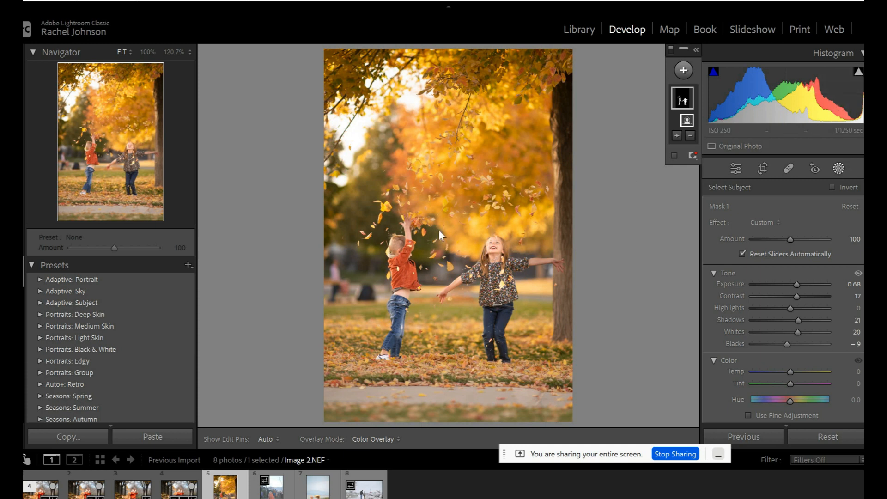
key("shift+w")
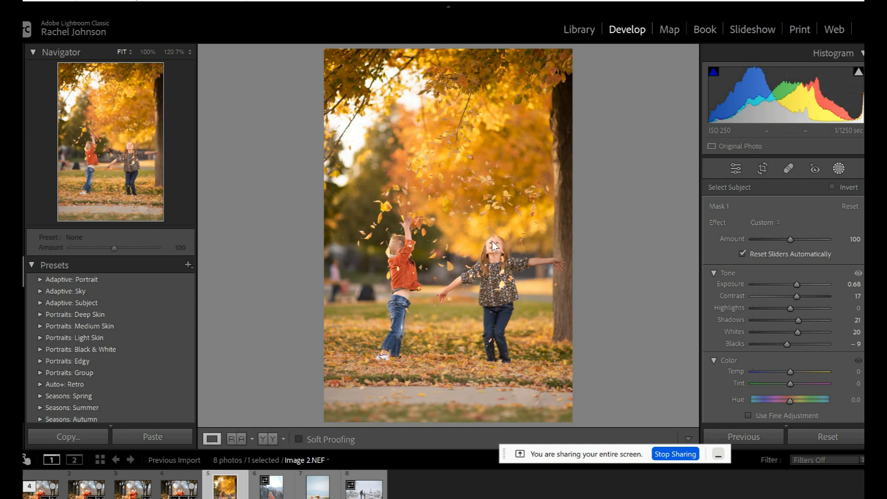
left_click(495, 268)
left_click(858, 74)
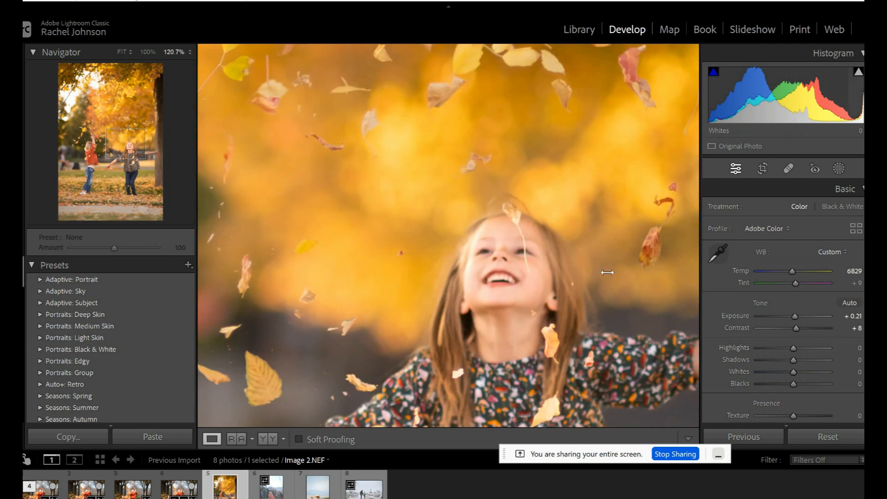
left_click(429, 320)
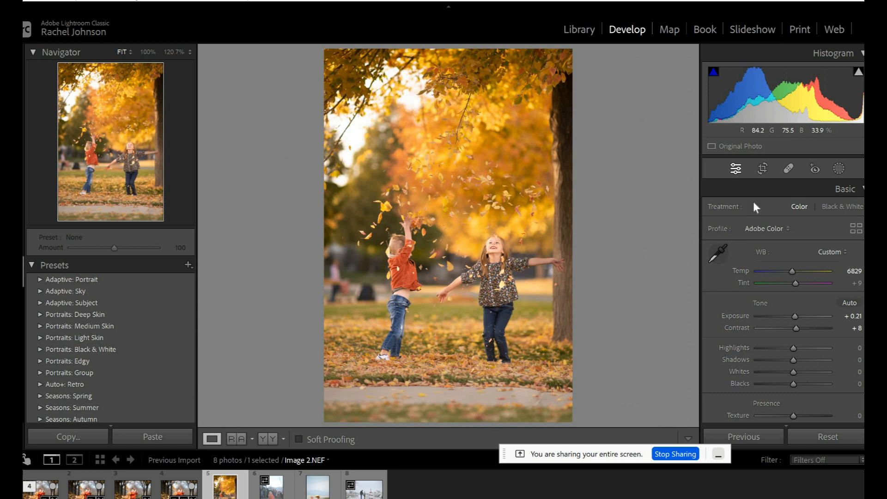
Add a Select Background mask around the two children and set its Dehaze to 23
left_click(839, 169)
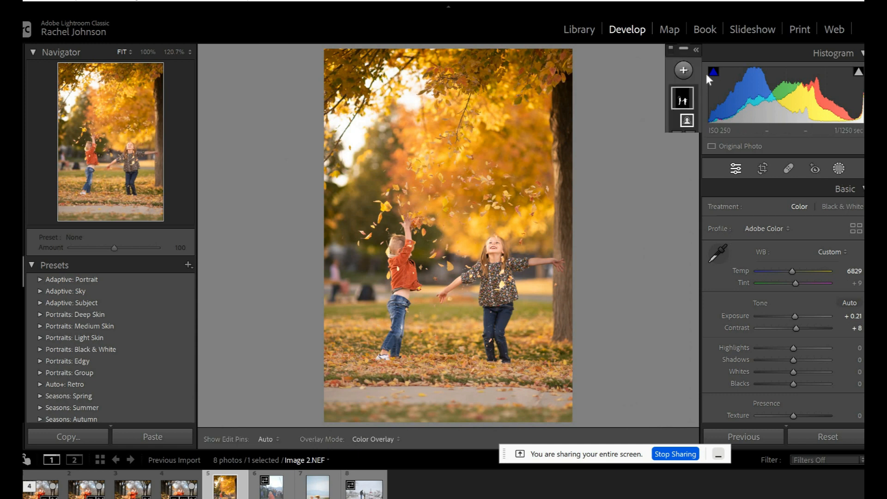
left_click(682, 71)
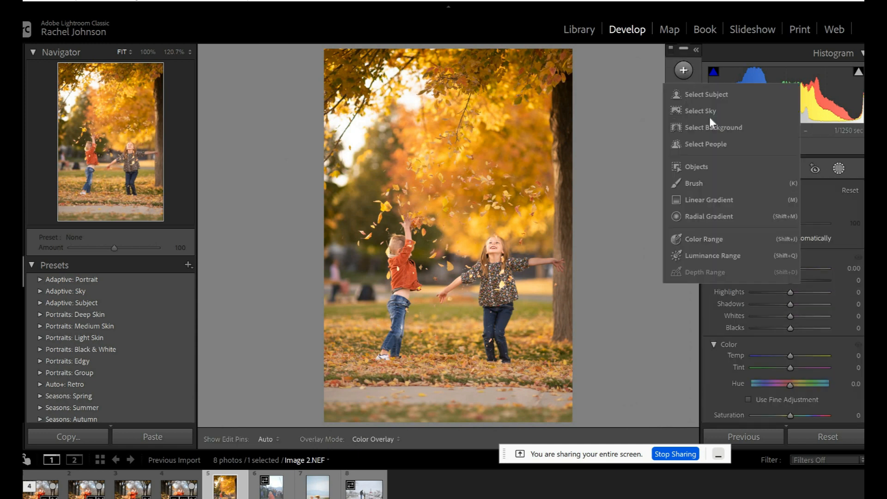
left_click(709, 128)
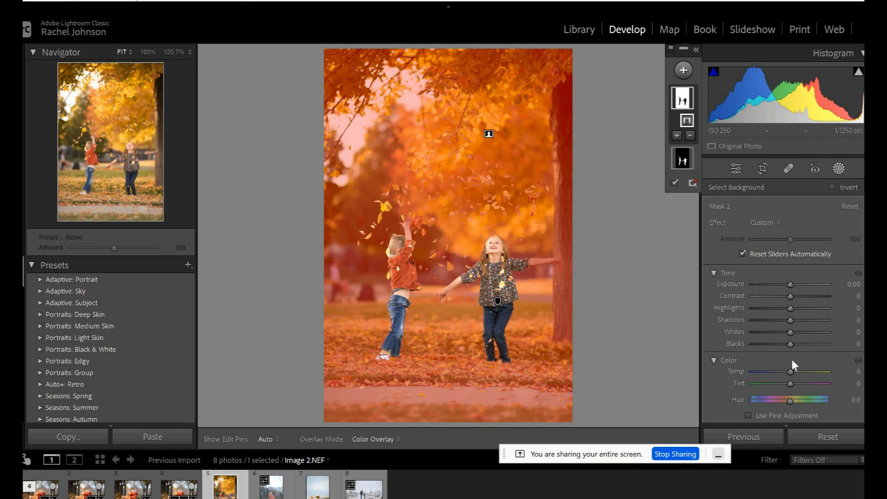
scroll(793, 365, "down", 3)
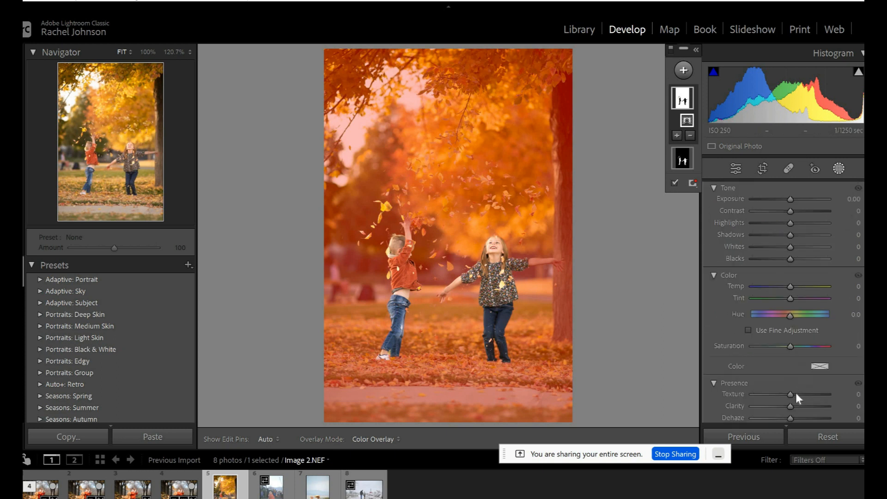
scroll(789, 390, "down", 2)
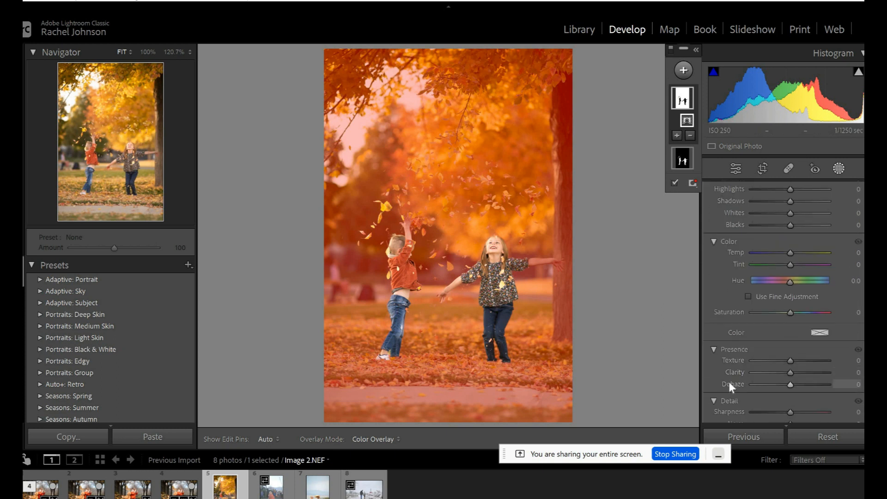
left_click(797, 384)
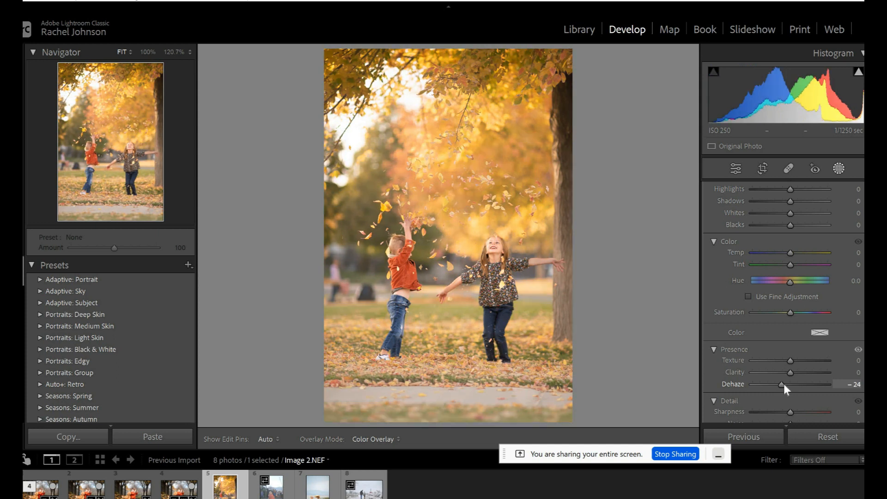
double_click(795, 383)
left_click(800, 384)
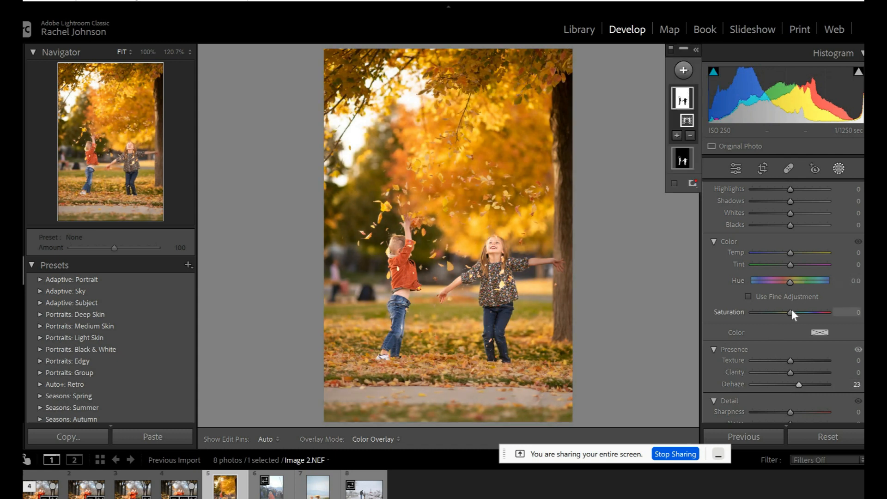
Set the background mask's Saturation to 7 and its Exposure to 0.26
left_click_drag(792, 312, 794, 312)
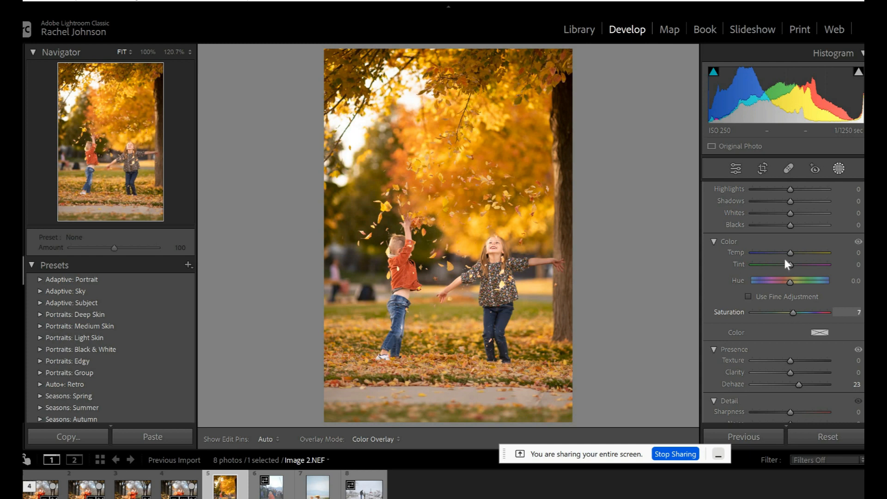
scroll(807, 267, "up", 3)
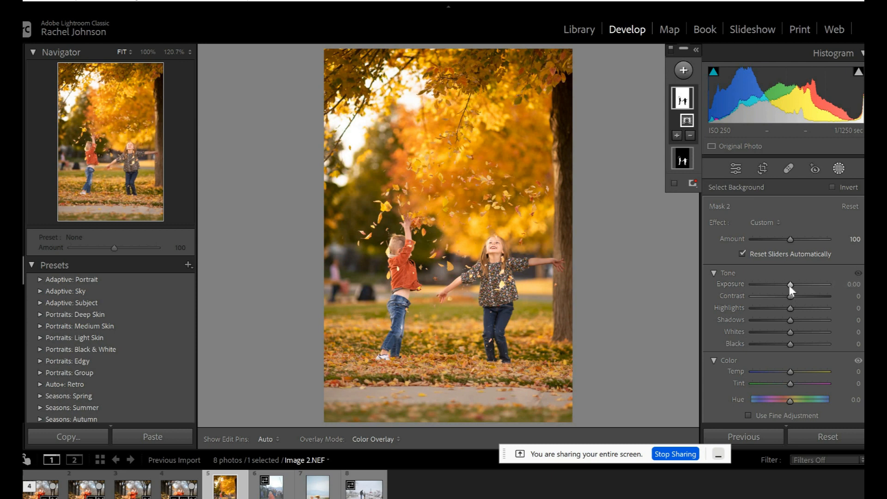
left_click_drag(789, 284, 792, 288)
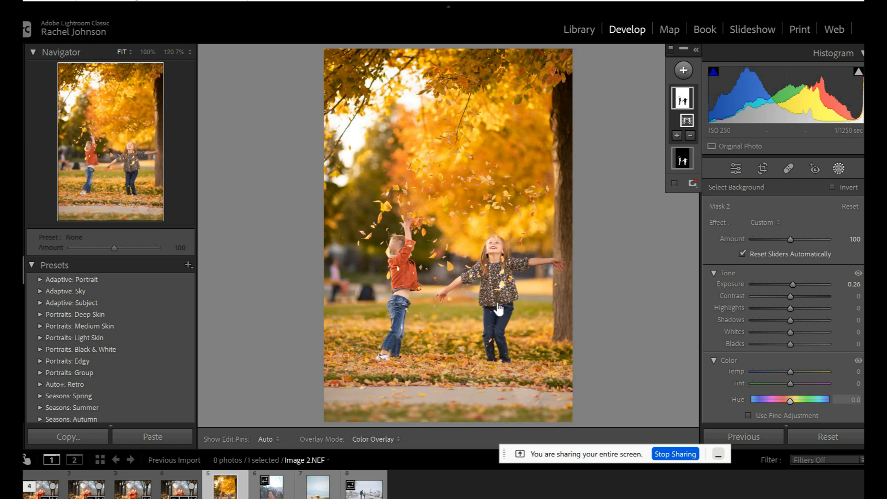
Send Image 2 from Lightroom to Adobe Photoshop 2023 for editing and switch to Photoshop
right_click(283, 262)
mouse_move(290, 196)
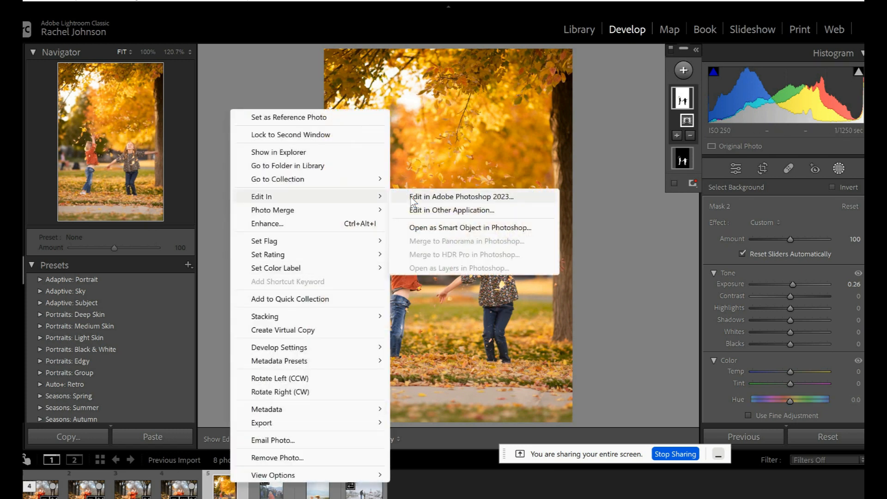
left_click(411, 199)
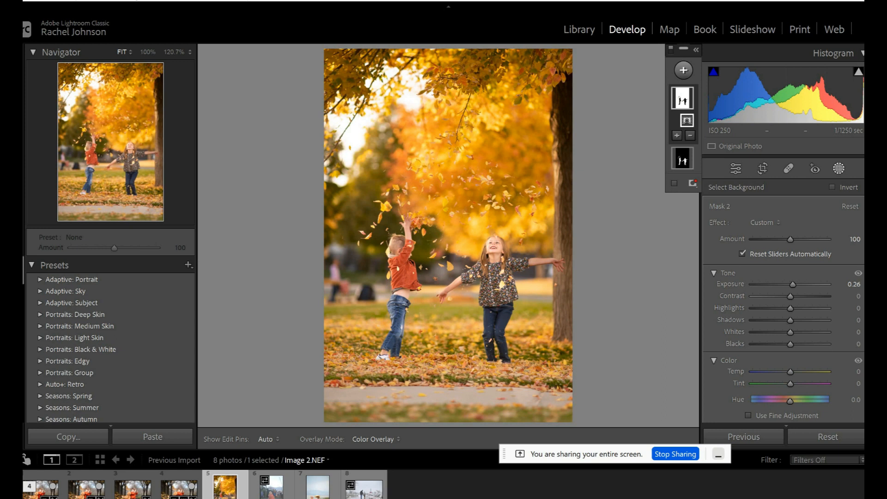
key("alt+Tab")
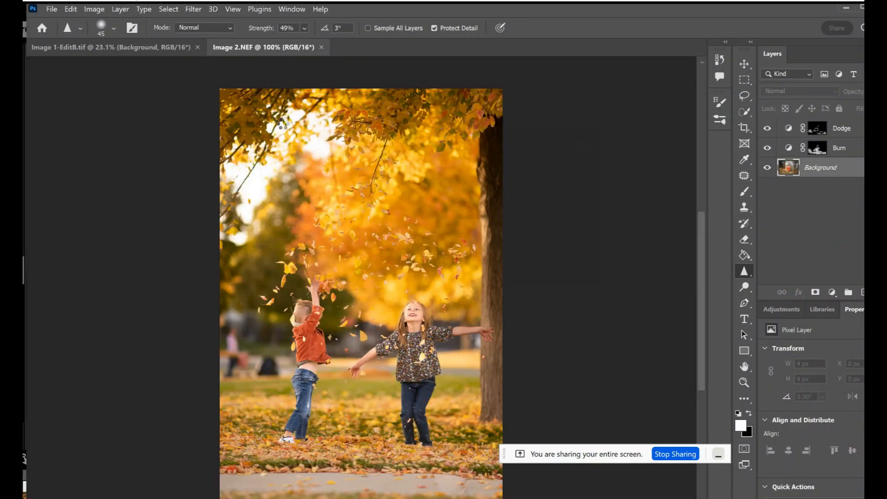
scroll(402, 179, "down", 1)
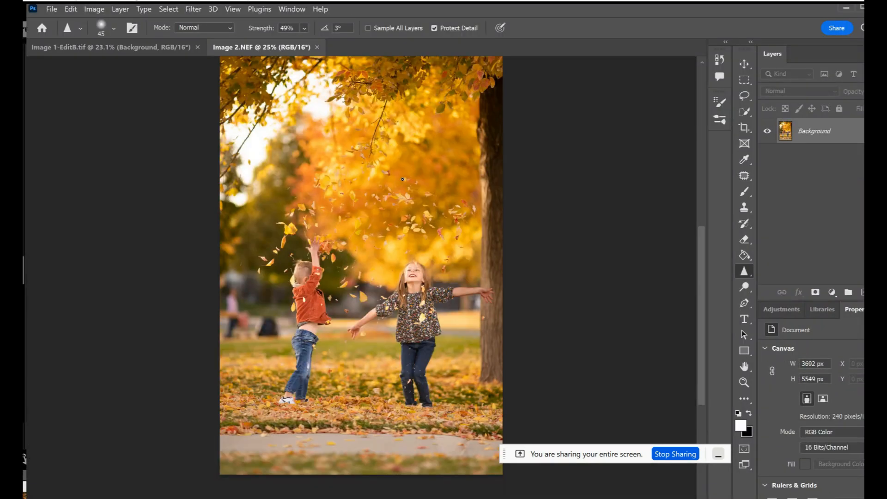
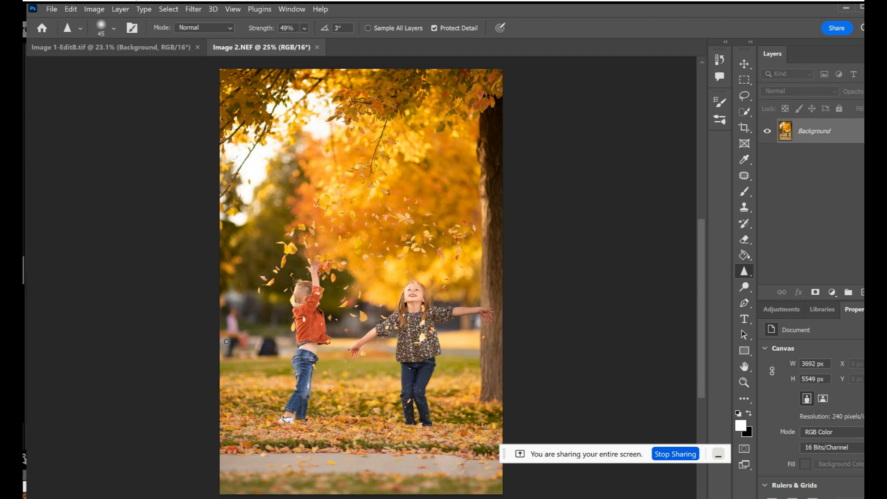
Inspect the blurred person and backpack behind the boy, then choose the Clone Stamp Tool
scroll(227, 342, "up", 8)
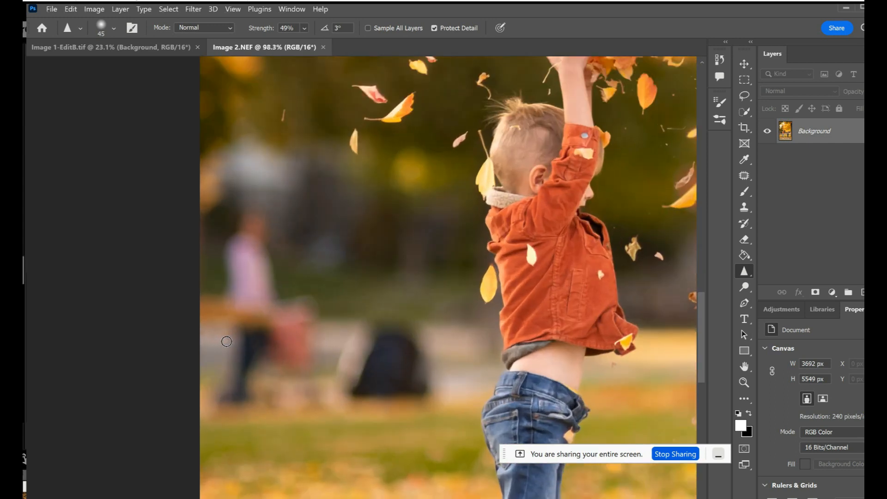
scroll(226, 341, "down", 1)
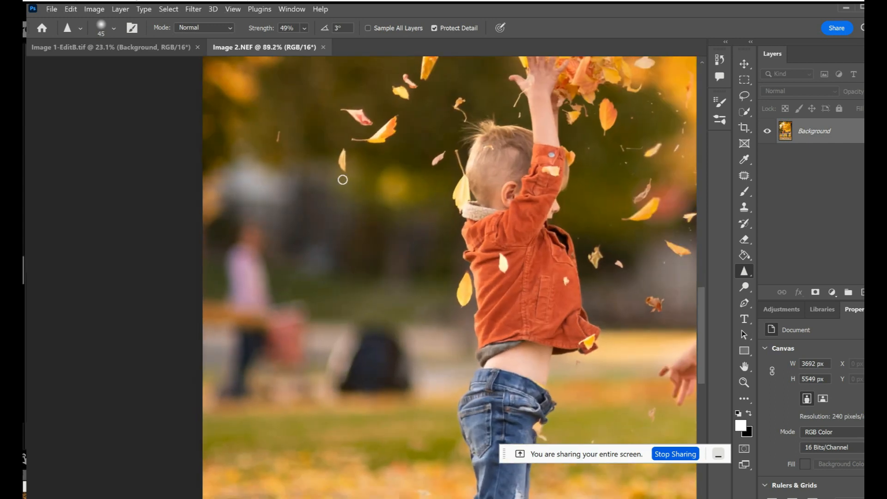
scroll(342, 180, "down", 5)
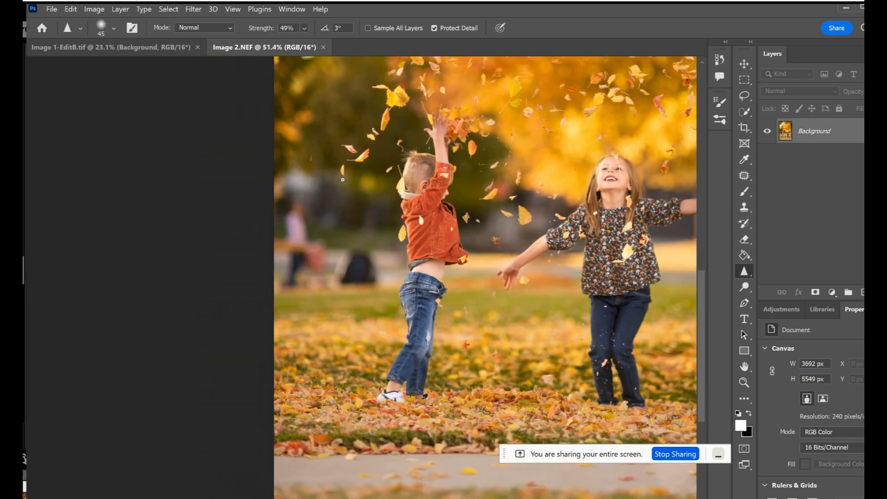
scroll(596, 147, "down", 2)
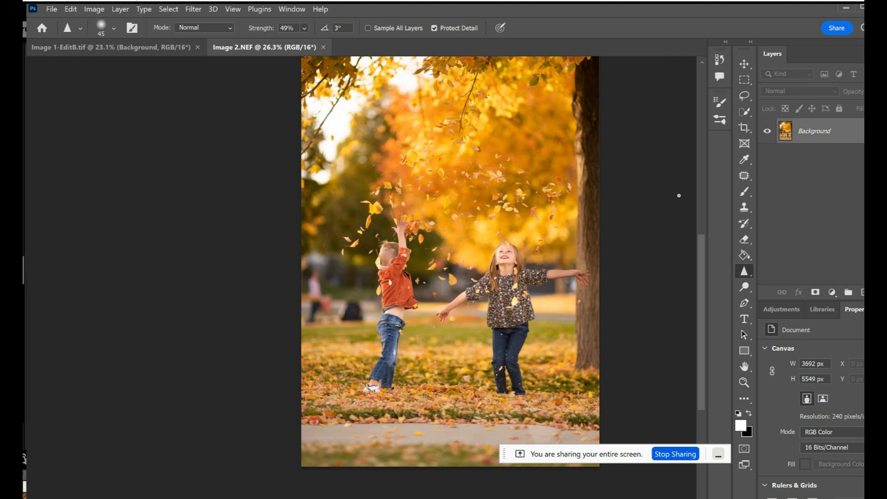
left_click(744, 207)
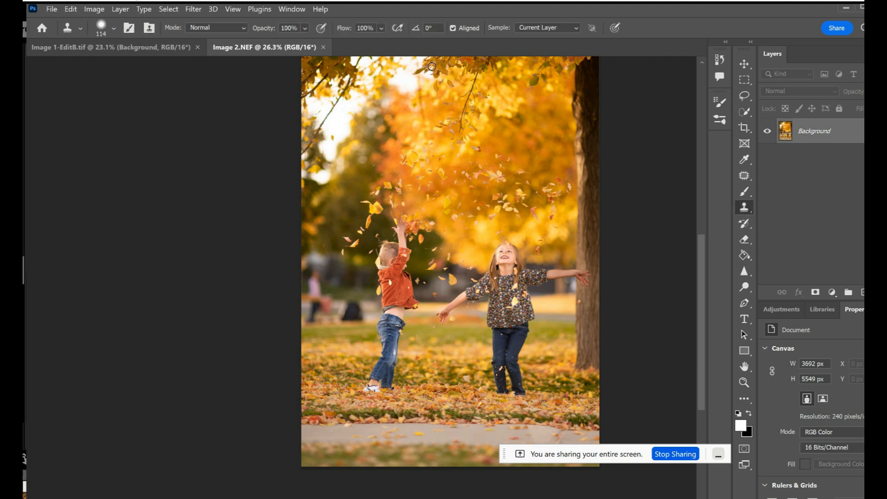
left_click(107, 28)
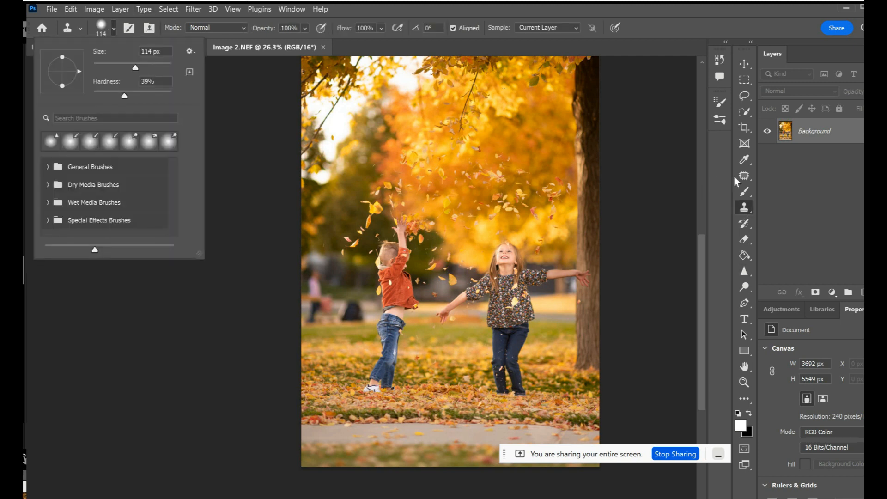
left_click(747, 207)
left_click(663, 199)
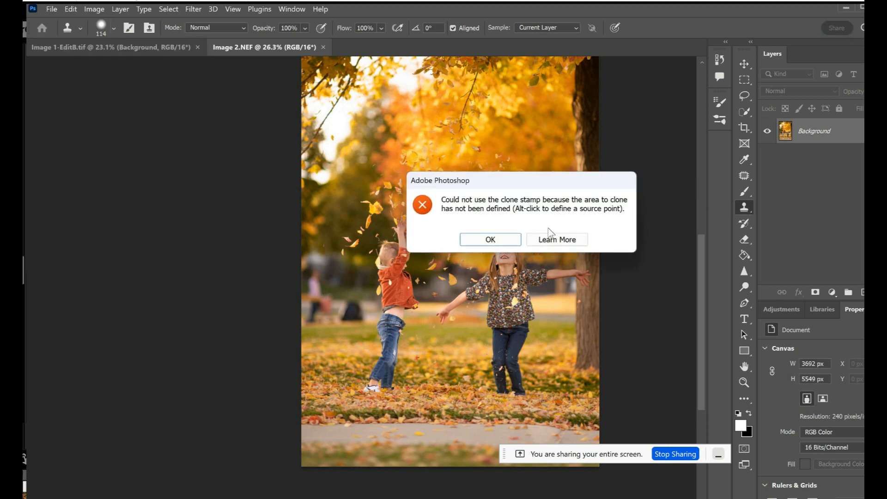
key("Return")
right_click(736, 204)
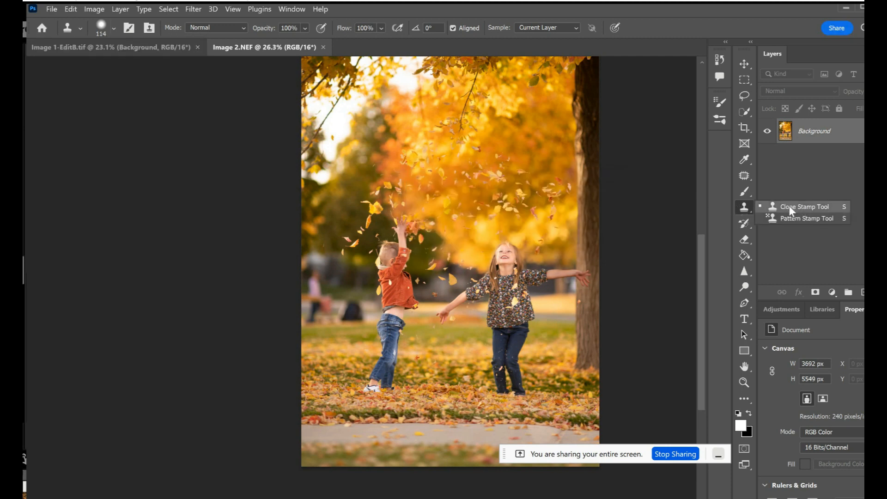
left_click(789, 206)
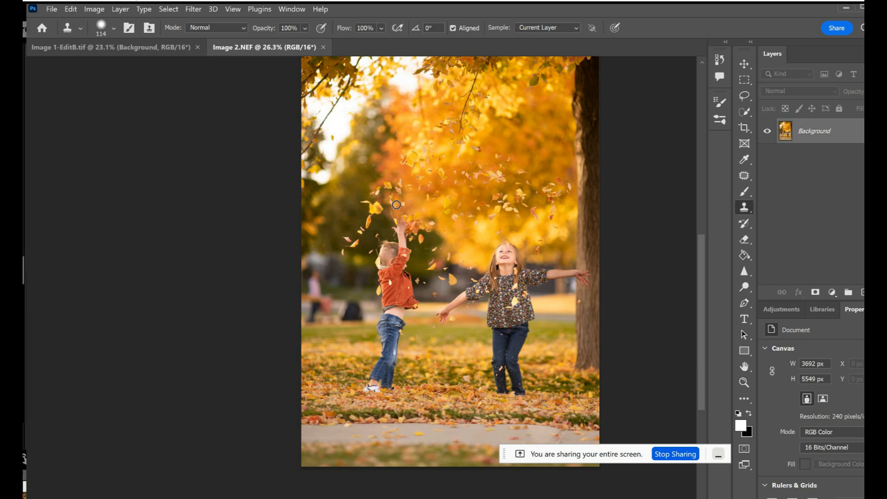
Set the Clone Stamp brush size to 291 px
left_click(114, 28)
left_click(153, 67)
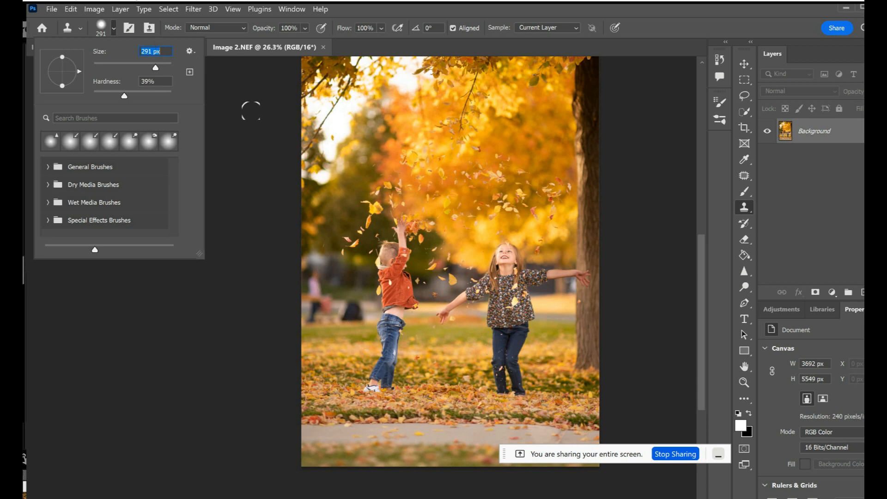
left_click(355, 252)
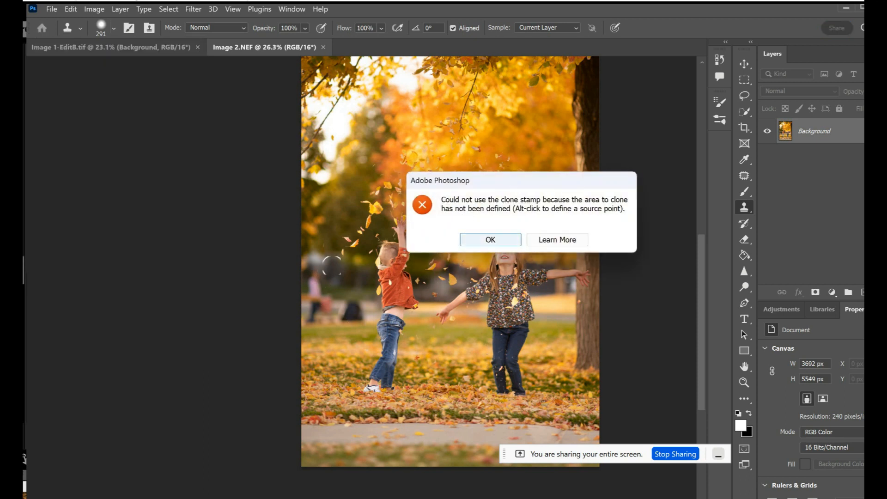
key("Return")
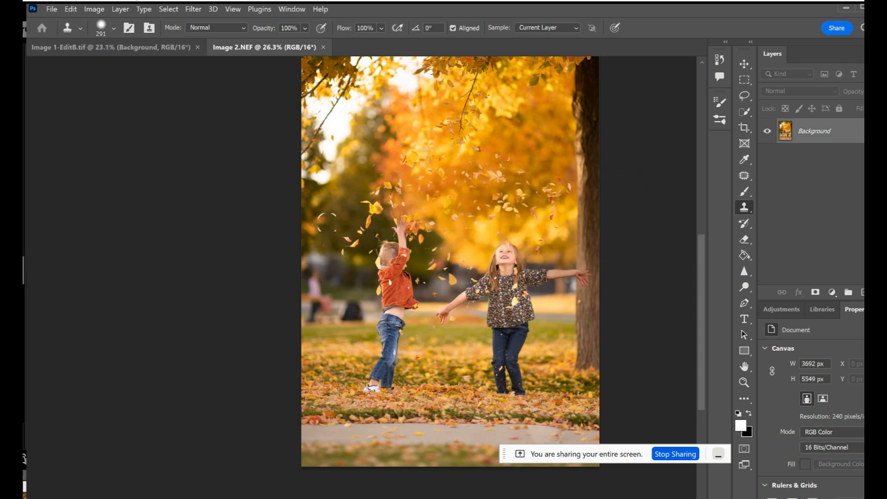
Try cloning sampled foliage near the tree trunk and the boy's jacket beside the girl's hand, then undo the jacket patch
left_click(513, 118, "alt")
left_click_drag(537, 117, 561, 116)
scroll(306, 324, "up", 5)
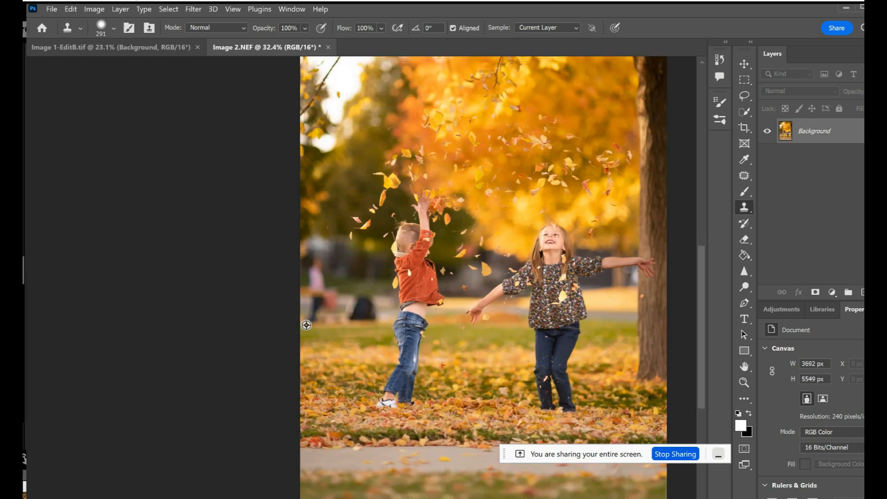
scroll(306, 325, "up", 1)
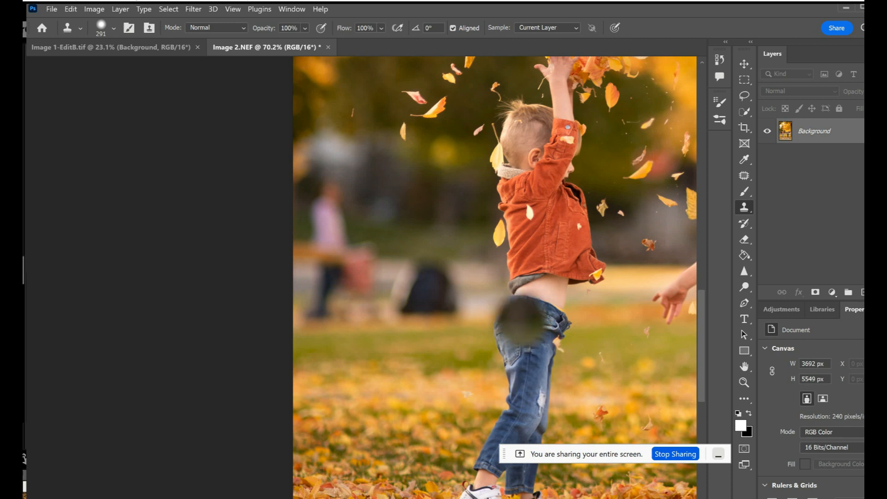
left_click(550, 248)
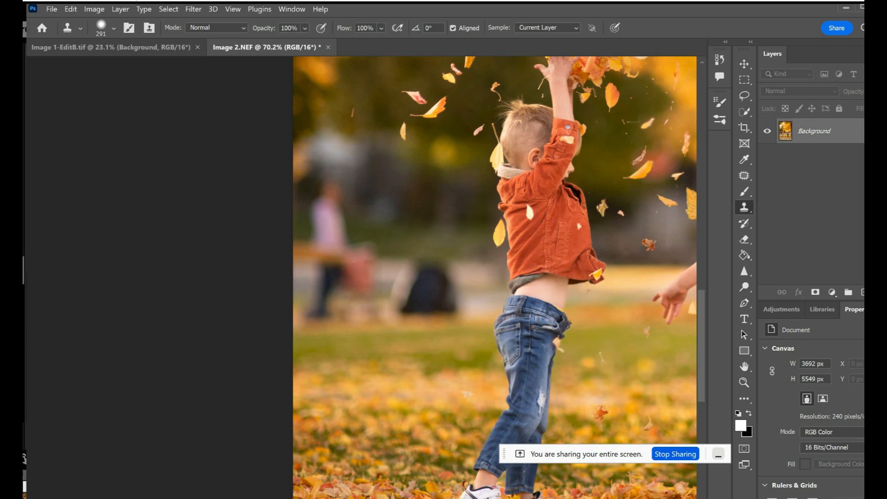
key("ctrl+z")
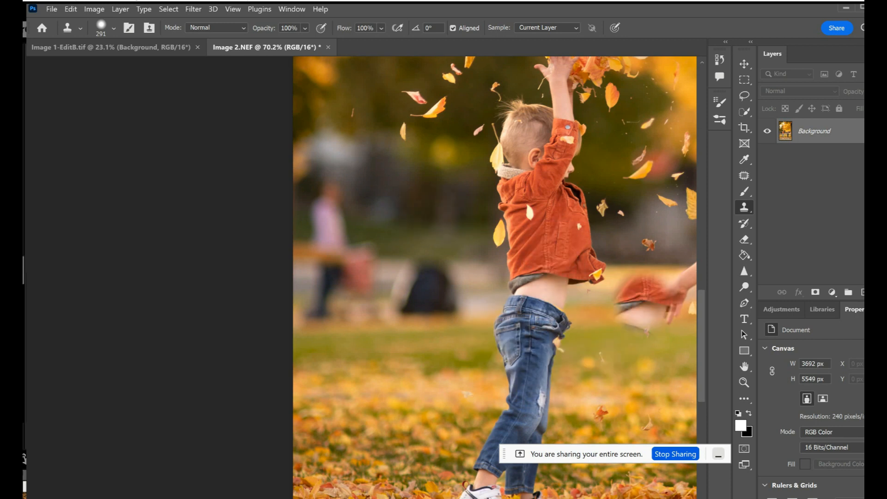
Try cloning the dark background beside the boy over the blurred person in pink, then undo the strokes
left_click(447, 225, "alt")
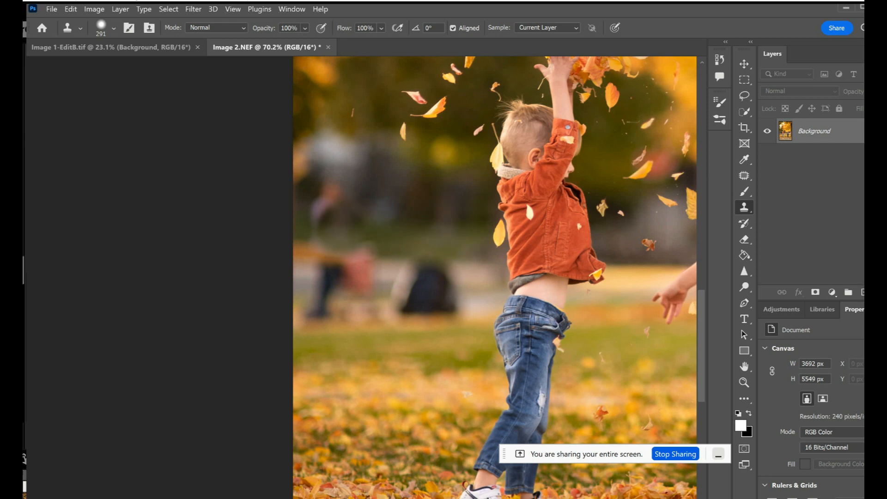
mouse_move(340, 227)
left_mouse_down()
mouse_move(320, 229)
mouse_move(331, 196)
mouse_move(332, 241)
mouse_move(310, 240)
mouse_move(397, 234)
left_mouse_up()
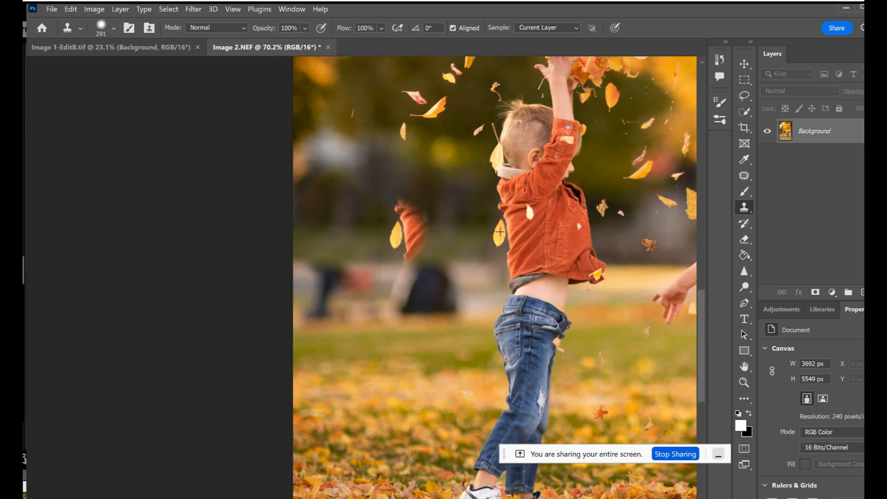
key("ctrl+z")
key("ctrl+z")
Try the Clone Stamp again over the blurred person and the backpack, then undo the strokes
left_click(340, 226)
left_click(326, 224)
mouse_move(329, 223)
left_mouse_down()
mouse_move(314, 225)
mouse_move(337, 221)
mouse_move(333, 207)
mouse_move(316, 201)
mouse_move(331, 205)
mouse_move(341, 230)
mouse_move(315, 231)
mouse_move(302, 245)
mouse_move(347, 242)
left_mouse_up()
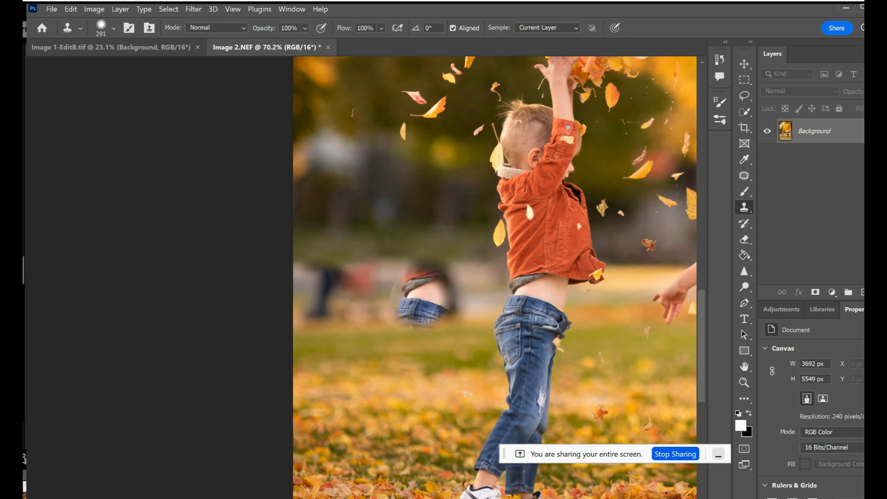
key("ctrl+z")
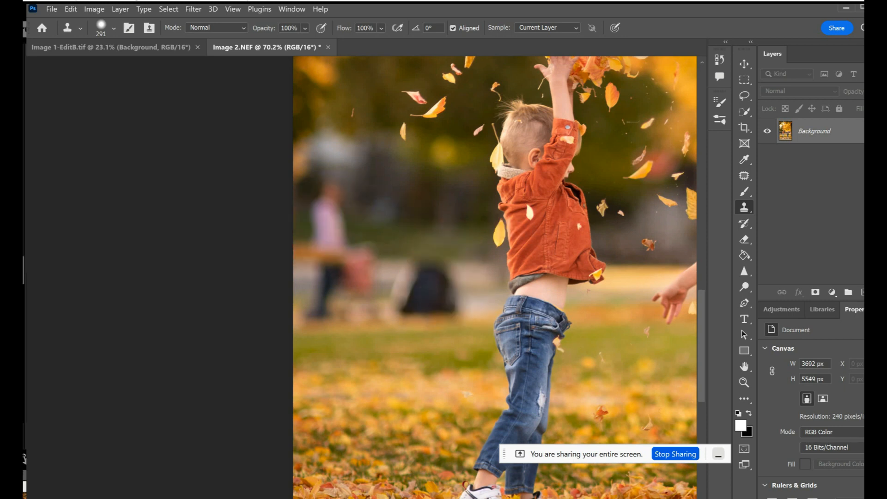
Try cloning the dark background beside the boy over the blurred person's pink top, then undo the strokes
left_click(336, 218)
left_click(325, 219)
key("ctrl+z")
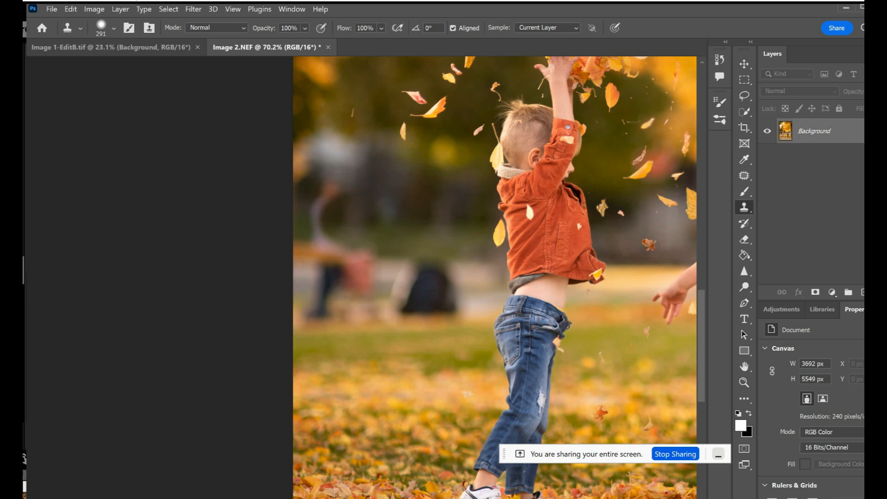
left_click(316, 226)
left_click(441, 218, "alt")
left_click(327, 212)
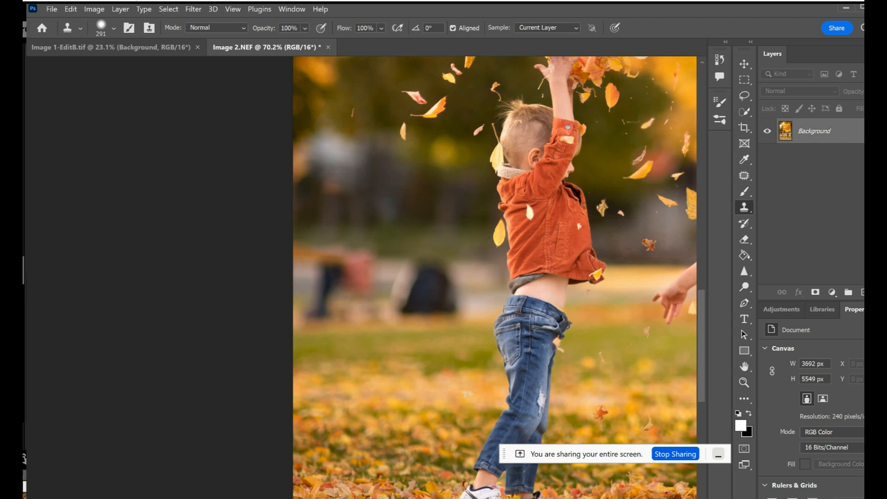
left_click(535, 311)
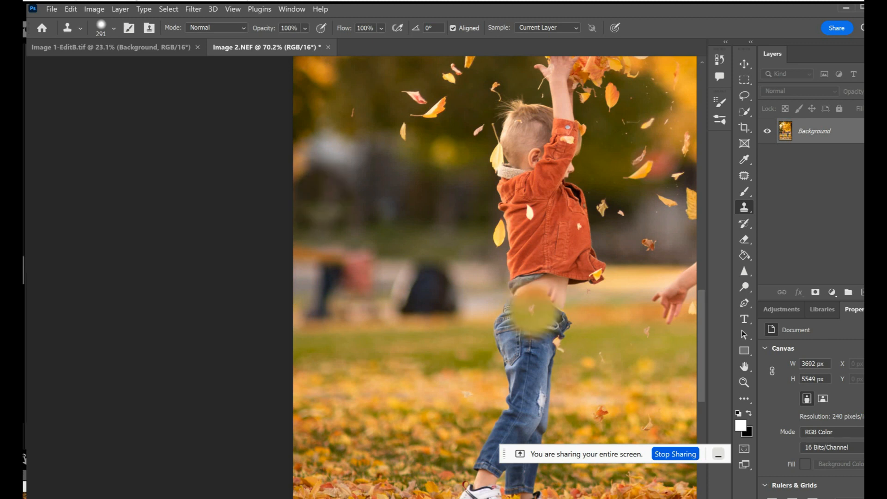
key("ctrl+z")
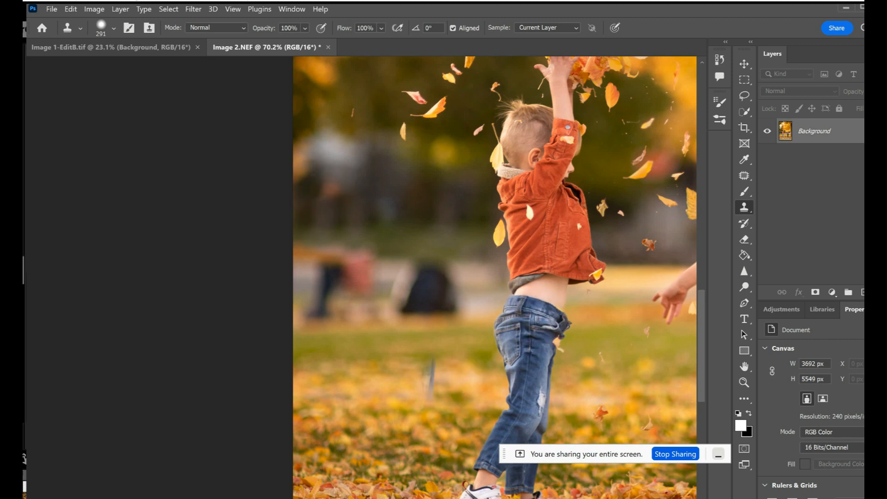
key("ctrl+z")
key("ctrl+z")
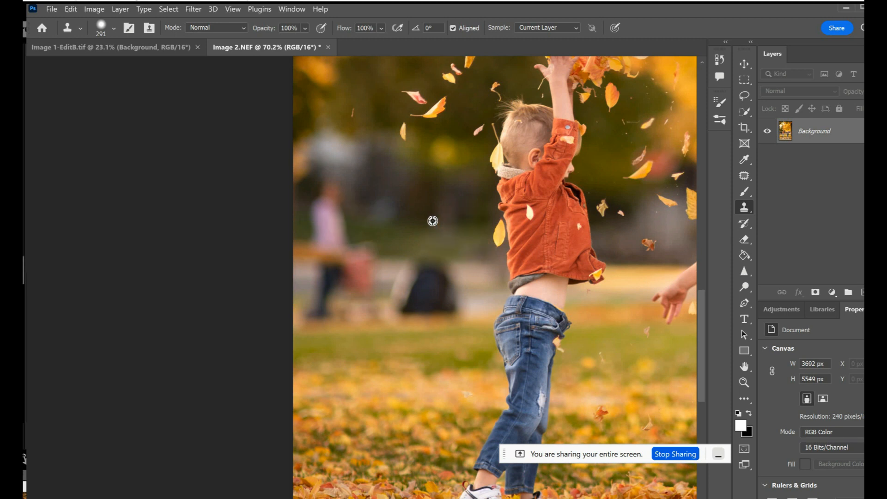
Clone the dark background over the upper body of the blurred person in pink
left_click(336, 217)
left_click_drag(322, 193, 327, 231)
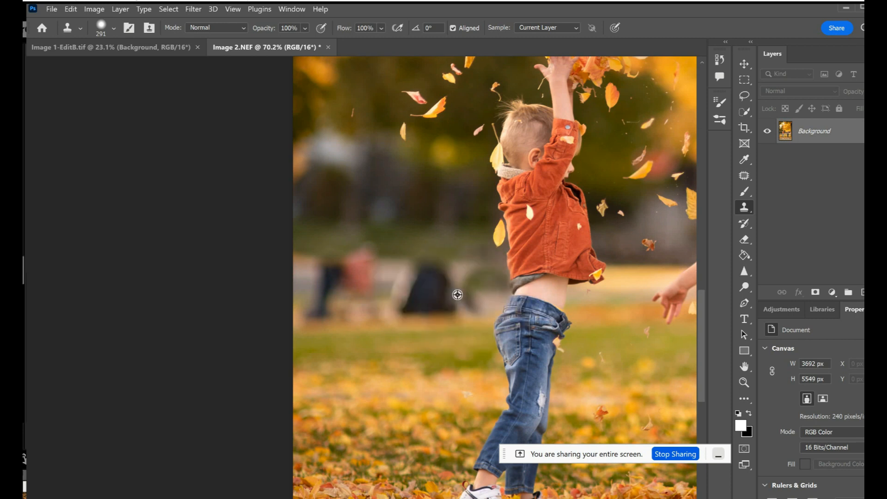
scroll(458, 295, "up", 2)
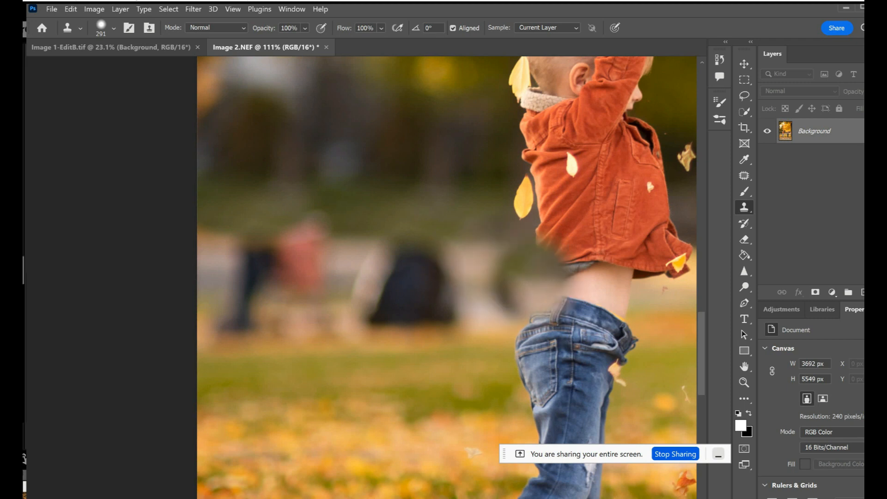
scroll(460, 271, "down", 2)
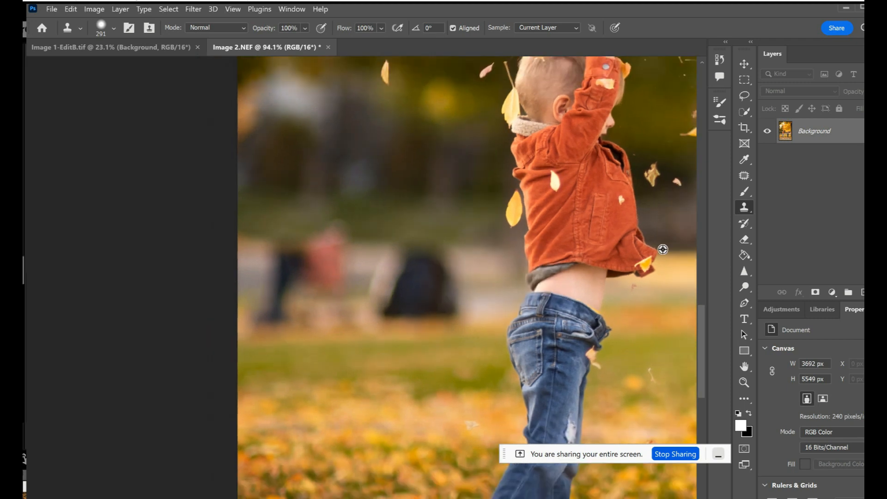
scroll(663, 250, "down", 2)
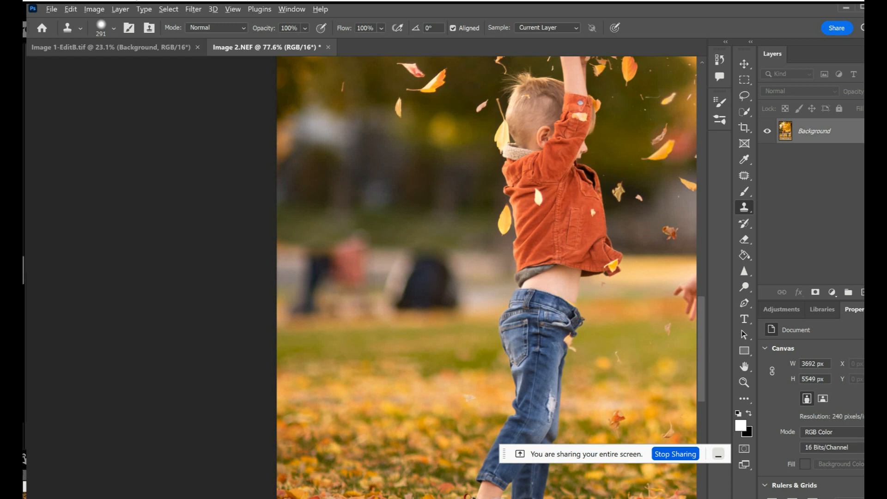
Try cloning the blurred path over the dark backpack behind the boy, then undo the strokes
left_click(644, 298, "alt")
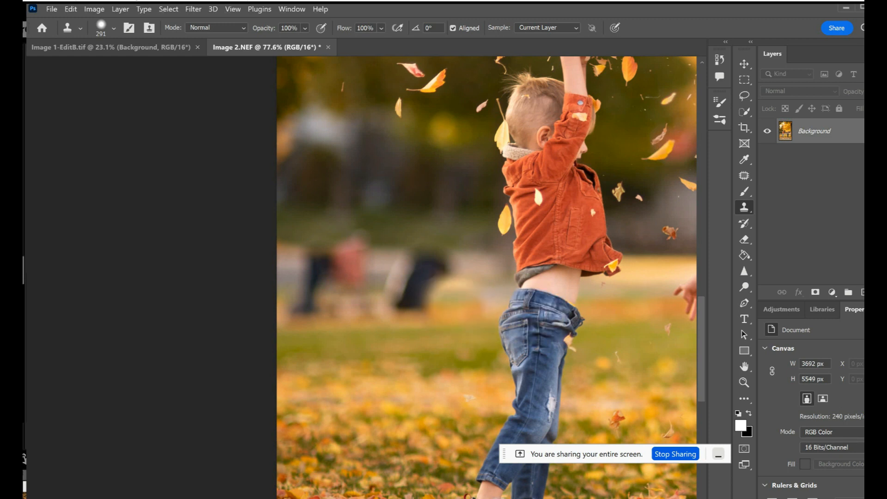
left_click(457, 289)
left_click(448, 305)
left_click(468, 307, "alt")
mouse_move(420, 304)
left_mouse_down()
mouse_move(402, 305)
mouse_move(421, 276)
left_mouse_up()
key("ctrl+z")
key("ctrl+z")
key("ctrl+z")
key("ctrl+z")
key("ctrl+z")
Set the Clone Stamp brush size to 171 px and clone the path beside the boy over the backpack's near side
left_click(113, 28)
left_click_drag(156, 68, 147, 68)
left_click(337, 235)
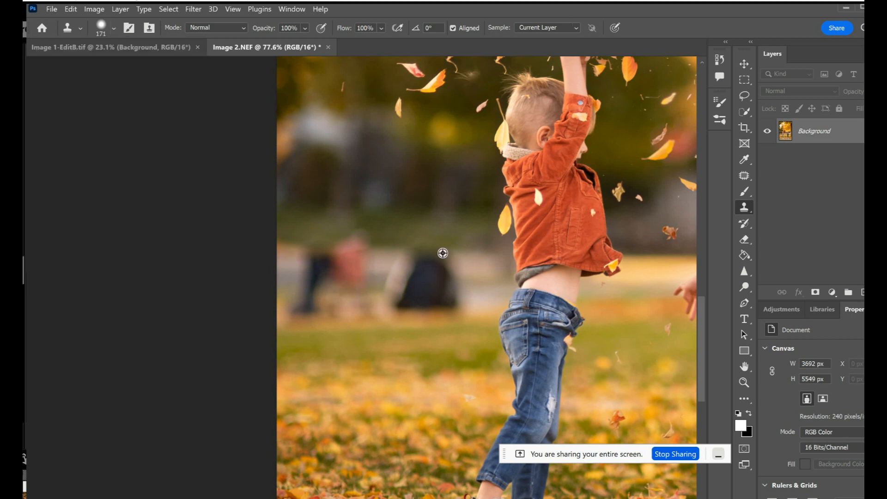
left_click(474, 253, "alt")
mouse_move(442, 256)
left_mouse_down()
mouse_move(444, 302)
mouse_move(430, 259)
mouse_move(459, 294)
mouse_move(484, 281)
mouse_move(451, 250)
left_mouse_up()
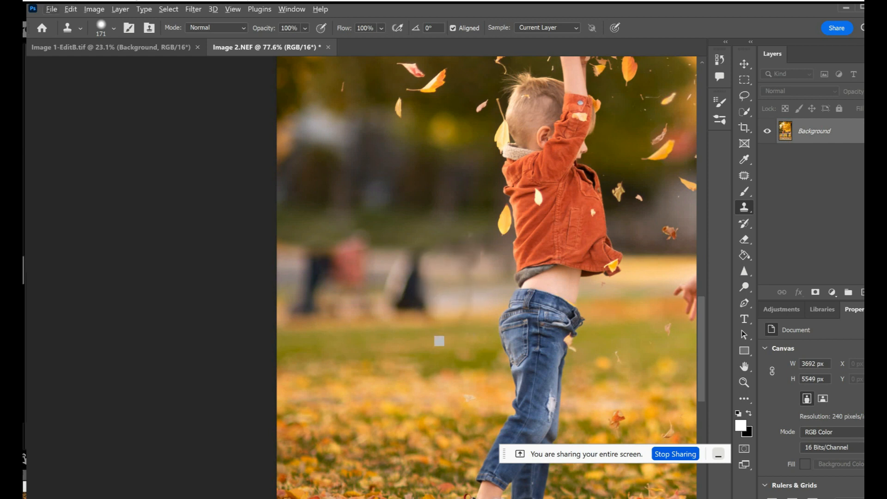
Clone out the rest of the dark backpack with samples from the surrounding path and grass
left_click(471, 290, "alt")
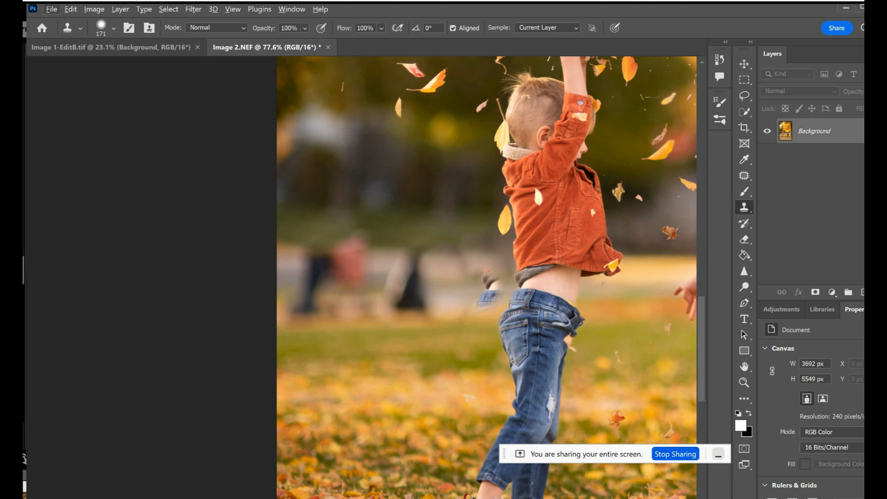
mouse_move(462, 271)
left_mouse_down()
mouse_move(464, 312)
mouse_move(470, 281)
left_mouse_up()
left_click(453, 319, "alt")
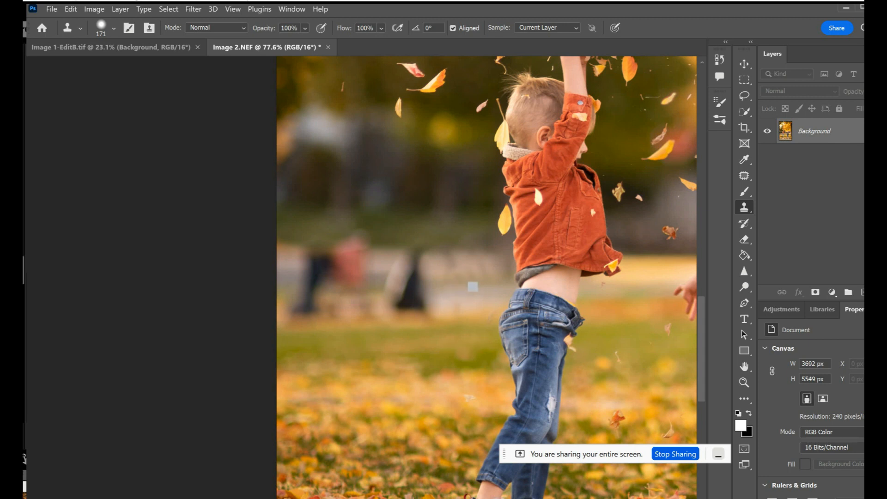
left_click(434, 267, "alt")
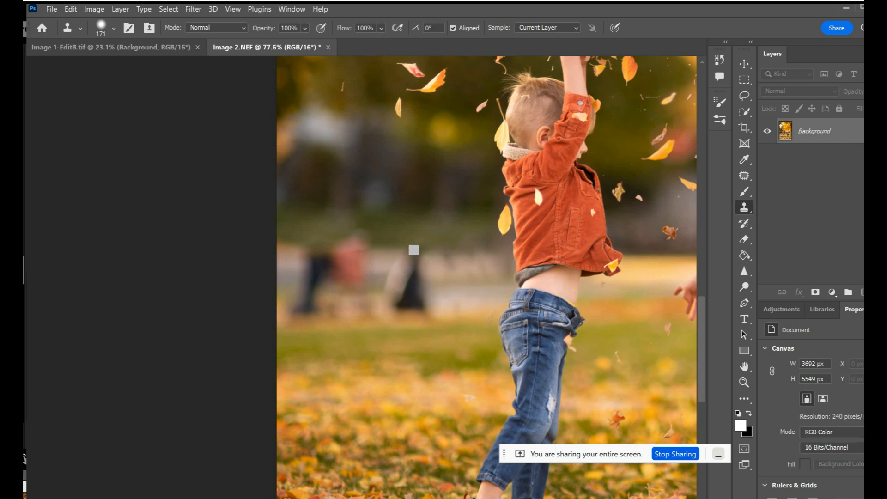
mouse_move(404, 299)
left_mouse_down()
mouse_move(380, 295)
mouse_move(373, 305)
left_mouse_up()
left_click(412, 322, "alt")
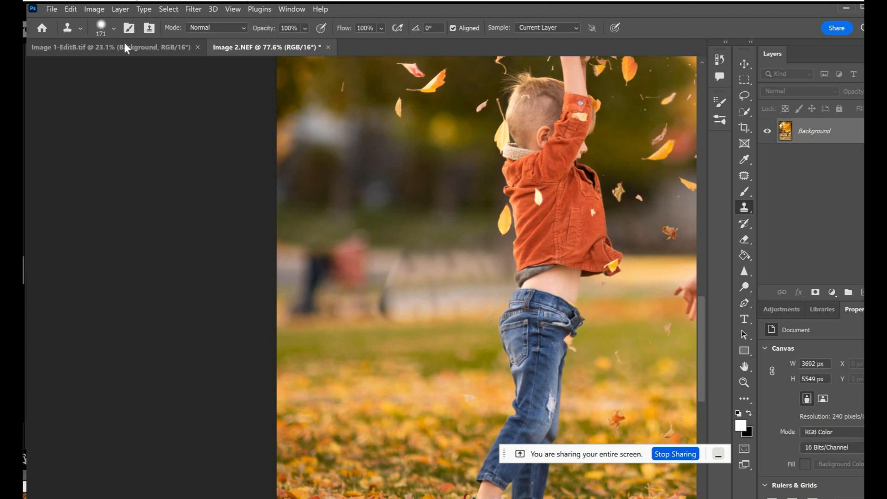
Set the Clone Stamp brush size to 196 px and its opacity to 62%
left_click(114, 29)
left_click(152, 67)
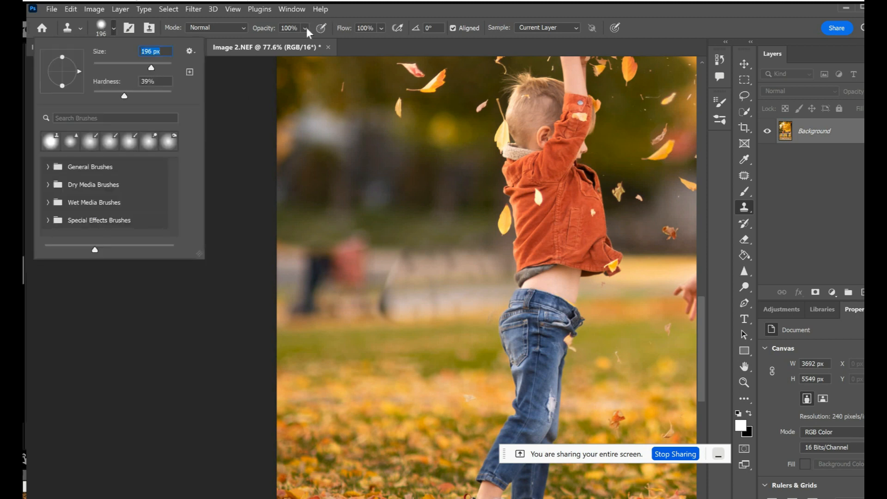
left_click(305, 29)
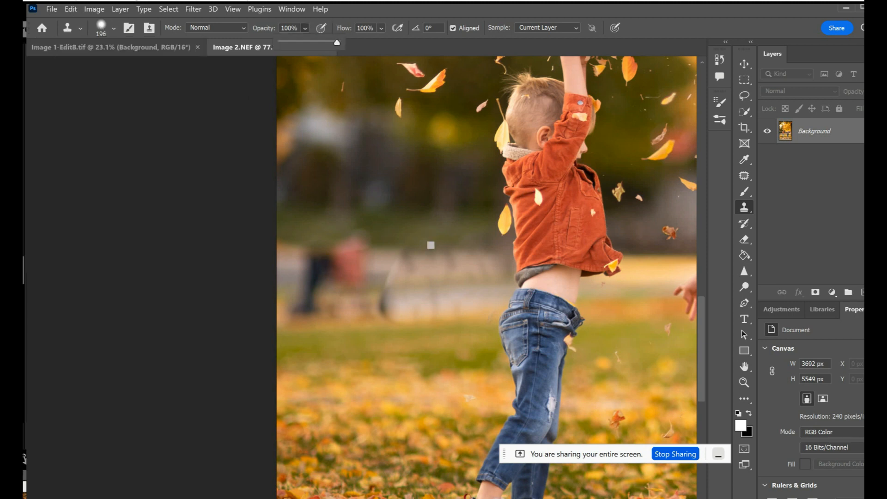
left_click(316, 42)
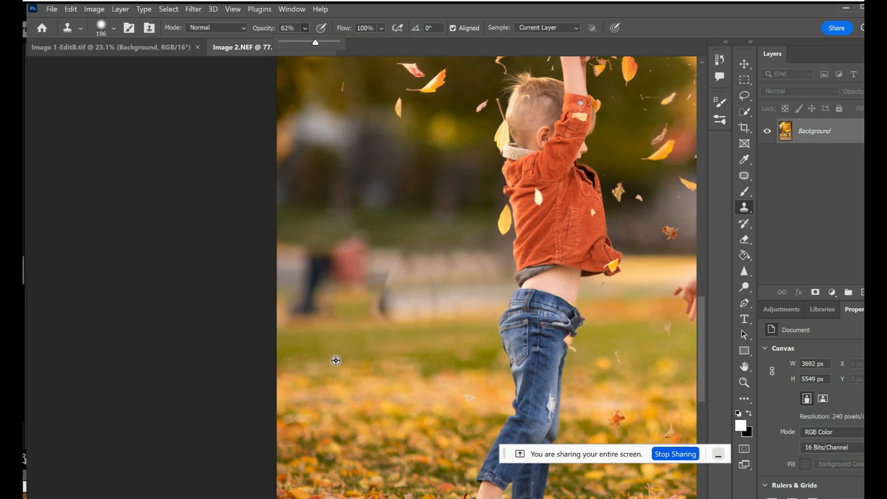
Blend the remaining backpack traces into the surrounding path and grass with the Clone Stamp, undoing the dark foliage patch
left_click(446, 131, "alt")
left_click(405, 256)
mouse_move(406, 257)
left_mouse_down()
mouse_move(463, 257)
mouse_move(410, 272)
mouse_move(481, 289)
mouse_move(453, 313)
mouse_move(476, 306)
mouse_move(401, 305)
left_mouse_up()
key("ctrl+z")
left_click(373, 203, "alt")
left_click_drag(428, 245, 472, 248)
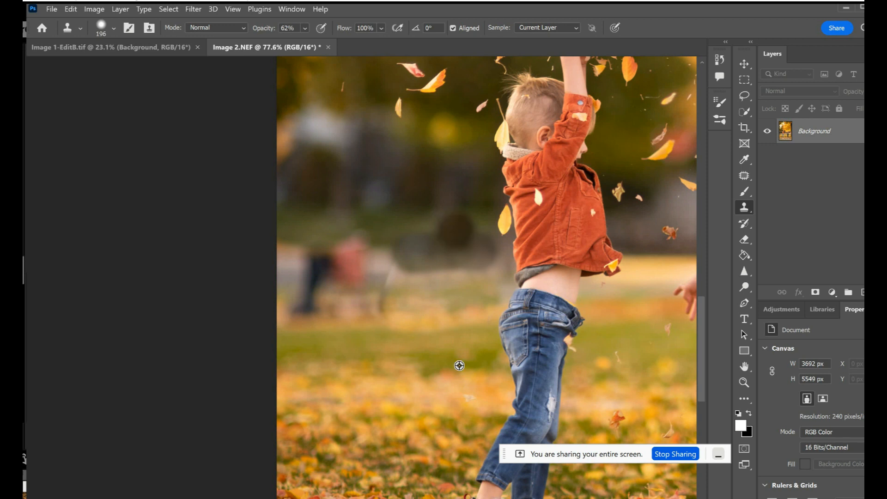
key("ctrl+z")
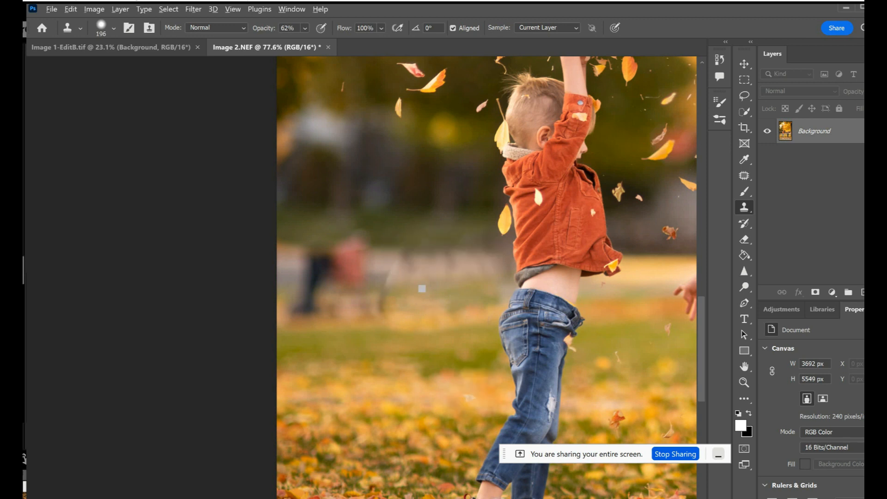
left_click_drag(389, 277, 378, 299)
Clone out the blurred person's legs and the pink bag with the brush at 202 px and 100% opacity
left_click(113, 28)
left_click(304, 29)
left_click_drag(323, 44, 349, 43)
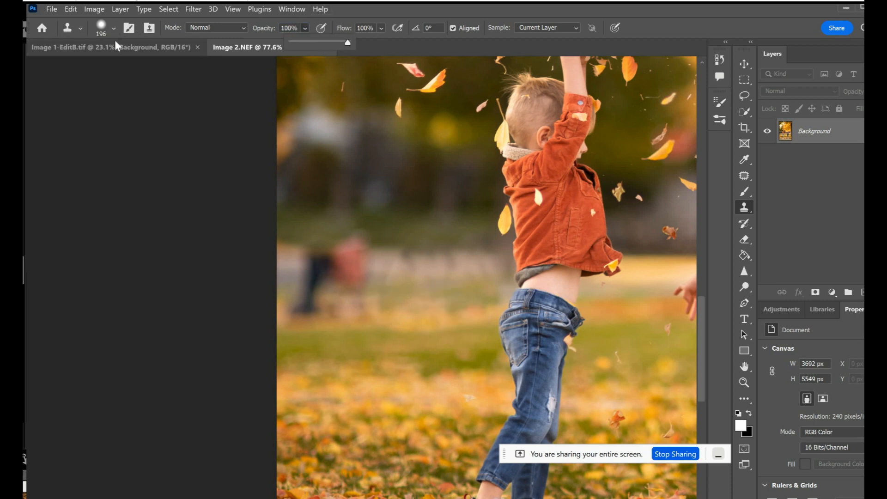
right_click(148, 75)
left_click_drag(153, 68, 154, 68)
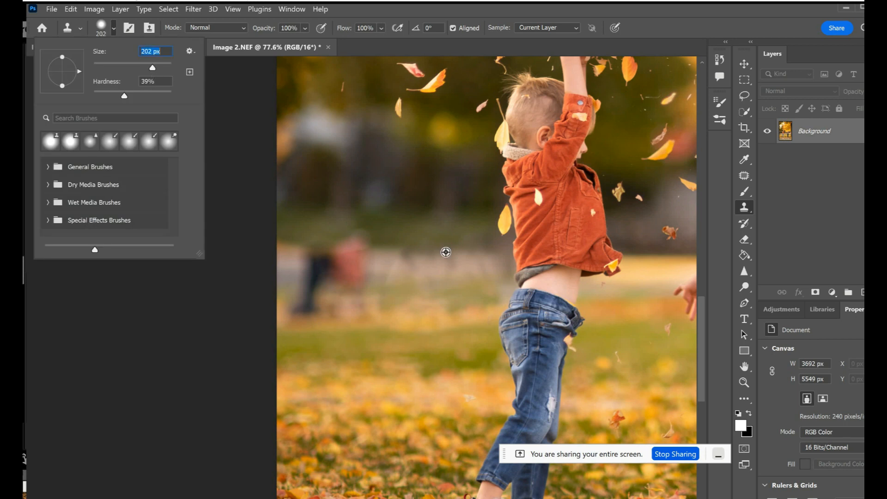
key("Return")
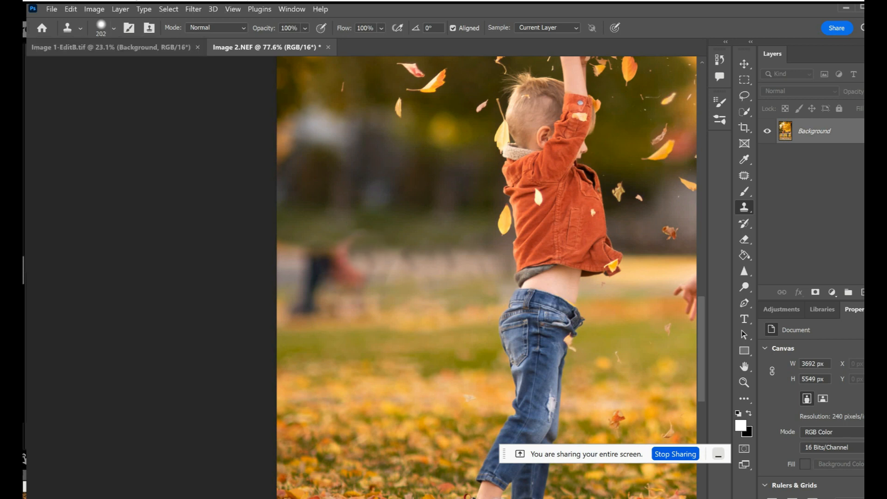
mouse_move(333, 267)
left_mouse_down()
mouse_move(288, 307)
mouse_move(314, 318)
left_mouse_up()
scroll(431, 366, "down", 3)
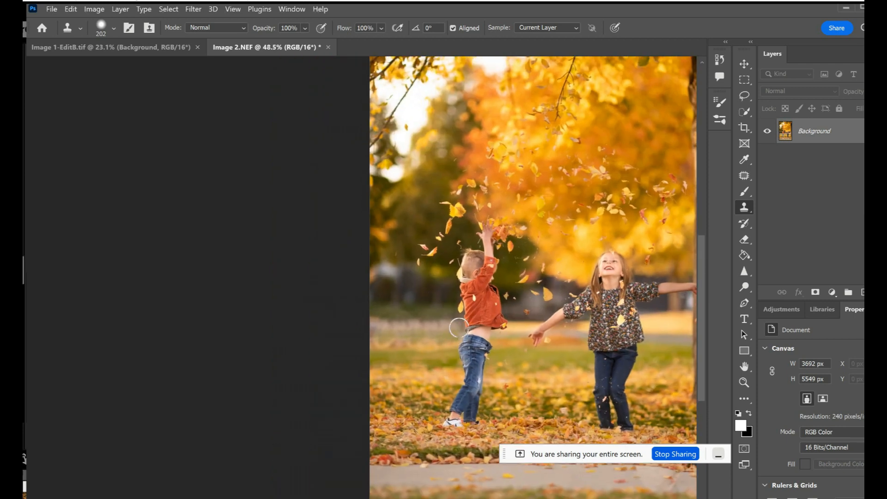
Set the Clone Stamp brush size to 417 px and its opacity to 34%
left_click(303, 28)
left_click(305, 42)
left_click(112, 29)
left_click_drag(141, 66, 160, 66)
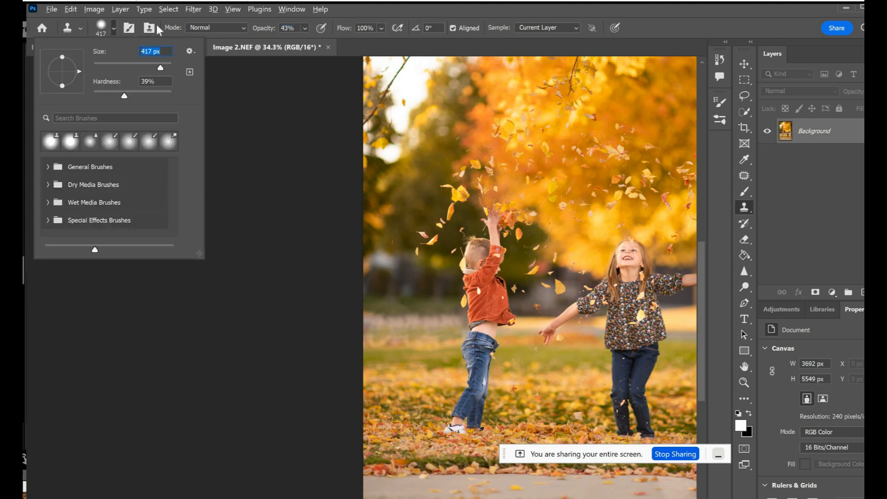
left_click(314, 48)
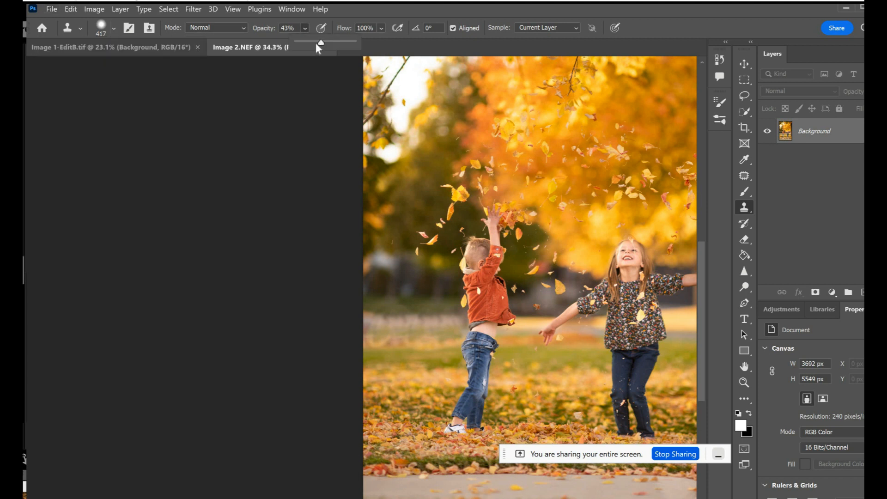
left_click_drag(322, 42, 315, 42)
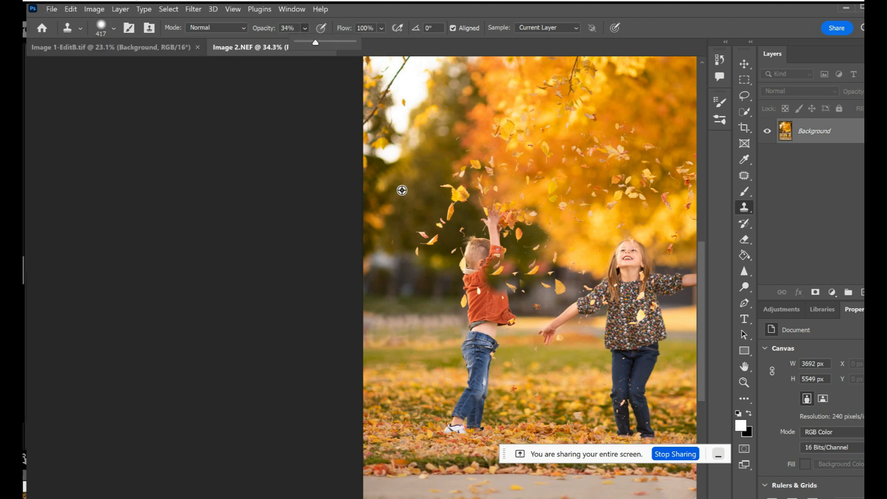
Undo the first soft strokes behind the boy, resample the dark foliage and clone it along the background edge above the path
left_click(436, 310)
mouse_move(436, 309)
left_mouse_down()
mouse_move(398, 311)
mouse_move(422, 312)
left_mouse_up()
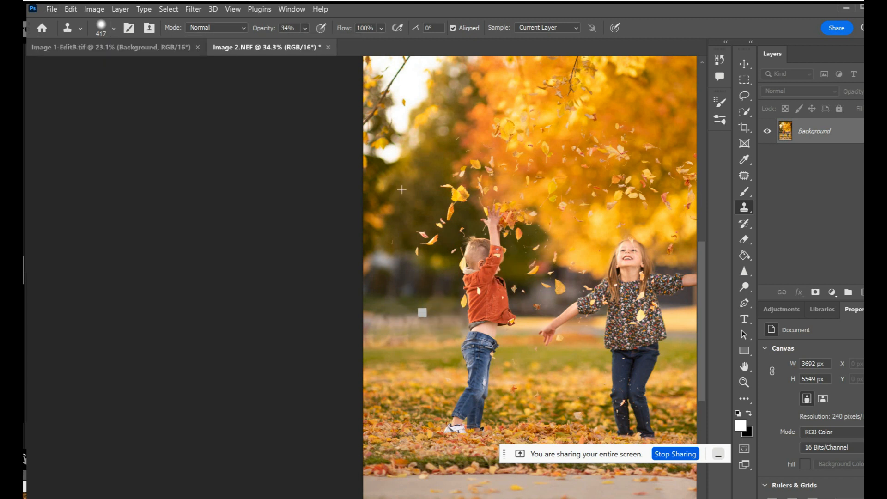
key("ctrl+z")
left_click(391, 193, "alt")
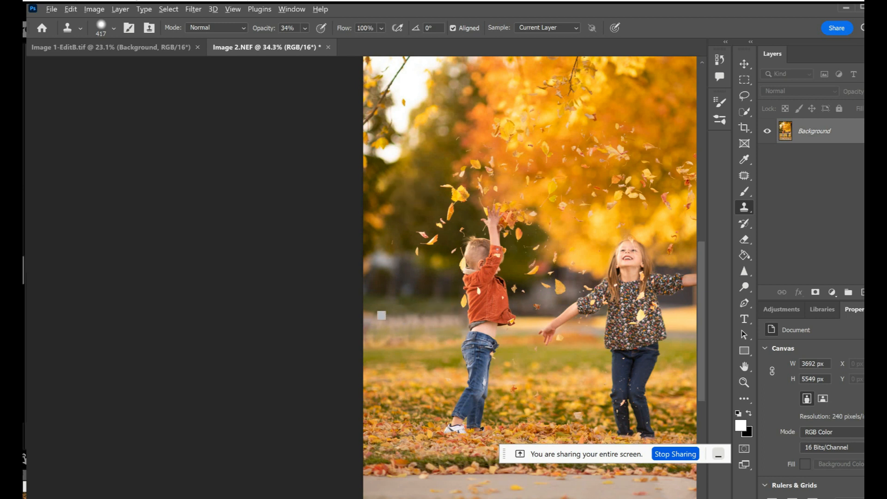
mouse_move(381, 313)
left_mouse_down()
mouse_move(394, 301)
mouse_move(410, 298)
mouse_move(371, 304)
mouse_move(439, 305)
mouse_move(415, 181)
mouse_move(437, 310)
left_mouse_up()
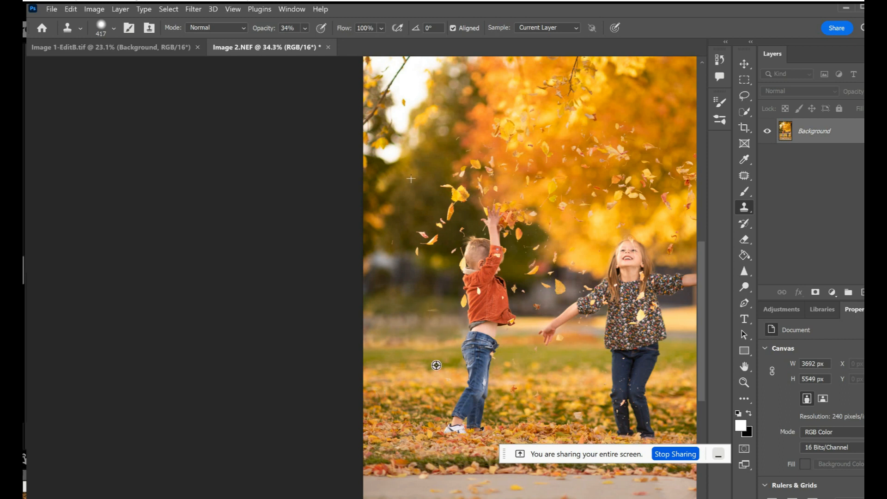
Clone the grass sampled between the two children over the retouched path area behind the boy
left_click(579, 350, "alt")
left_click_drag(416, 336, 412, 346)
left_click(580, 350, "alt")
mouse_move(391, 340)
left_mouse_down()
mouse_move(369, 346)
mouse_move(387, 345)
left_mouse_up()
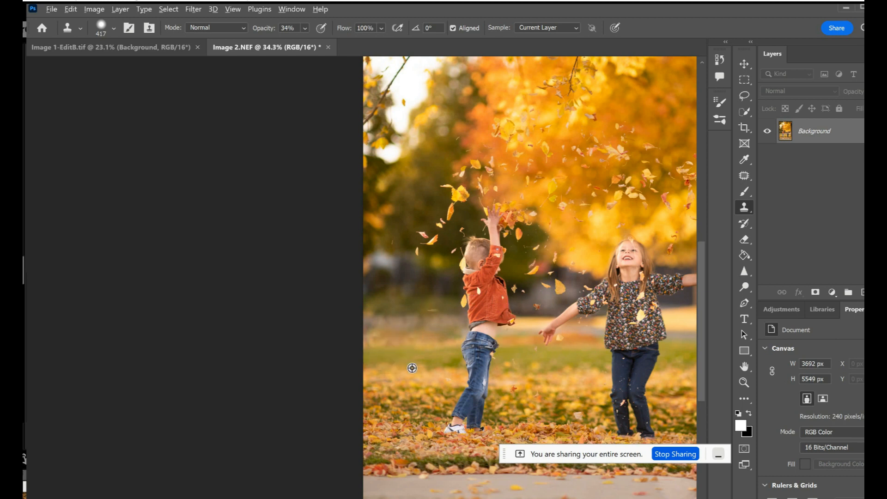
Blend the retouched path, grass and foliage edge behind the boy using fresh samples from the nearby background
left_click(408, 319, "alt")
mouse_move(437, 321)
left_mouse_down()
mouse_move(420, 320)
mouse_move(435, 373)
mouse_move(428, 322)
left_mouse_up()
left_click(435, 373, "alt")
left_click(378, 322, "alt")
left_click_drag(445, 358, 437, 358)
left_click(402, 350, "alt")
left_click_drag(421, 319, 407, 326)
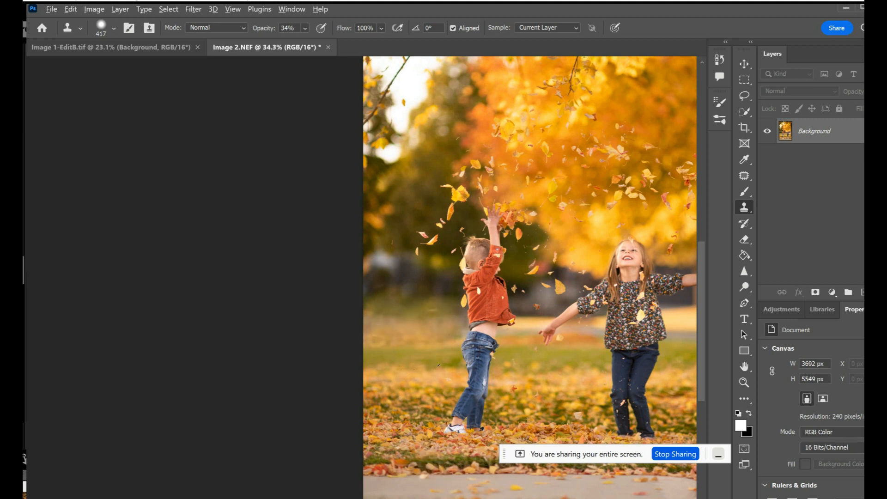
Examine the whole retouched photo
scroll(421, 476, "down", 3)
scroll(447, 373, "down", 5)
scroll(447, 374, "right", 2)
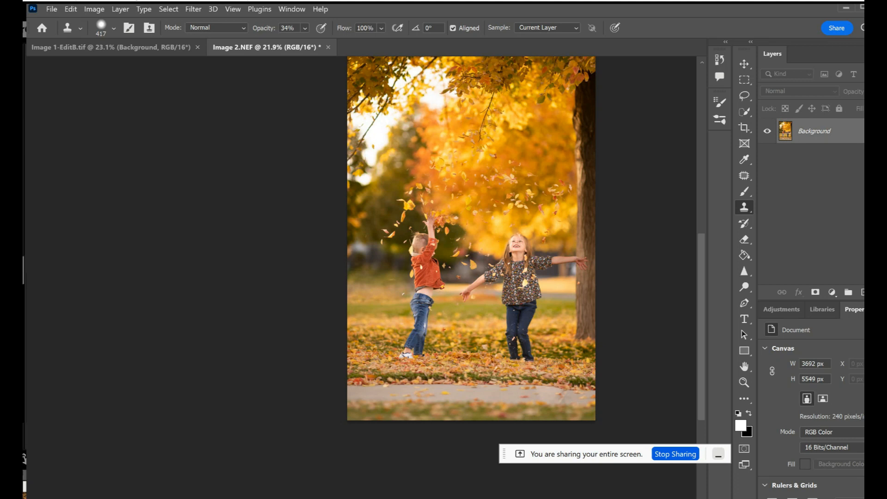
scroll(429, 328, "right", 2)
scroll(457, 300, "down", 1)
scroll(462, 298, "up", 3)
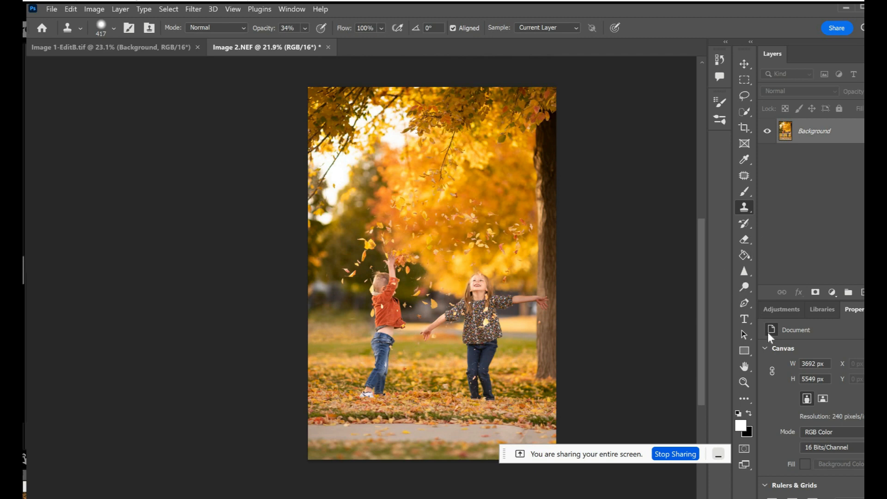
Darken the background foliage above and behind the children using the Burn tool with a 502 px brush on midtones at 49% exposure
left_click(746, 288)
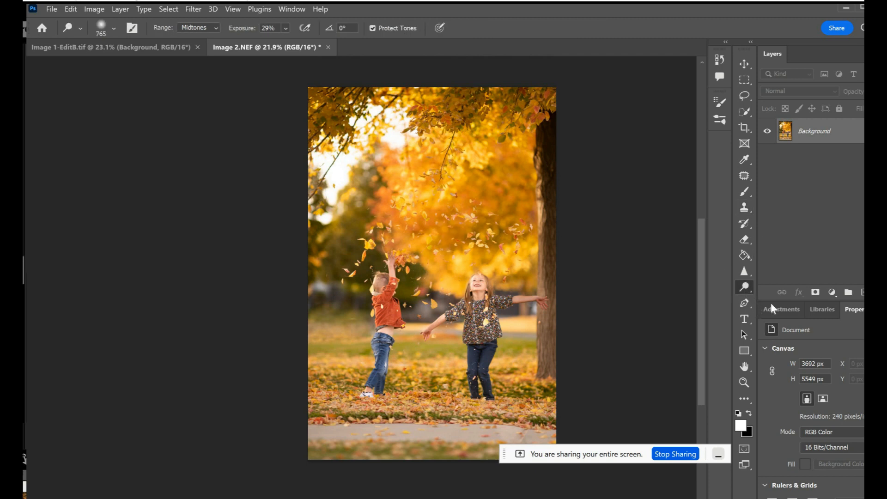
left_click(794, 298)
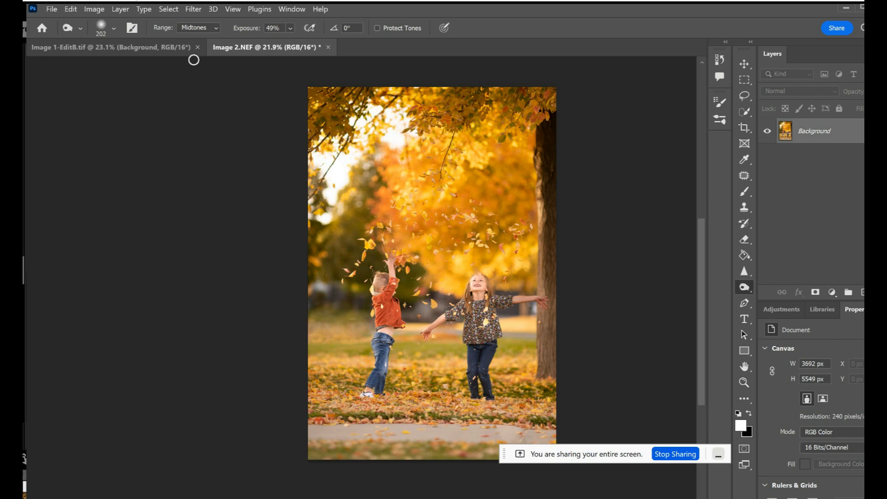
left_click(112, 28)
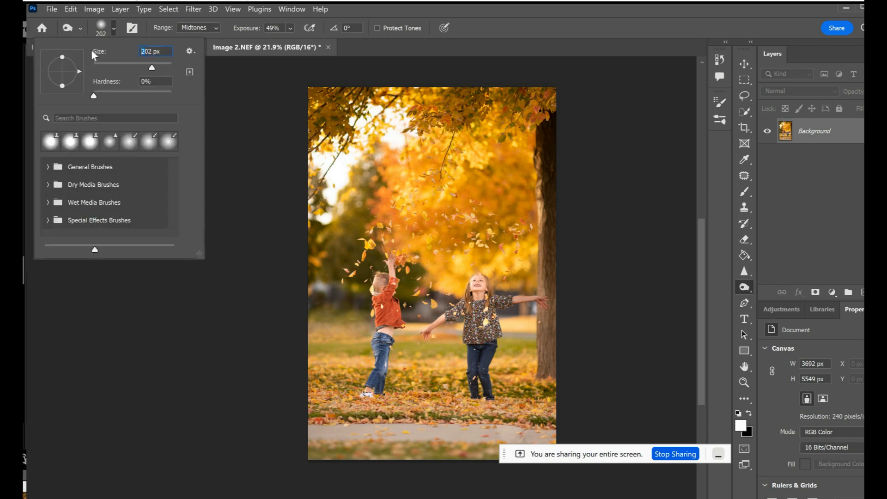
key("Return")
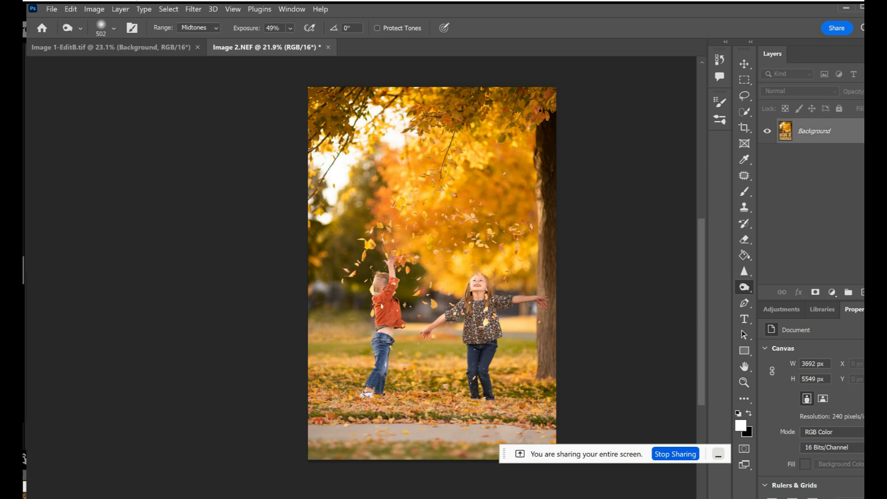
mouse_move(525, 203)
left_mouse_down()
mouse_move(423, 222)
mouse_move(506, 142)
mouse_move(389, 196)
mouse_move(410, 198)
mouse_move(427, 164)
mouse_move(433, 196)
left_mouse_up()
left_click_drag(319, 259, 420, 271)
left_click(351, 237)
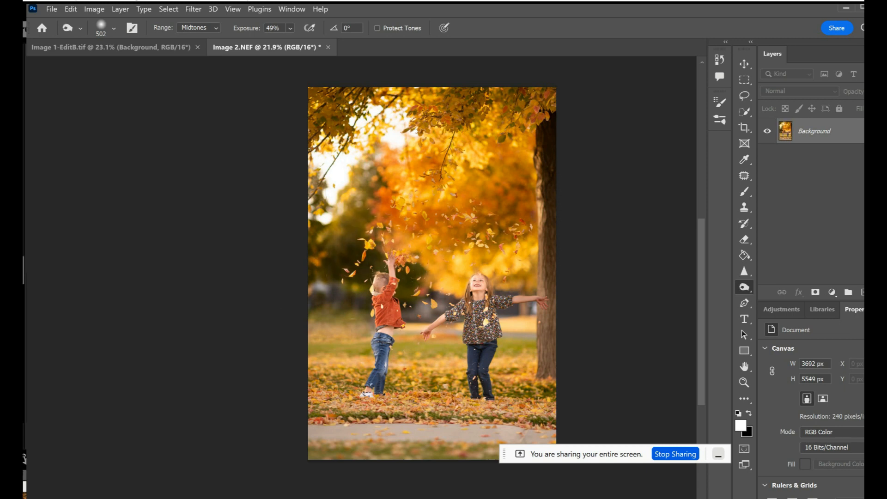
Burn the bright background strip along the grass edge behind the boy, between the children and beside the tree trunk
mouse_move(343, 316)
left_mouse_down()
mouse_move(336, 339)
mouse_move(314, 320)
left_mouse_up()
left_click_drag(420, 322, 427, 318)
left_click_drag(516, 316, 536, 319)
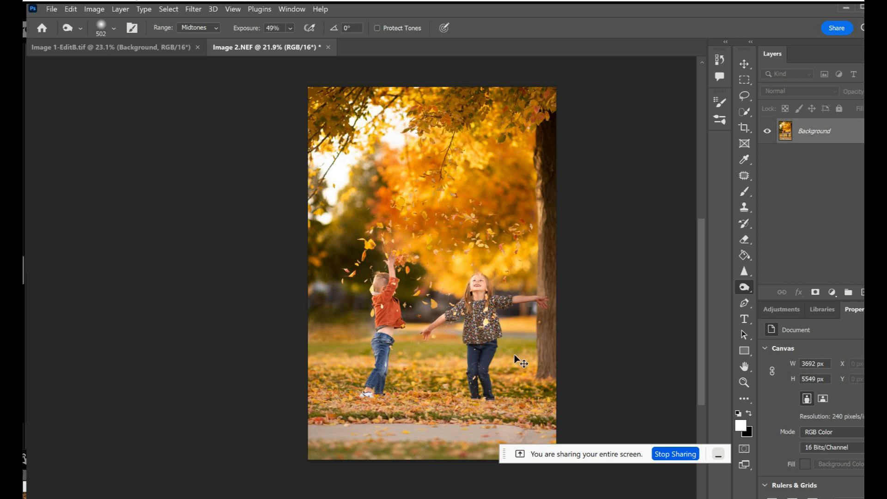
Undo the last stroke and burn the midtones of the grass beside and between the children
key("ctrl+z")
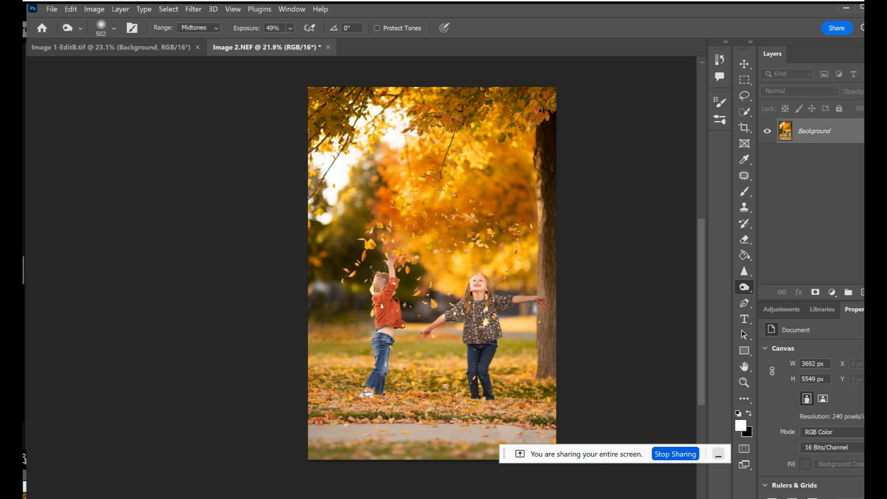
left_click(511, 322)
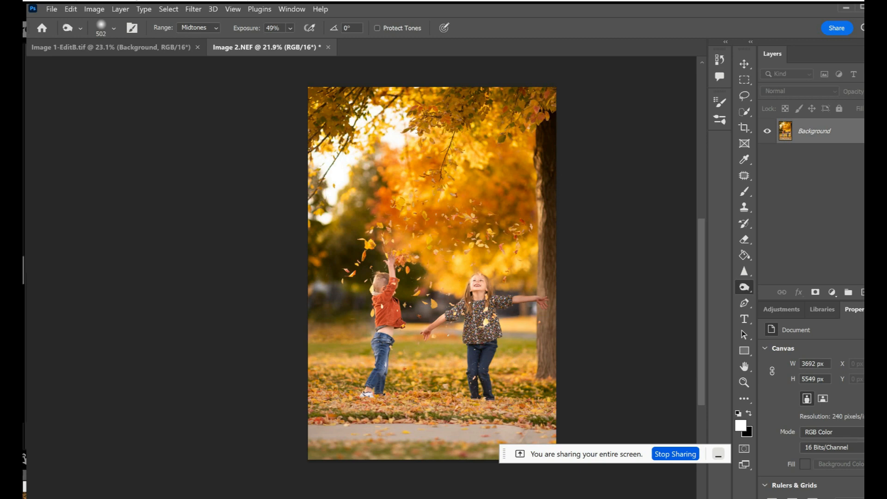
left_click_drag(522, 339, 514, 343)
left_click_drag(456, 344, 408, 347)
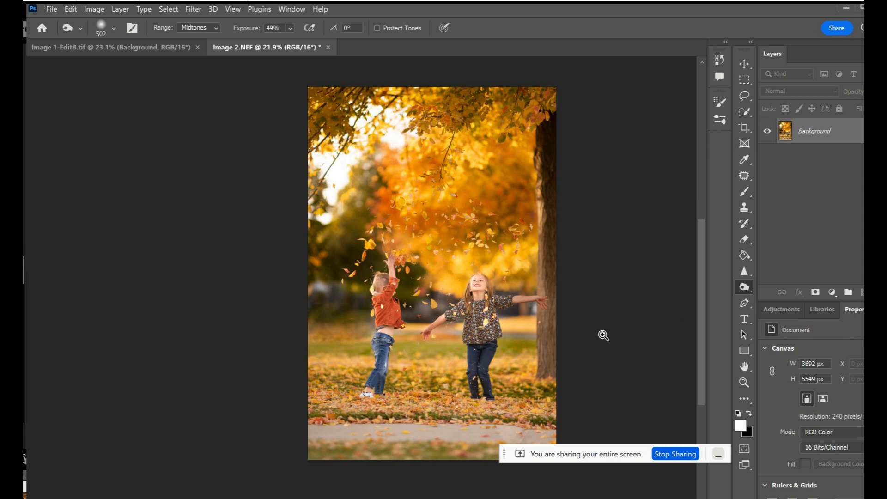
Try burning the grass on both sides of the girl's legs, and undo the strokes
key("z")
left_click(515, 368)
left_click(744, 288)
left_click(744, 272)
left_click(744, 288)
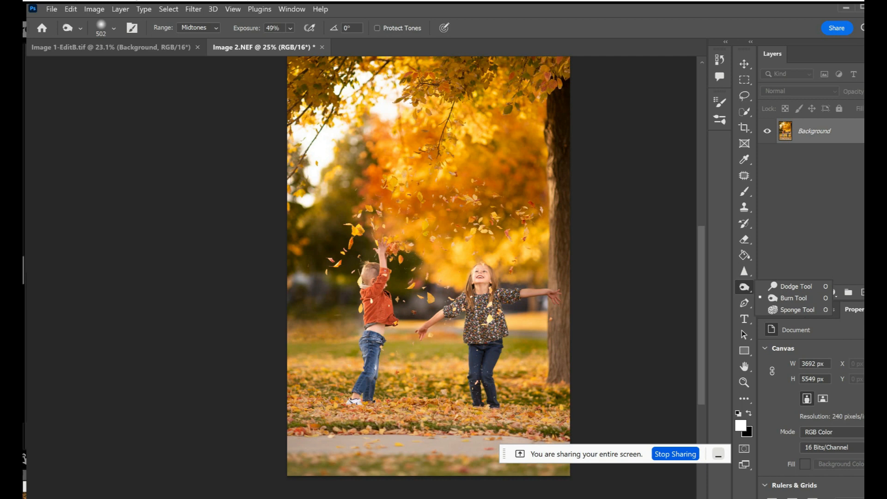
left_click_drag(532, 337, 530, 347)
left_click_drag(444, 335, 436, 386)
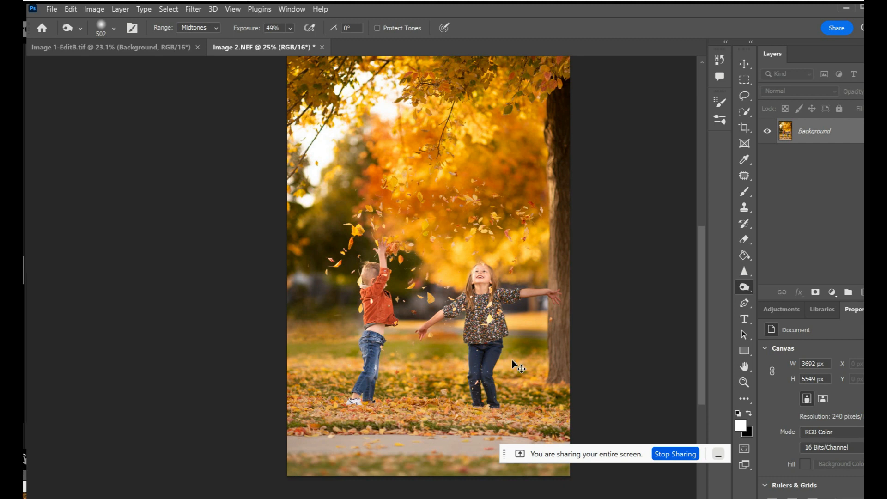
key("ctrl+z")
key("ctrl+z")
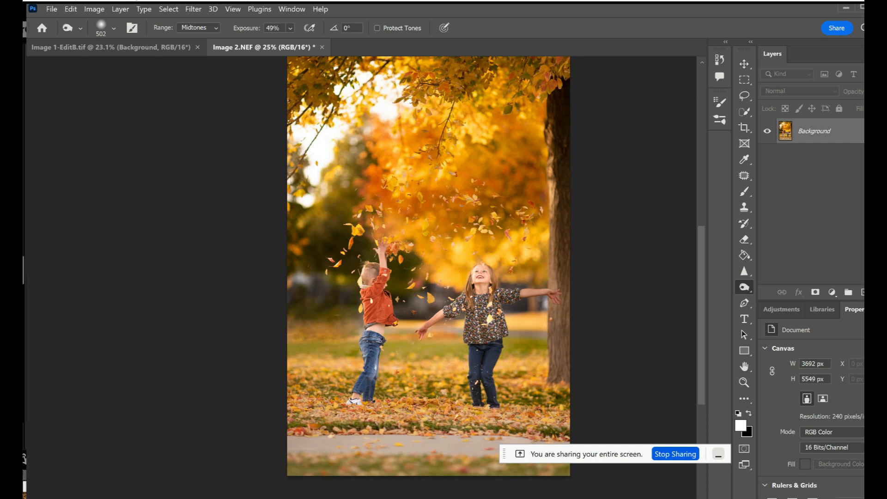
key("ctrl+z")
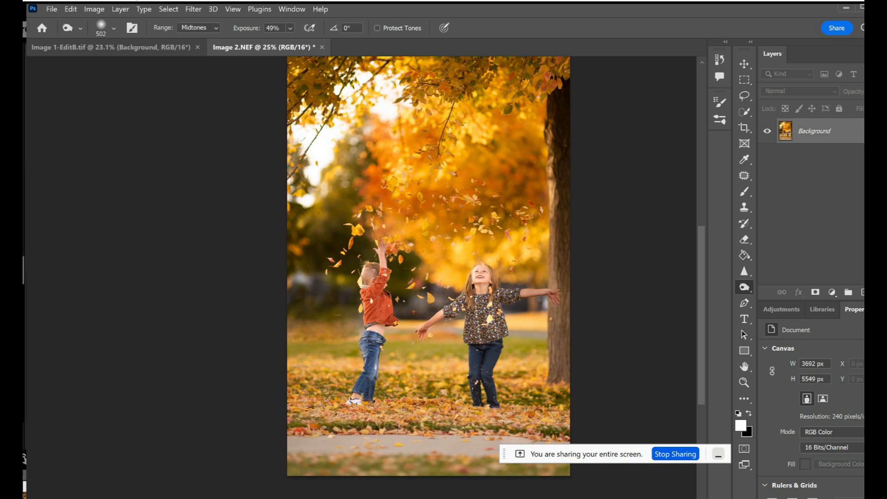
Burn the grass and fallen leaves around the children's feet and the lower part of the tree trunk
mouse_move(457, 344)
left_mouse_down()
mouse_move(408, 340)
mouse_move(352, 354)
mouse_move(305, 341)
mouse_move(318, 393)
left_mouse_up()
left_click(360, 419)
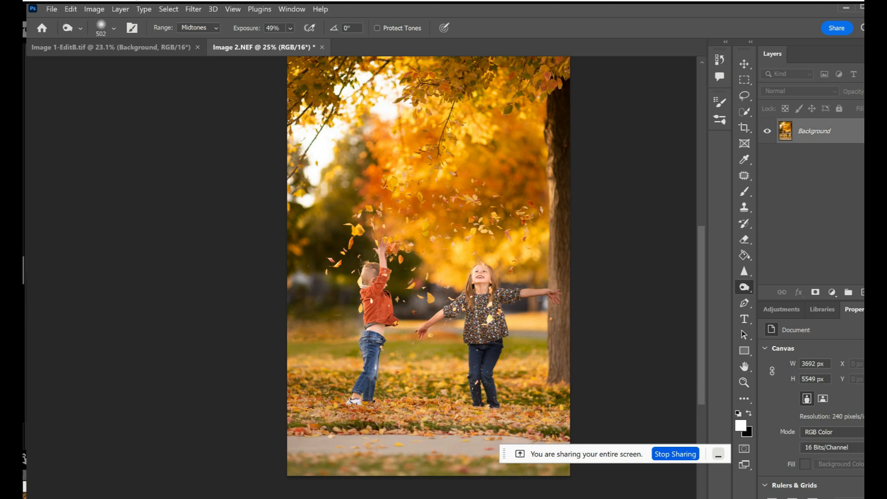
left_click_drag(481, 412, 490, 421)
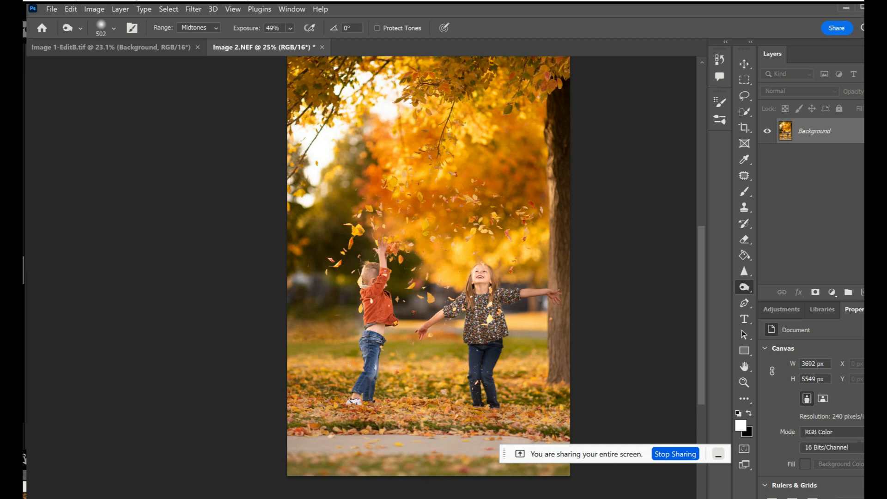
left_click_drag(570, 309, 569, 409)
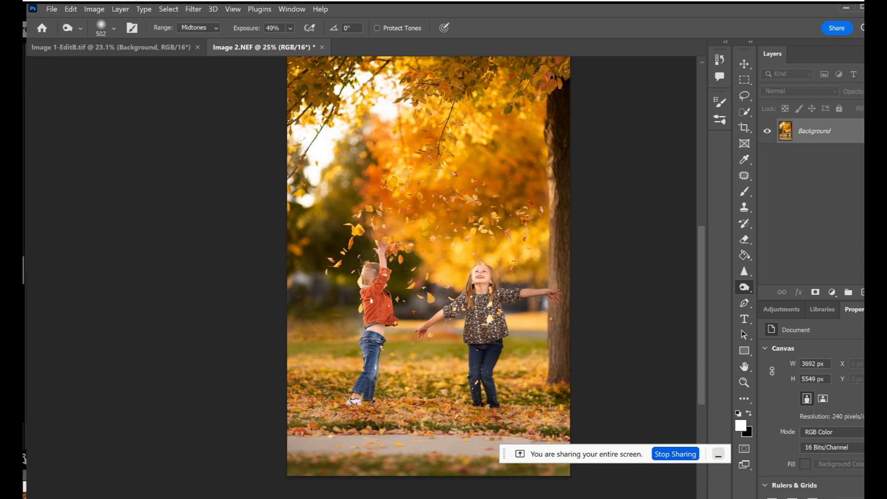
Reduce the Burn brush size to 174 px for work on the children
scroll(303, 264, "up", 5)
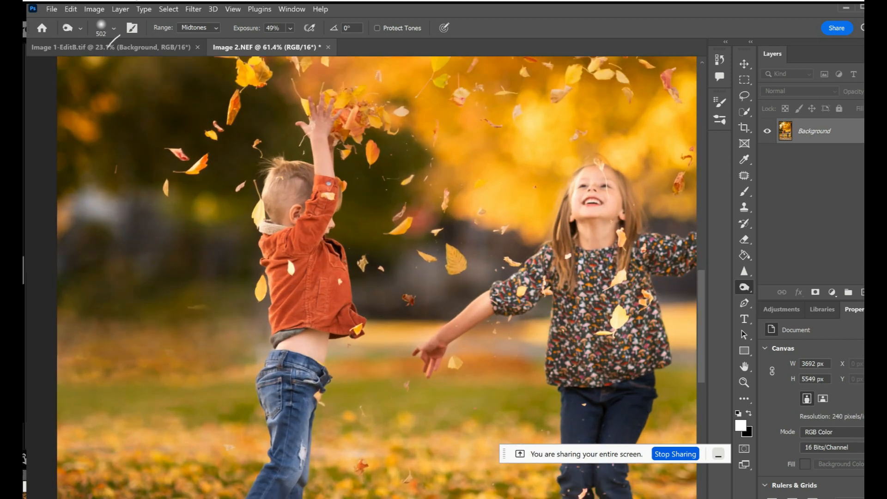
left_click(101, 29)
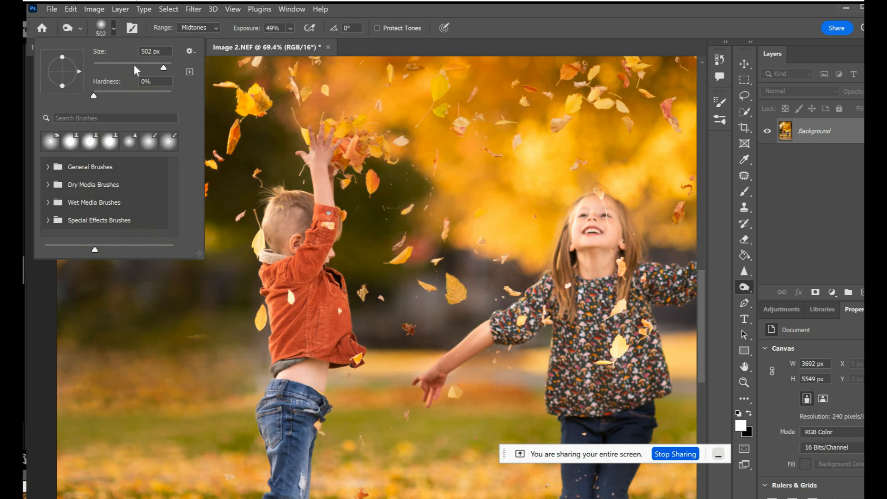
left_click(146, 67)
left_click_drag(145, 67, 147, 67)
key("Return")
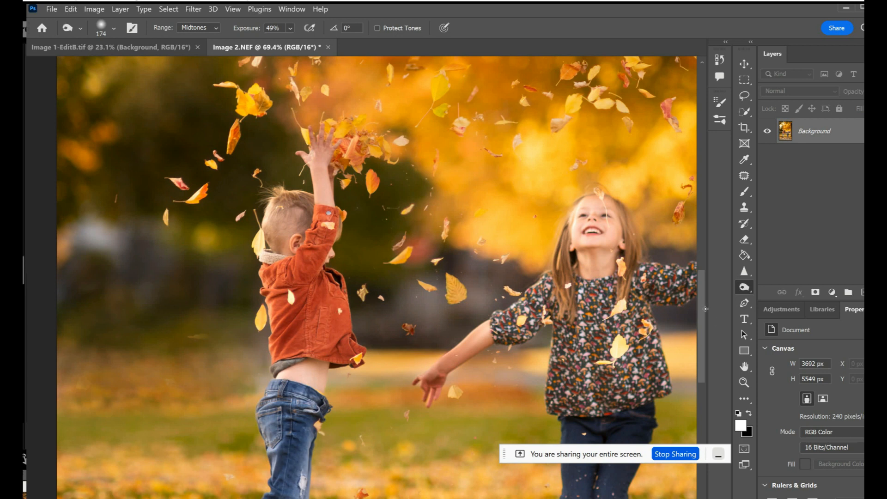
Set the Burn brush size to 61 px and darken the girl's hair on both sides and the front of her shirt
scroll(377, 277, "down", 3)
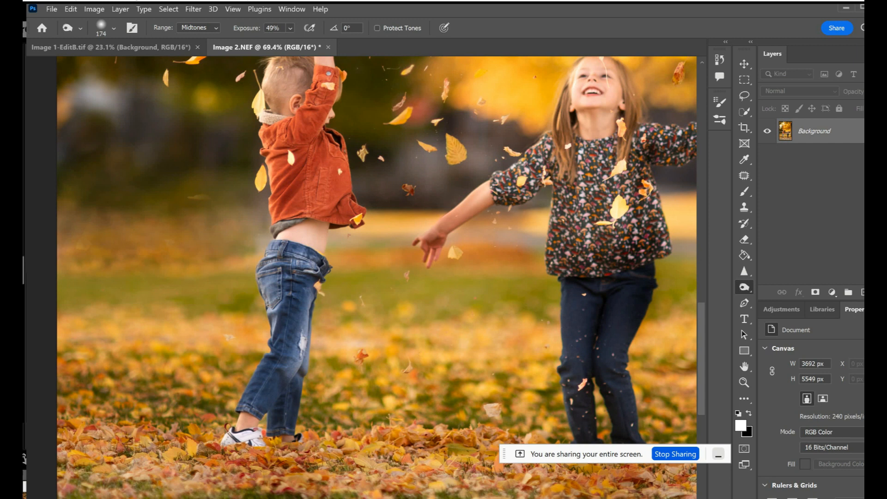
scroll(376, 278, "down", 1)
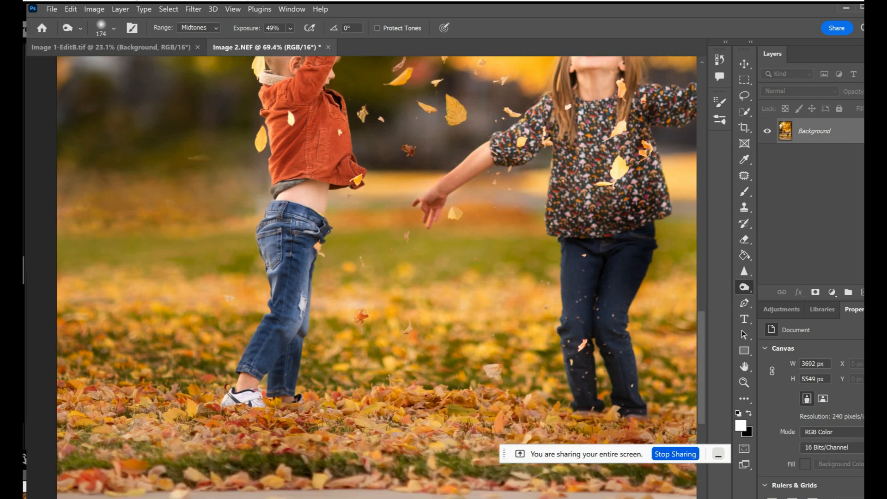
scroll(377, 277, "up", 2)
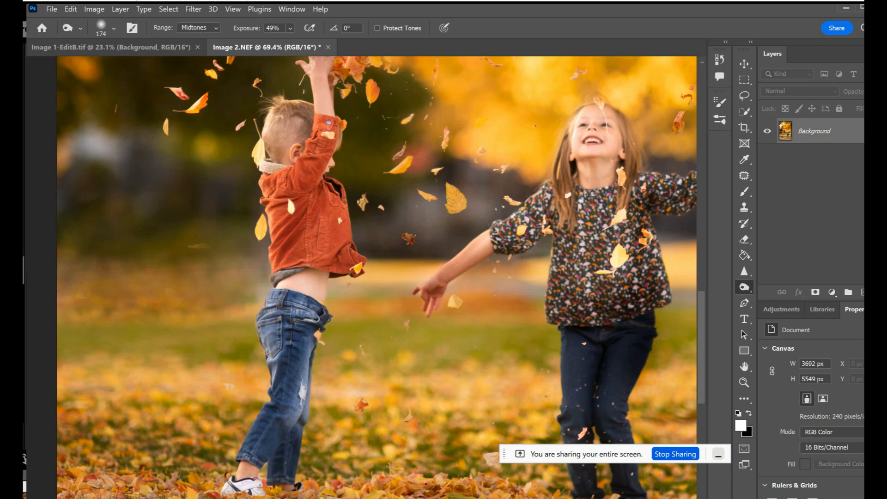
scroll(624, 129, "up", 3)
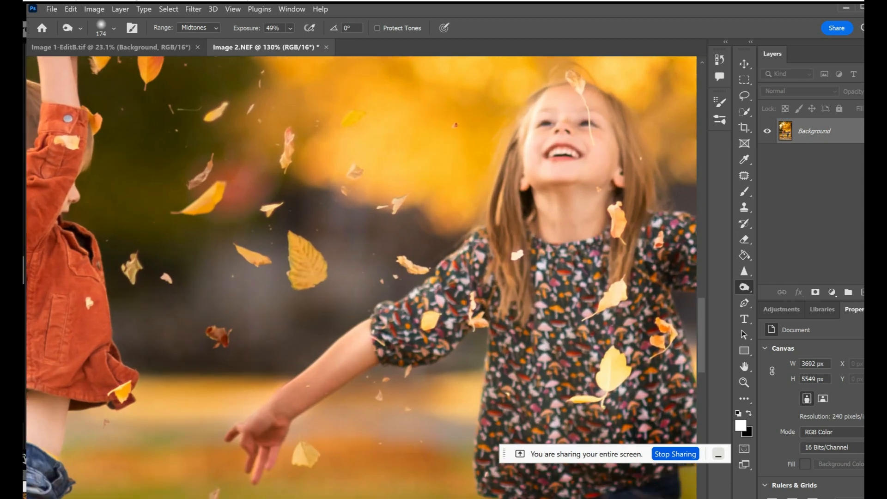
left_click_drag(624, 129, 554, 131)
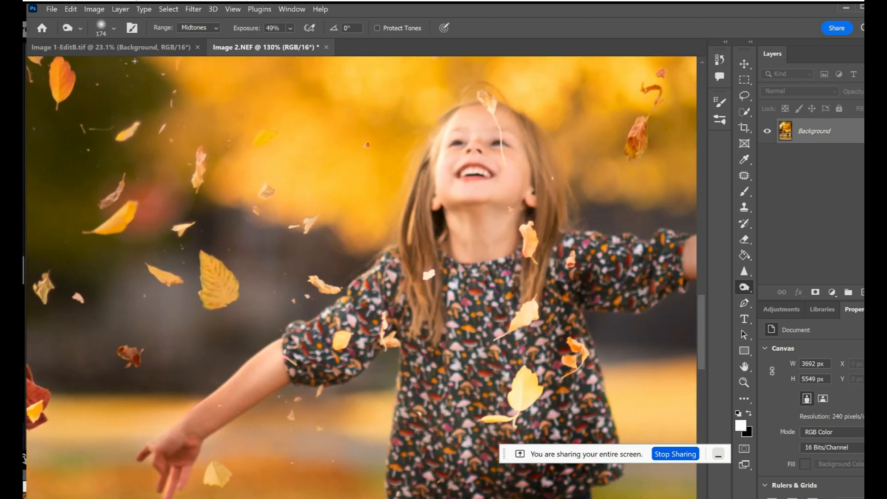
left_click(114, 28)
left_click_drag(147, 67, 117, 68)
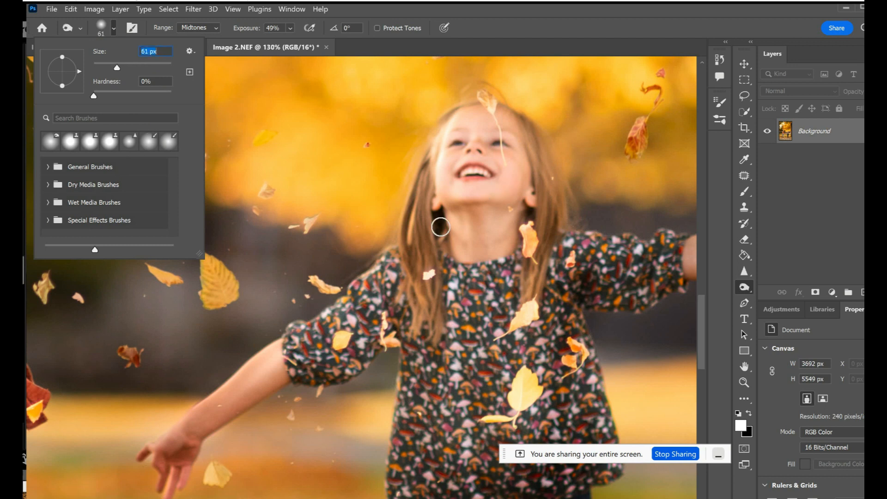
left_click(445, 236)
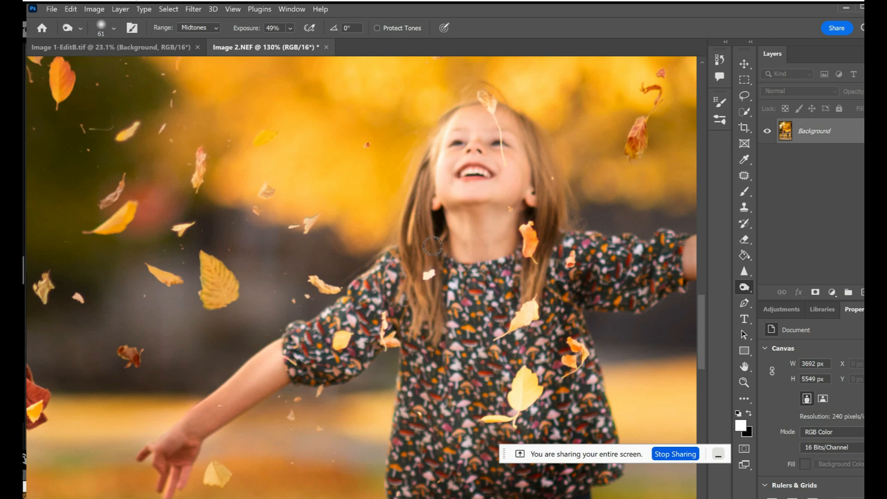
mouse_move(508, 114)
left_mouse_down()
mouse_move(537, 148)
mouse_move(539, 217)
left_mouse_up()
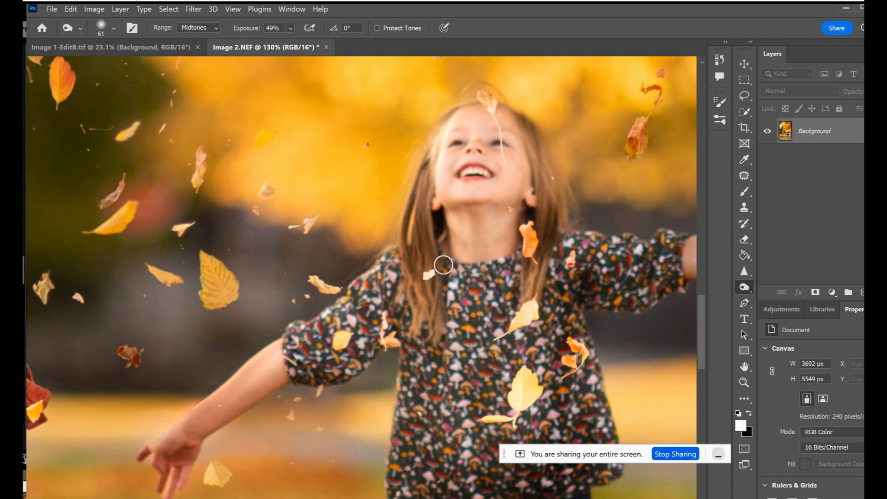
mouse_move(450, 307)
left_mouse_down()
mouse_move(437, 342)
mouse_move(466, 305)
mouse_move(483, 389)
left_mouse_up()
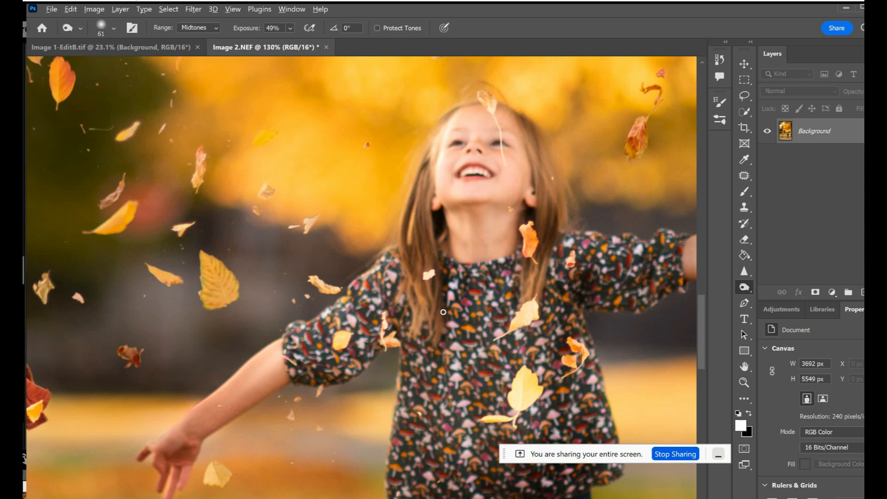
Switch to the Dodge tool with a 117 px brush and lighten the girl's patterned shirt
scroll(445, 311, "down", 6)
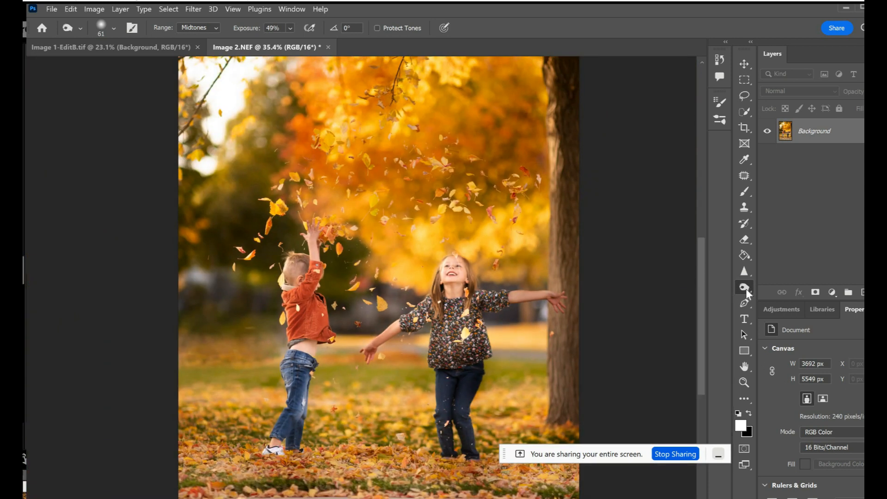
right_click(745, 287)
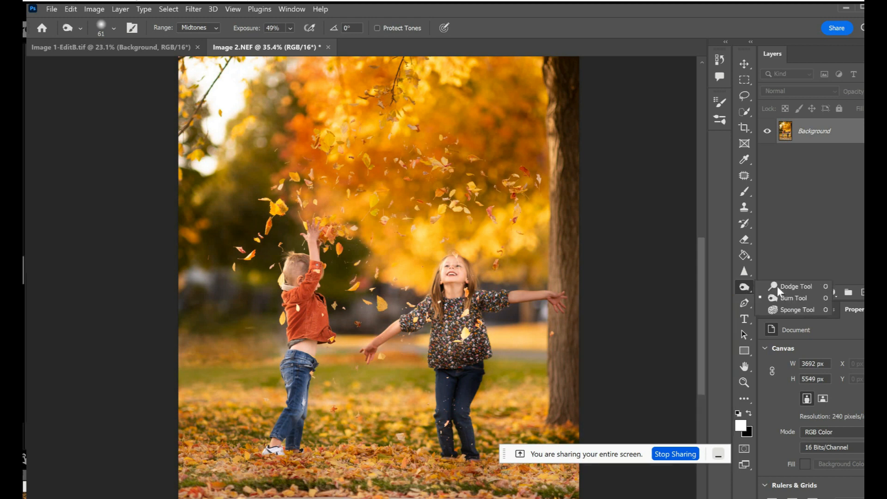
left_click(781, 286)
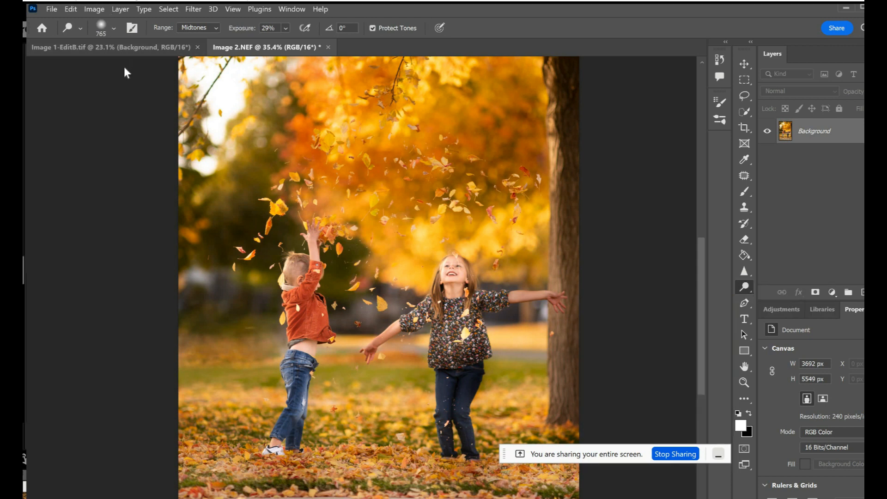
left_click(113, 28)
left_click_drag(164, 67, 136, 68)
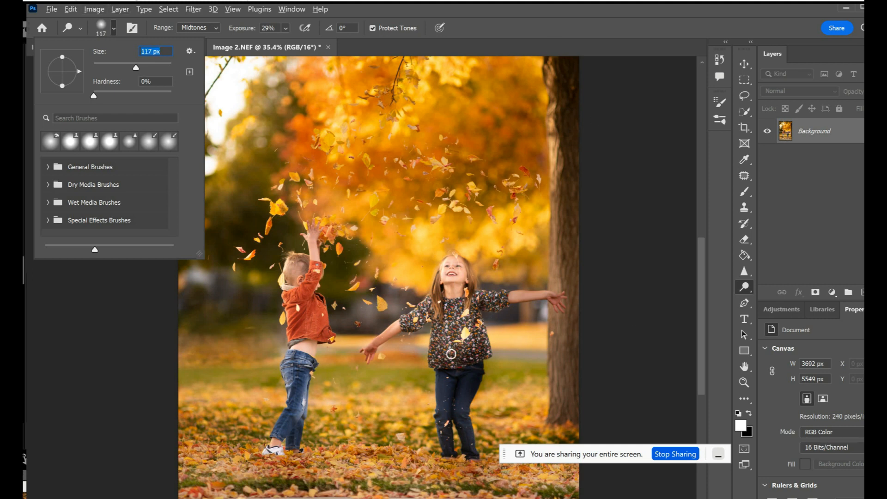
left_click(452, 354)
scroll(451, 354, "up", 4)
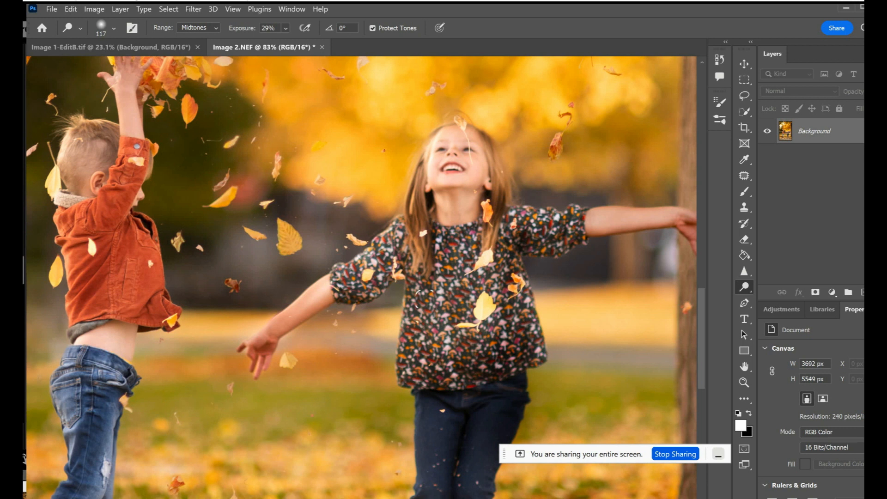
scroll(424, 298, "down", 3)
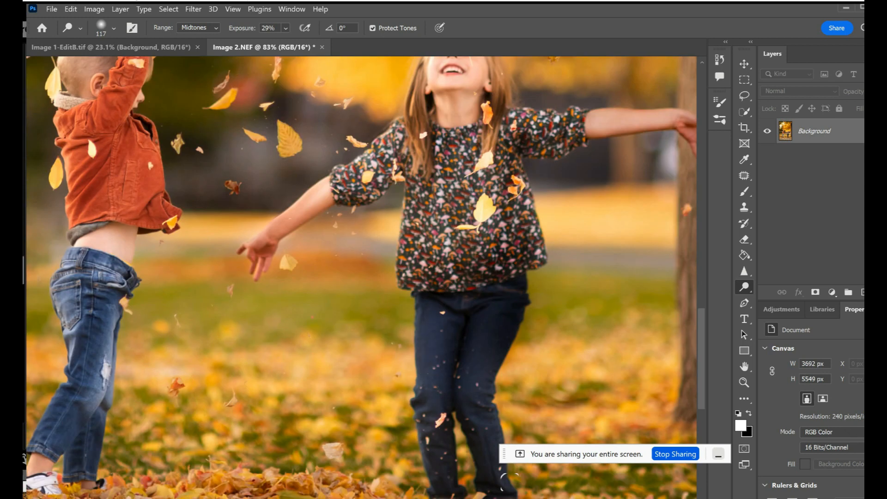
scroll(326, 182, "left", 5)
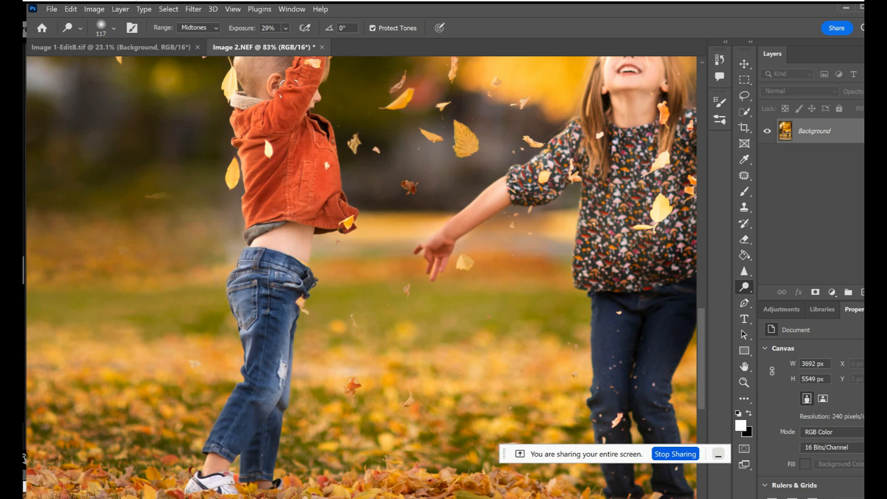
scroll(289, 86, "up", 3)
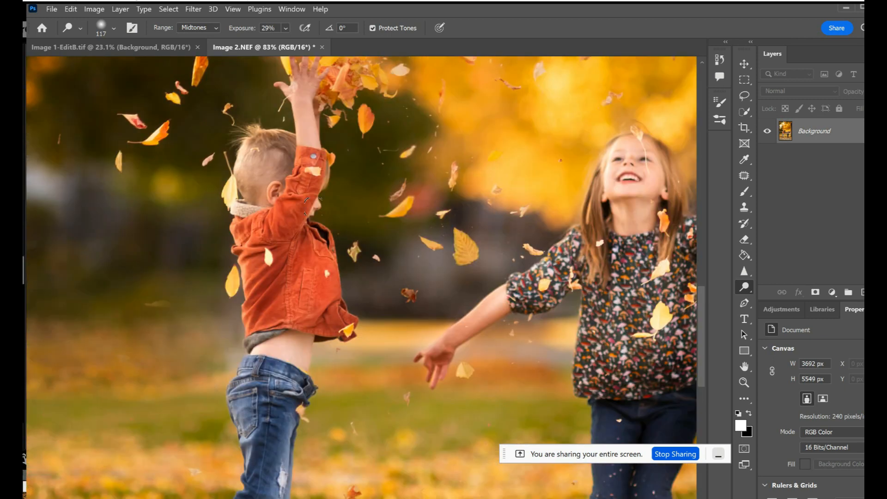
Set the Dodge brush size to 369 px and lighten the autumn foliage across the upper part of the photo
scroll(314, 207, "down", 3)
scroll(314, 207, "down", 3)
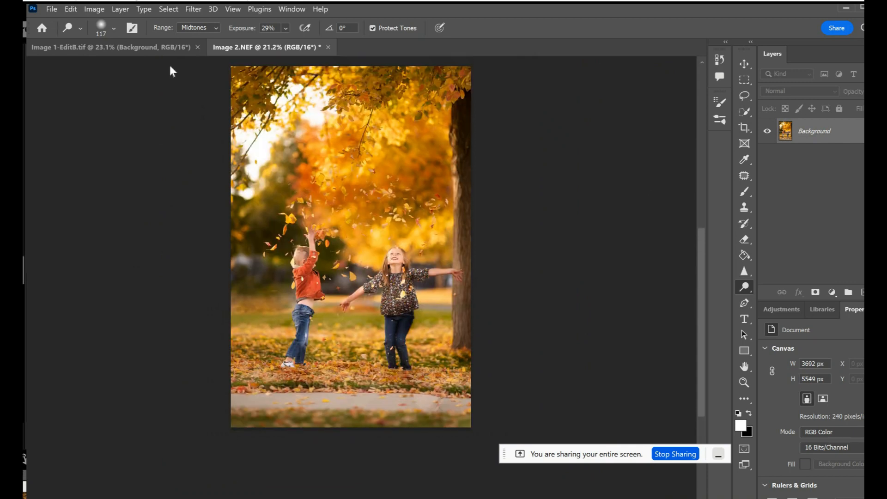
left_click(113, 29)
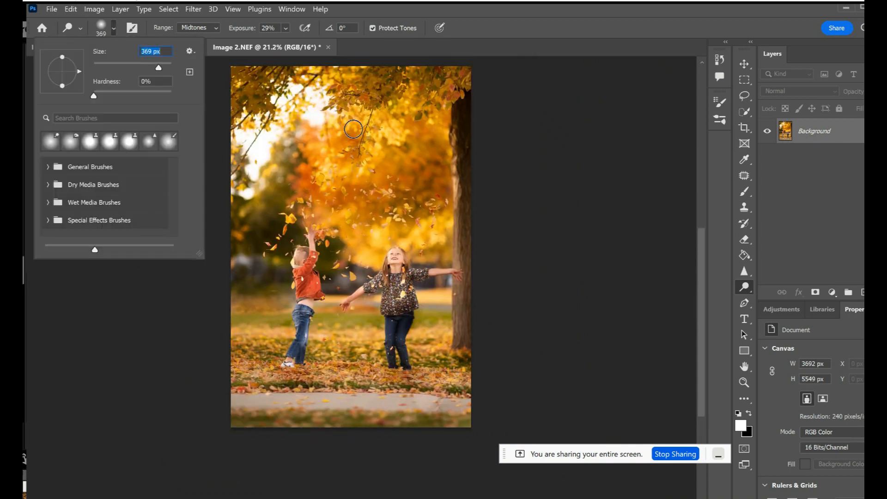
left_click(355, 169)
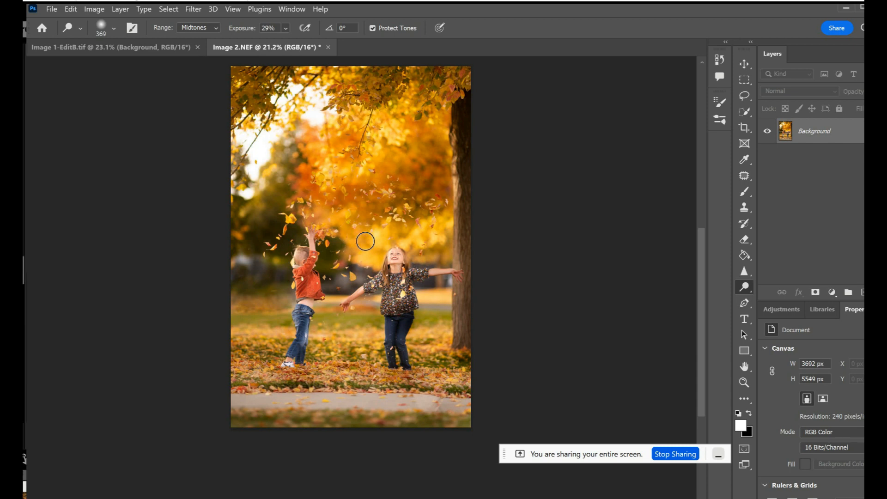
mouse_move(465, 110)
left_mouse_down()
mouse_move(462, 213)
mouse_move(458, 73)
mouse_move(383, 76)
mouse_move(354, 106)
mouse_move(421, 83)
mouse_move(420, 44)
mouse_move(419, 57)
mouse_move(445, 70)
mouse_move(425, 85)
mouse_move(465, 95)
mouse_move(402, 81)
mouse_move(364, 99)
mouse_move(401, 87)
mouse_move(354, 81)
mouse_move(436, 72)
mouse_move(463, 96)
mouse_move(460, 112)
mouse_move(471, 87)
mouse_move(408, 60)
mouse_move(417, 161)
mouse_move(405, 71)
mouse_move(378, 70)
mouse_move(440, 67)
mouse_move(336, 112)
mouse_move(430, 76)
mouse_move(408, 146)
mouse_move(455, 78)
mouse_move(384, 157)
mouse_move(338, 88)
mouse_move(380, 91)
mouse_move(235, 94)
mouse_move(241, 87)
mouse_move(219, 115)
mouse_move(272, 77)
mouse_move(254, 118)
mouse_move(263, 69)
mouse_move(241, 71)
mouse_move(225, 113)
mouse_move(226, 137)
mouse_move(242, 152)
mouse_move(219, 265)
mouse_move(255, 213)
mouse_move(251, 233)
mouse_move(266, 228)
mouse_move(242, 263)
mouse_move(247, 277)
mouse_move(143, 370)
left_mouse_up()
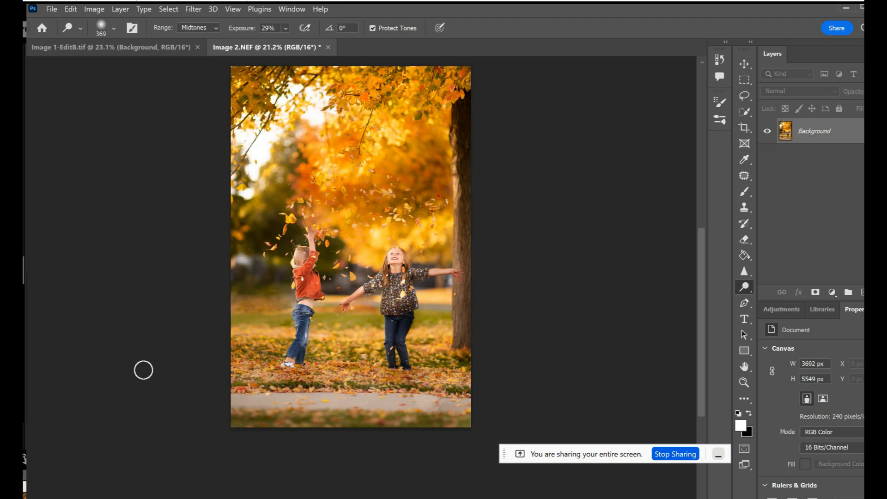
Sample a golden orange from the foliage, switch to the Brush tool and make the sampled orange the foreground color
left_click(742, 160)
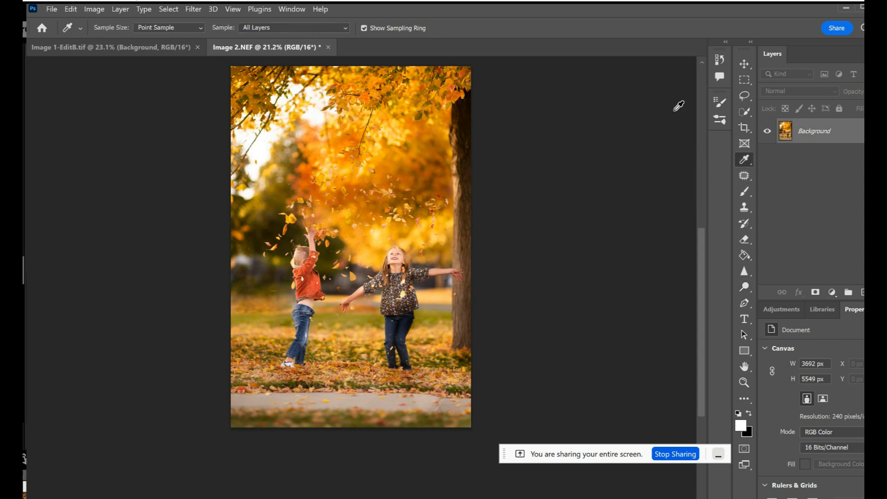
left_click(384, 151)
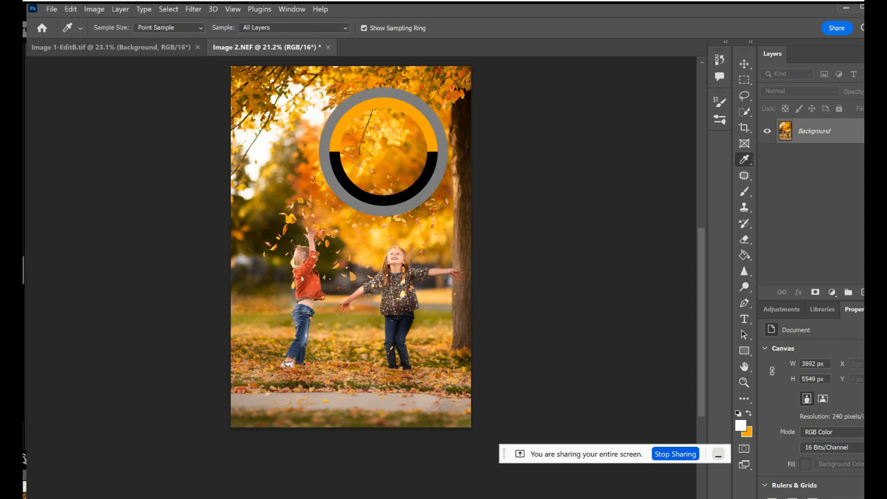
left_click(744, 191)
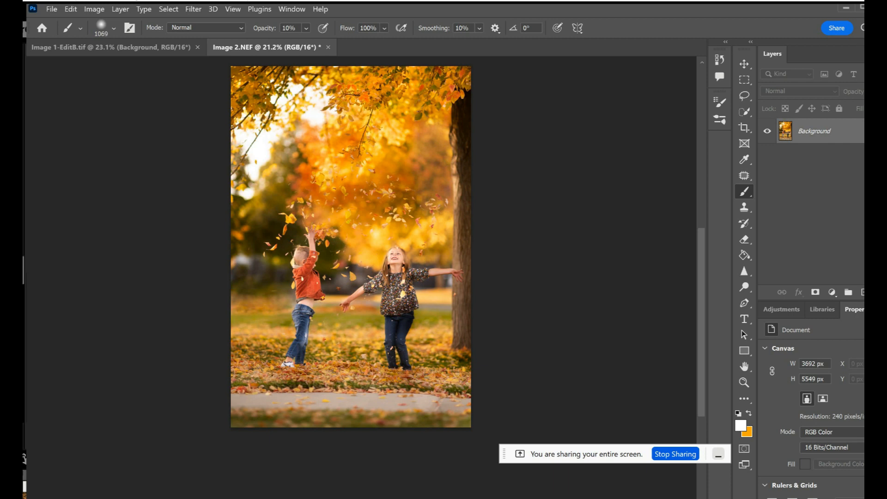
left_click(750, 413)
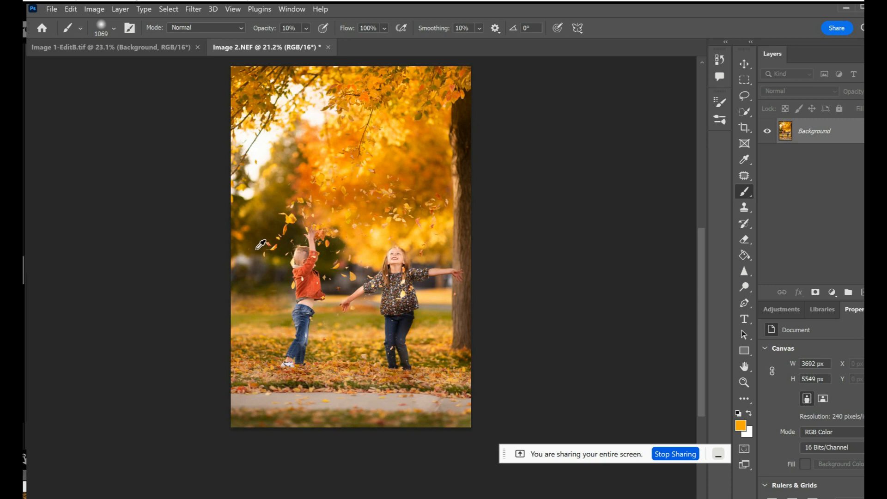
Sample the orange of the boy's jacket as the foreground color and reduce the Brush size to 196 px
scroll(309, 295, "up", 5, "alt")
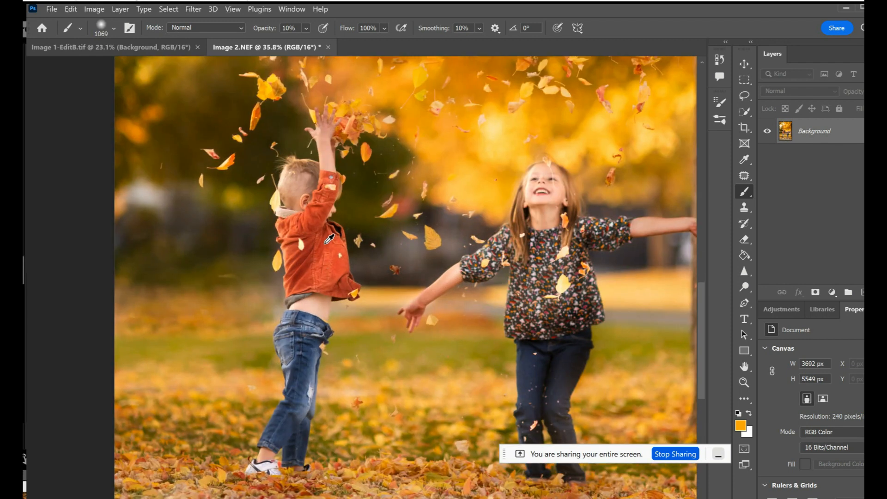
left_click(329, 239, "alt")
left_click(328, 241, "alt")
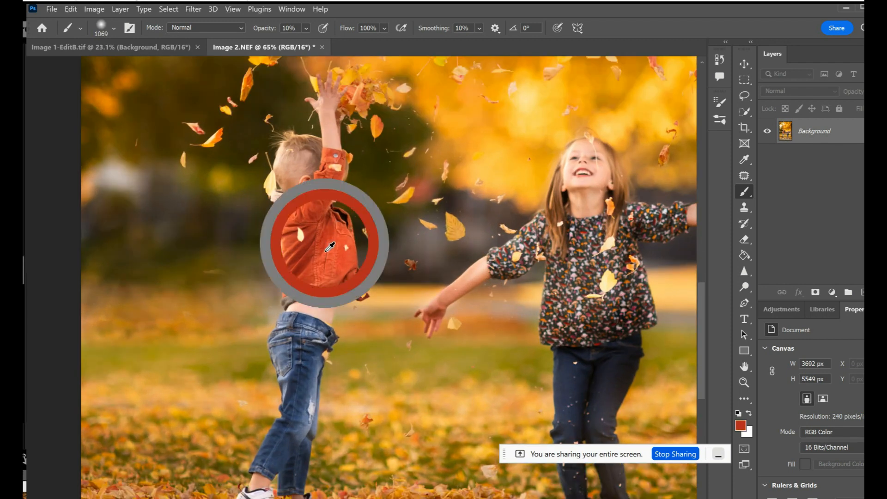
left_click(329, 248, "alt")
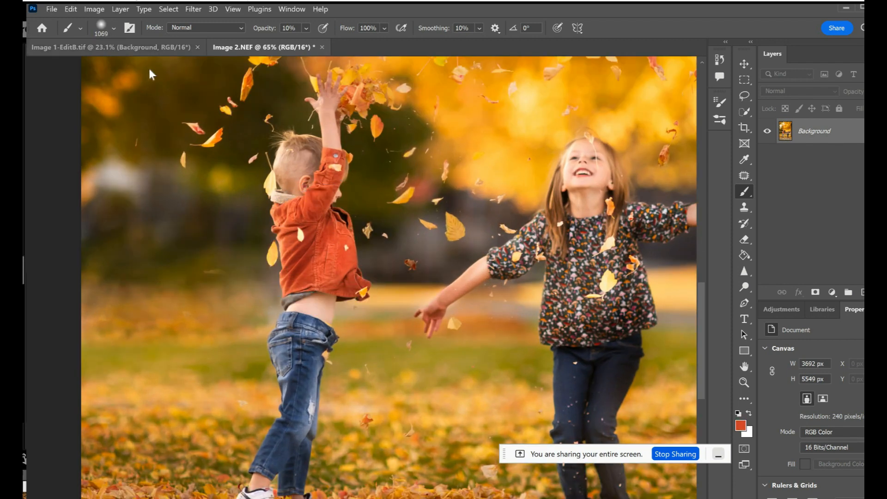
left_click(104, 29)
left_click_drag(164, 68, 152, 67)
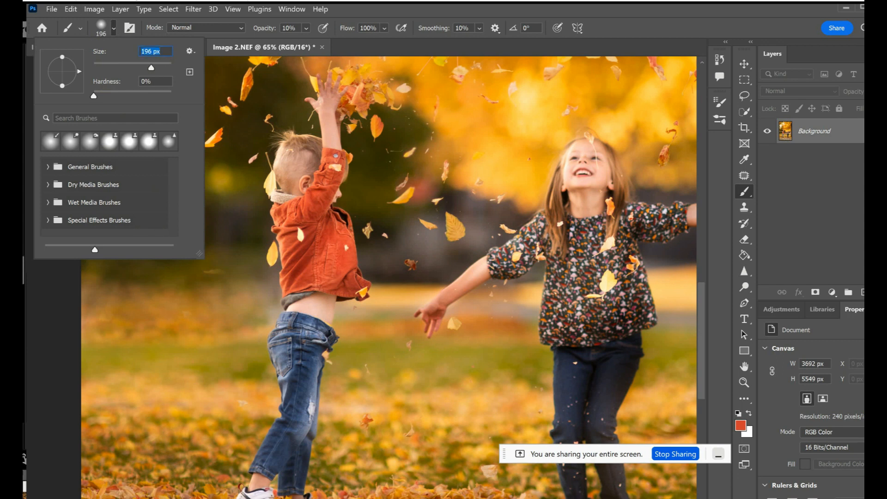
key("Return")
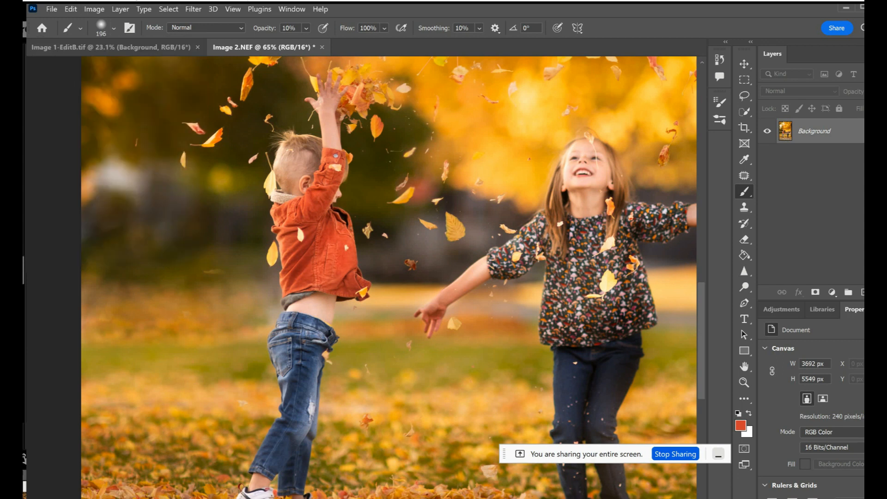
Sample dark tones from the girl's patterned shirt and brush them at 10% opacity over the leaves on its front
left_click(313, 371, "alt")
left_click(587, 267, "alt")
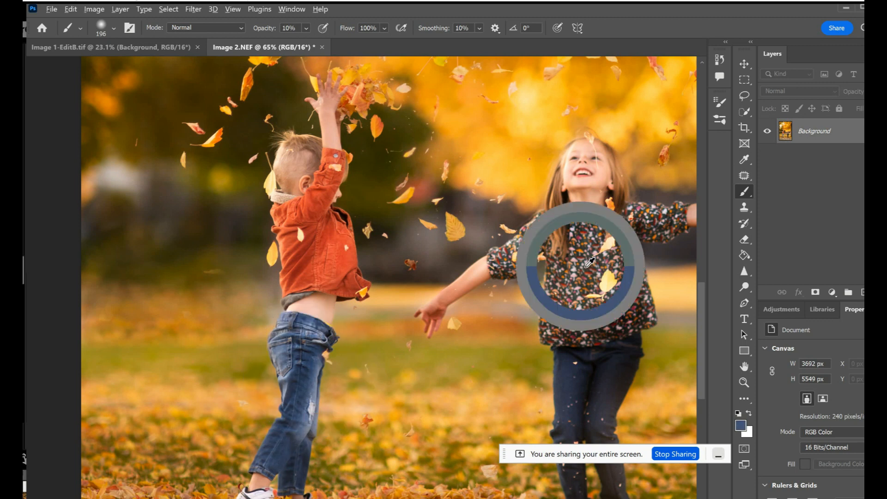
left_click(587, 267, "alt")
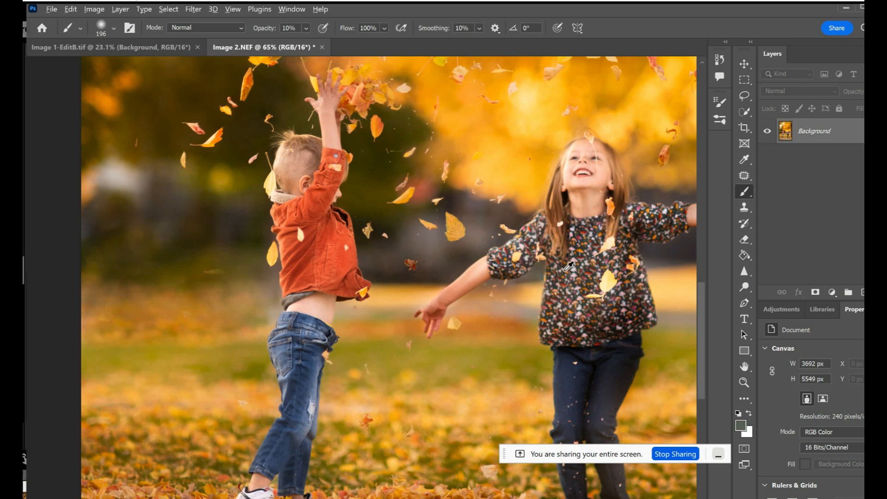
left_click(563, 272, "alt")
left_click_drag(610, 244, 611, 280)
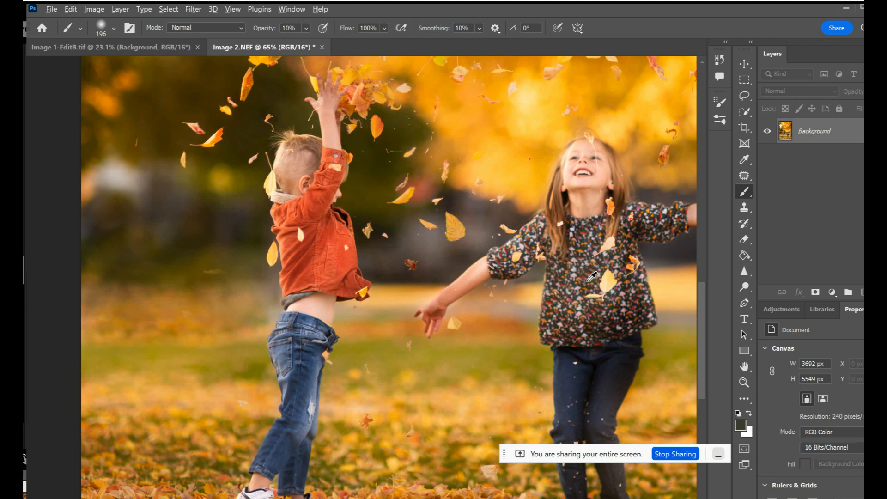
left_click(588, 281, "alt")
left_click_drag(602, 271, 627, 279)
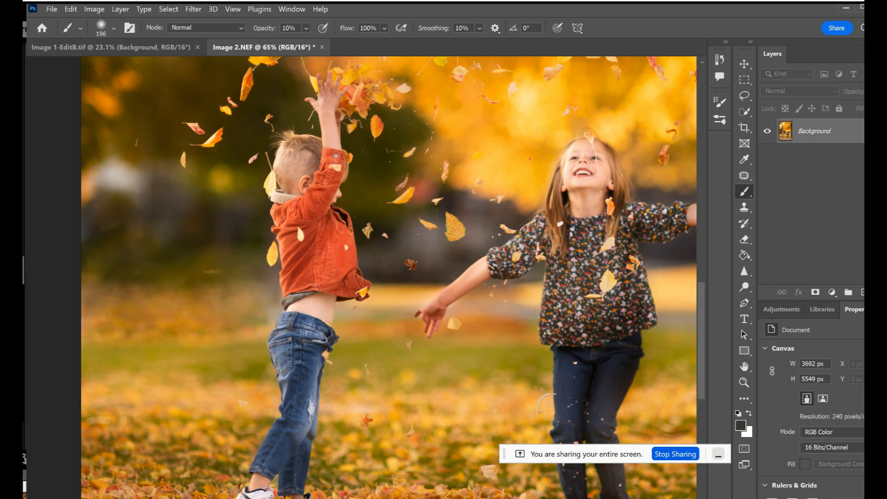
Switch to the Sharpen tool with a 45 px brush at 49% strength for detail work on the girl
scroll(542, 403, "down", 5)
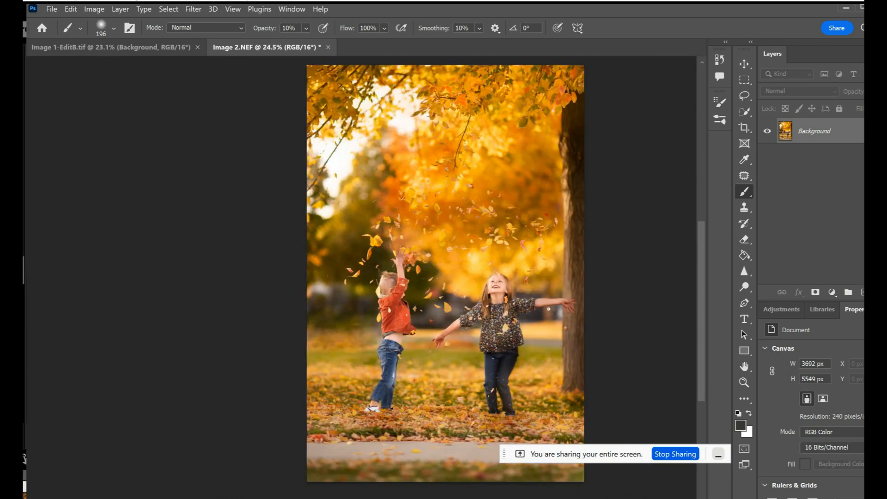
left_click(744, 272)
scroll(519, 305, "up", 3)
scroll(491, 292, "up", 2)
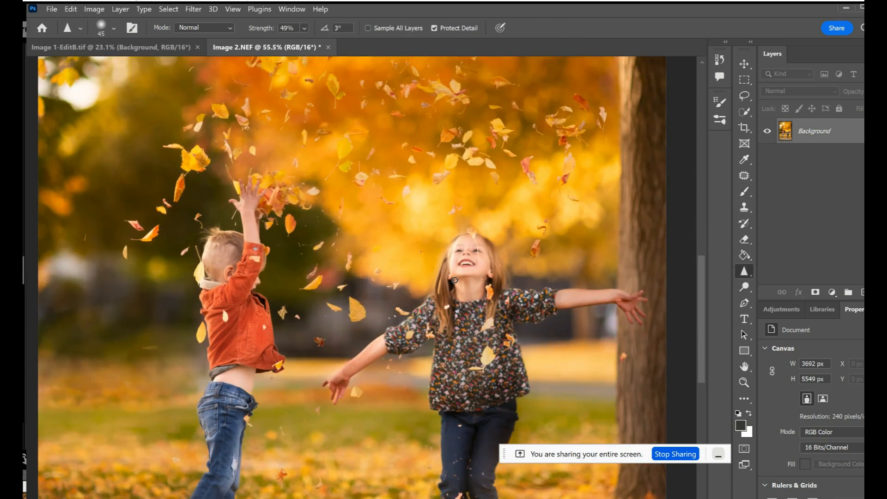
scroll(322, 288, "up", 2)
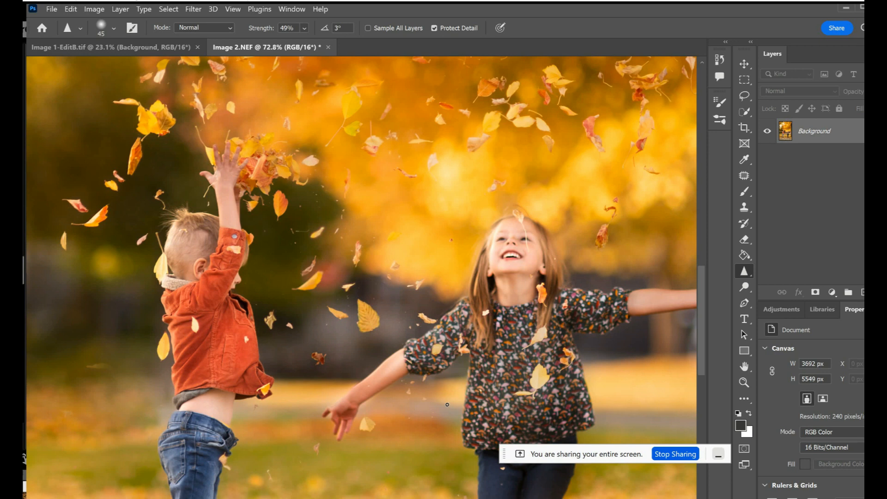
scroll(447, 405, "down", 2)
scroll(446, 404, "down", 2)
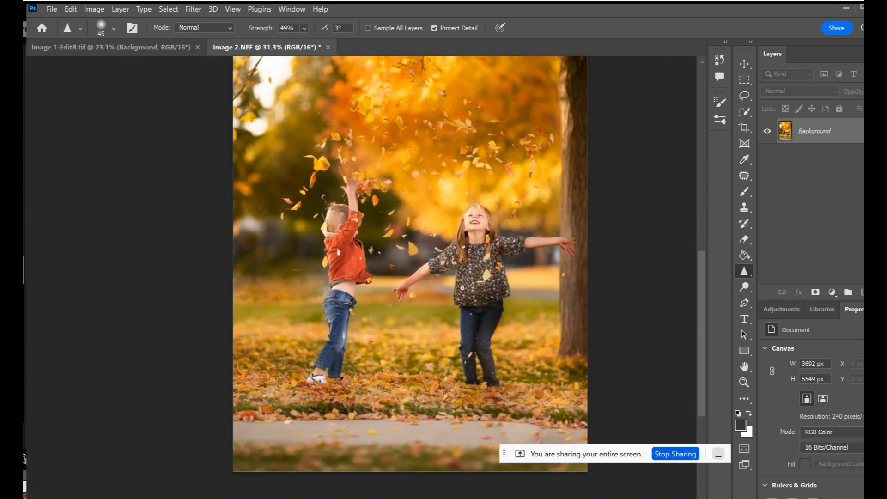
Increase the Sharpen brush size first to 136 px and finally to 369 px
left_click(114, 28)
left_click(140, 67)
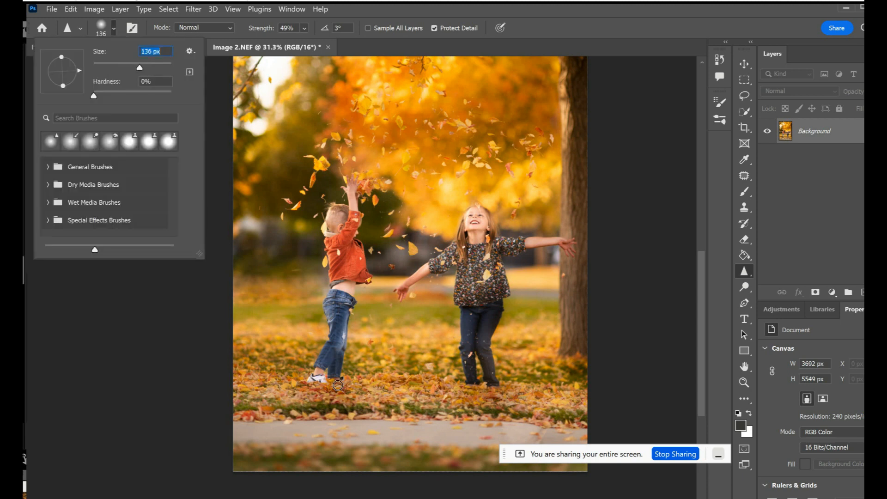
left_click(149, 67)
left_click(158, 67)
key("Return")
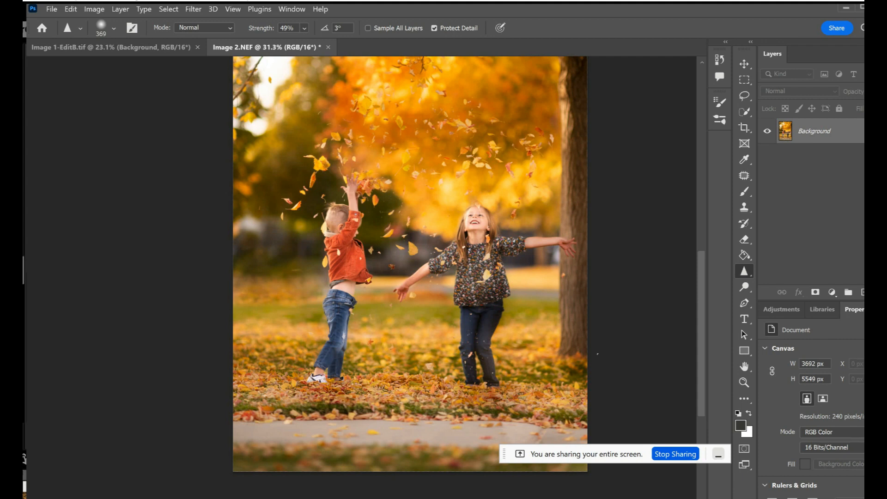
scroll(411, 278, "up", 2)
scroll(593, 268, "down", 3)
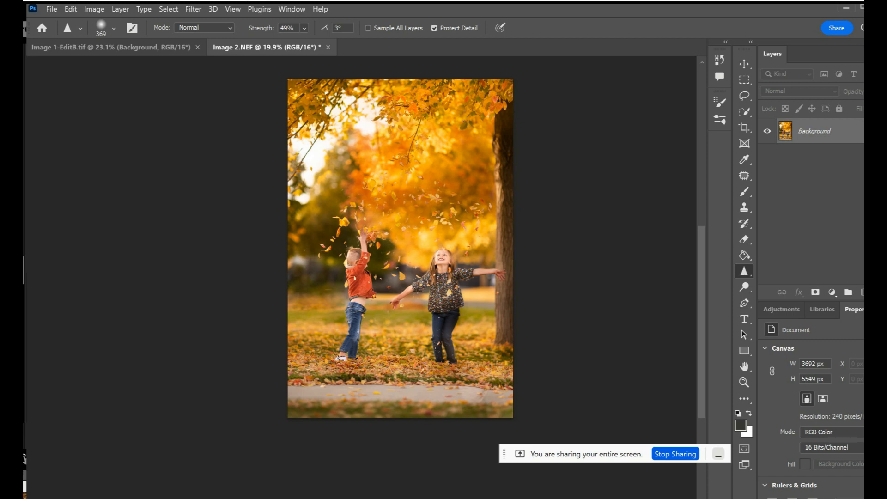
Switch to Lightroom Classic and set the photo of the girl in the orange dress to Temp 6530, Exposure +0.17 and Contrast +3
key("alt+Tab")
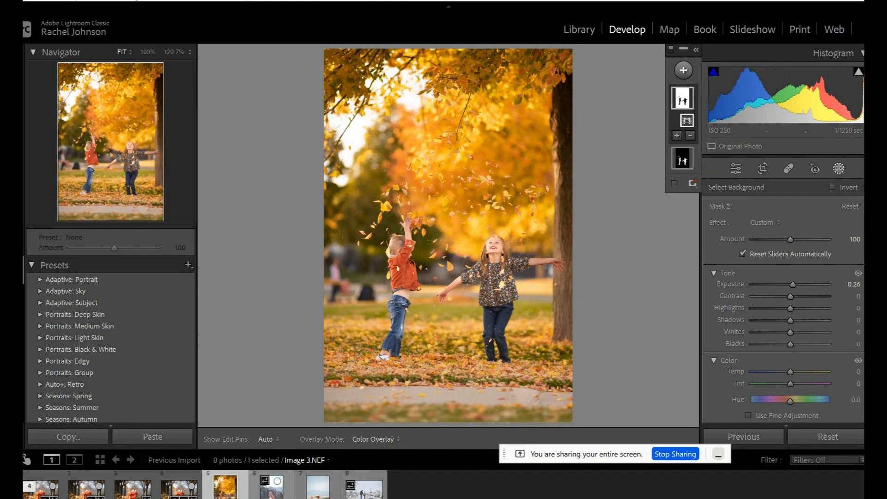
left_click(271, 497)
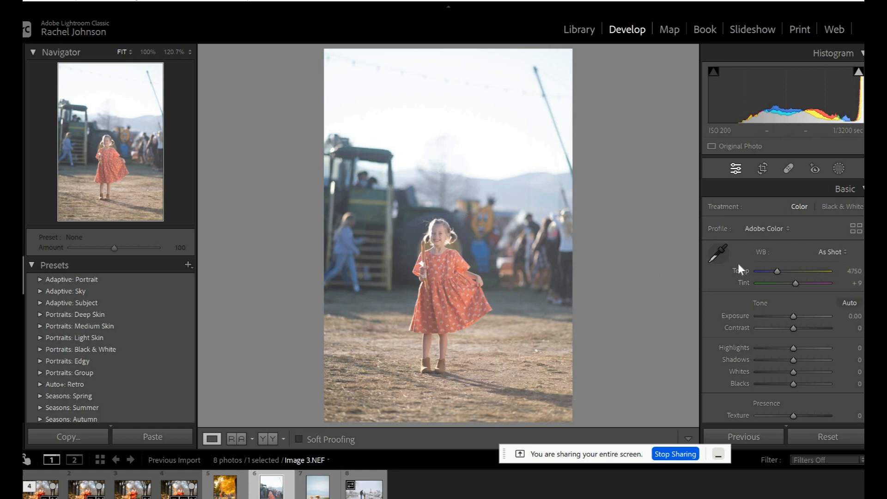
left_click(787, 270)
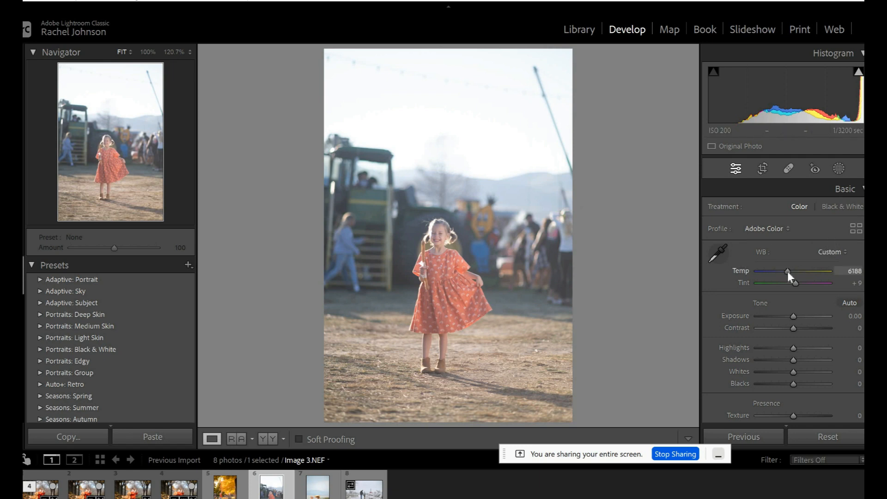
left_click(797, 318)
left_click_drag(797, 317, 800, 331)
Set the photo's Highlights to -46, Shadows to -10 and Blacks to -23
left_click(777, 349)
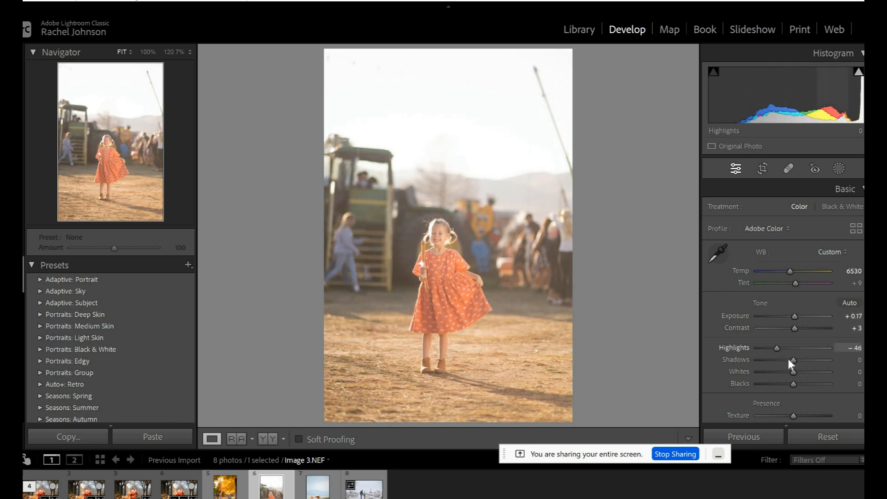
left_click(787, 361)
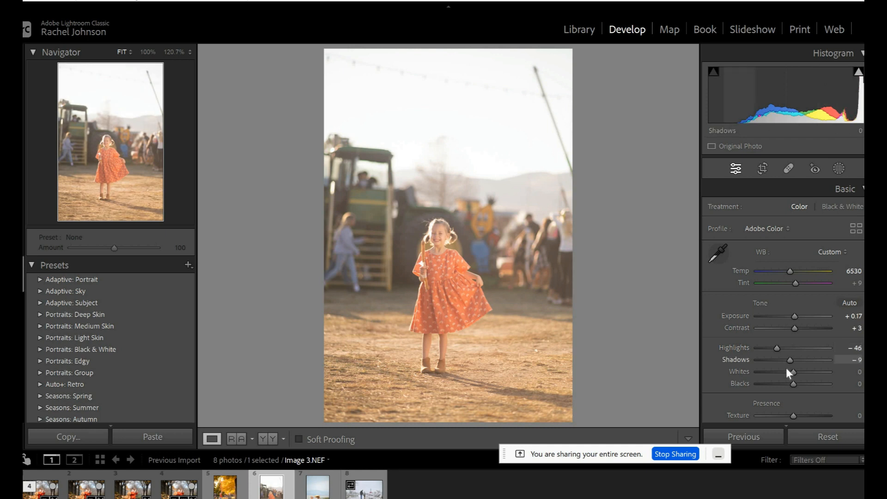
left_click(785, 384)
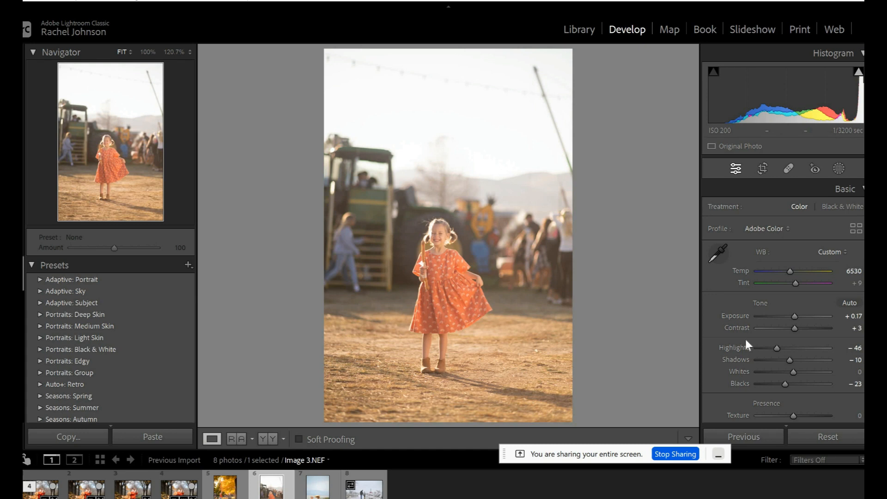
Set the photo's Dehaze to +15 and Vibrance to +7
scroll(777, 351, "down", 2)
left_click(798, 363)
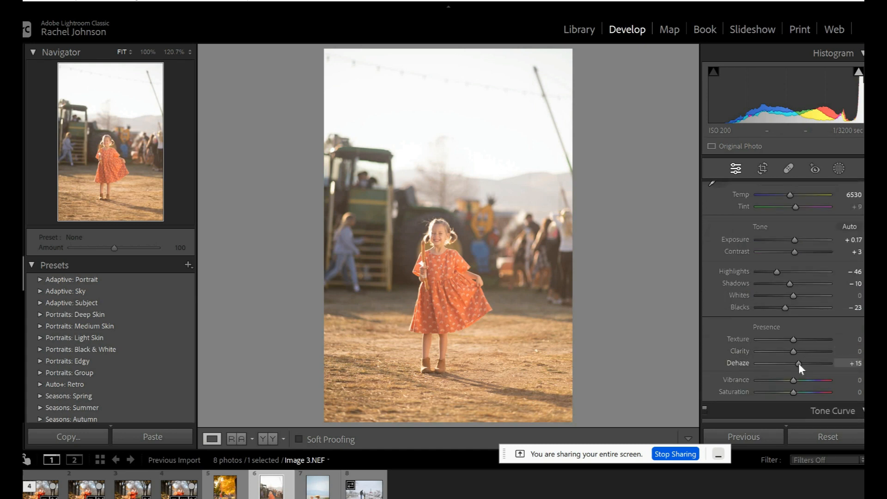
left_click(796, 381)
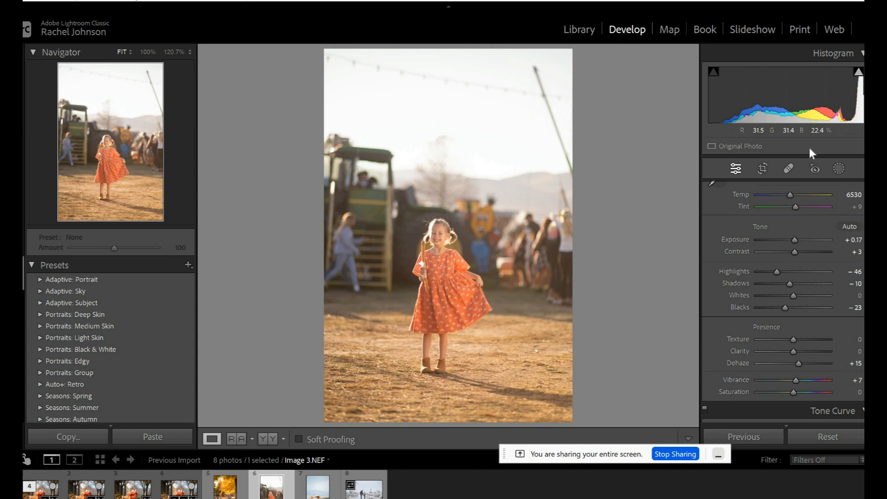
Straighten the photo by about -1.19 degrees, crop it slightly tighter around the girl and apply the crop
left_click(761, 169)
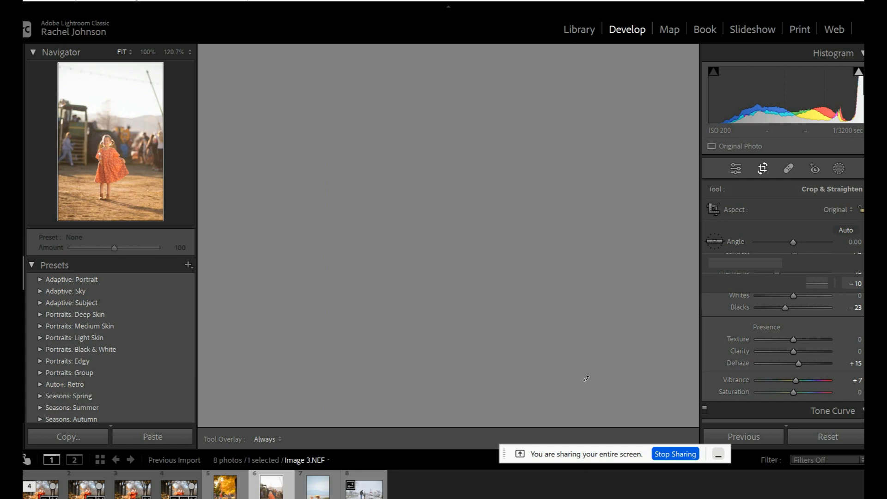
key("o")
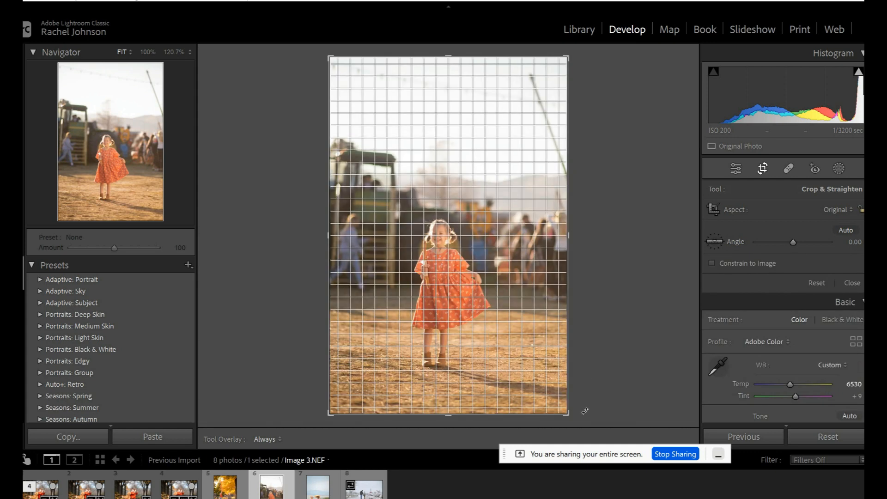
left_click_drag(585, 405, 583, 403)
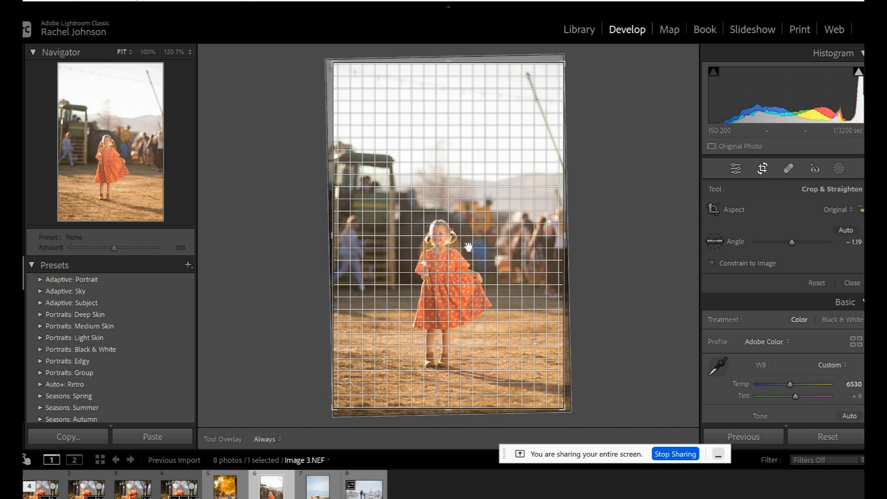
left_click(556, 83)
left_click_drag(555, 80, 558, 77)
left_click(760, 167)
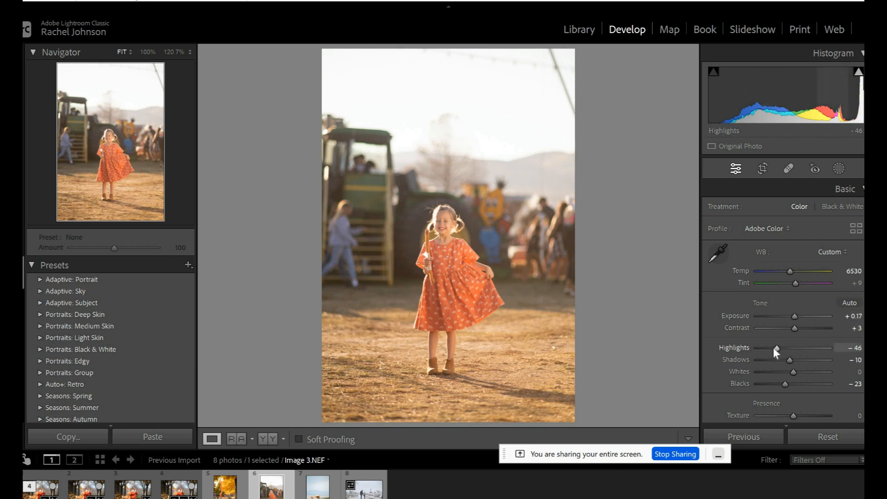
Lower the photo's Highlights to -100 and raise its Shadows to +3
left_click_drag(777, 348, 723, 357)
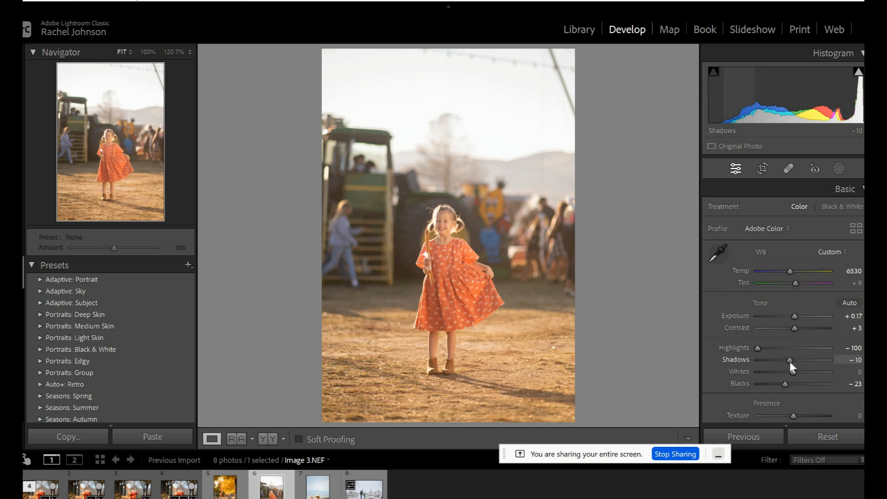
mouse_move(796, 363)
left_mouse_down()
mouse_move(786, 363)
mouse_move(794, 363)
left_mouse_up()
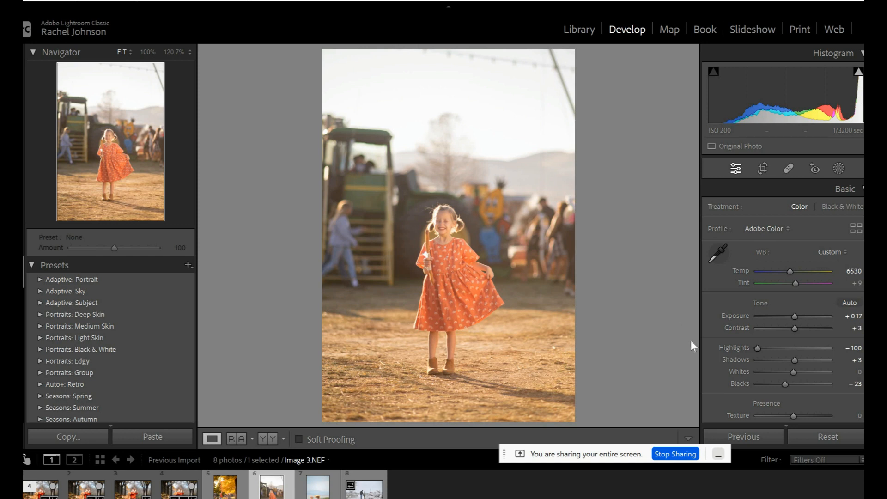
Add a subject mask for the girl and set its Exposure to 0.26 and Shadows to 10
left_click(836, 172)
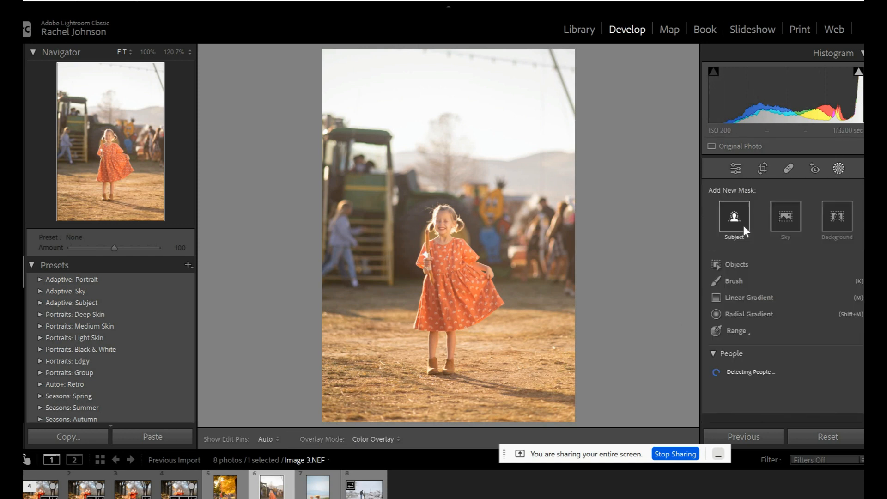
left_click(744, 226)
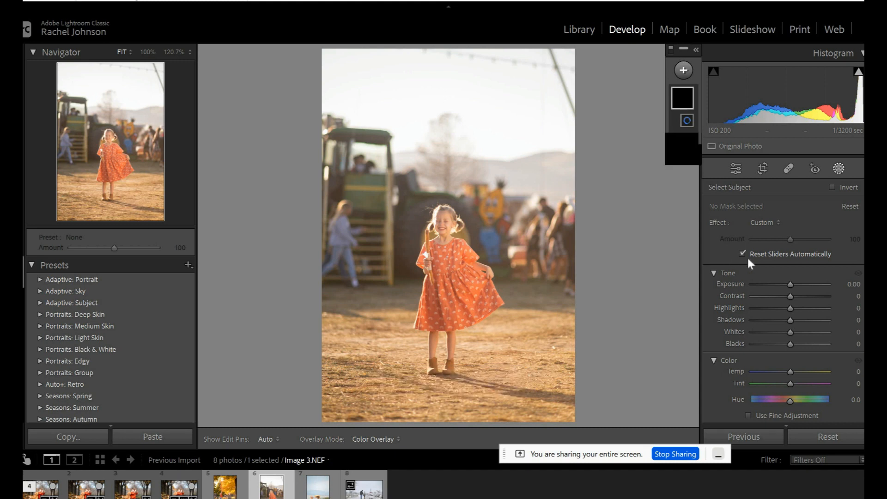
left_click_drag(789, 283, 794, 285)
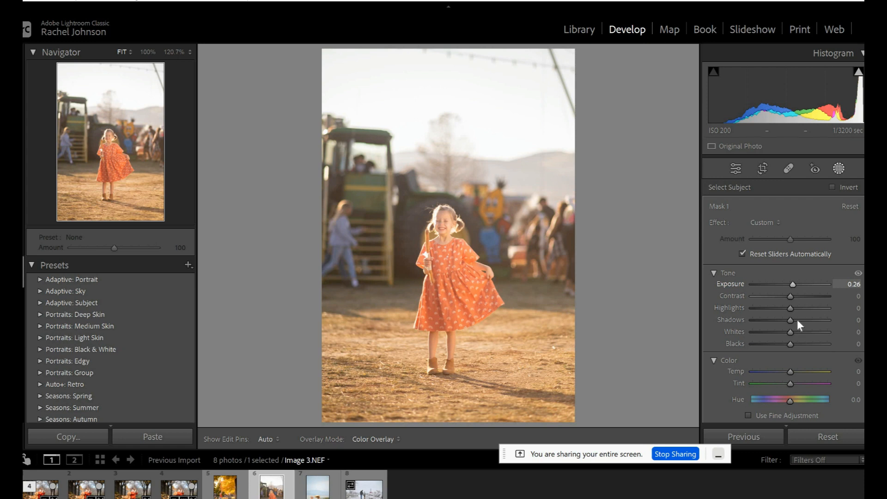
left_click_drag(791, 320, 794, 319)
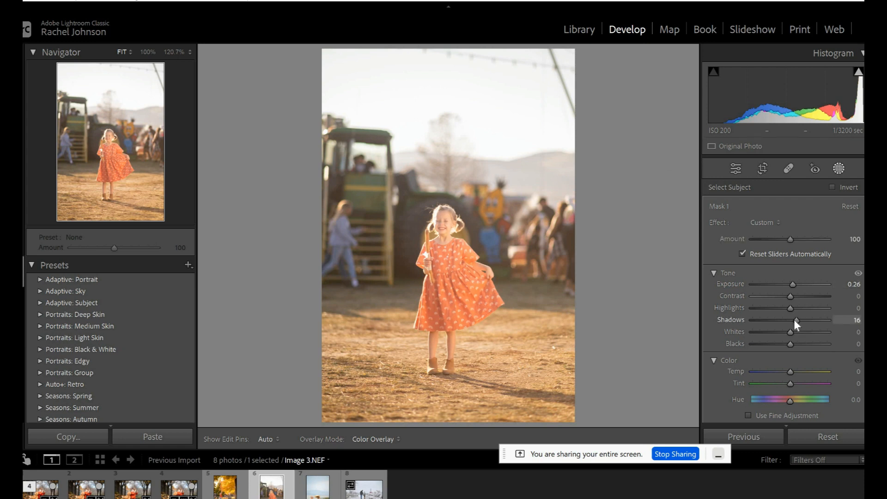
Set the subject mask's Blacks to -21, Whites to 15 and Highlights to -10
left_click(783, 344)
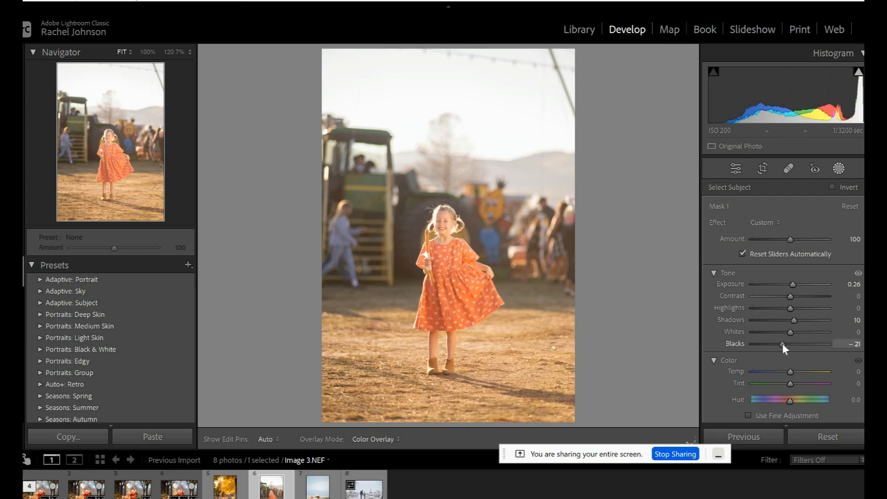
left_click(796, 332)
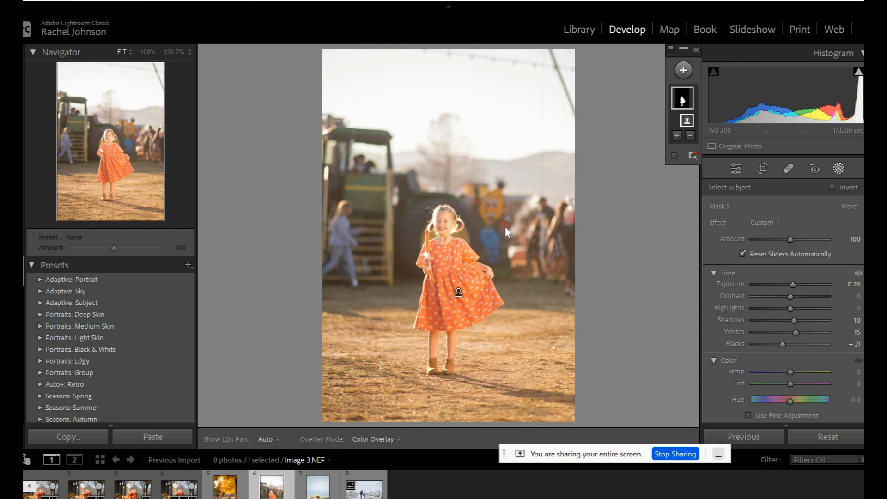
left_click(786, 306)
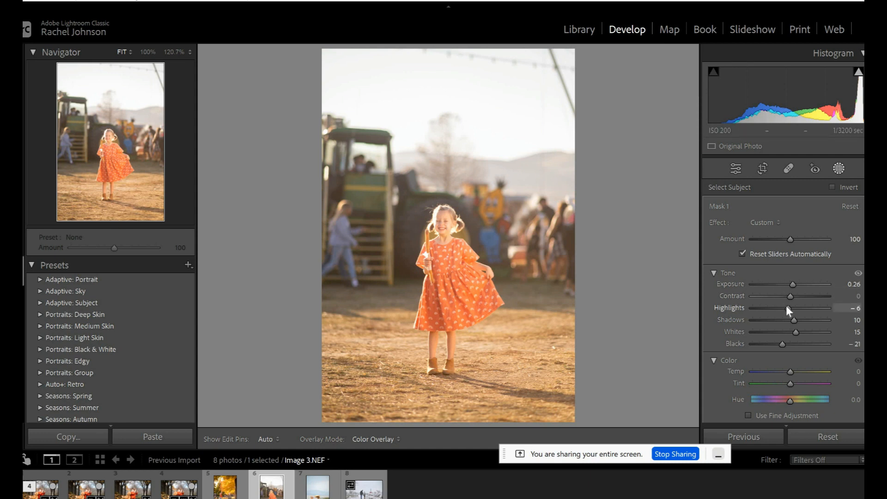
left_click(564, 301)
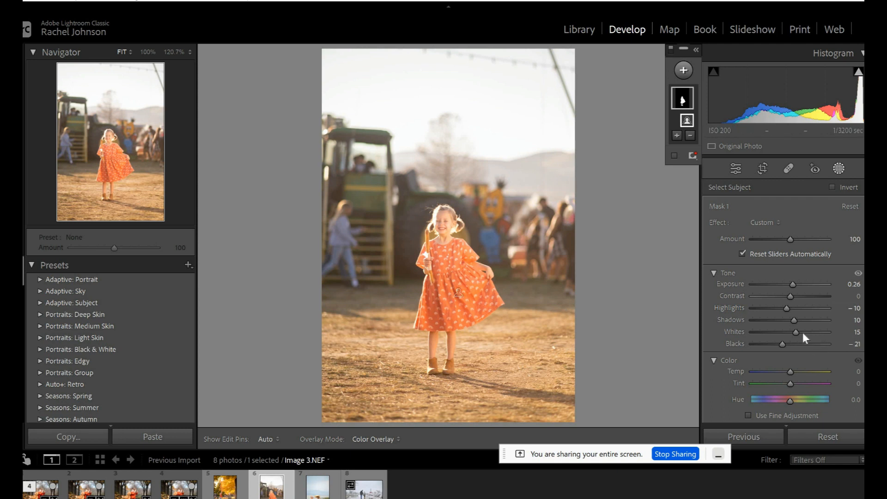
Add a background mask and set its Dehaze to 18, Saturation to 10 and Exposure to 0.19
left_click(692, 131)
left_click(691, 131)
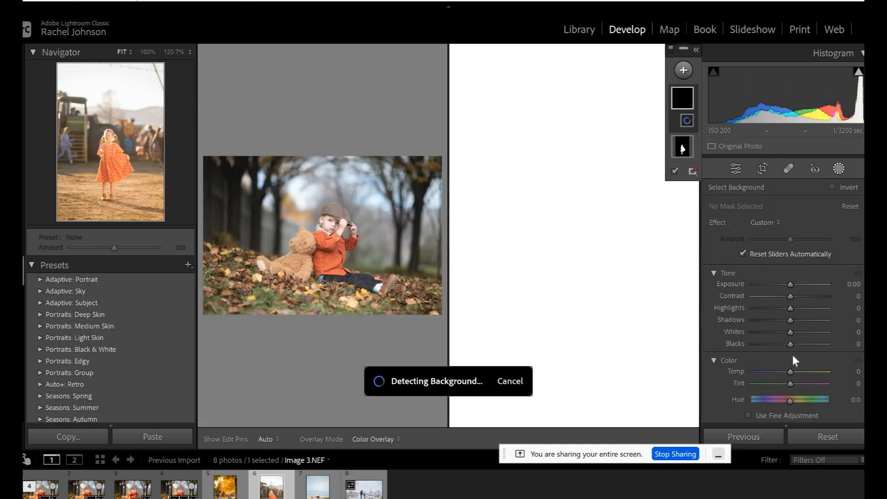
scroll(793, 356, "down", 3)
scroll(792, 355, "down", 2)
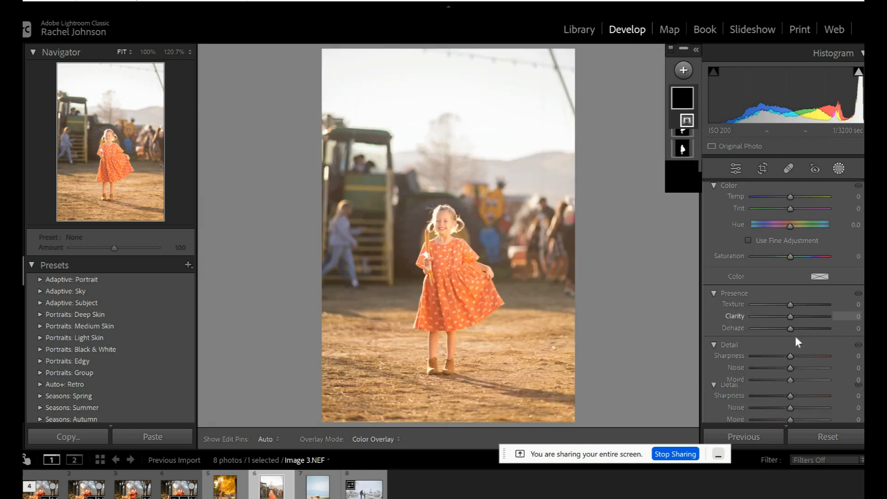
left_click(797, 329)
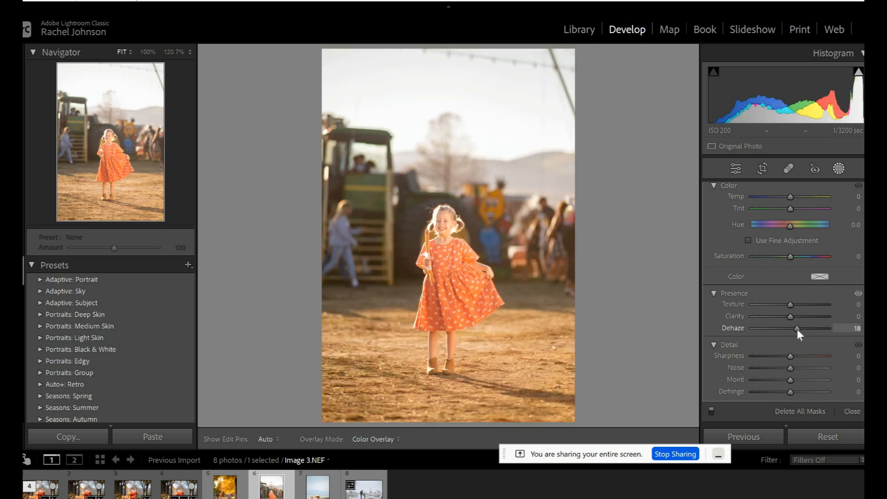
left_click_drag(789, 256, 792, 257)
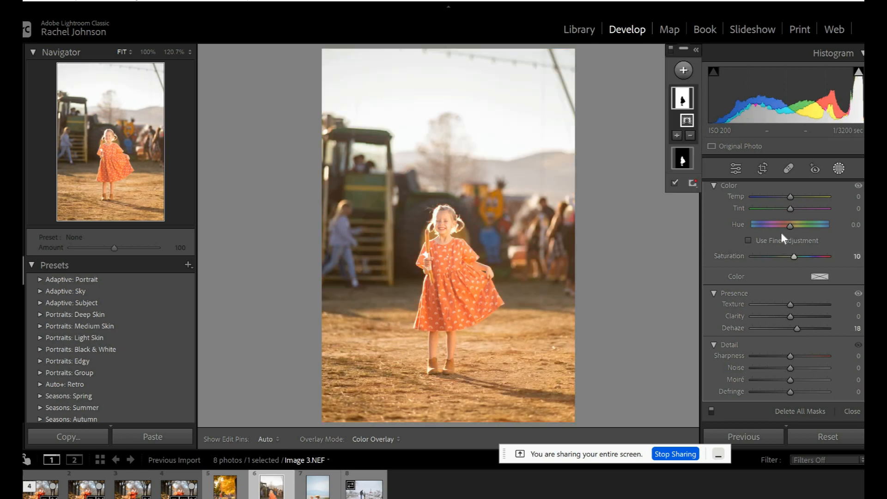
scroll(785, 235, "up", 4)
scroll(790, 222, "up", 4)
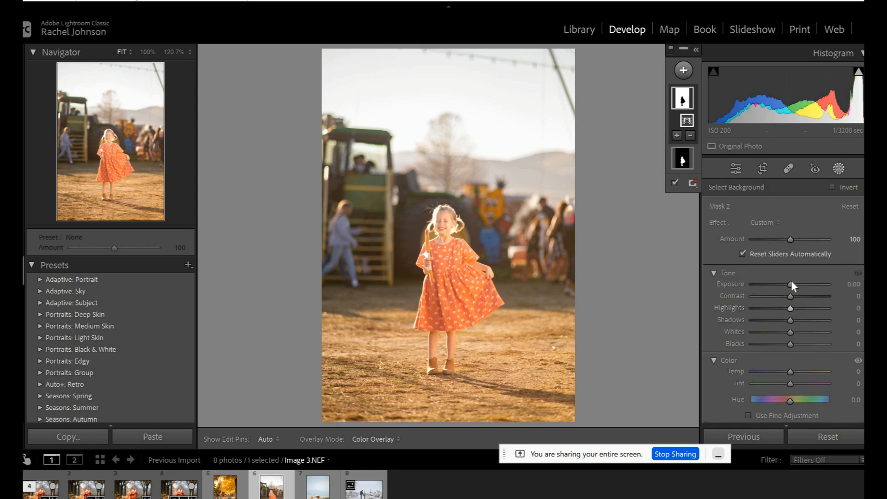
left_click_drag(789, 283, 793, 287)
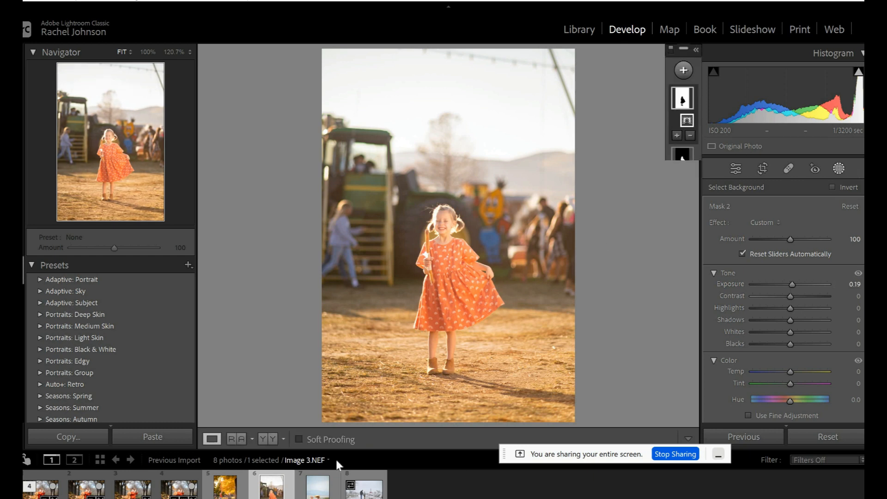
Open Image 3.NEF for editing in Adobe Photoshop 2023
right_click(268, 399)
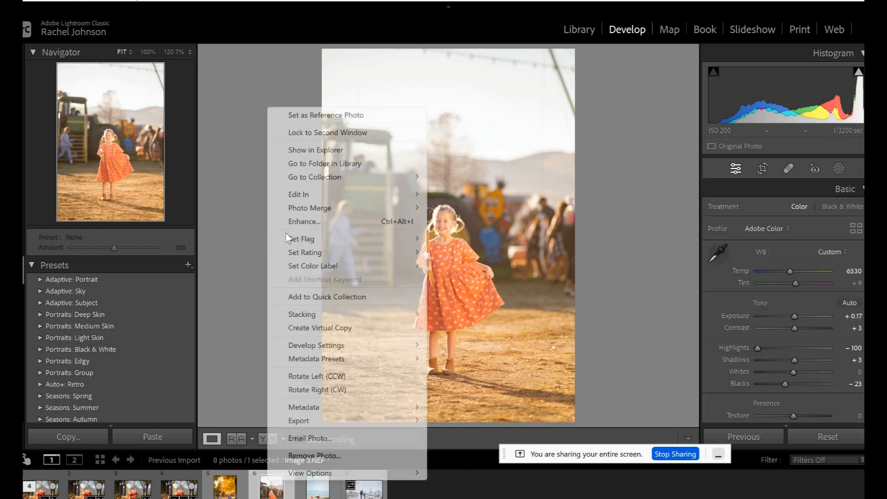
mouse_move(406, 195)
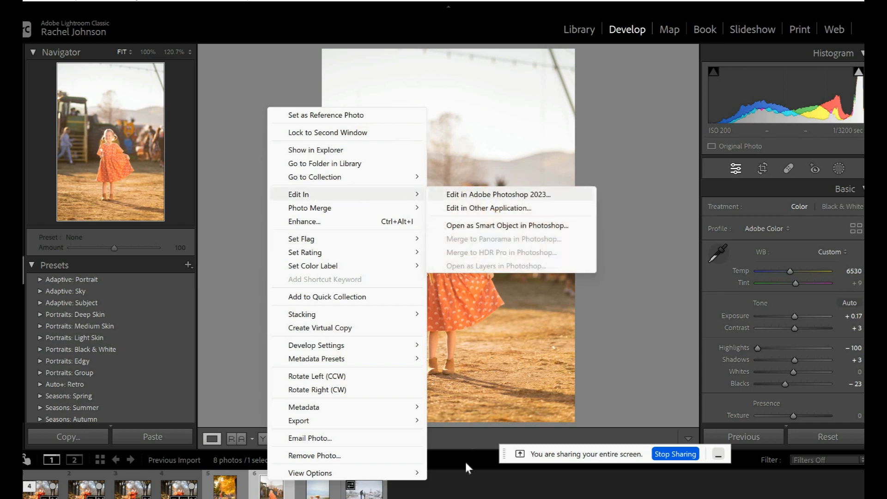
left_click(448, 480)
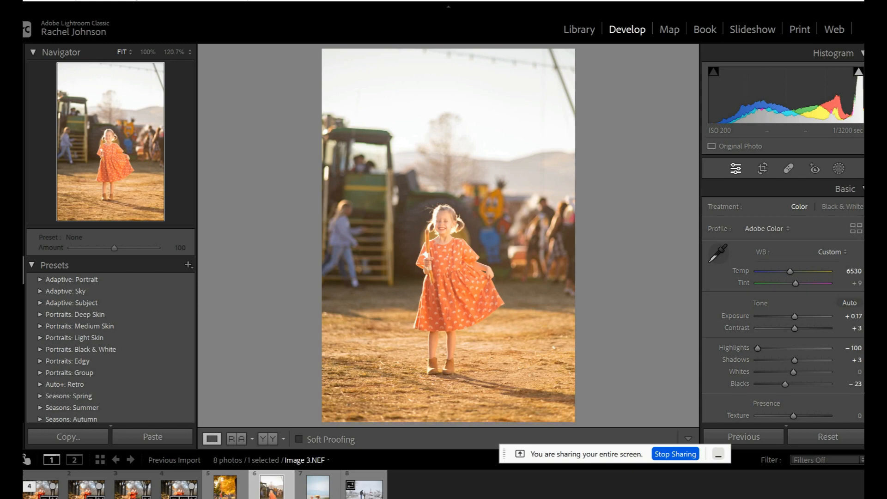
key("ctrl+e")
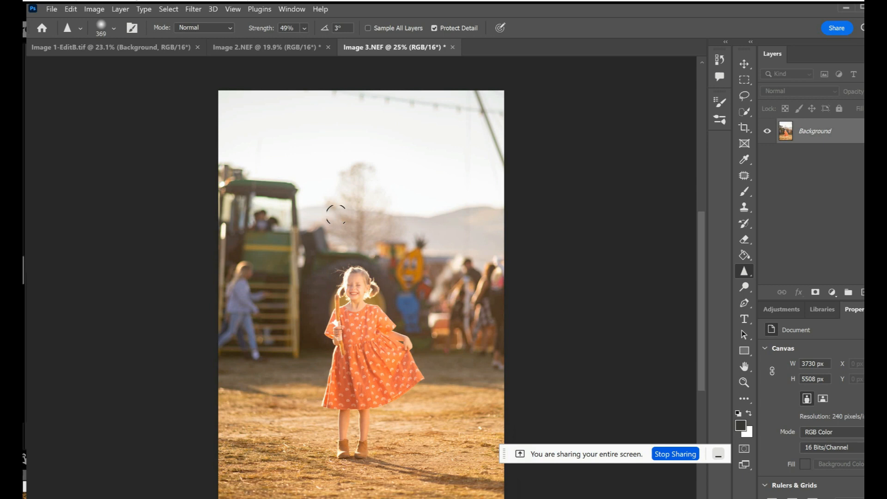
Remove the dark pole and nearby string lights from the sky using the Clone Stamp at 100% opacity
scroll(457, 207, "down", 2)
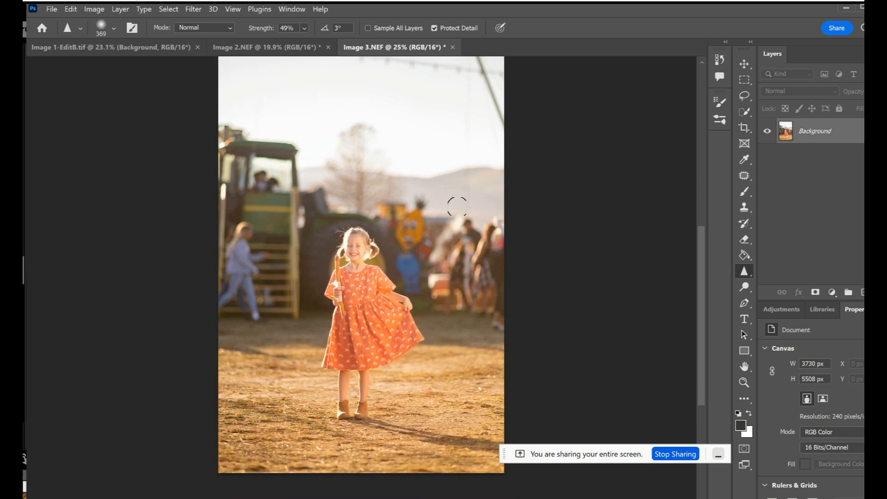
scroll(457, 206, "up", 1)
scroll(455, 203, "down", 1)
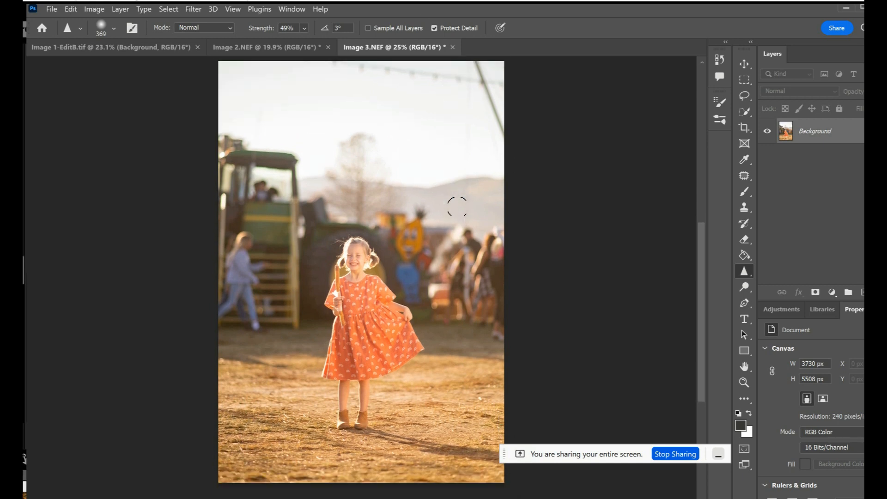
left_click(745, 209)
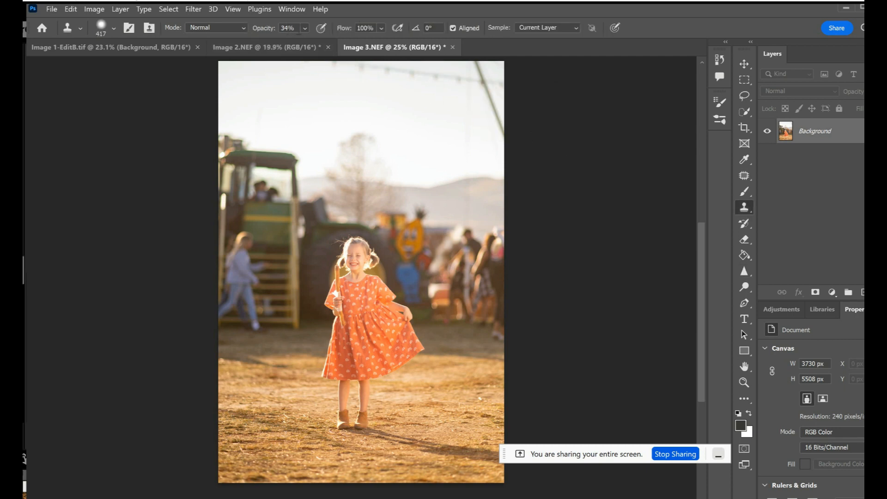
left_click(305, 28)
left_click_drag(319, 43, 356, 42)
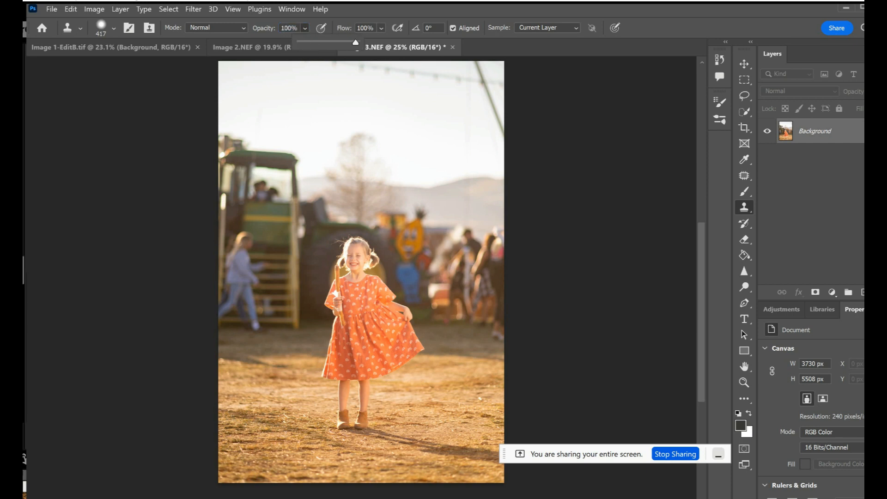
left_click(459, 127, "alt")
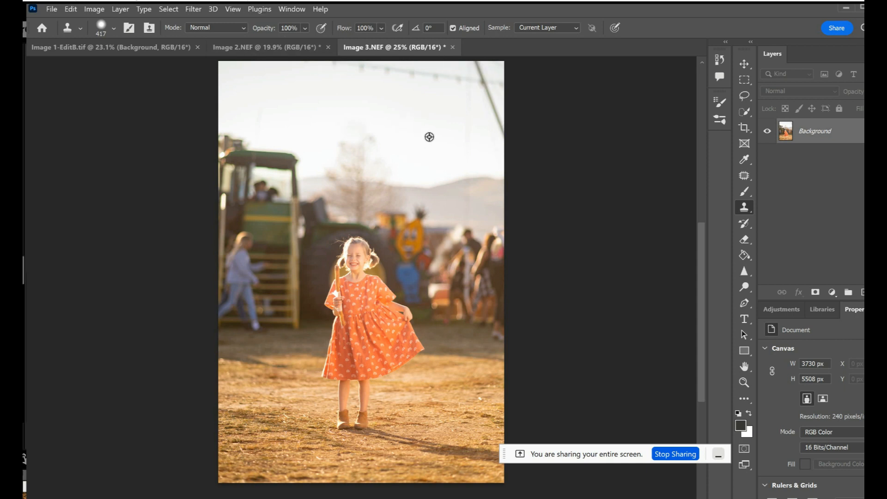
mouse_move(508, 131)
left_mouse_down()
mouse_move(487, 100)
mouse_move(521, 130)
mouse_move(488, 79)
mouse_move(510, 84)
mouse_move(509, 95)
mouse_move(483, 70)
mouse_move(436, 72)
mouse_move(452, 79)
left_mouse_up()
left_click(481, 115, "alt")
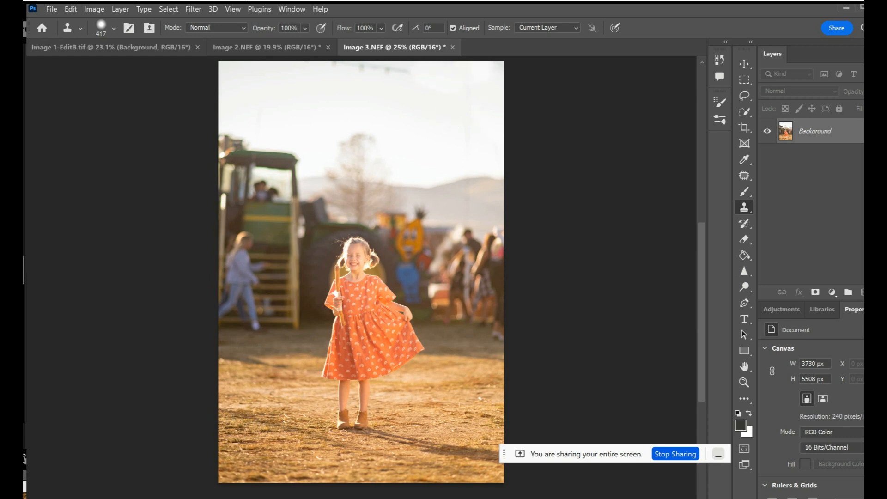
Clone clean sky over the remaining string lights and the upper branches of the bare tree
left_click(427, 101, "alt")
left_click_drag(397, 87, 312, 78)
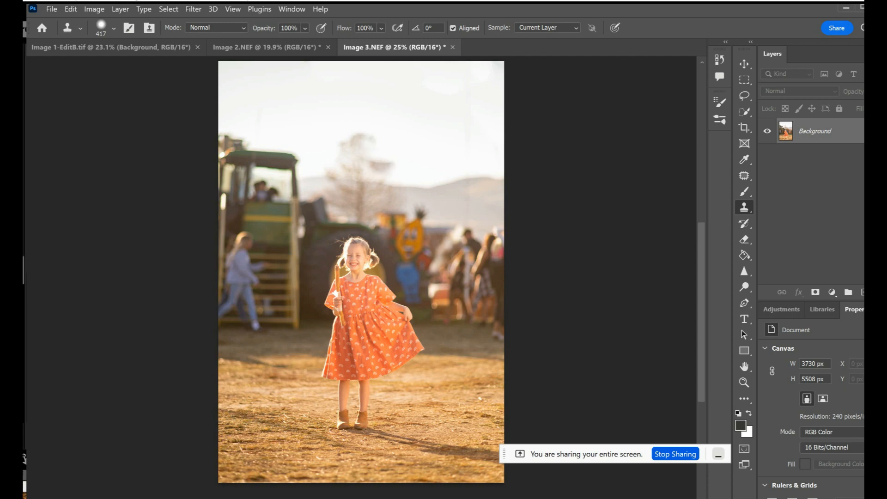
left_click(438, 137, "alt")
mouse_move(379, 152)
left_mouse_down()
mouse_move(349, 142)
mouse_move(397, 162)
mouse_move(331, 164)
left_mouse_up()
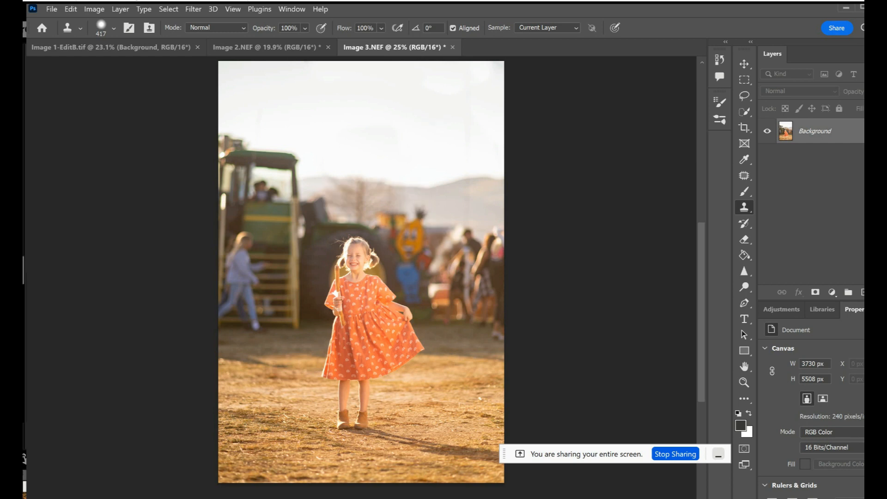
Set the foreground color to black, hex 000000
left_click(747, 287)
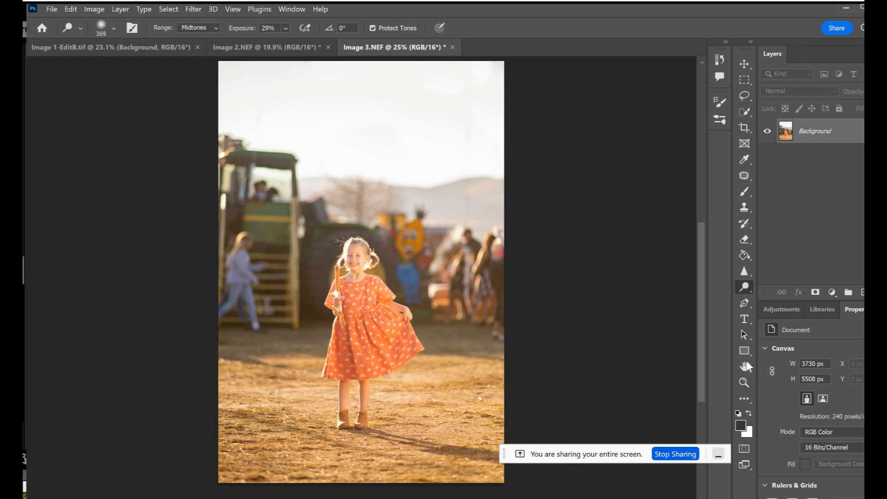
left_click(745, 429)
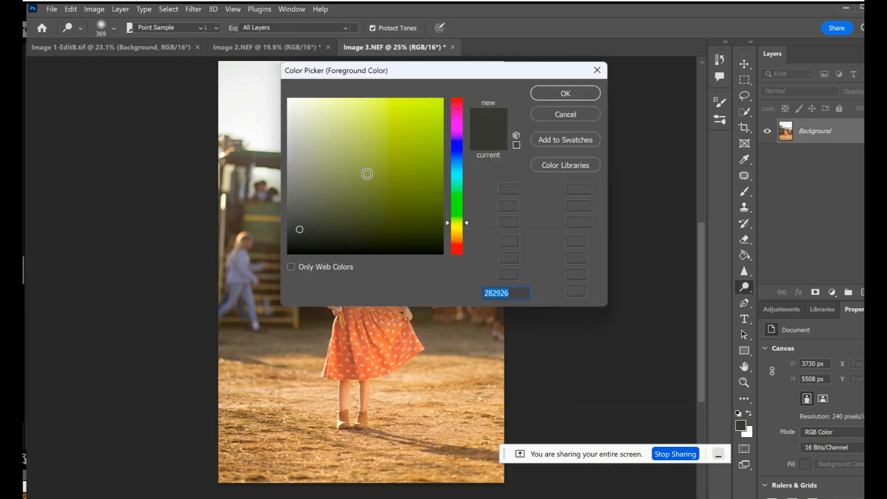
type("000000")
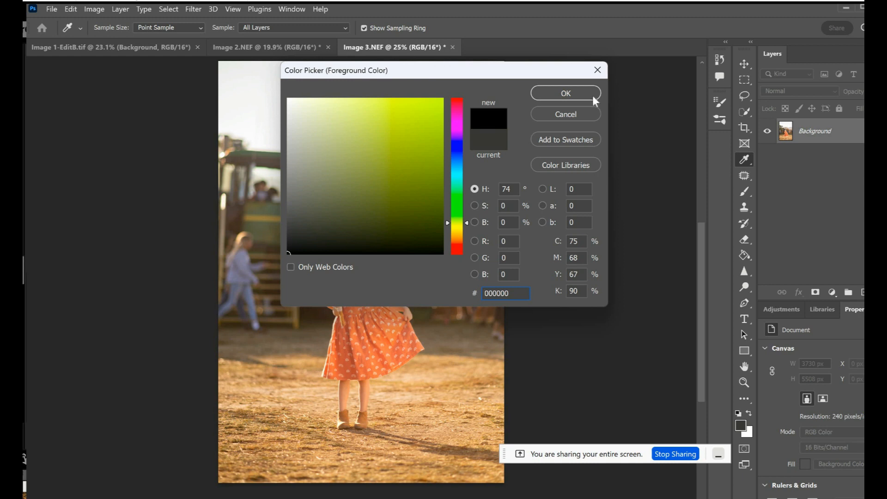
key("Return")
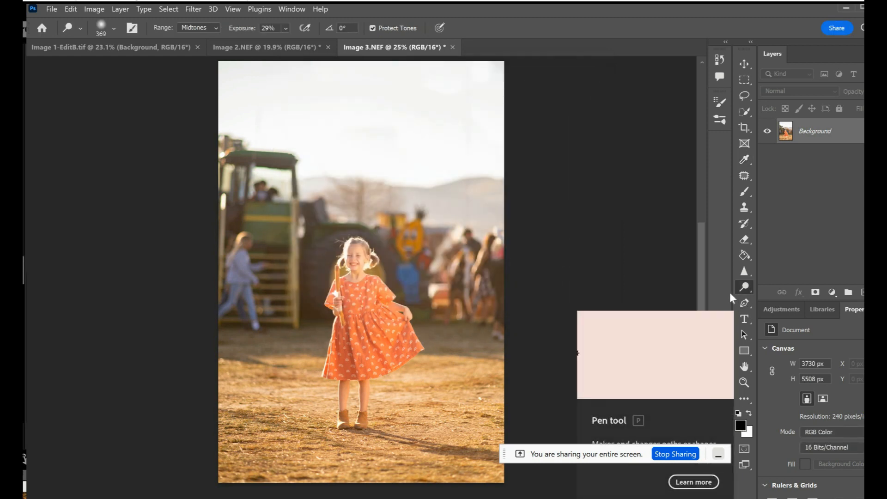
Darken the background and the ground around the girl using the Burn tool with an 801 px brush
right_click(753, 282)
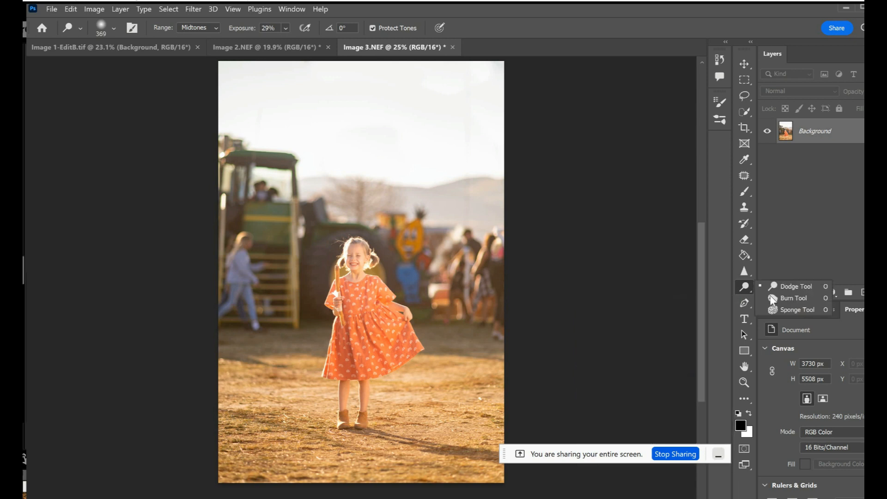
left_click(770, 296)
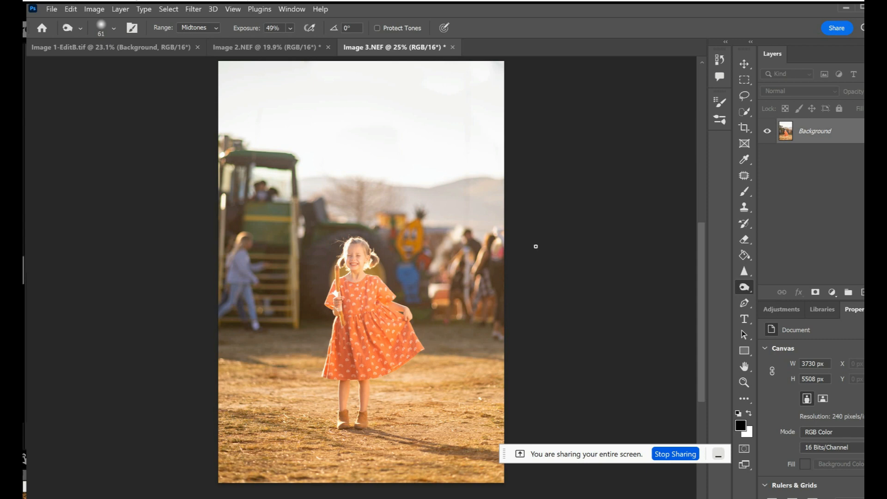
left_click(114, 29)
left_click_drag(117, 67, 162, 70)
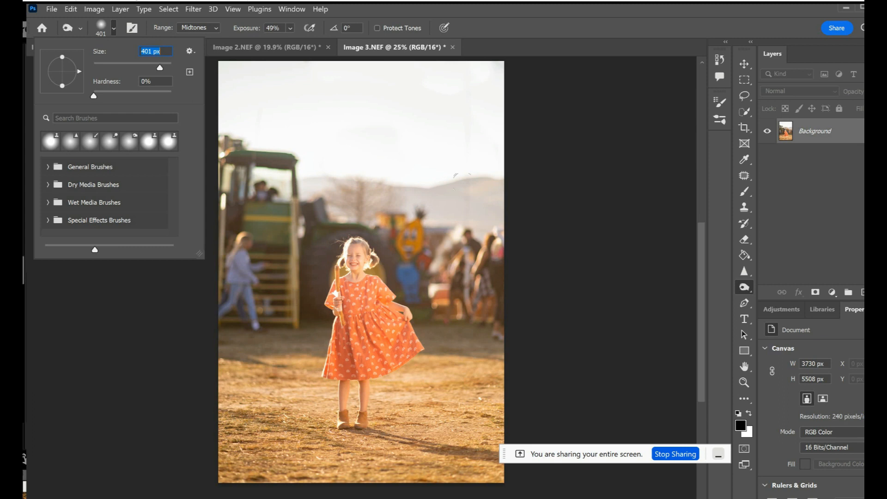
type("801")
key("Return")
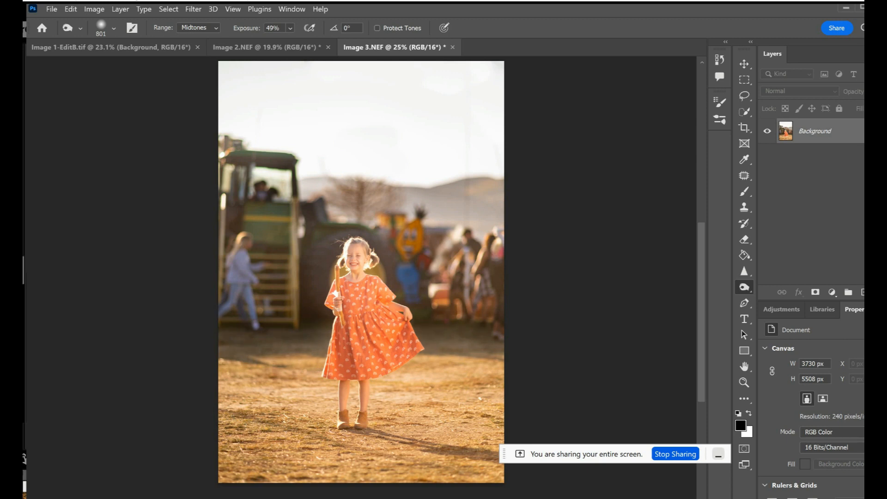
mouse_move(233, 420)
left_mouse_down()
mouse_move(267, 434)
mouse_move(302, 471)
left_mouse_up()
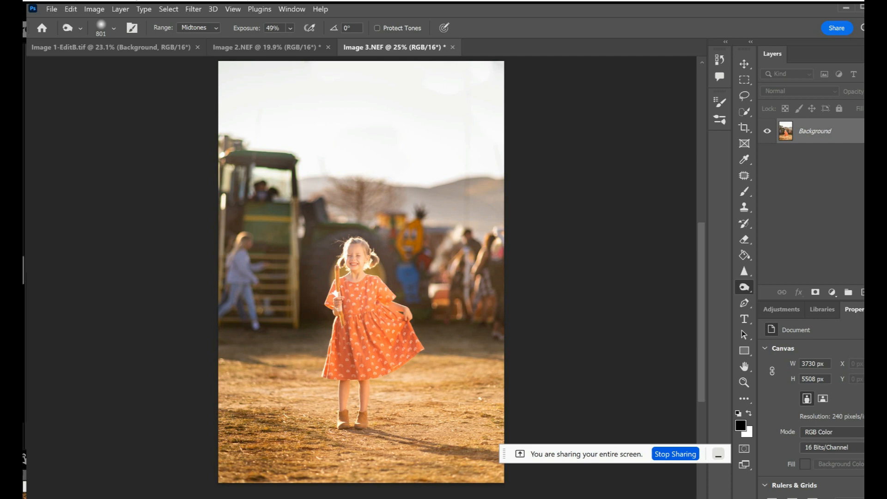
Try to deepen the girl's shadow on the ground near her feet with the Burn tool
left_click_drag(369, 433, 509, 457)
scroll(361, 277, "up", 3)
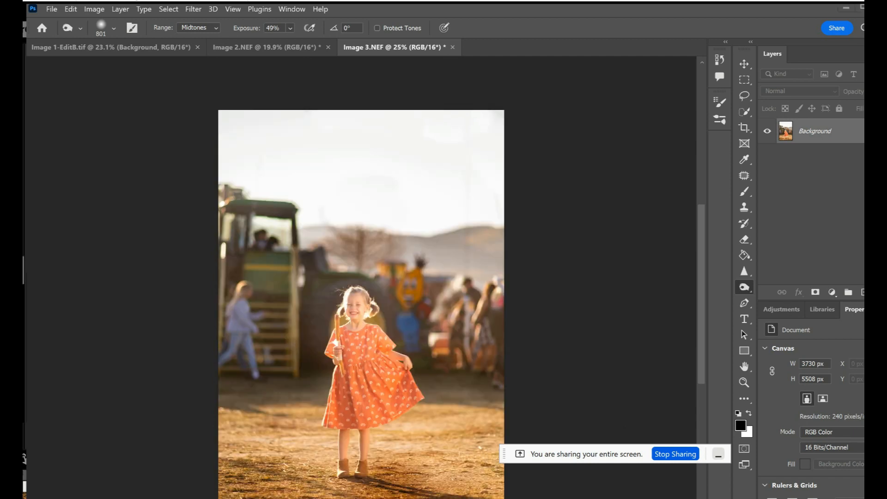
Switch to Lightroom Classic to compare with the version of the photo there, and return to Photoshop
left_click(323, 498)
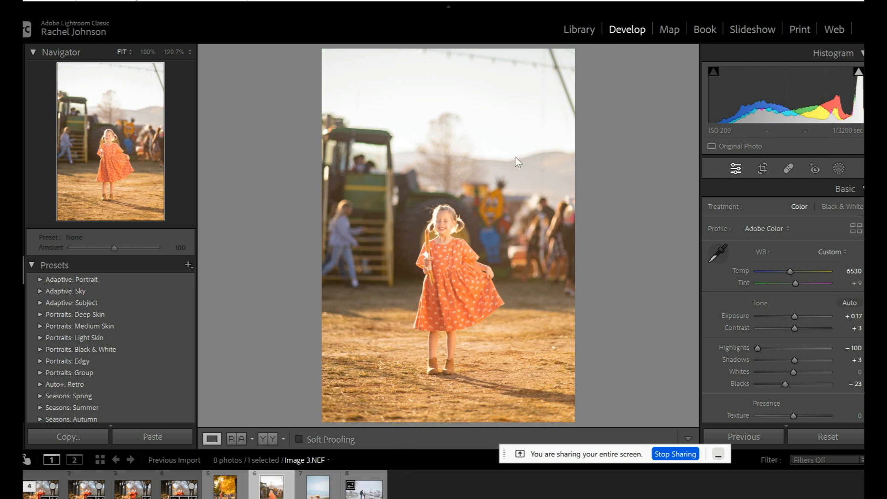
key("ctrl+q")
left_click(511, 268)
left_click(540, 284)
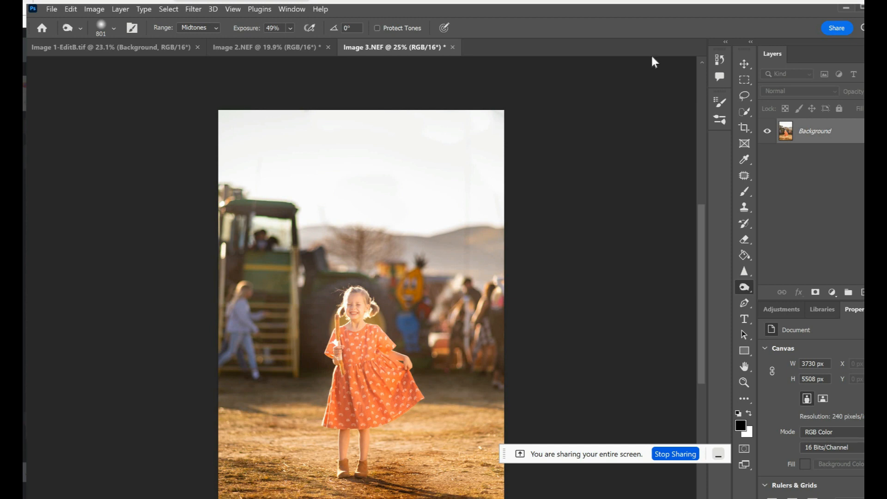
Maximize the Photoshop window and undo the last burn stroke on the ground
left_click(862, 7)
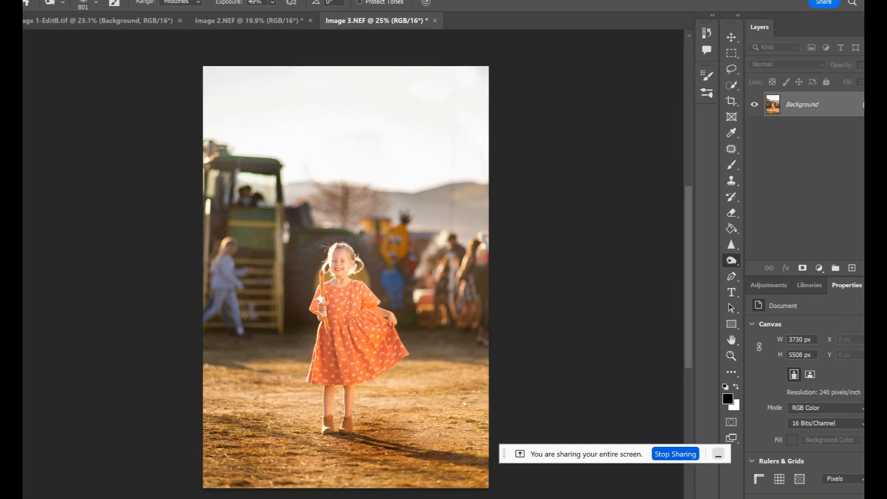
key("ctrl+z")
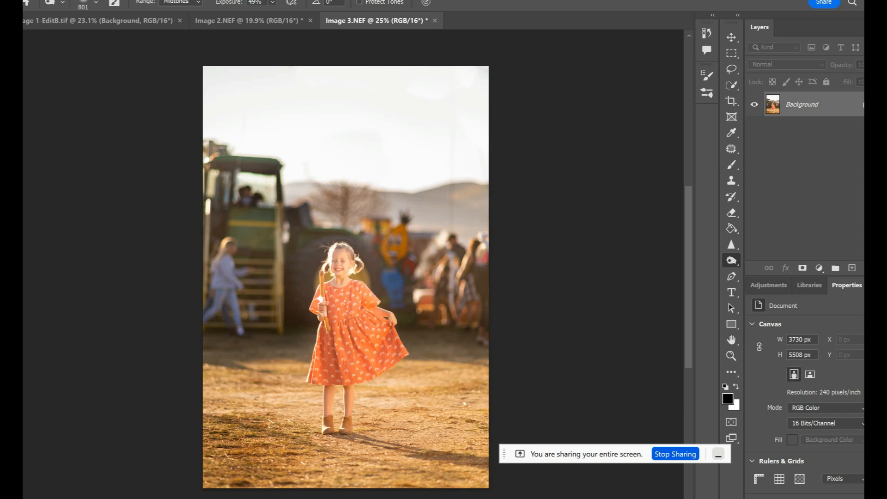
Darken the girl's orange dress with the Burn tool using a 275 px brush
scroll(385, 319, "up", 5)
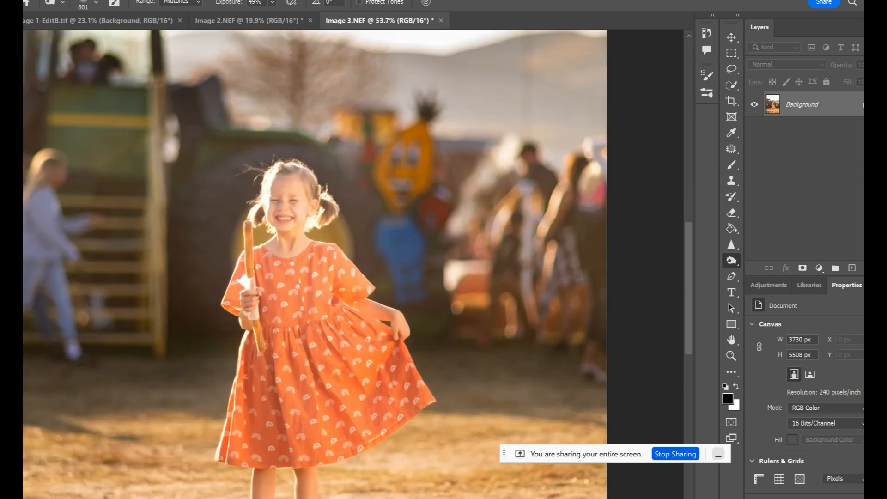
scroll(385, 319, "down", 3)
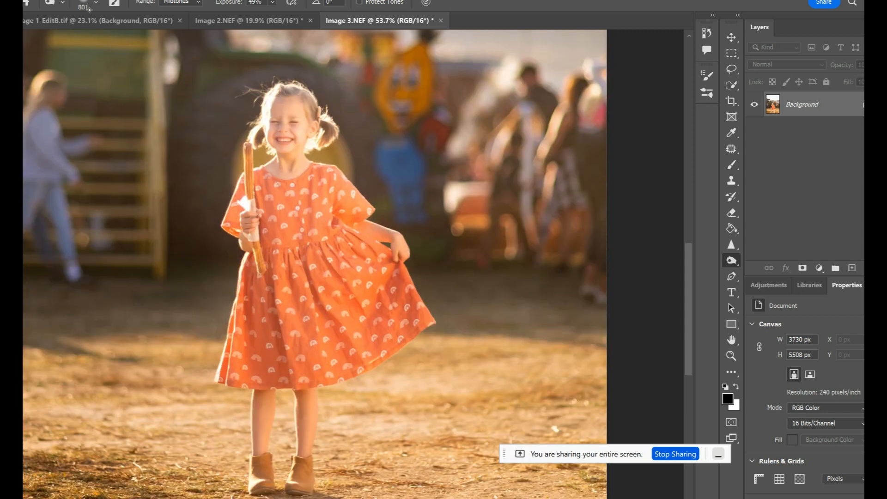
left_click(95, 4)
left_click(138, 40)
mouse_move(285, 375)
left_mouse_down()
mouse_move(327, 324)
mouse_move(362, 355)
mouse_move(396, 296)
mouse_move(406, 349)
left_mouse_up()
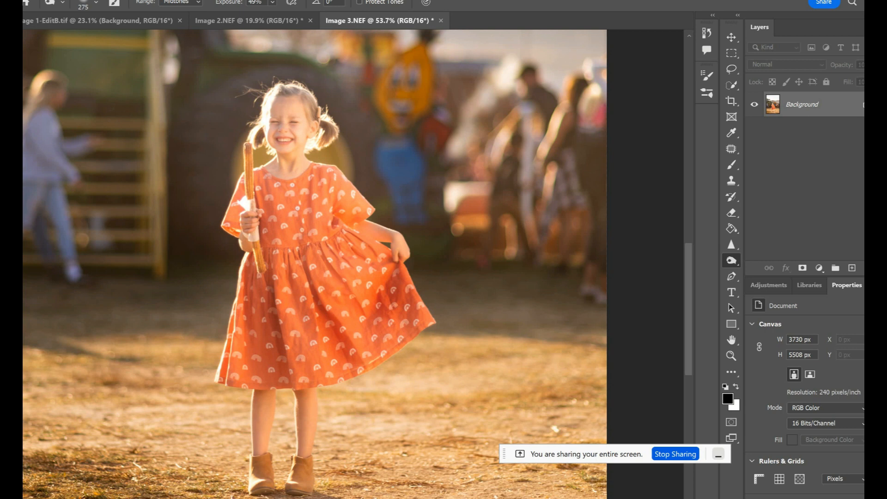
Set the Burn brush to 146 px and darken the girl's two pigtails and the hair beside her ear
scroll(284, 94, "up", 5)
left_click(89, 4)
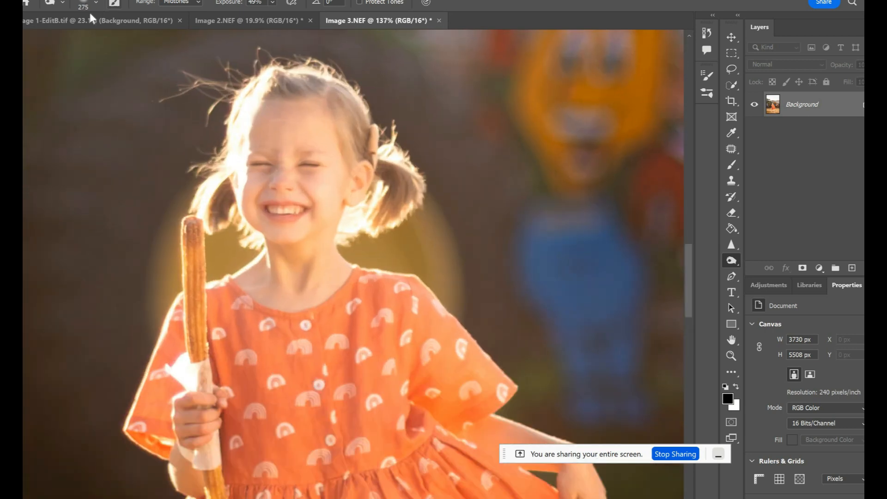
left_click_drag(137, 40, 124, 41)
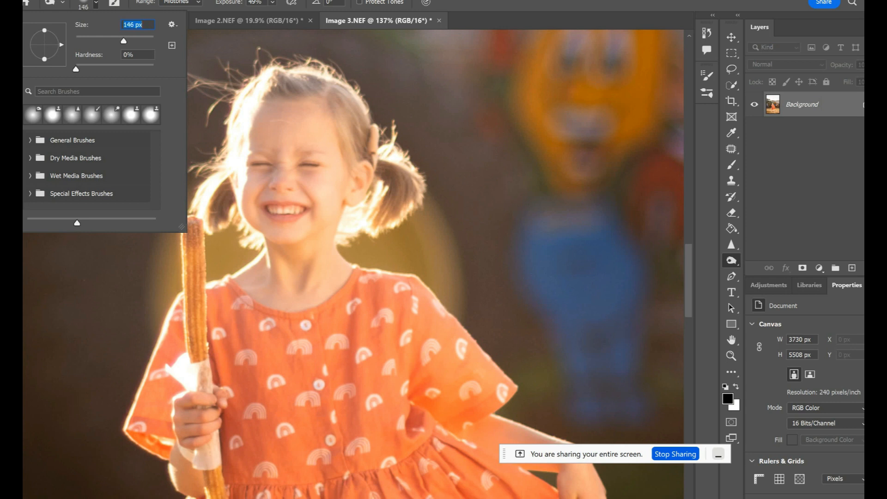
key("Return")
left_click_drag(391, 176, 400, 186)
mouse_move(363, 132)
left_mouse_down()
mouse_move(370, 157)
mouse_move(369, 144)
left_mouse_up()
left_click_drag(227, 185, 221, 198)
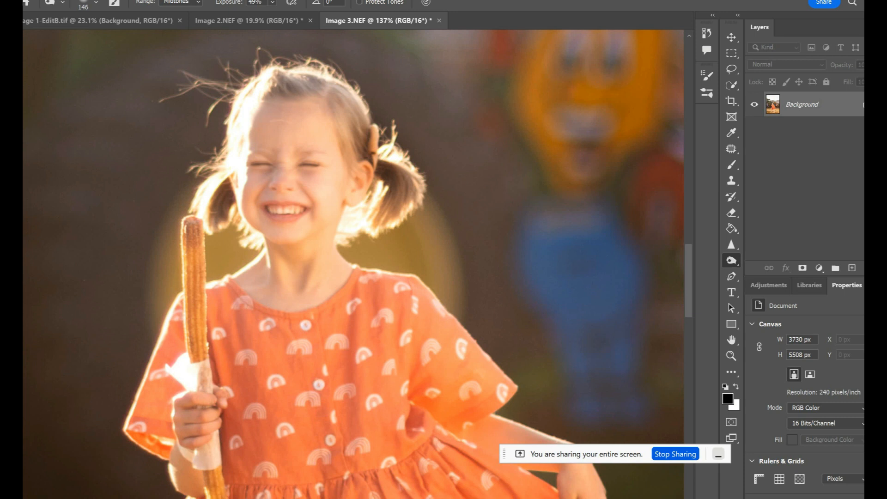
Burn the hair on top of the girl's head, her neck, the churro and the front of the dress
left_click_drag(273, 99, 321, 90)
left_click_drag(280, 249, 282, 262)
left_click_drag(193, 238, 196, 316)
left_click_drag(172, 382, 169, 391)
left_click_drag(224, 356, 225, 392)
left_click_drag(344, 333, 345, 437)
Examine the whole photo to judge the burned areas and the plain sky
scroll(344, 485, "down", 10)
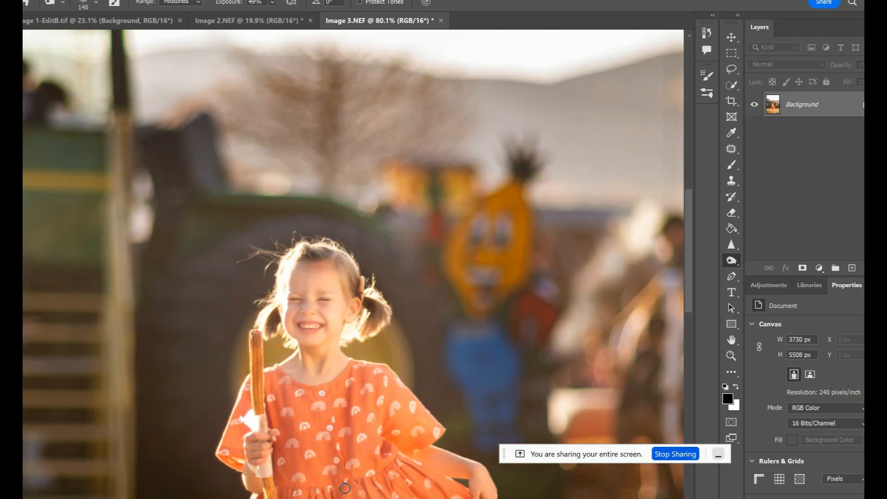
scroll(344, 486, "down", 3)
scroll(565, 371, "down", 3)
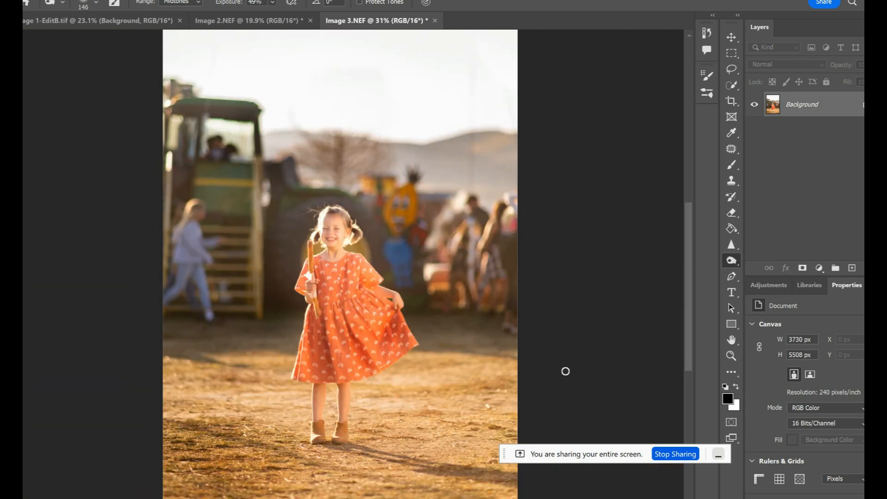
scroll(566, 371, "down", 3)
scroll(354, 345, "down", 2)
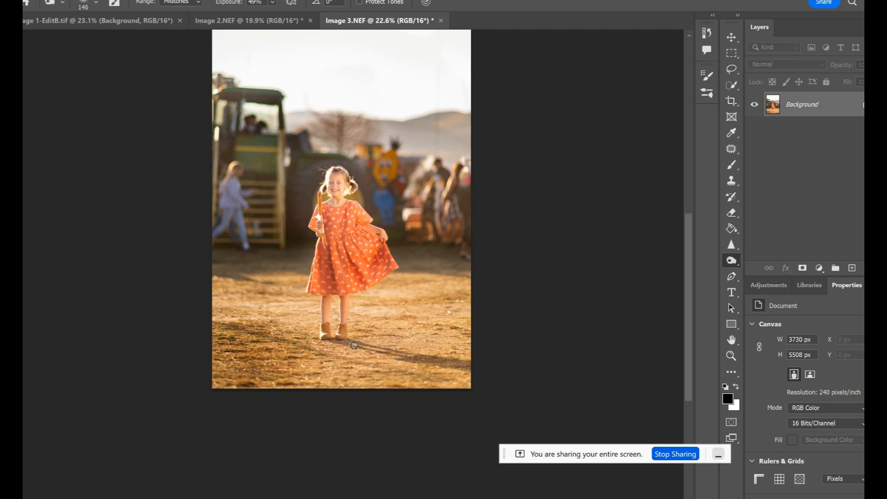
scroll(354, 346, "up", 3)
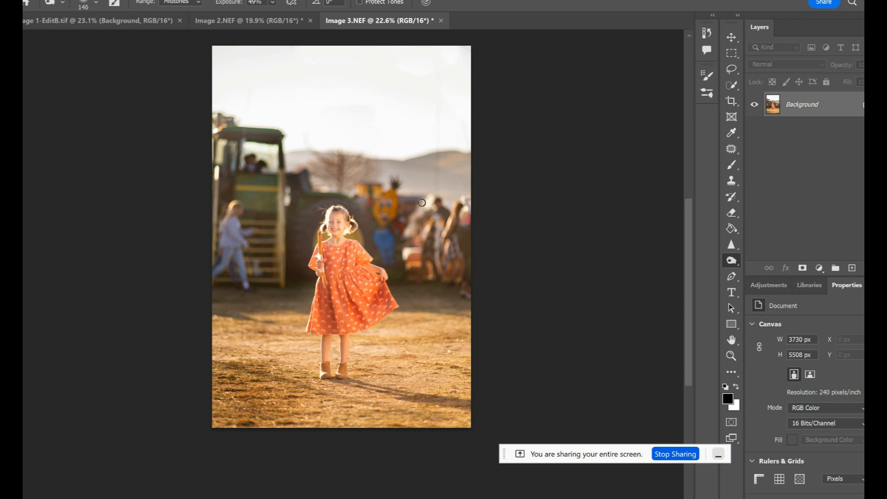
scroll(422, 203, "up", 5)
scroll(653, 255, "down", 2)
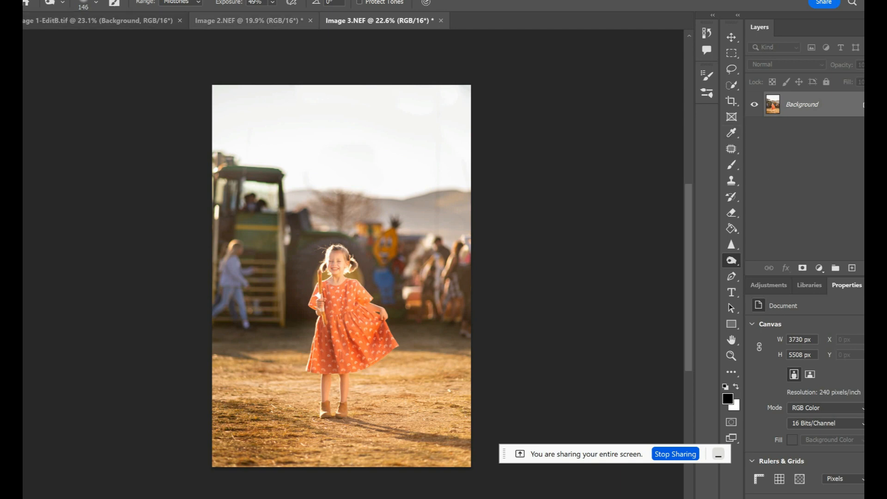
Start Sky Replacement on the photo and view its available sky presets
left_click(51, 0)
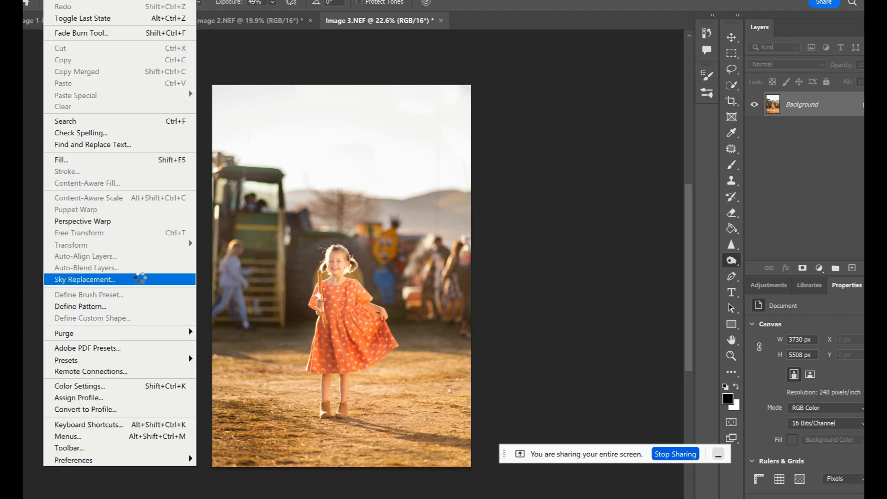
left_click(141, 280)
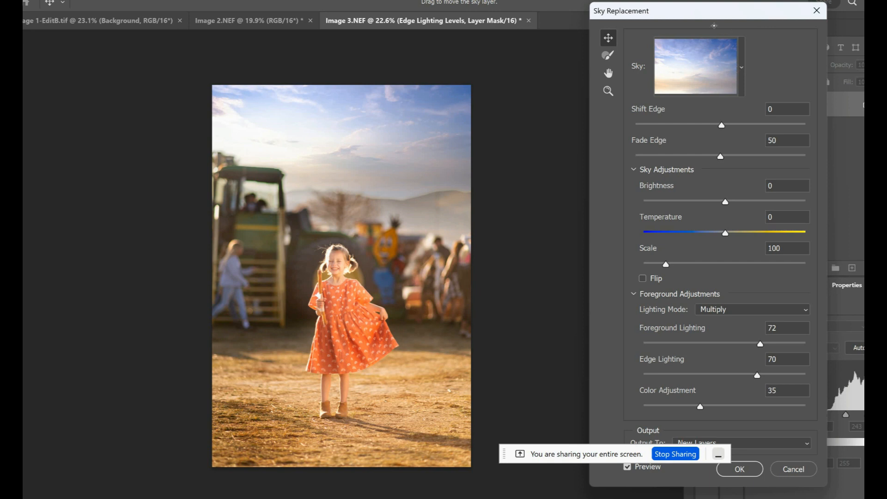
left_click(741, 68)
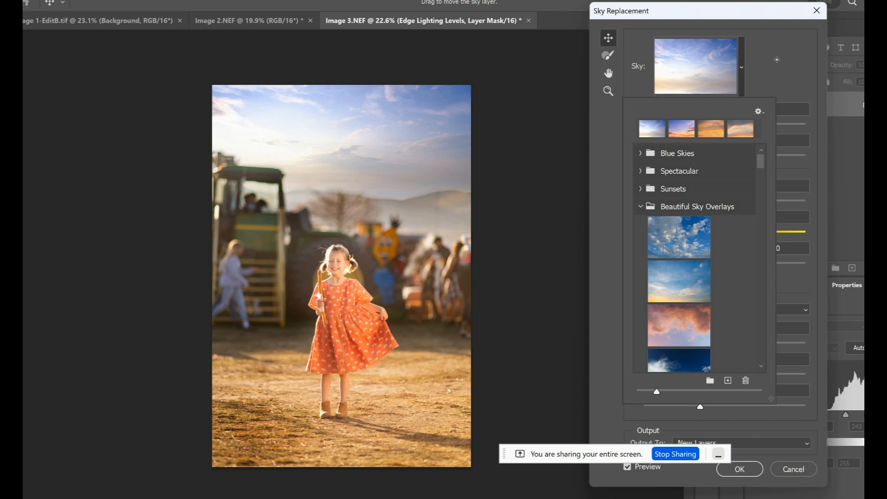
left_click(776, 60)
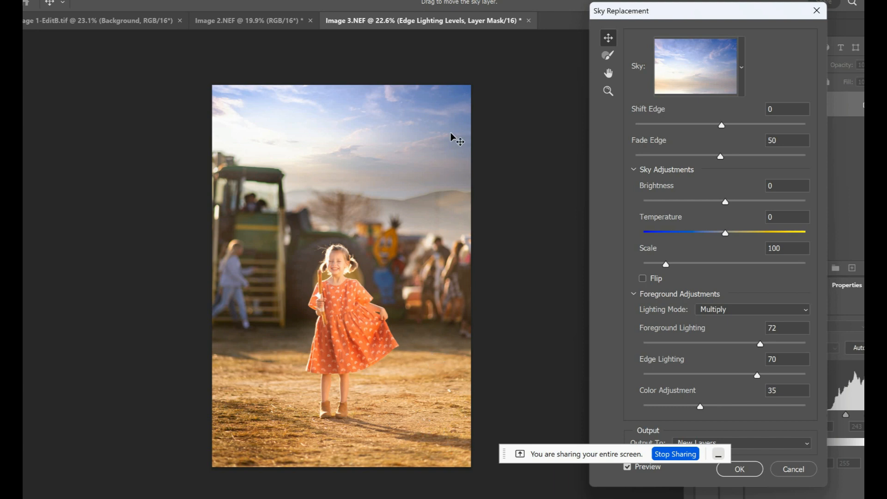
Try the purple and orange sunset sky from the recently used skies
left_click(742, 66)
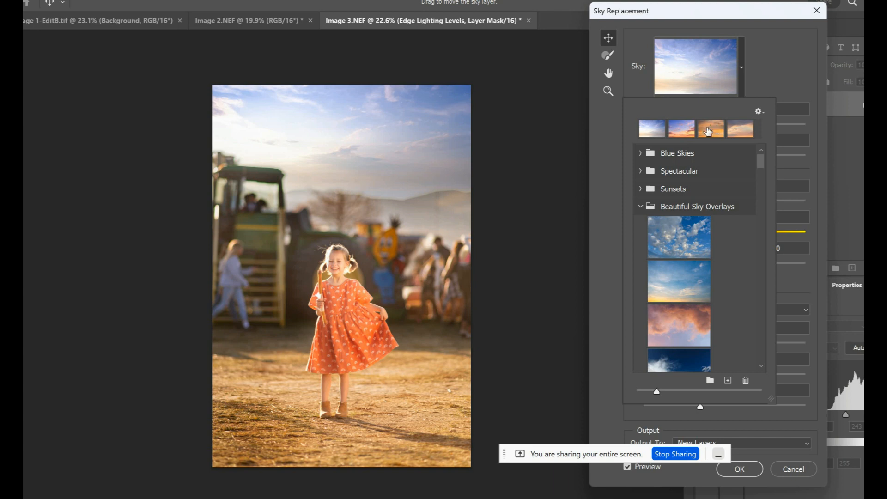
left_click(704, 130)
left_click(704, 132)
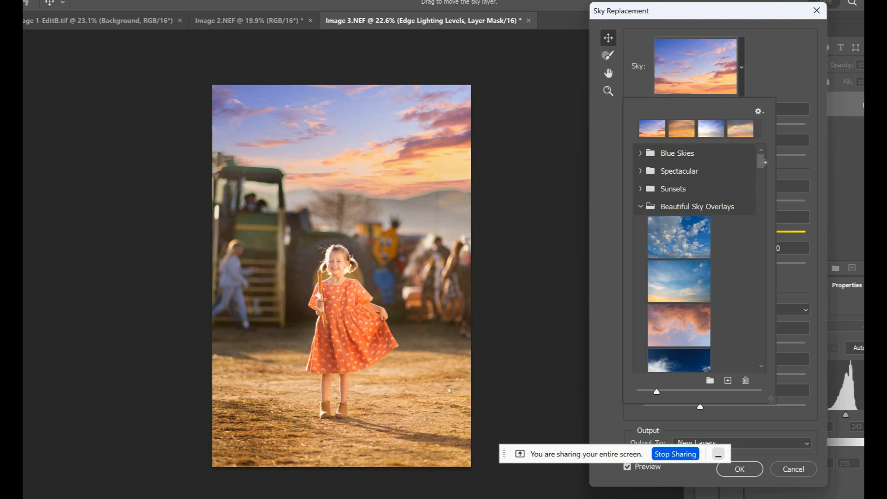
Look through the skies in the Sunsets group and collapse the group again
left_click(641, 189)
scroll(727, 268, "down", 3)
scroll(727, 268, "down", 3)
scroll(761, 171, "down", 3)
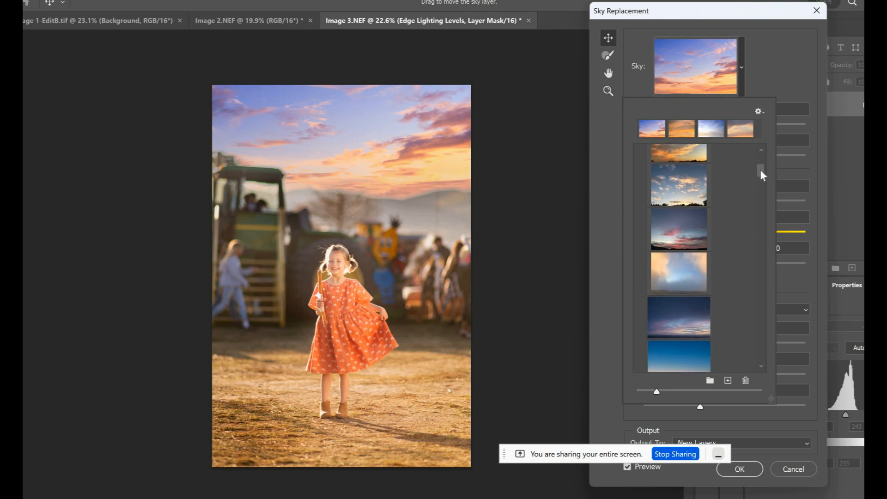
scroll(762, 174, "down", 2)
scroll(764, 185, "down", 5)
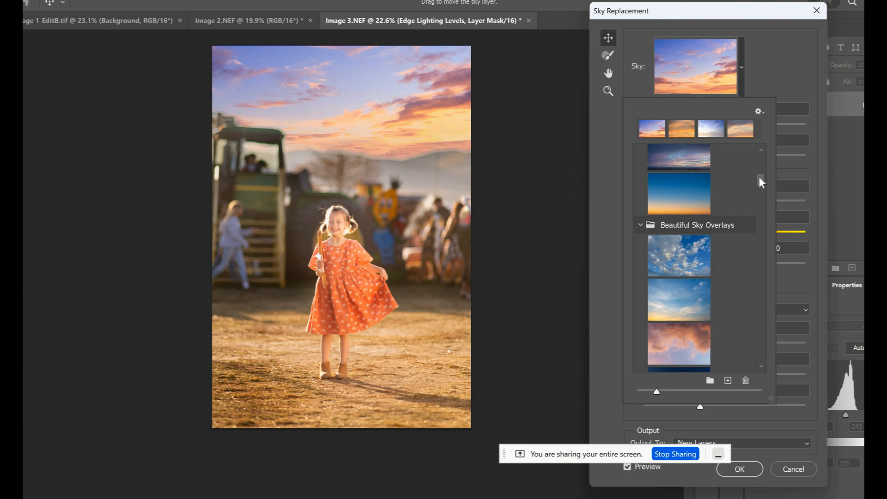
scroll(755, 156, "up", 3)
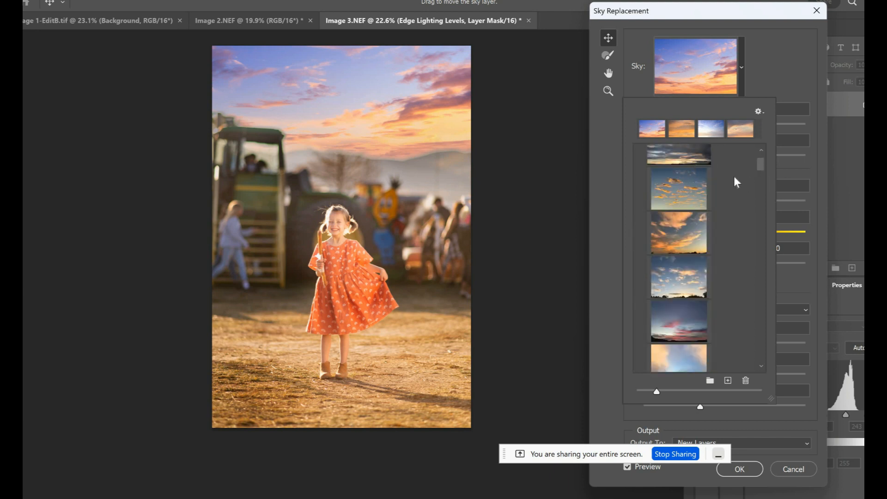
scroll(640, 184, "up", 3)
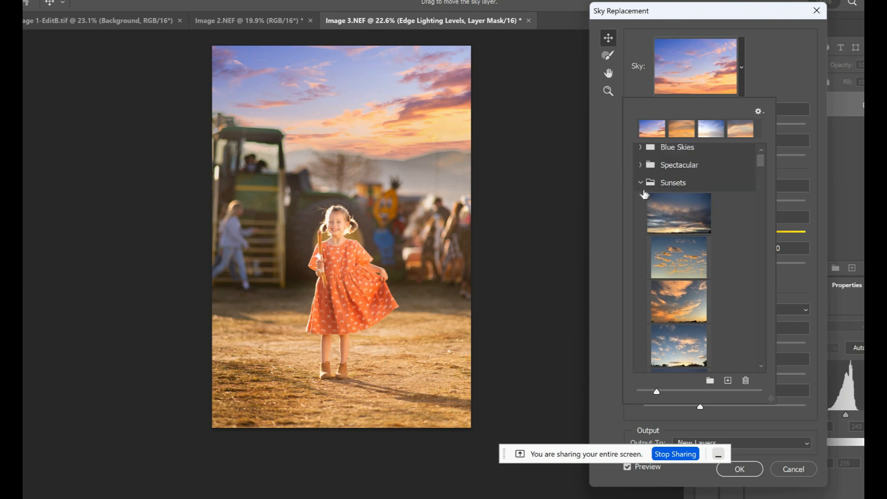
left_click(642, 190)
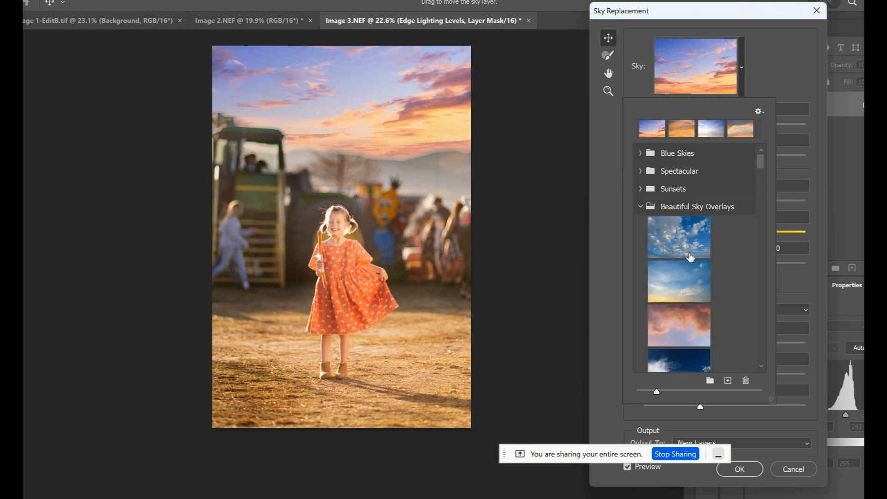
Try the lavender sky with pink and golden clouds from the Beautiful Sky Overlays group
scroll(690, 258, "down", 8)
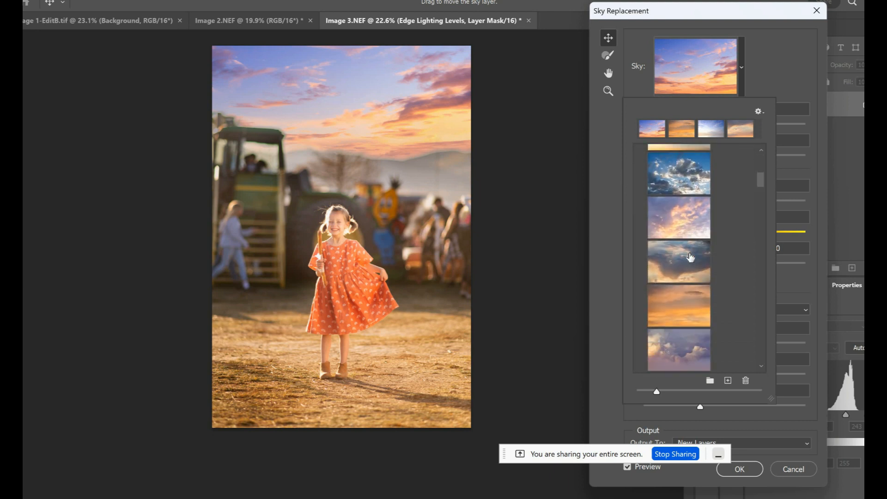
scroll(690, 257, "down", 1)
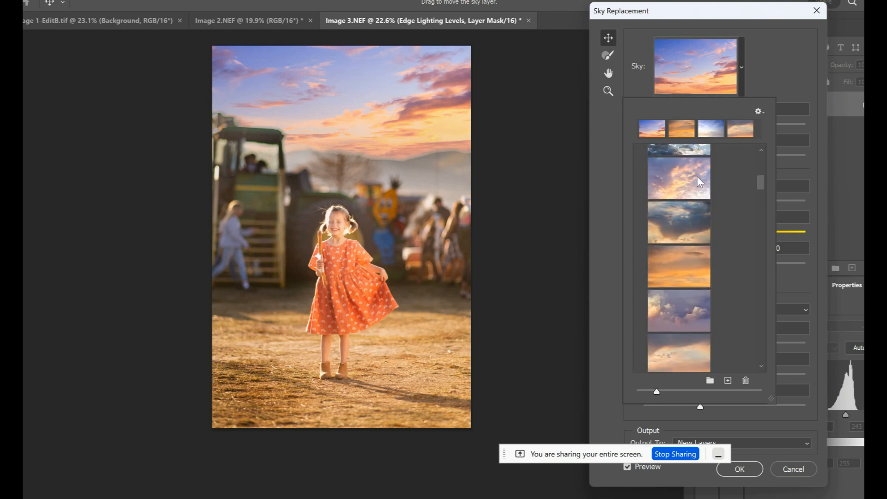
left_click(683, 165)
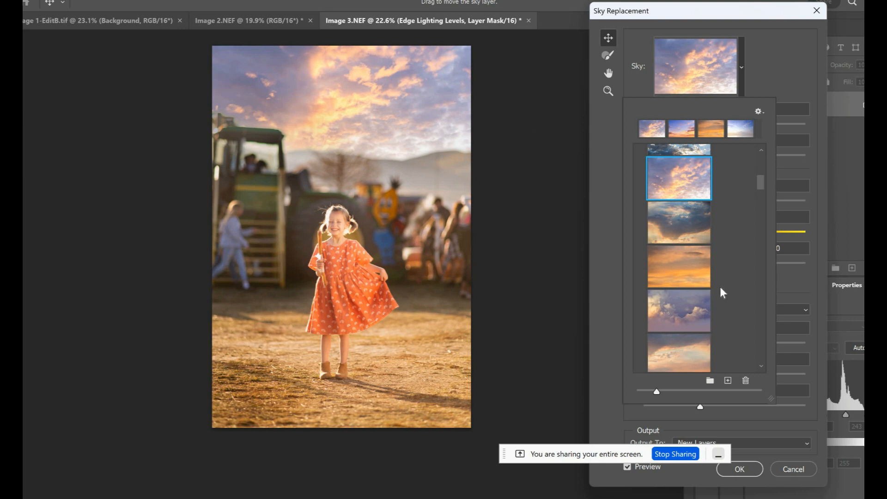
Replace the sky with the blue one with scattered golden clouds from the Beautiful Sky Overlays group
scroll(721, 292, "down", 5)
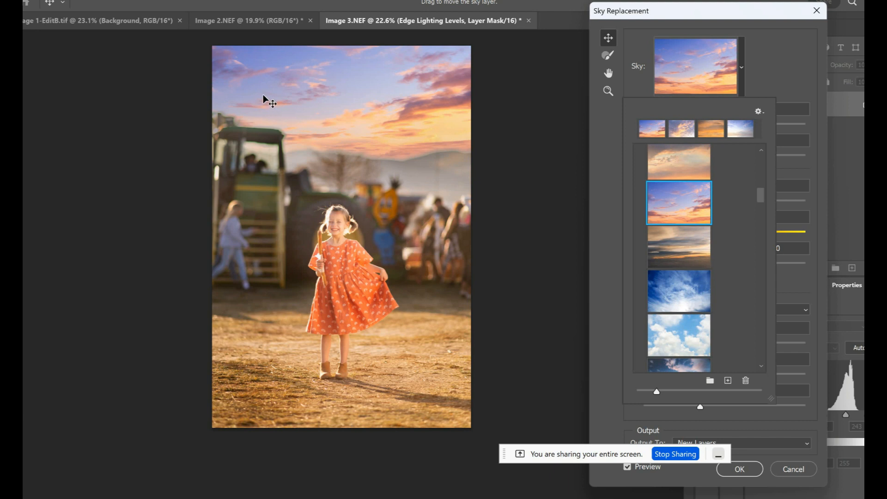
scroll(715, 216, "down", 10)
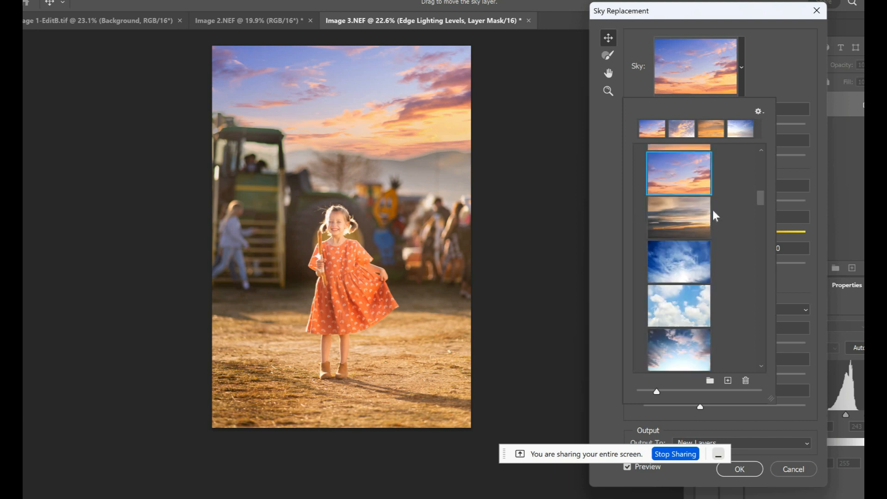
scroll(715, 216, "down", 4)
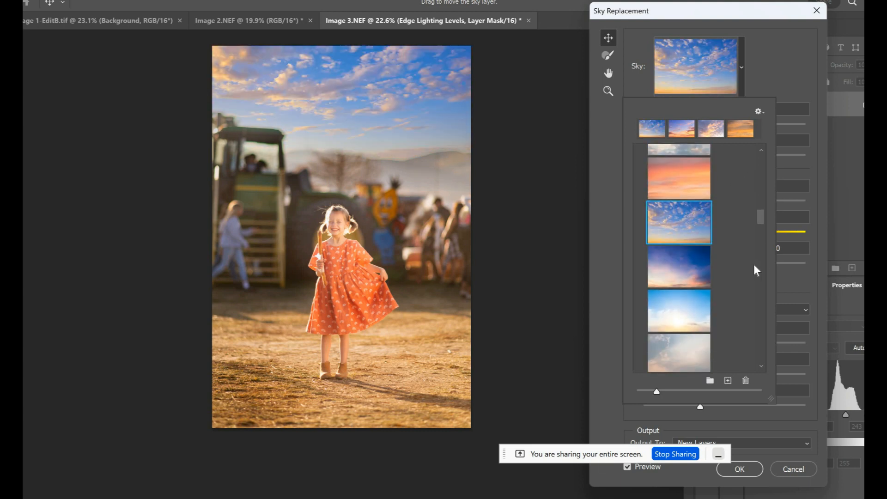
Replace the sky with the soft orange sunset sky with hazy clouds further down the Beautiful Sky Overlays group
scroll(756, 271, "down", 6)
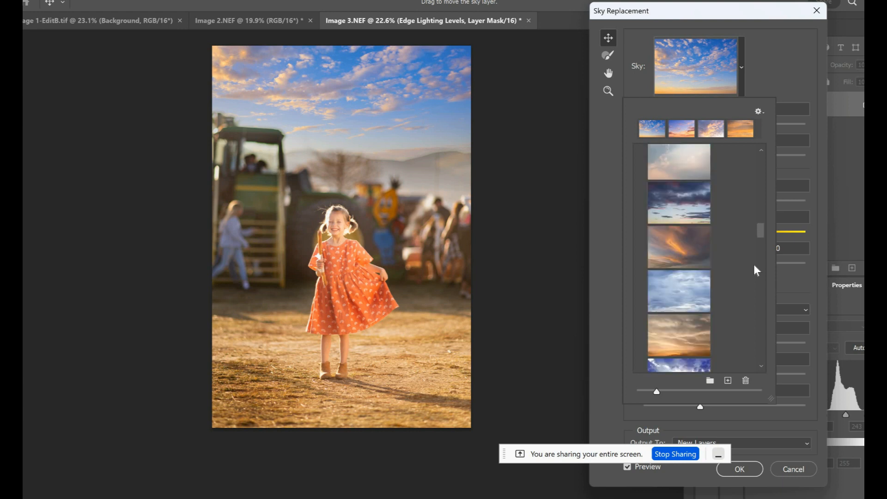
scroll(756, 270, "down", 8)
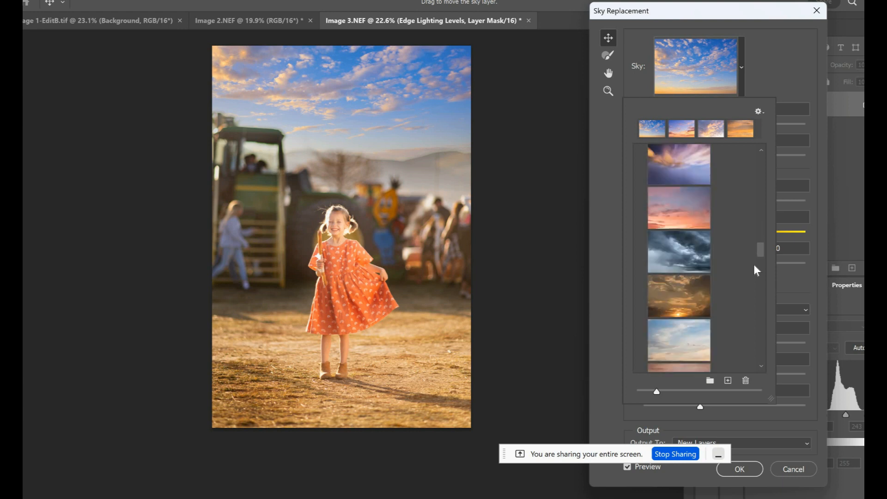
left_click(679, 317)
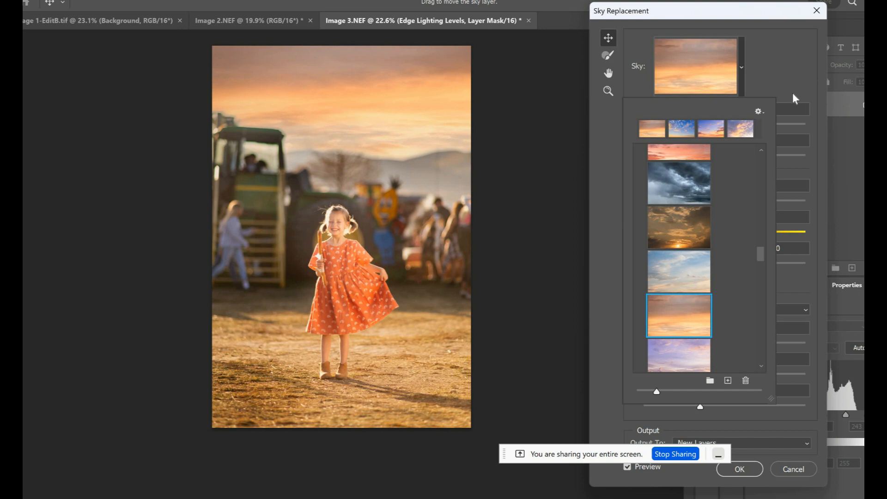
left_click(703, 94)
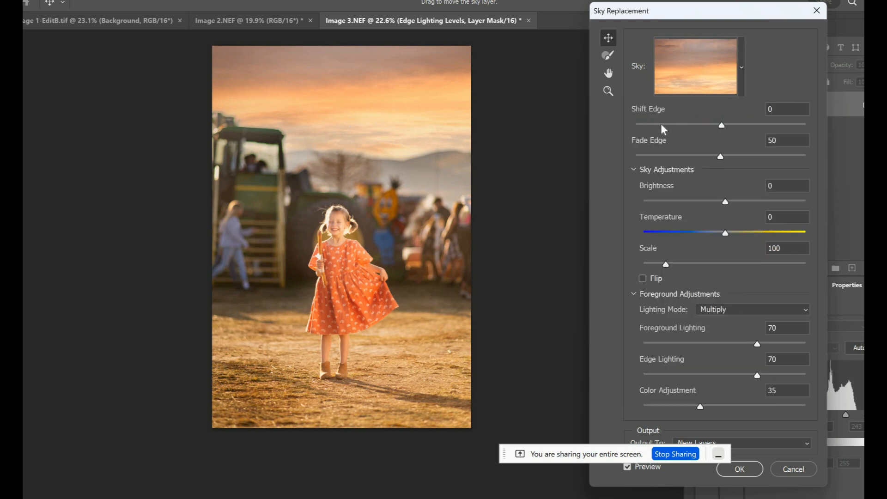
Try Shift Edge values of -73 and 73 for the new sky and settle on -22
left_click(696, 126)
left_click(659, 125)
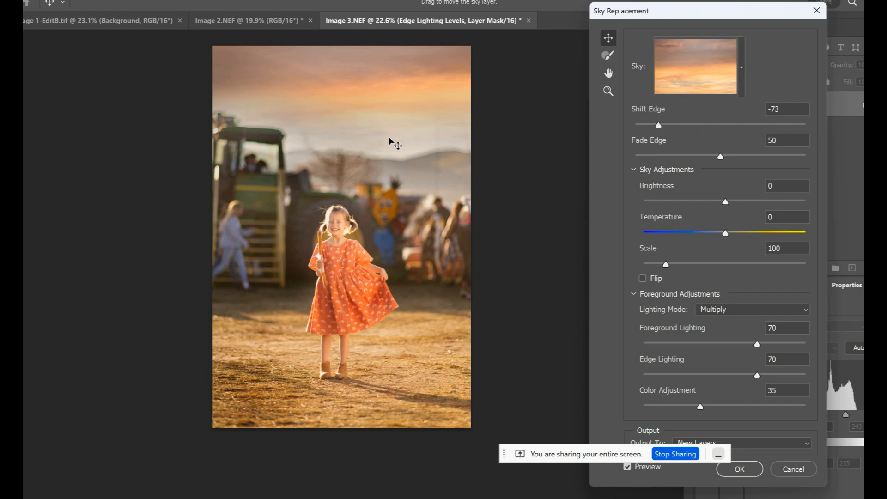
left_click(783, 124)
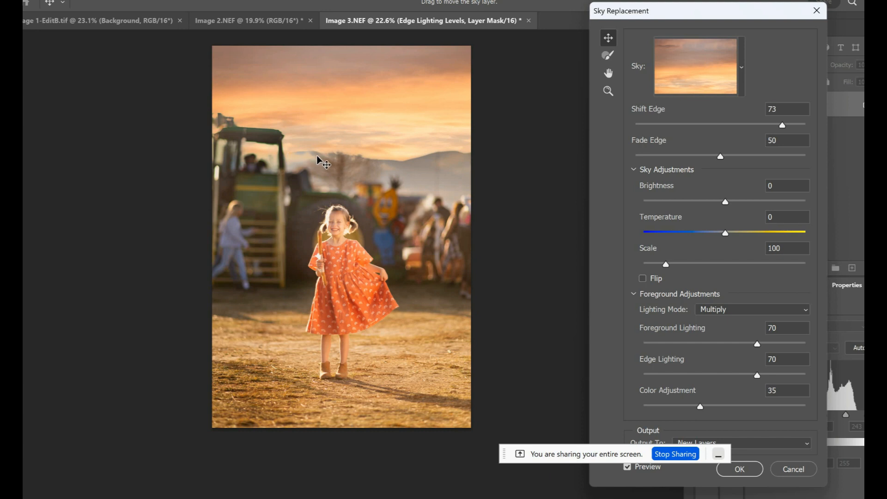
left_click(701, 125)
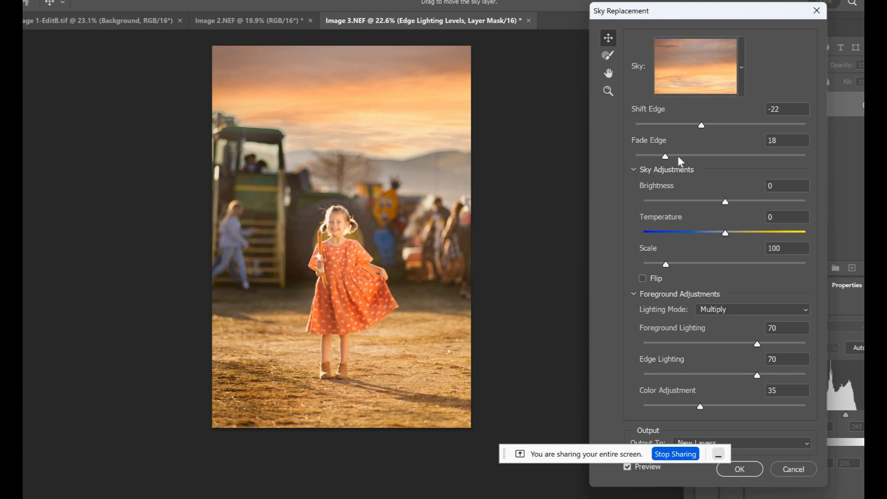
Try low and high Fade Edge values for the sky and set it to 60
left_click(651, 158)
left_click_drag(806, 159, 809, 159)
left_click(725, 157)
left_click(720, 156)
left_click_drag(724, 157, 727, 159)
Try sky Brightness values of 55 and -71, then reset Brightness to 0
left_click_drag(770, 203, 771, 204)
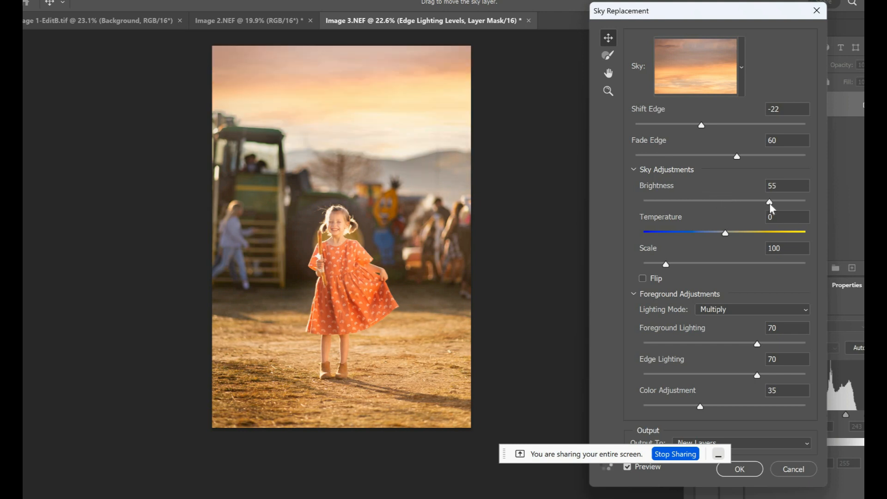
left_click(667, 202)
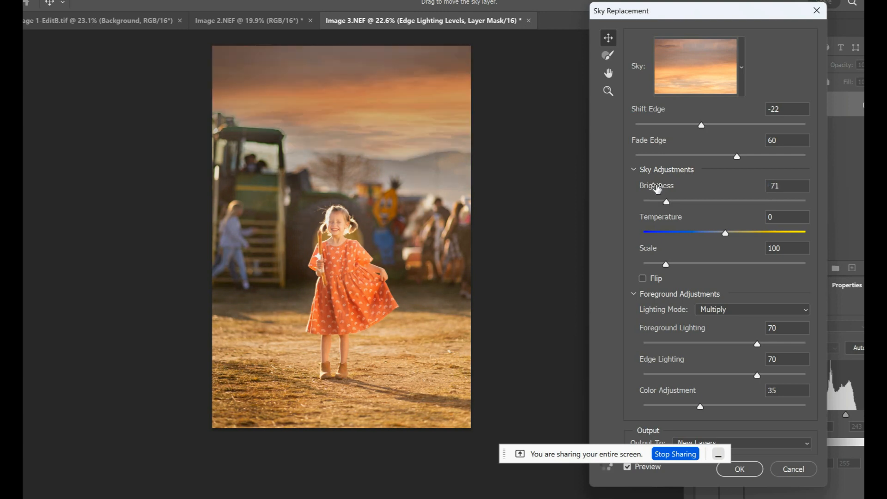
left_click(657, 187)
type("0")
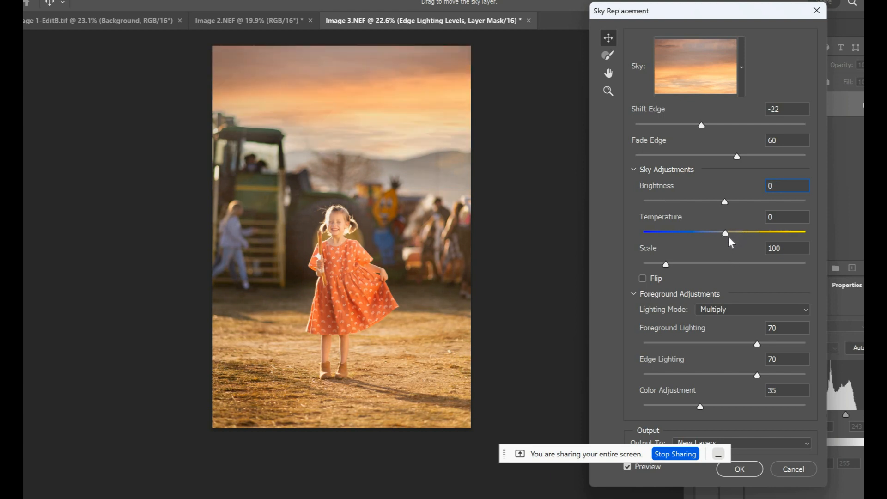
Try sky Temperature values of 29 and -62, reset Temperature to 0 and apply the sky replacement
left_click(801, 233)
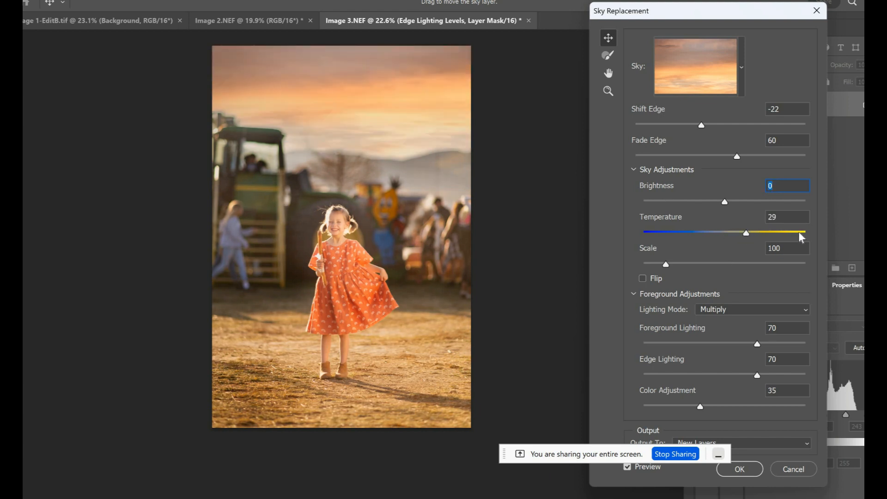
left_click(675, 232)
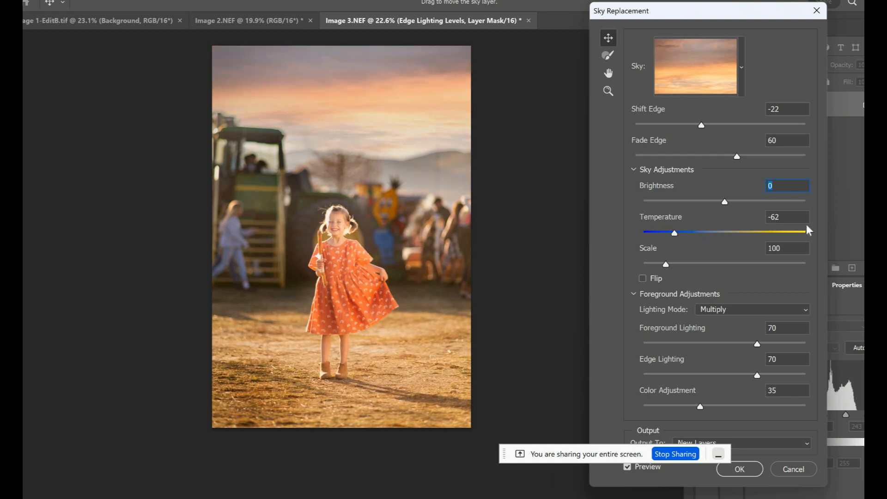
key("Tab")
type("0")
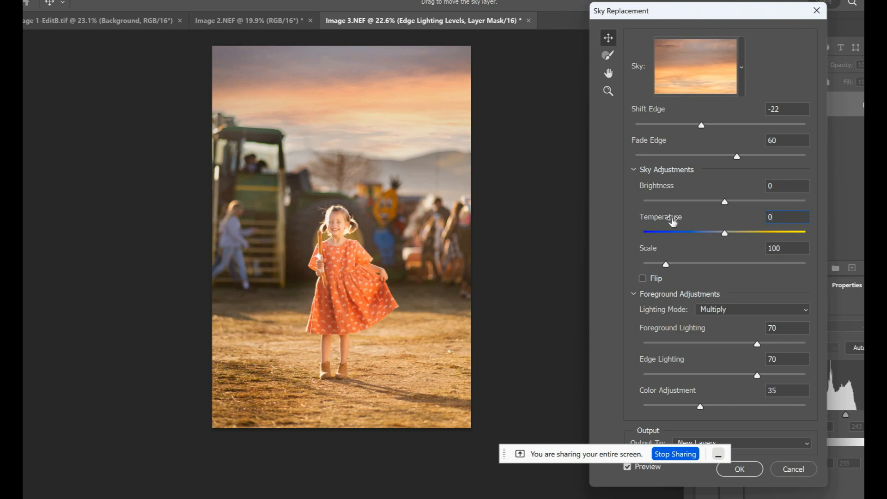
key("Return")
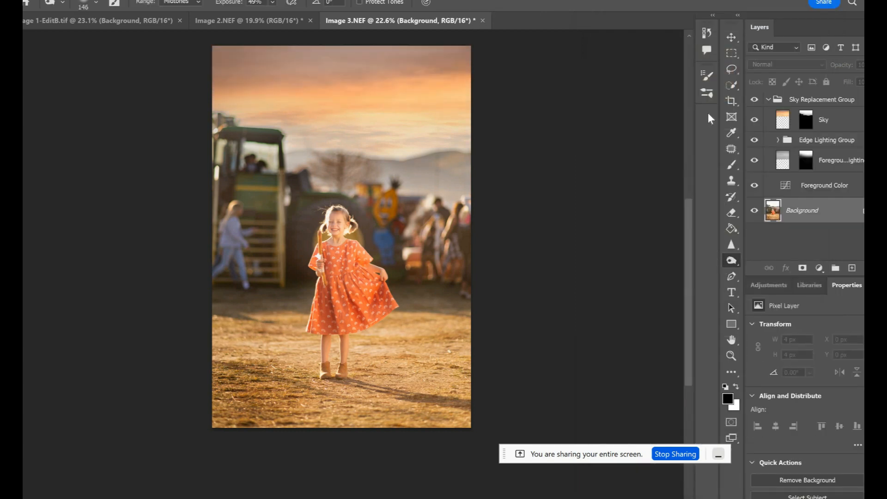
Undo the applied sky replacement and start Sky Replacement again on the Background layer
key("ctrl+z")
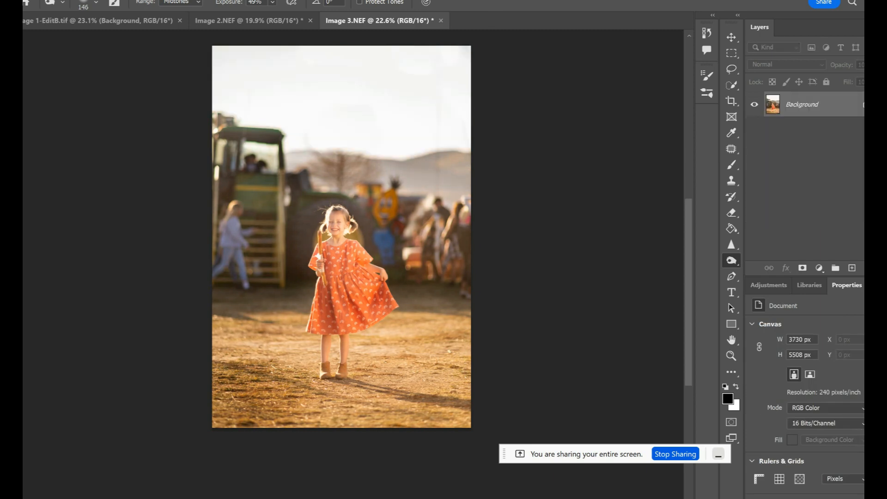
left_click(72, 0)
mouse_move(52, 0)
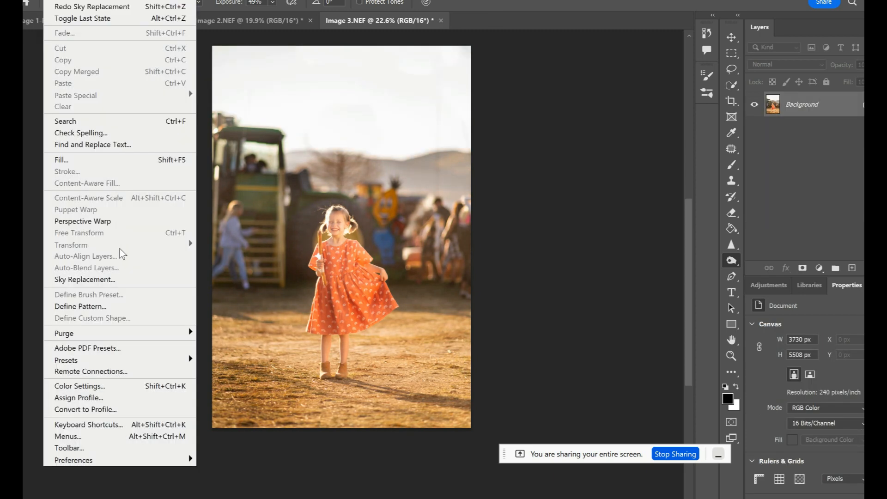
left_click(123, 278)
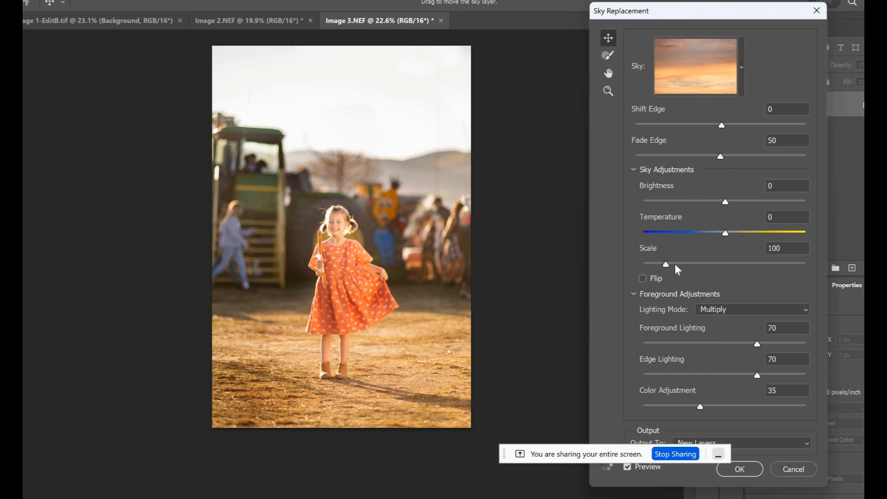
Set the sky's Shift Edge to -19 and Fade Edge to 57, keeping its Scale at 100
left_click(704, 125)
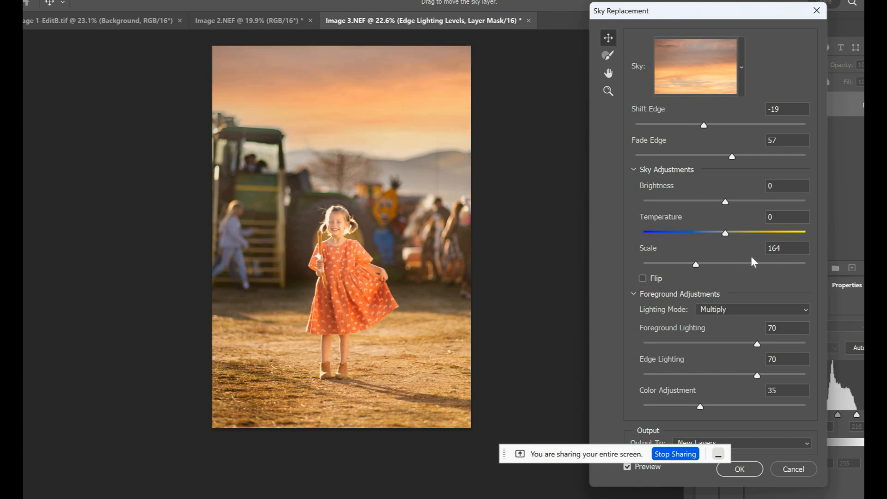
left_click(767, 248)
type("100")
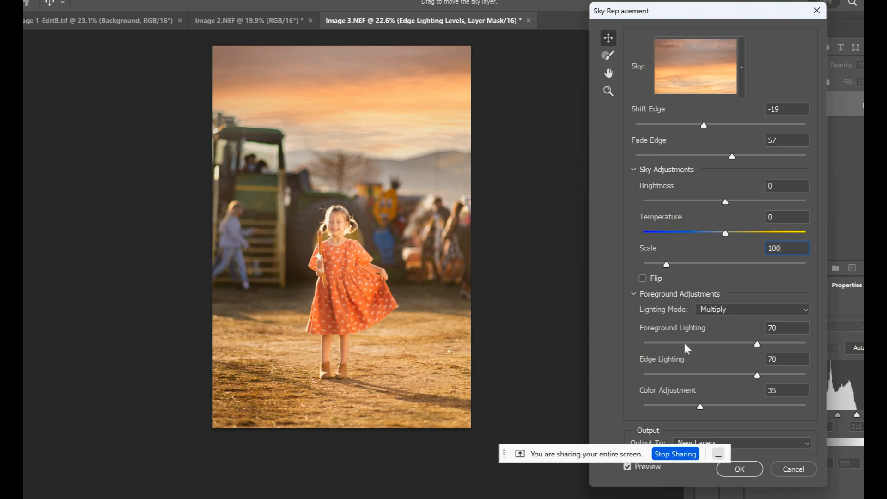
Adjust the foreground with Foreground Lighting 29 and Edge Lighting 14, and try a Color Adjustment of 93
left_click(678, 344)
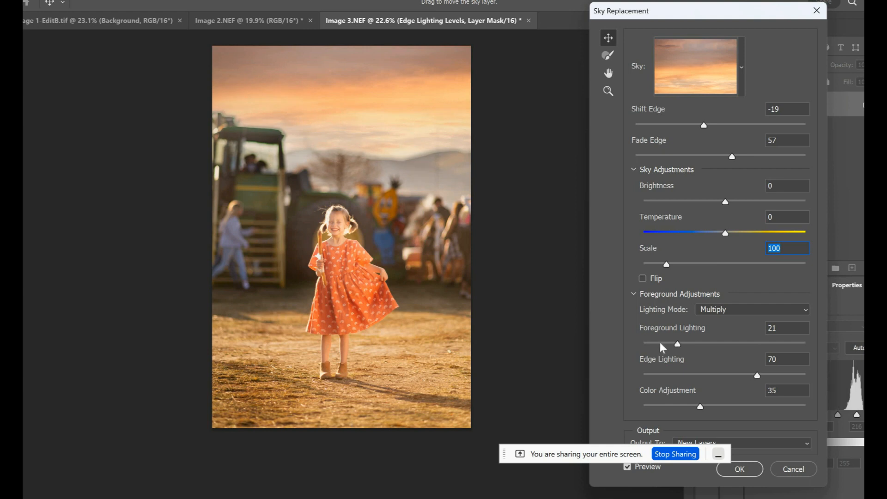
left_click_drag(716, 343, 742, 343)
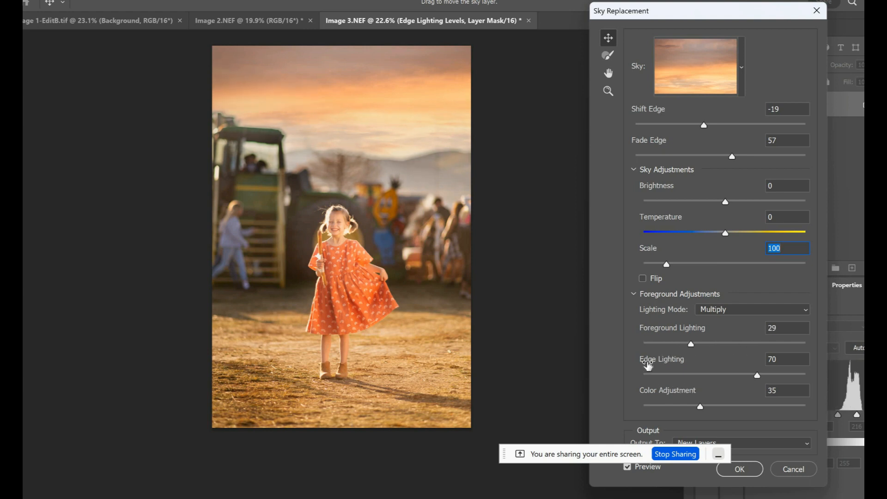
left_click(696, 374)
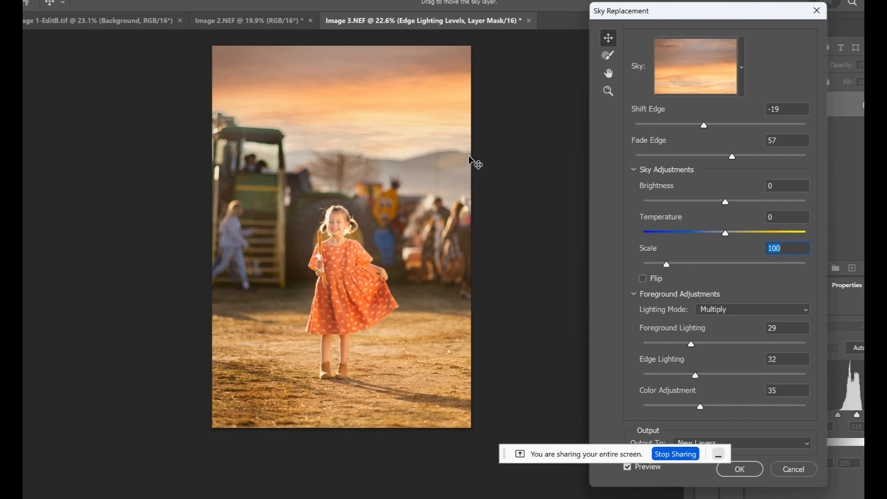
left_click(654, 375)
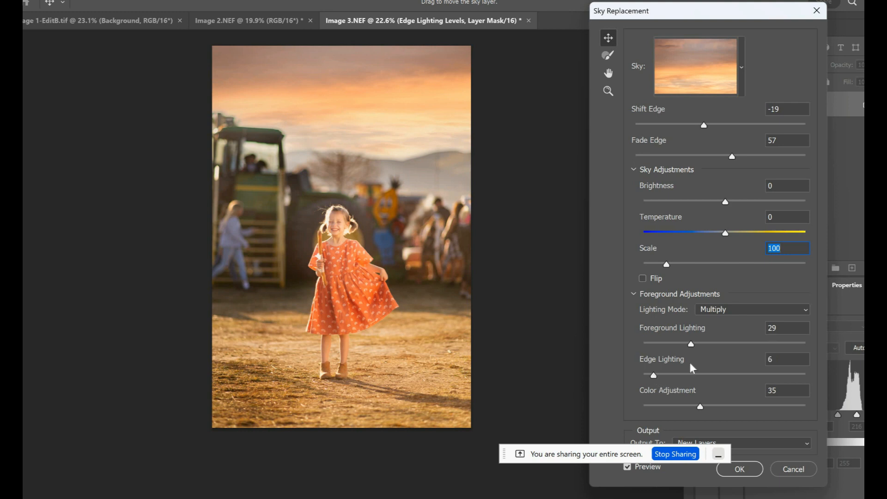
left_click(795, 377)
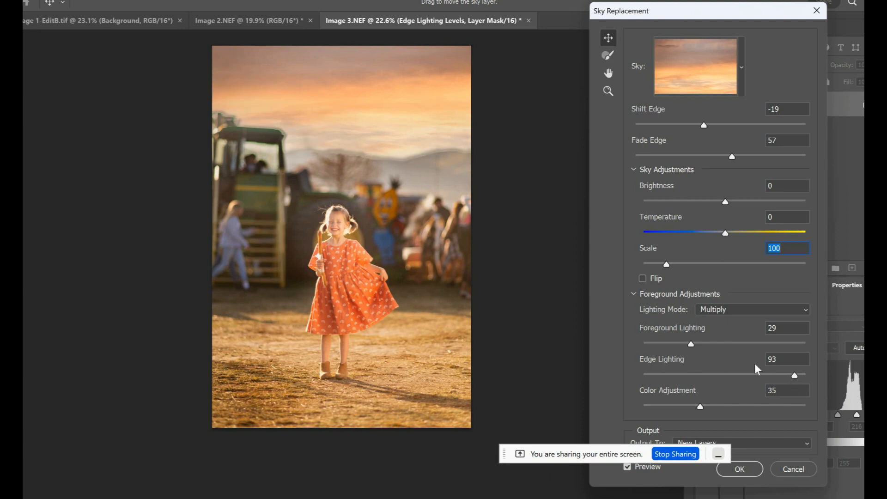
left_click(667, 375)
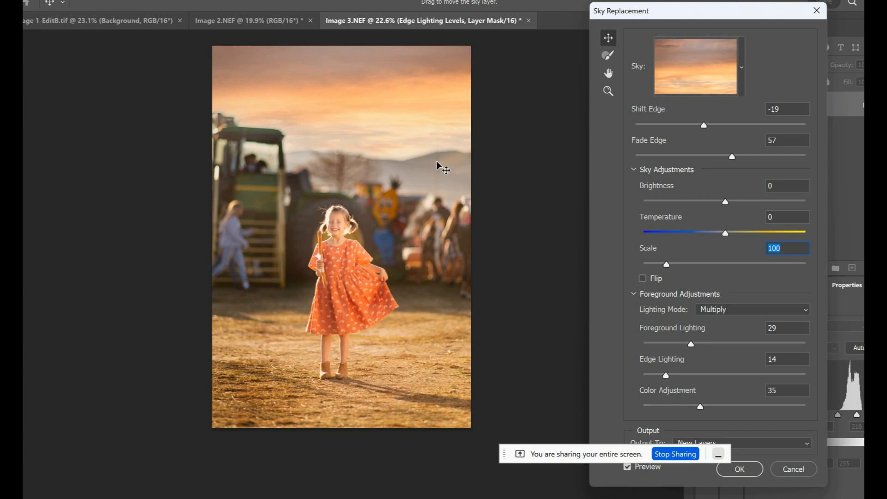
left_click(795, 407)
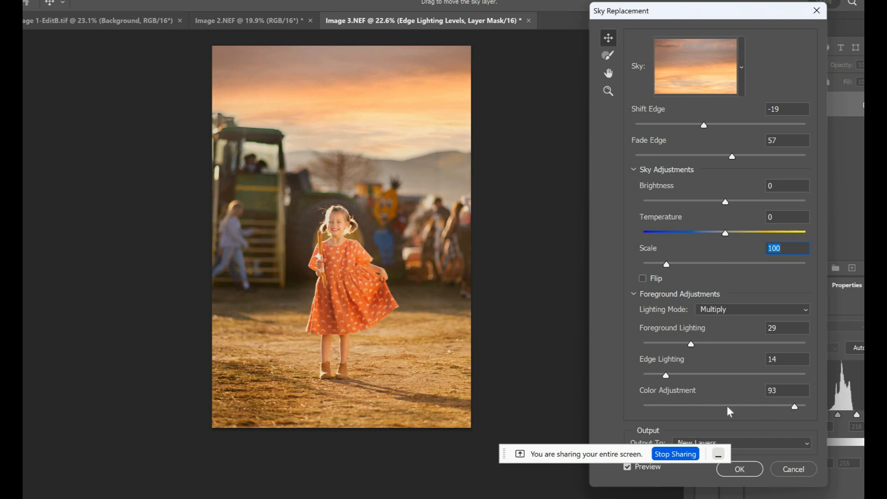
Switch to the Google Meet call in the browser and admit the person waiting to join
left_click(382, 498)
left_click(307, 472)
left_click(576, 98)
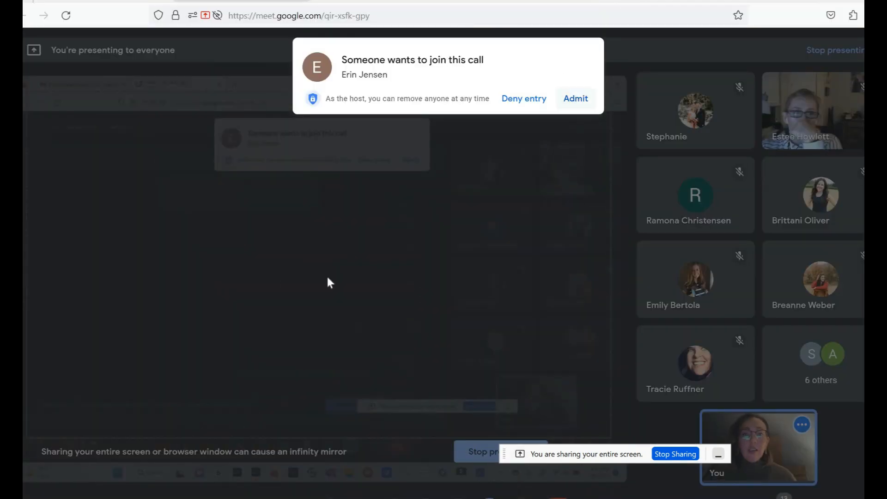
Switch back to Photoshop, set Color Adjustment to 17 and apply the sky replacement to new layers
left_click(352, 497)
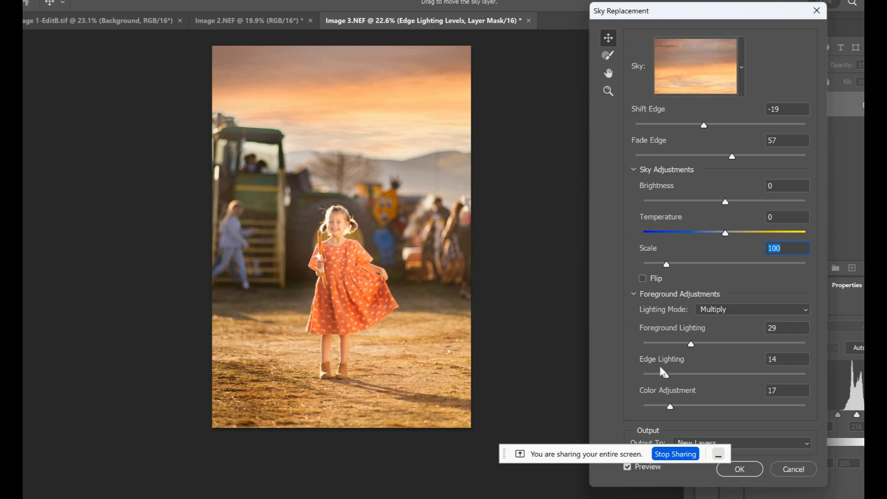
left_click(756, 470)
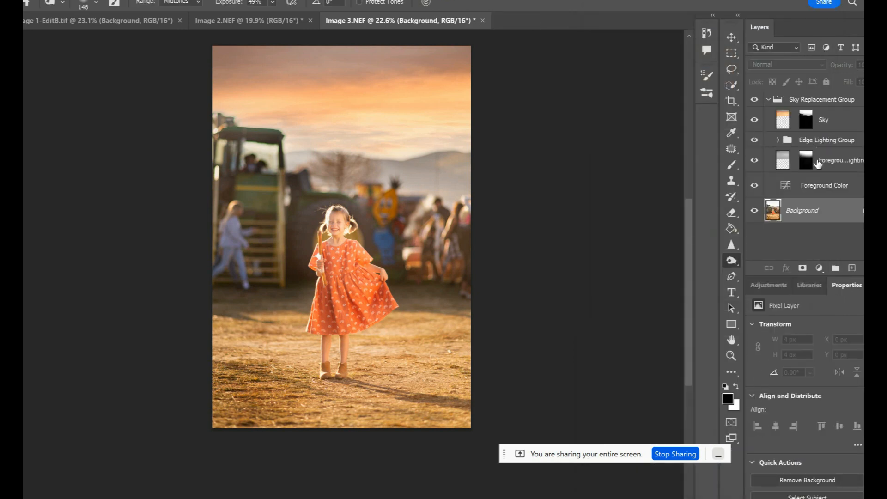
Collapse and expand the Sky Replacement Group to examine the layers it contains
left_click(770, 101)
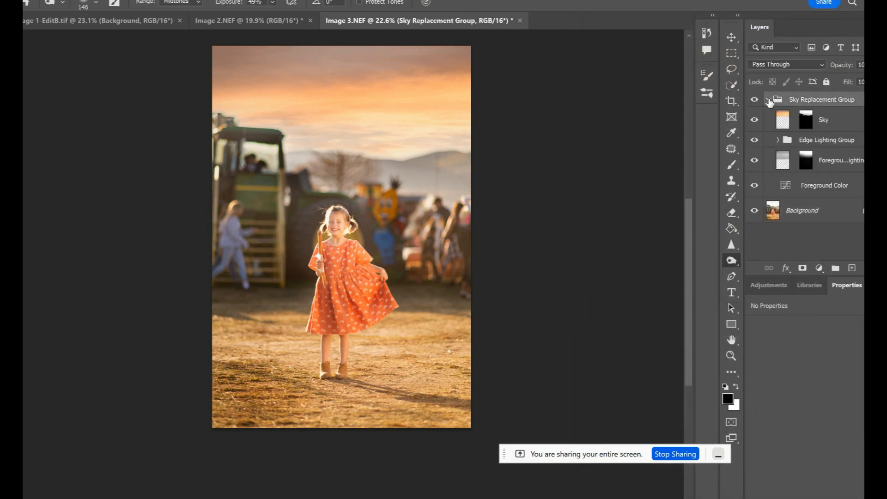
left_click(769, 101)
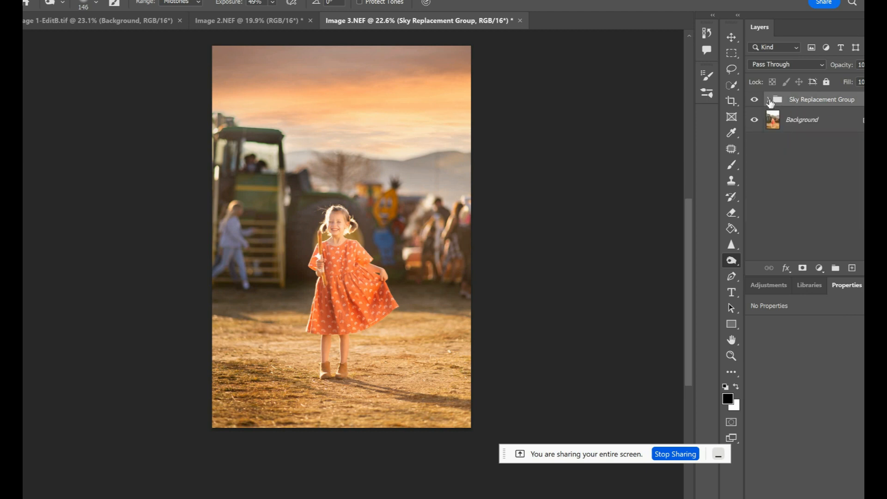
left_click(769, 100)
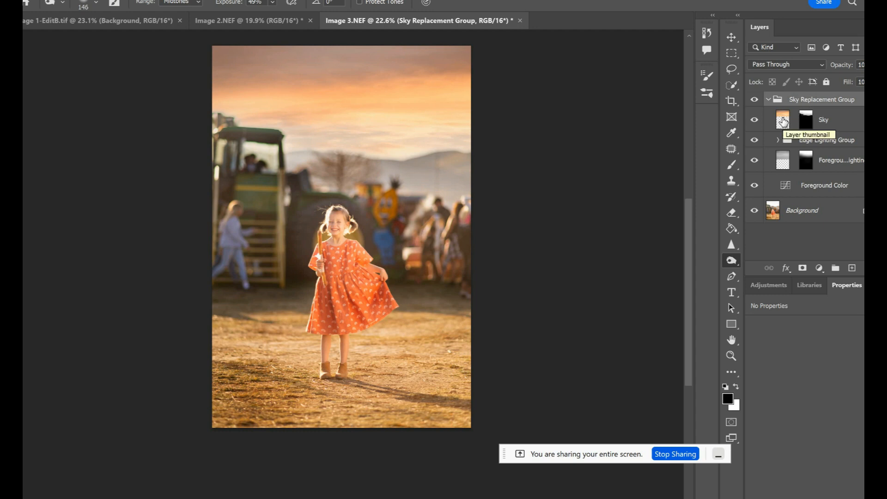
left_click_drag(783, 121, 541, 117)
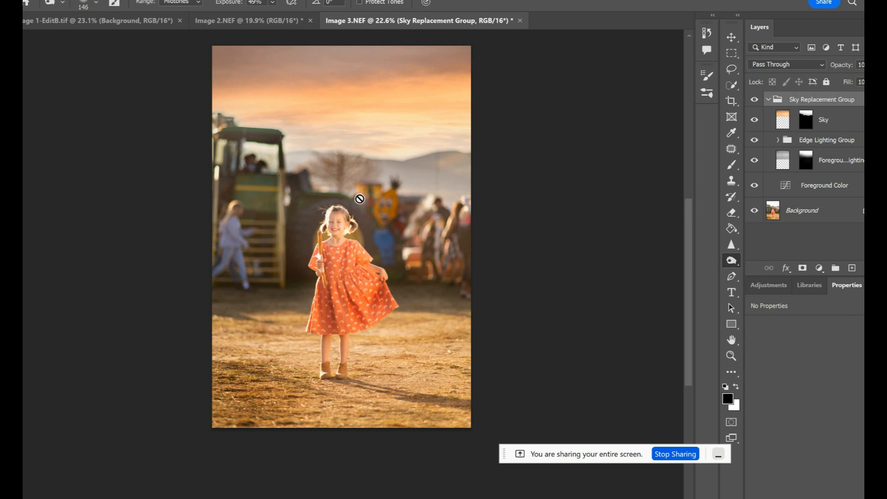
Start a Gaussian Blur on the Sky layer and compare radii of 2.3, 196.4 and 7.2 pixels in the preview
left_click(782, 121)
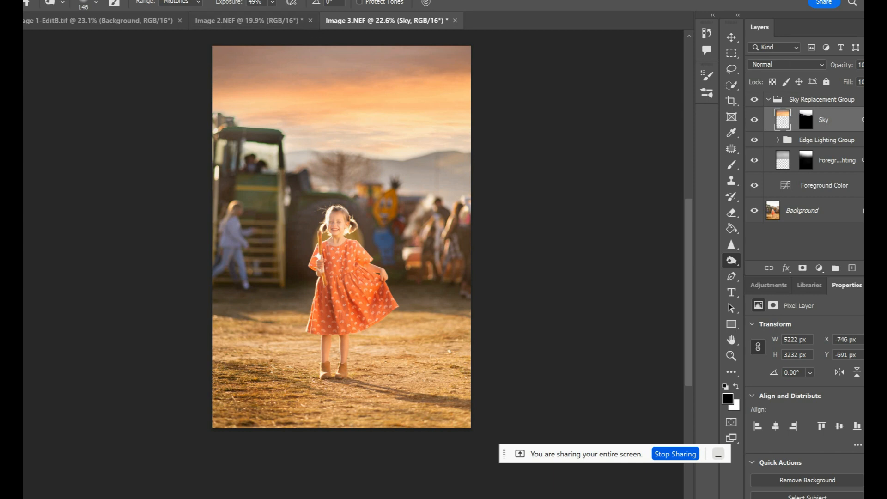
left_click(173, 0)
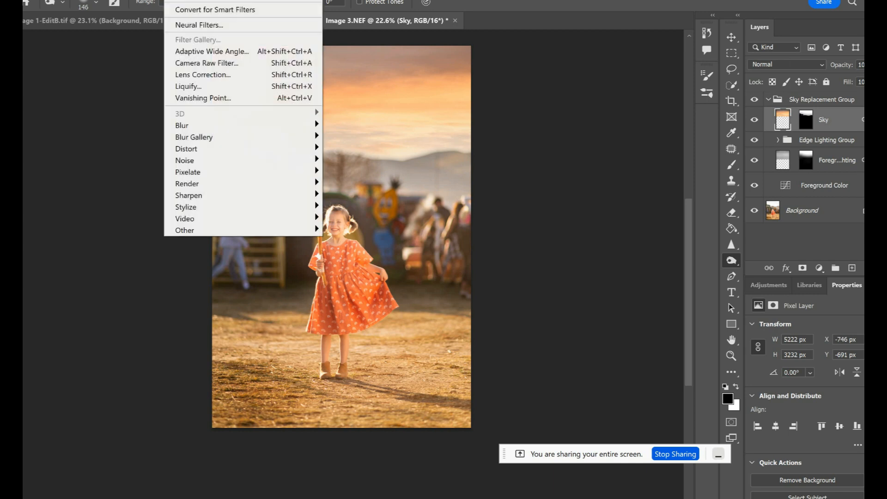
mouse_move(217, 129)
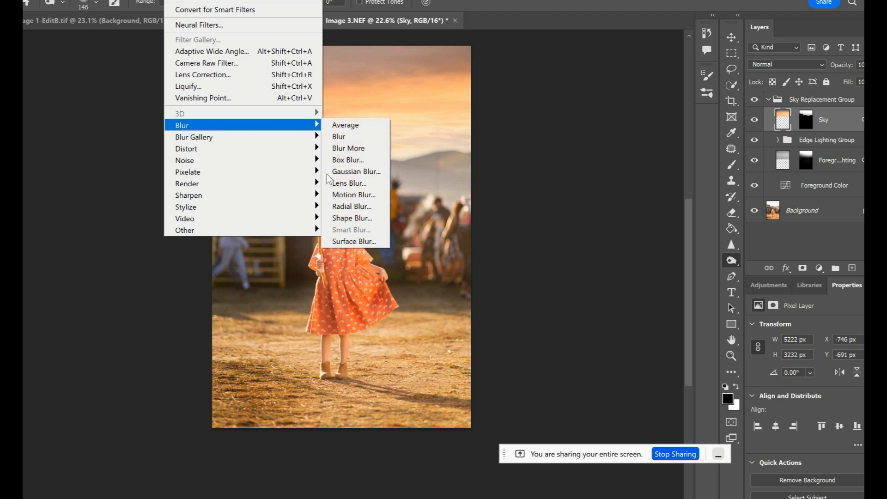
left_click(336, 175)
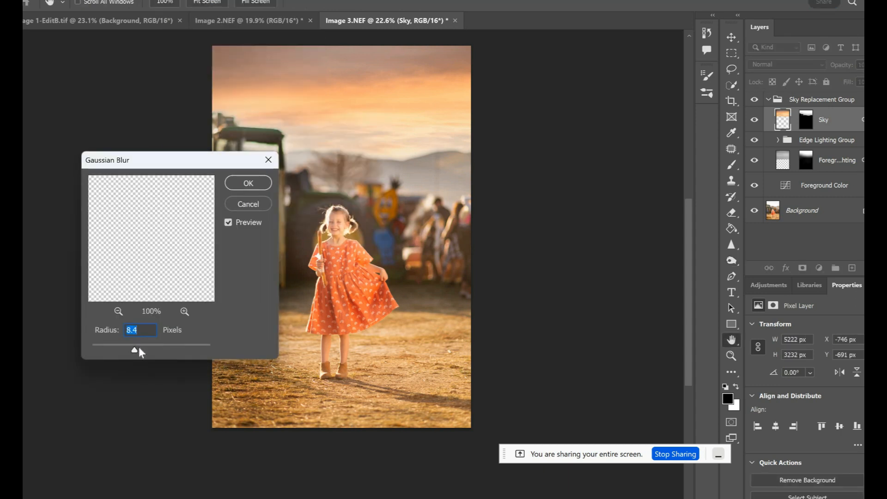
left_click_drag(138, 352, 149, 353)
left_click(160, 353)
left_click(147, 351)
left_click(106, 351)
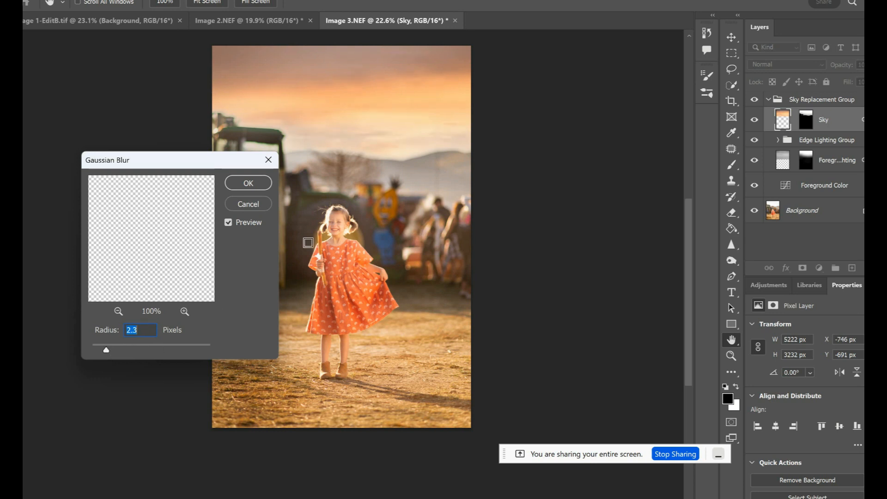
left_click(189, 350)
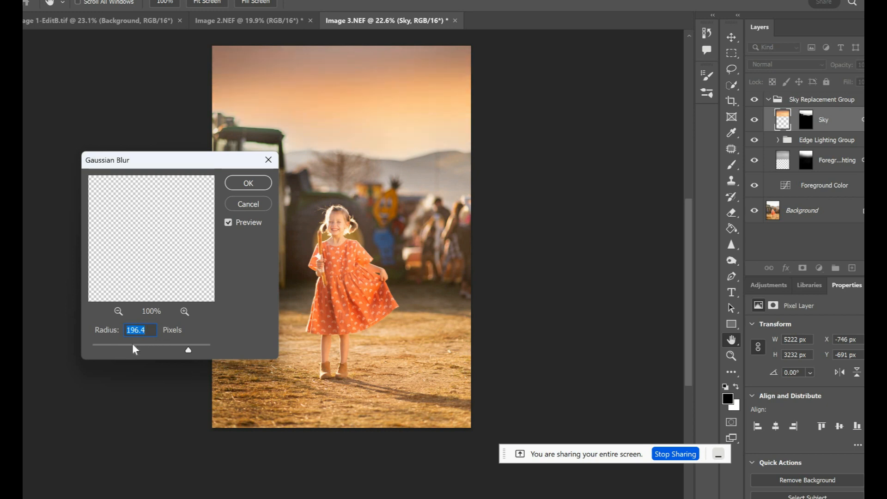
left_click(131, 350)
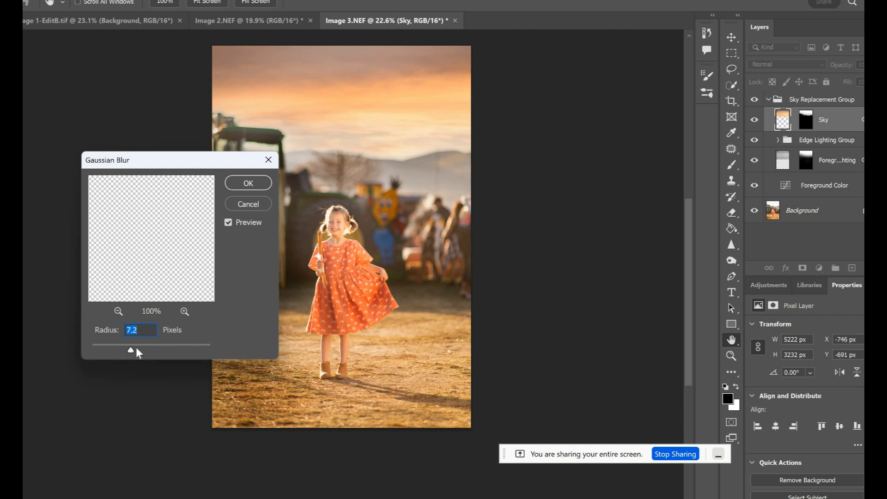
Set the Gaussian Blur radius to 19.4 pixels and apply it to the Sky layer
left_click_drag(136, 348, 144, 348)
left_click(144, 350)
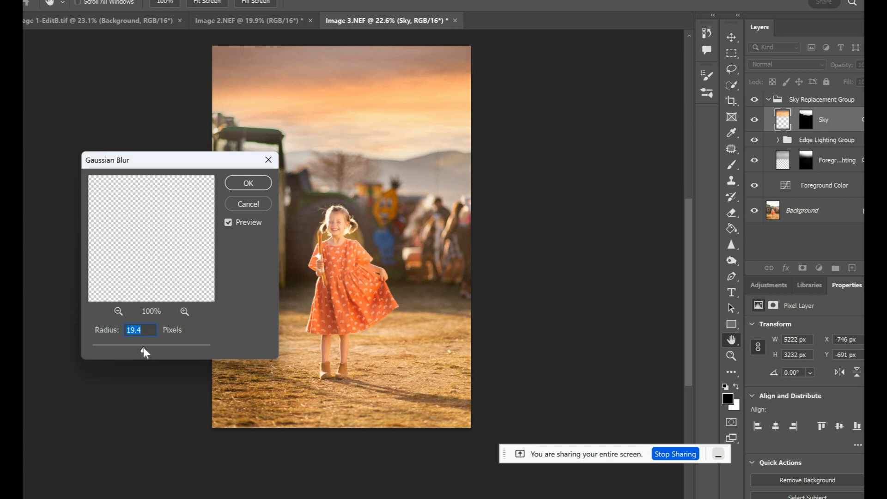
left_click(144, 349)
left_click(266, 187)
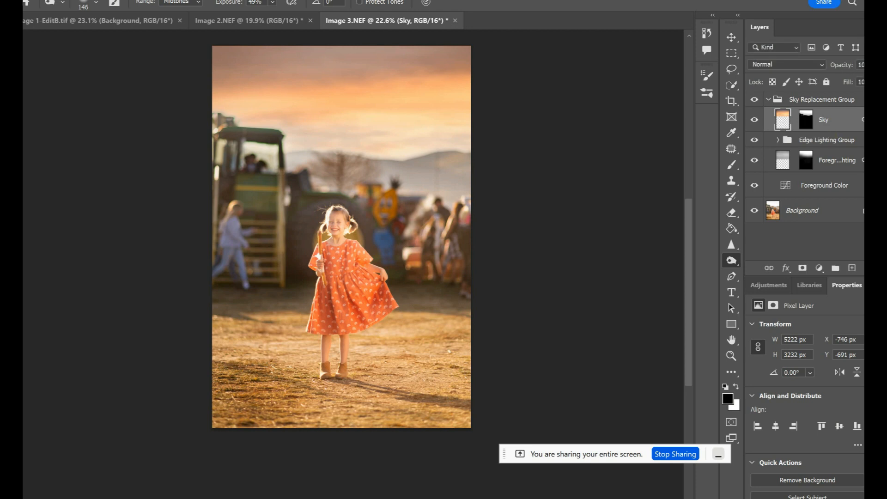
Lower the Sky layer's opacity to 76%, then activate the Move tool and deselect the layer
left_click(880, 64)
left_click(820, 83)
left_click_drag(819, 85, 858, 86)
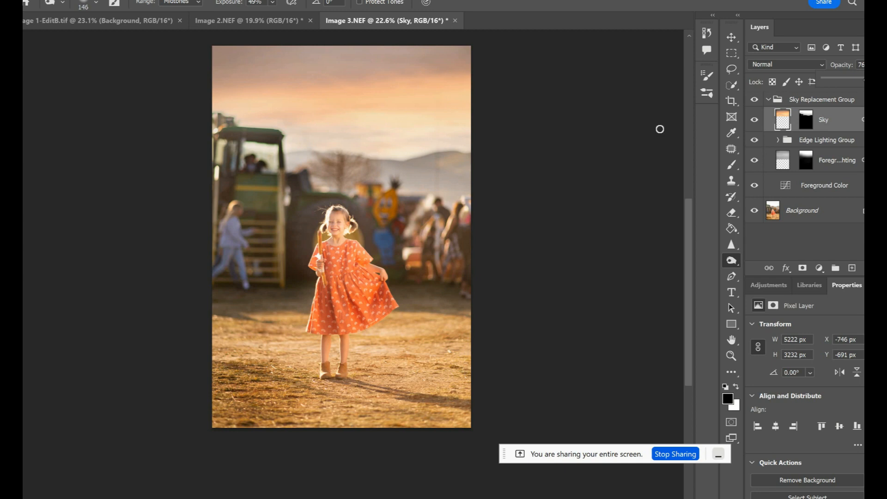
left_click(731, 39)
left_click(370, 103)
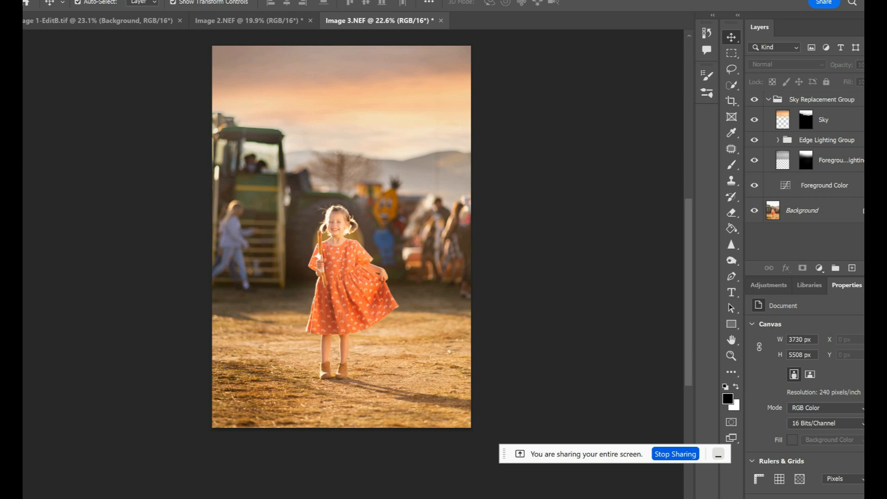
Switch to the Google Meet call in the browser to check on the participants
mouse_move(383, 498)
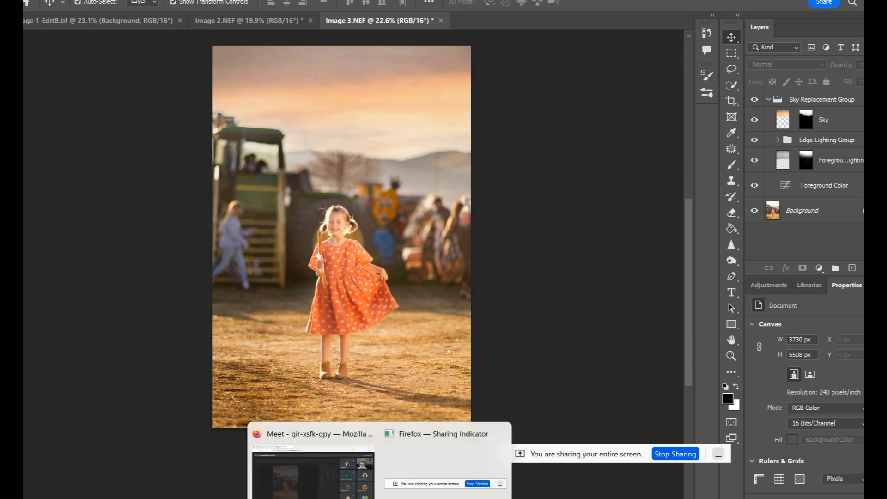
left_click(314, 483)
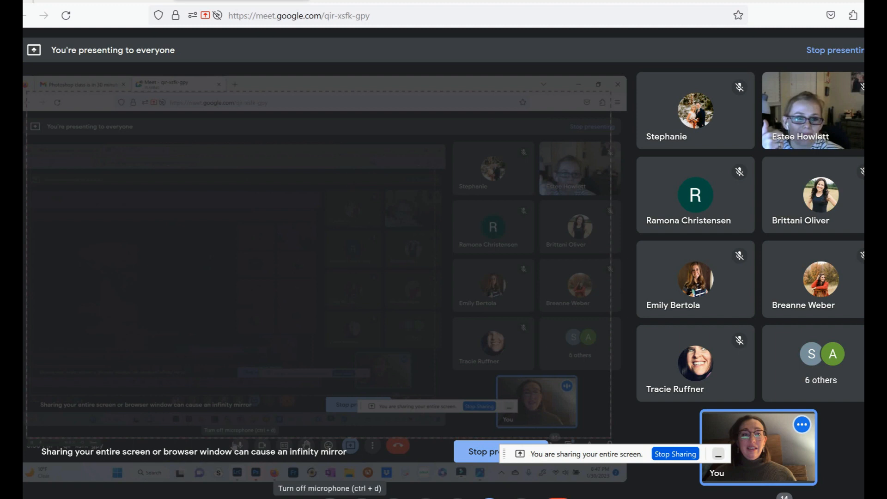
left_click(353, 498)
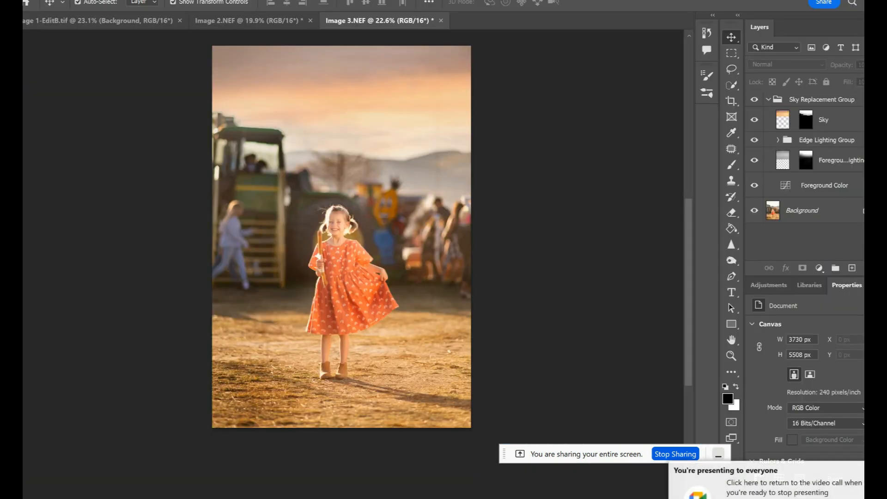
mouse_move(382, 498)
left_click(314, 483)
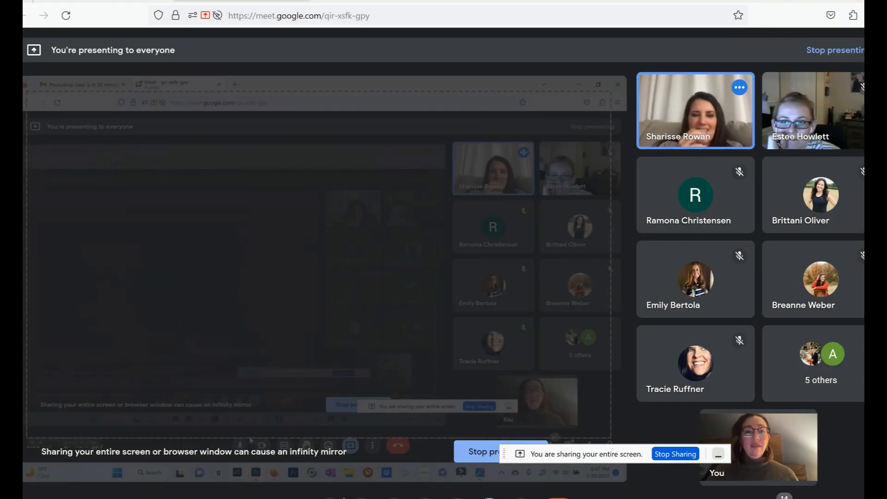
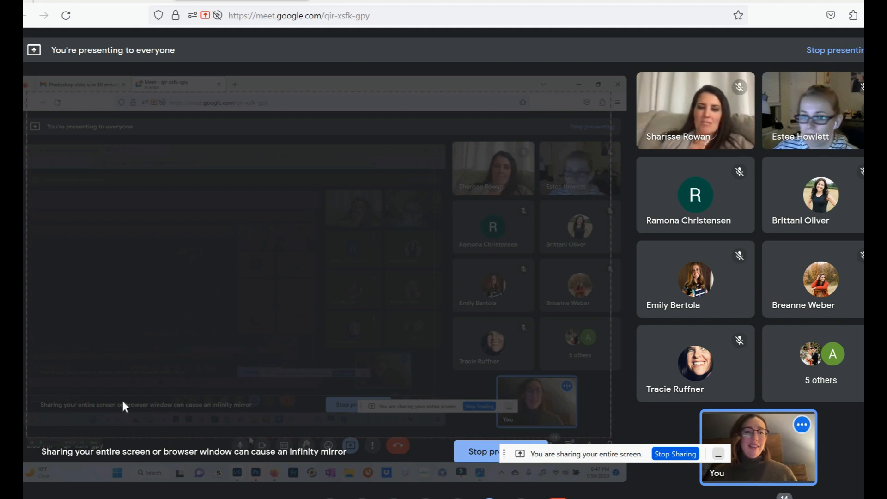
Return to Photoshop and open the Light Flare folder inside the Desktop's Overlays folder in File Explorer
mouse_move(353, 497)
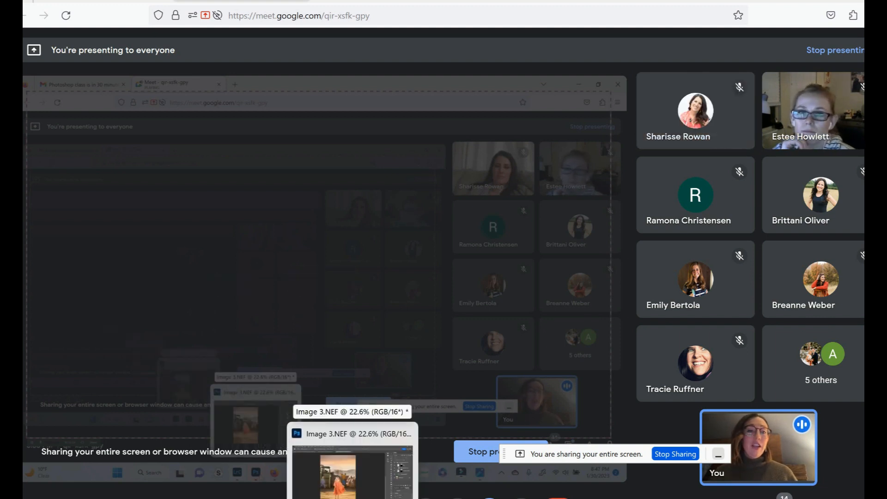
left_click(352, 497)
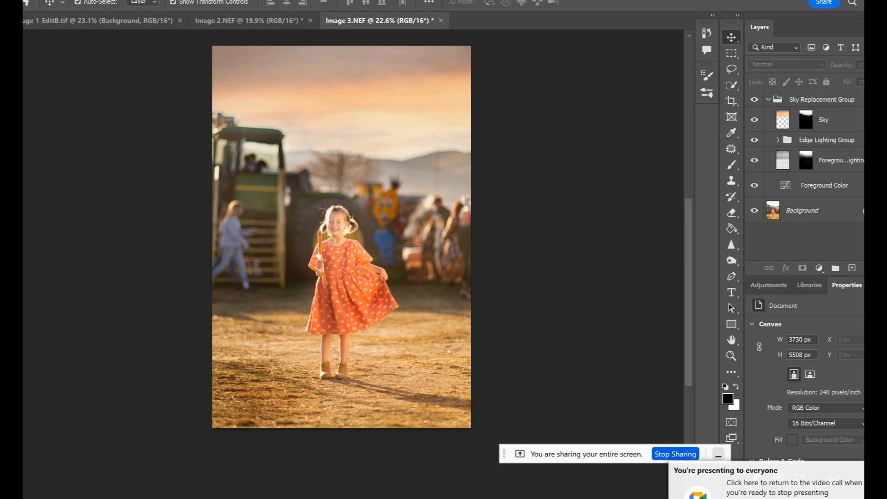
key("super+e")
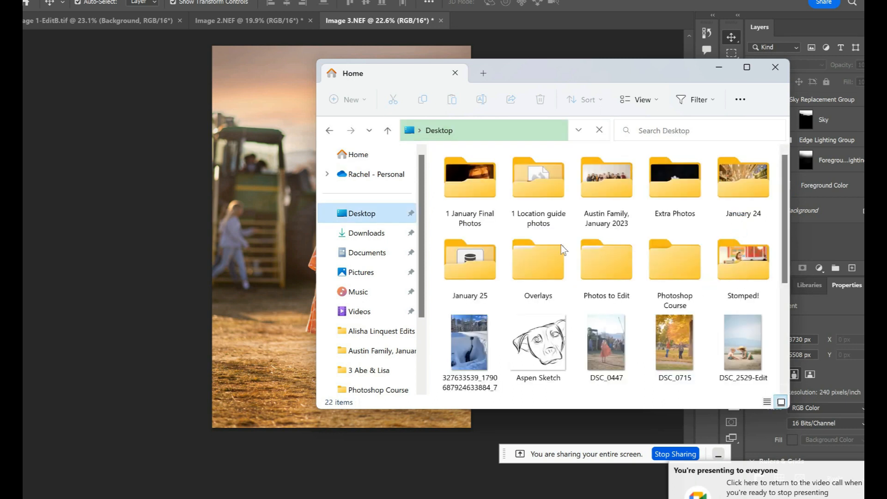
double_click(523, 269)
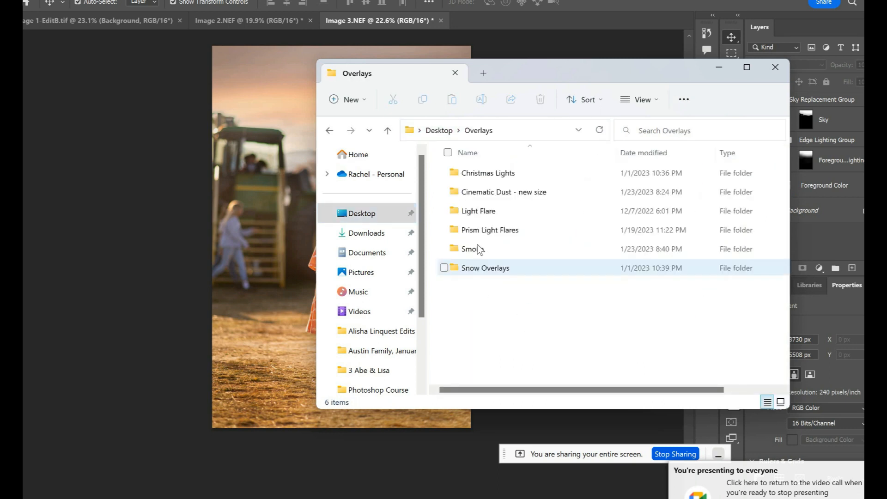
double_click(476, 212)
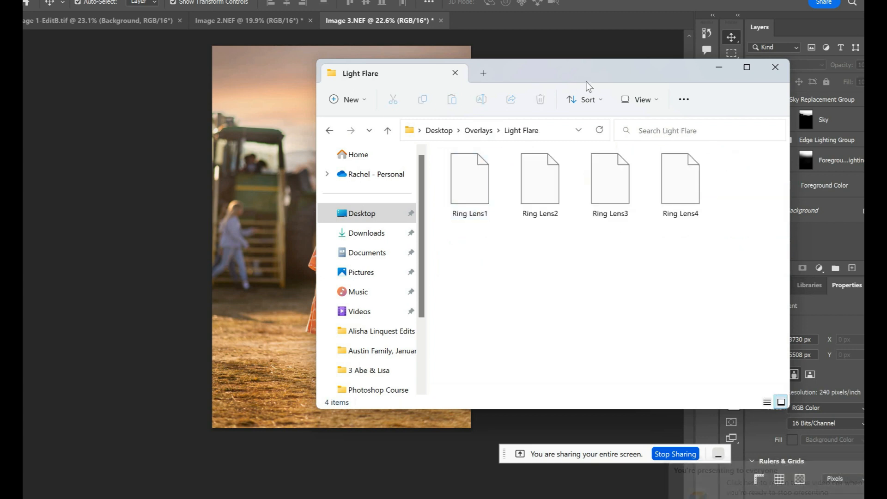
left_click_drag(500, 65, 587, 82)
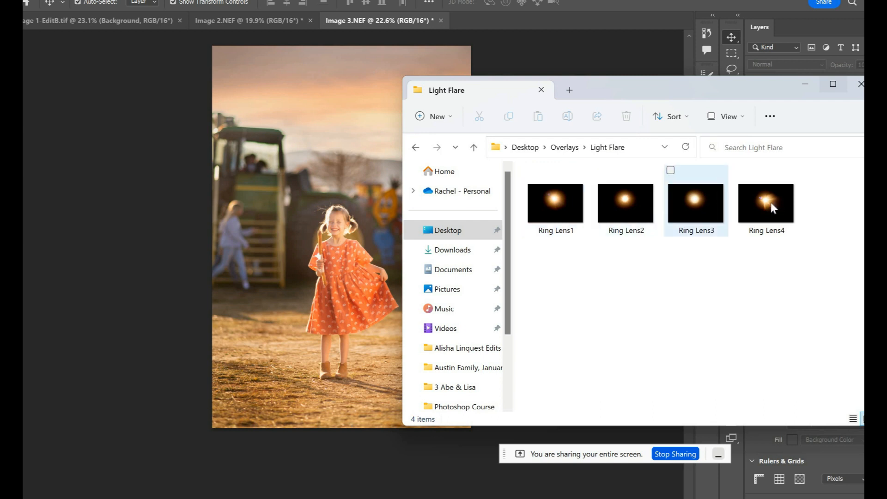
Open the Ring Lens4 flare as its own Photoshop document and float its window beside the Image 3 photo
left_click_drag(764, 204, 539, 22)
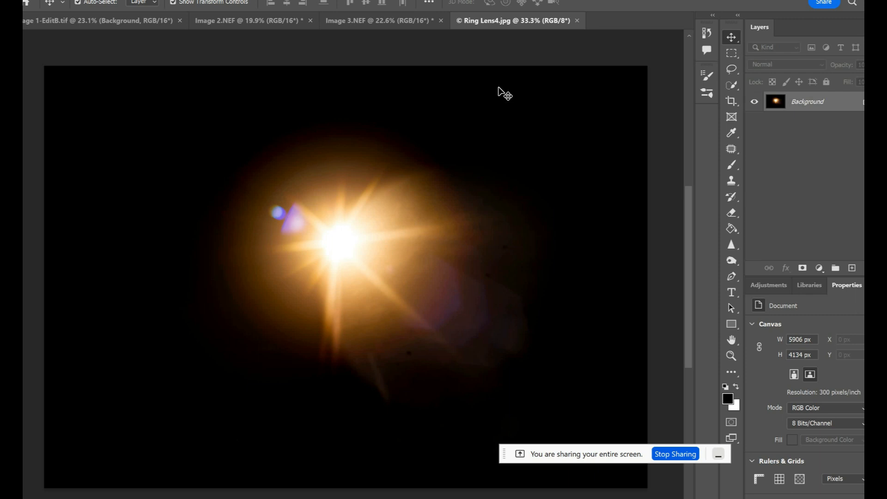
left_click(381, 24)
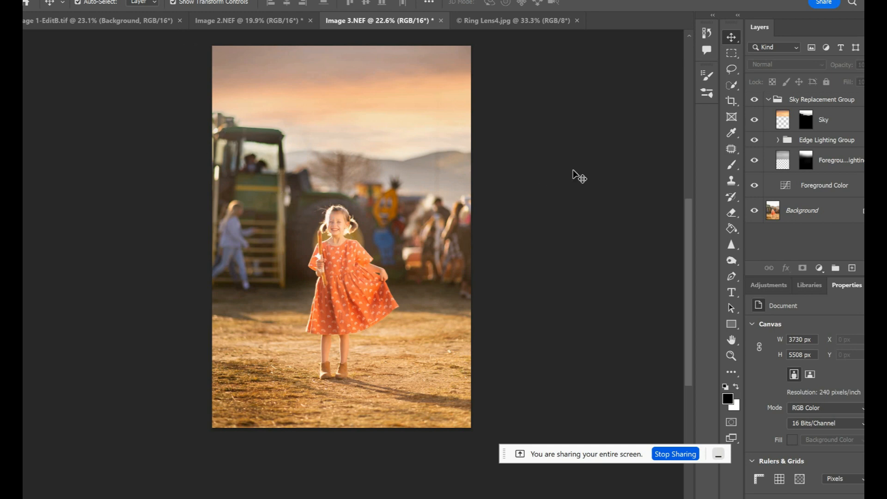
left_click(487, 27)
left_click(400, 18)
left_click(464, 20)
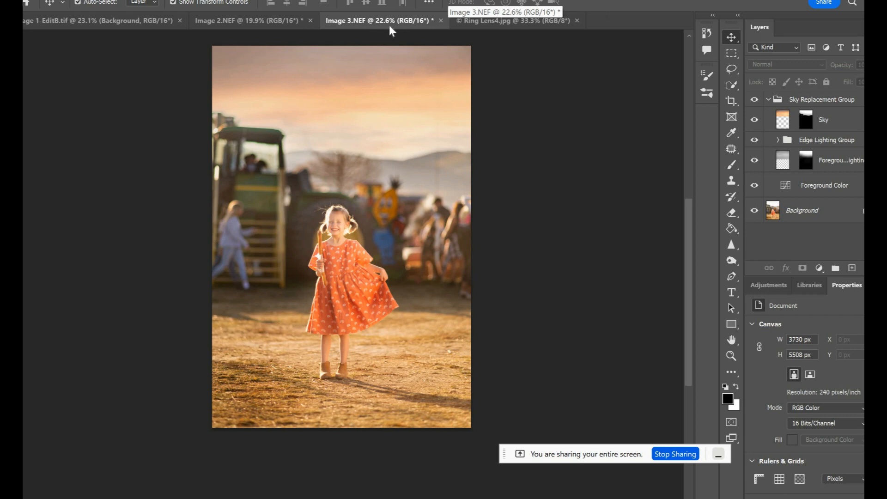
left_click_drag(502, 20, 530, 88)
left_click_drag(371, 35, 447, 100)
left_click_drag(556, 92, 485, 86)
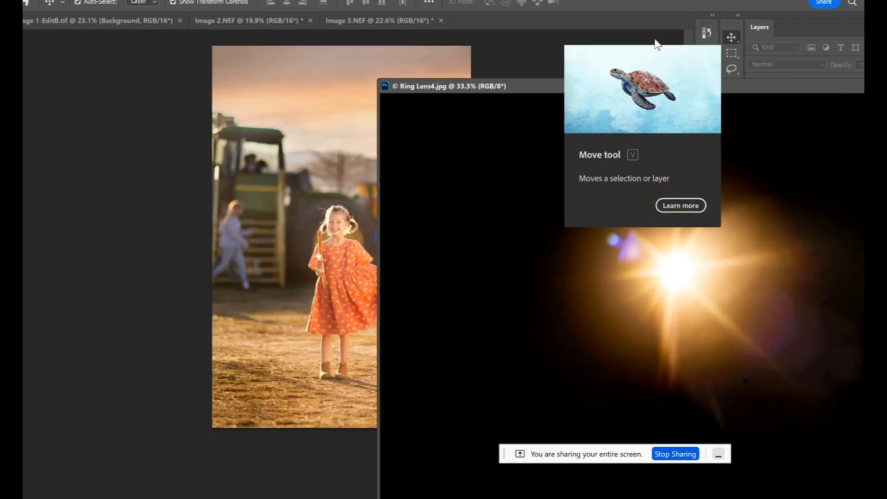
Copy the Ring Lens4 flare into Image 3, accepting the bit depth and color profile conversions, and dock the flare window again
left_click_drag(504, 265, 332, 236)
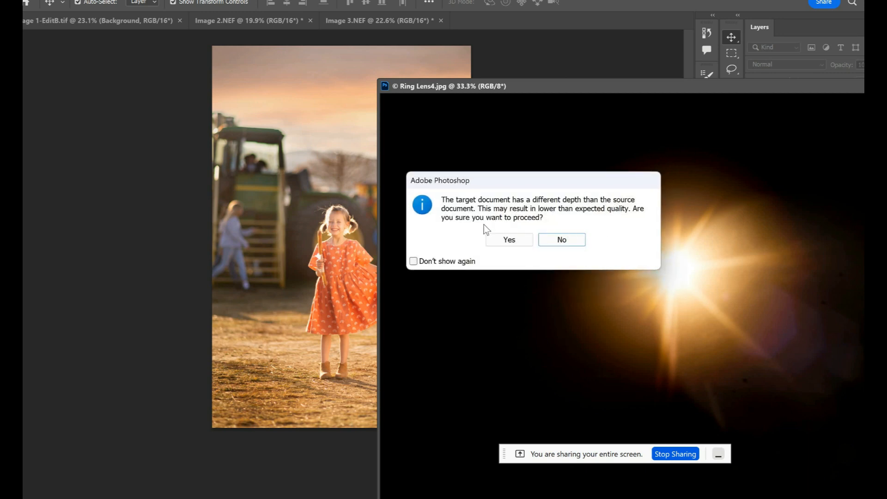
left_click(509, 239)
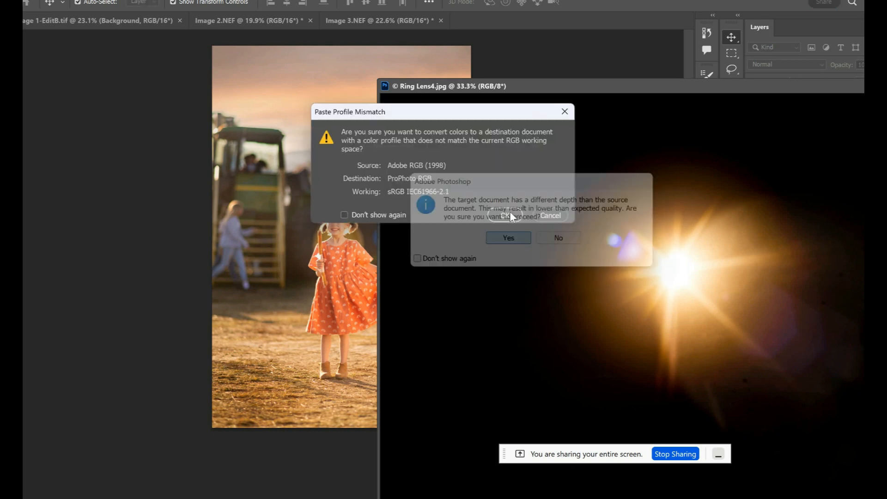
left_click(508, 215)
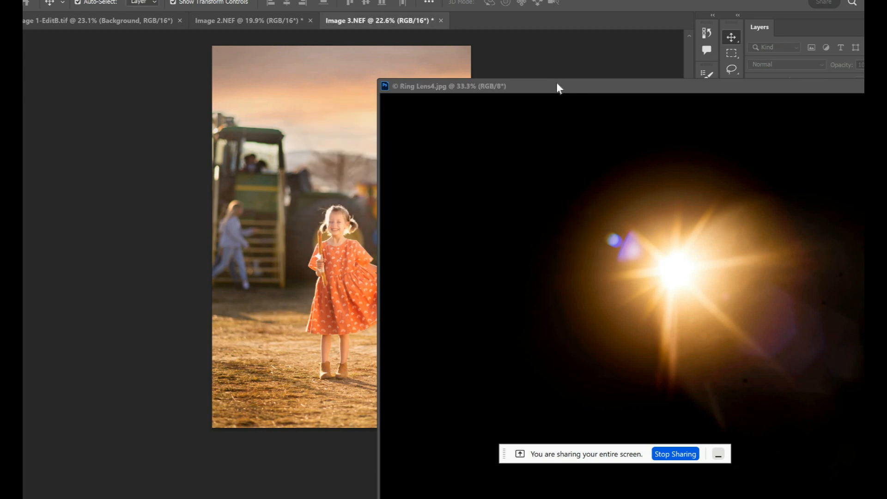
left_click_drag(575, 22, 434, 18)
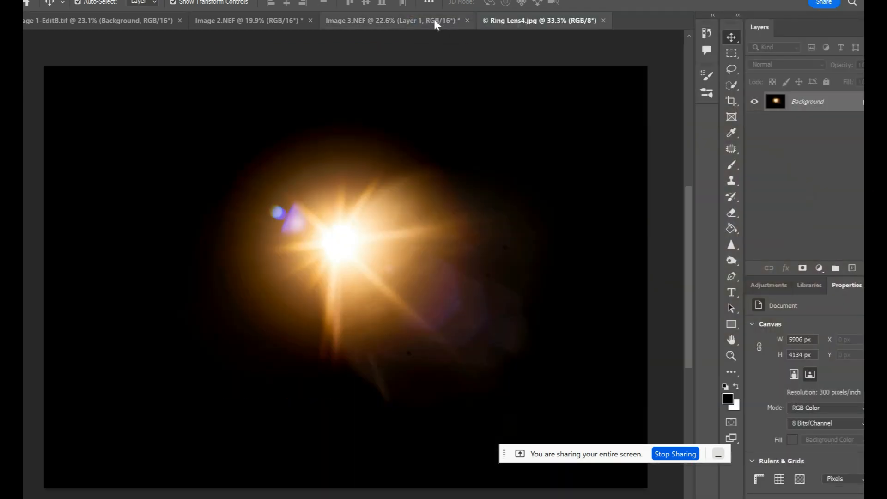
left_click(434, 21)
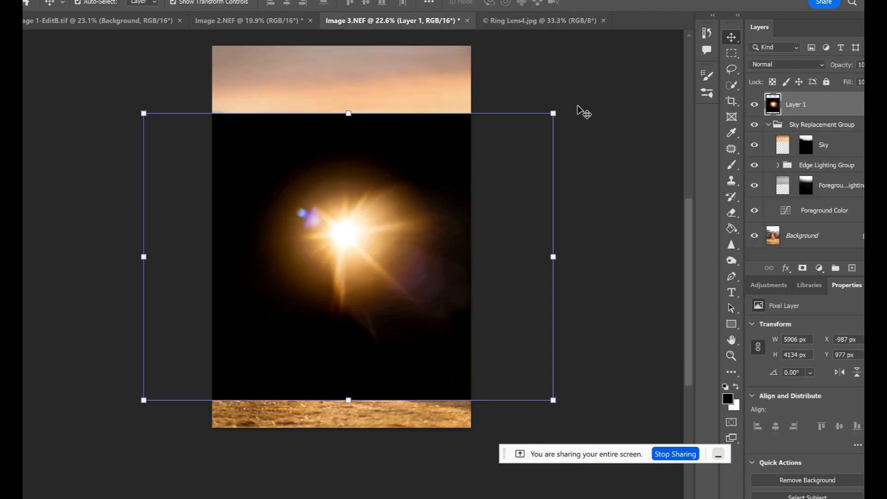
Scale the flare layer in Image 3 down to about 70% over the girl
left_click_drag(455, 170, 432, 199)
left_click_drag(311, 282, 364, 221)
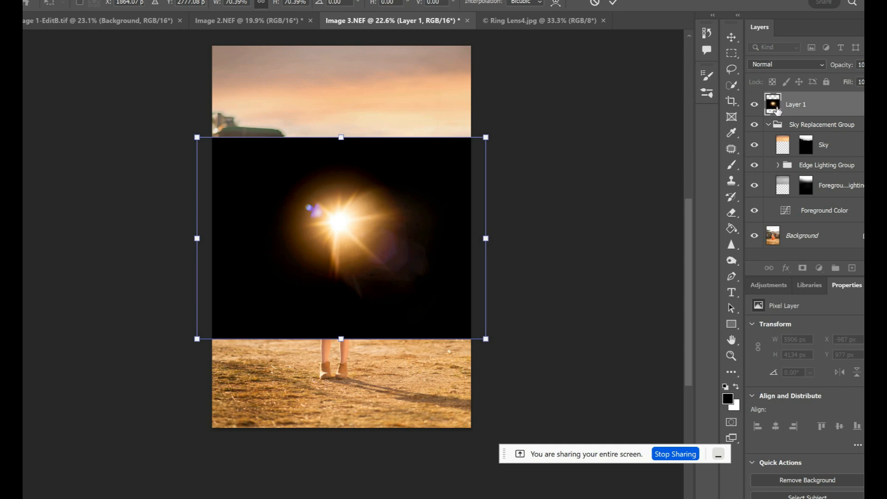
Set the flare layer's blend mode to Screen and move the flare off the girl onto the tractor's cab
left_click(764, 63)
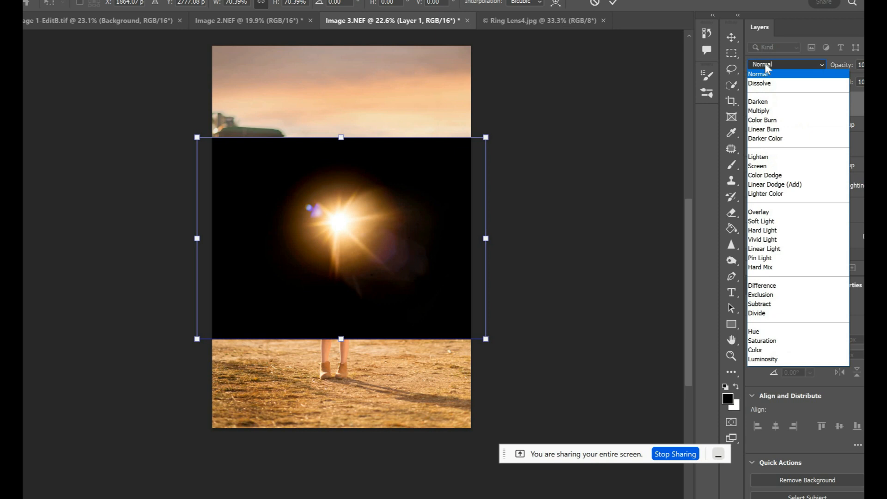
left_click(799, 168)
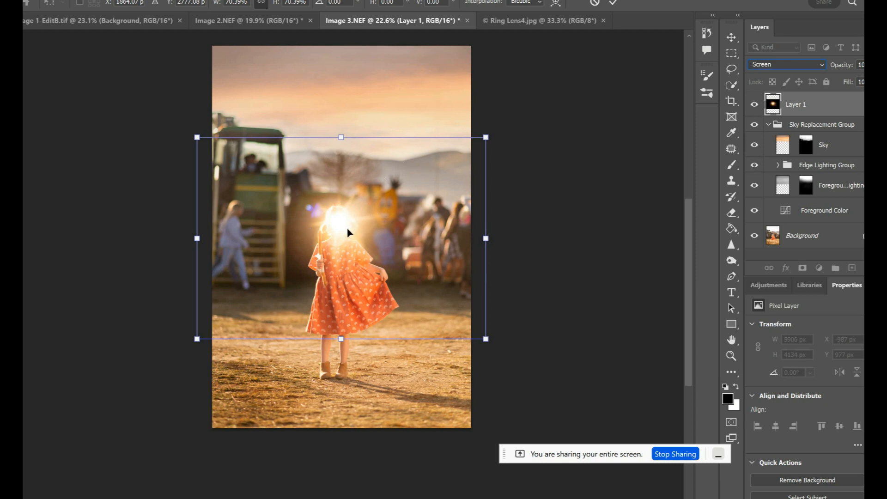
left_click_drag(348, 230, 205, 203)
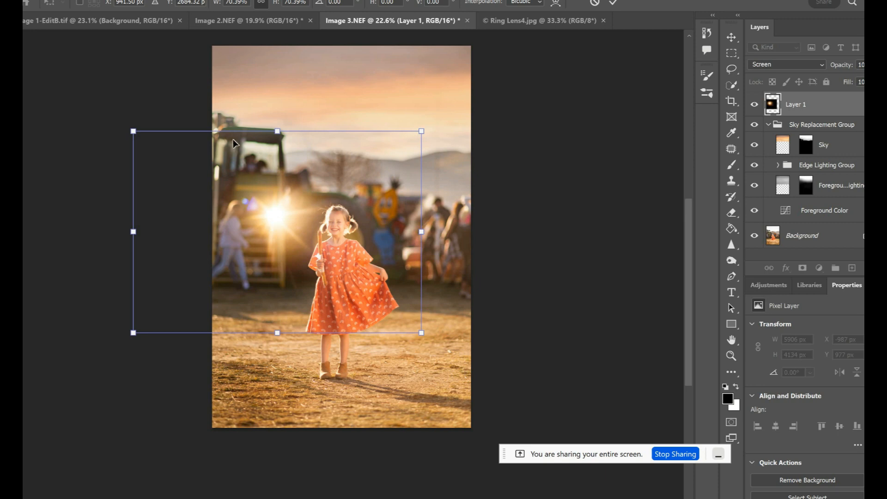
left_click_drag(269, 223, 233, 139)
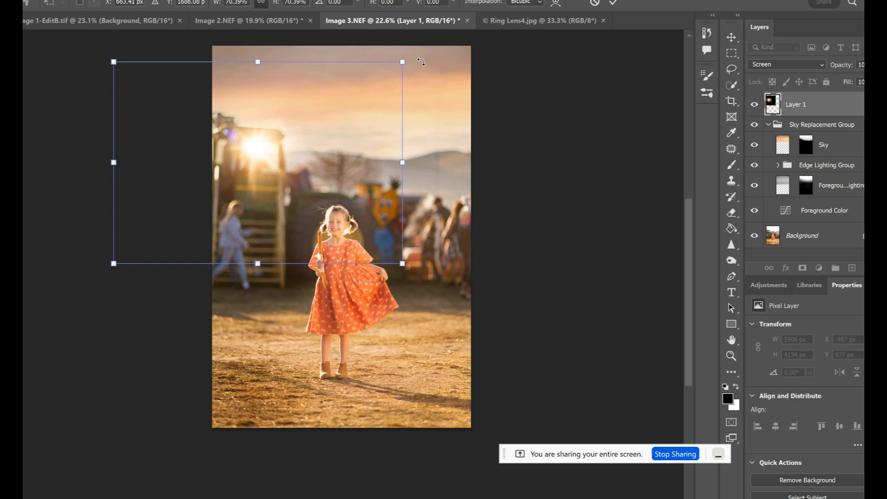
Rotate the flare to about -165°, scale it to about 66%, and place its glow at the photo's left edge above the tractor
left_click_drag(179, 200, 215, 139)
left_click_drag(329, 255, 372, 303)
left_click_drag(250, 184, 228, 150)
left_click_drag(412, 36, 369, 81)
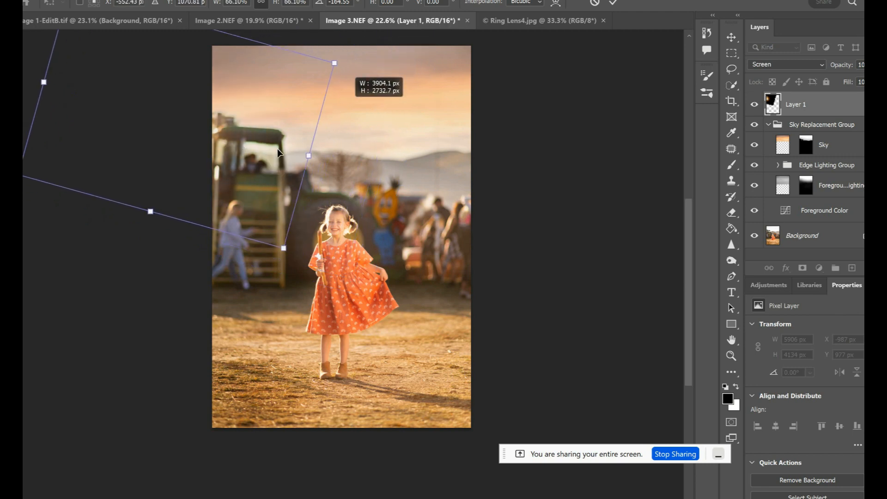
left_click_drag(209, 139, 266, 140)
left_click_drag(265, 141, 258, 134)
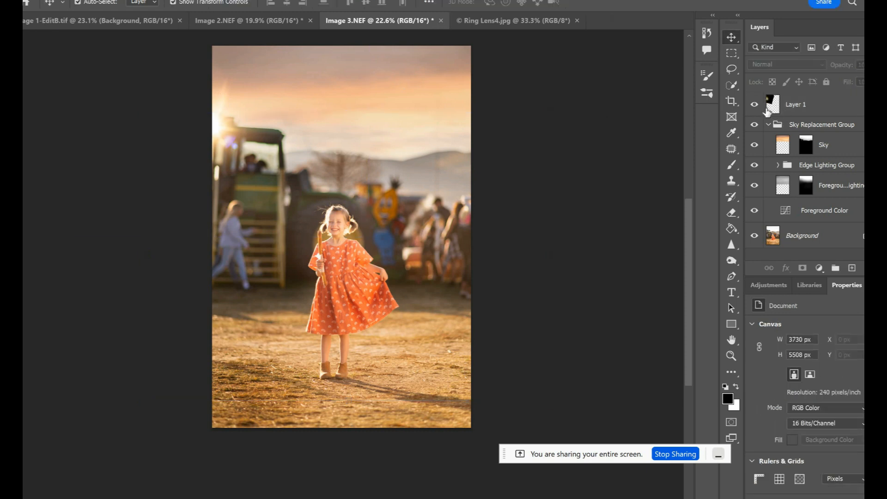
Apply a Gaussian Blur with a 6.4-pixel radius to the flare layer in Image 3
left_click(309, 82)
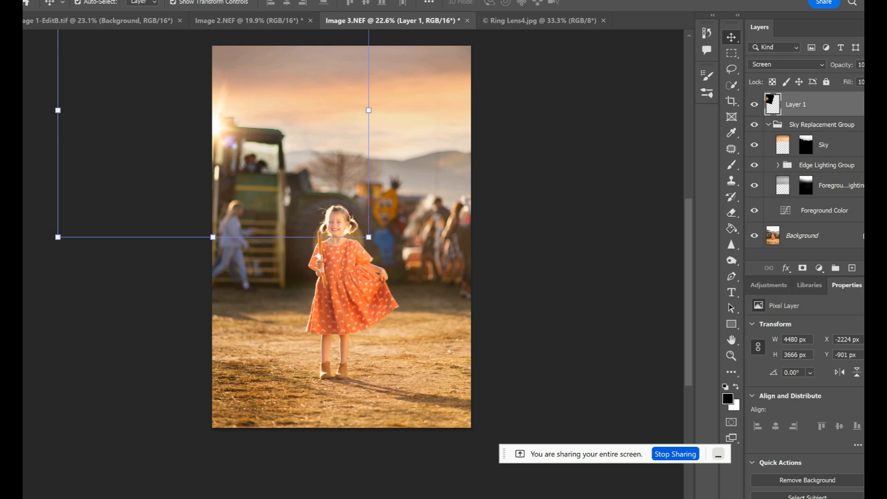
left_click(175, 0)
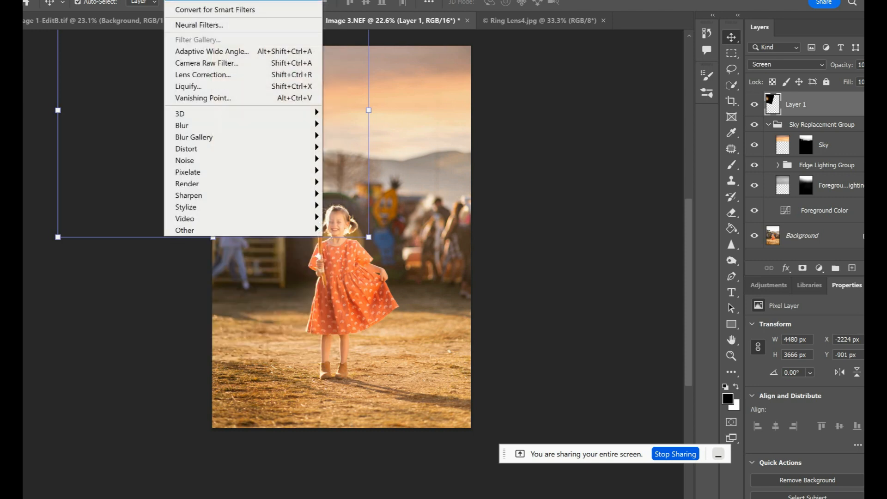
left_click(353, 171)
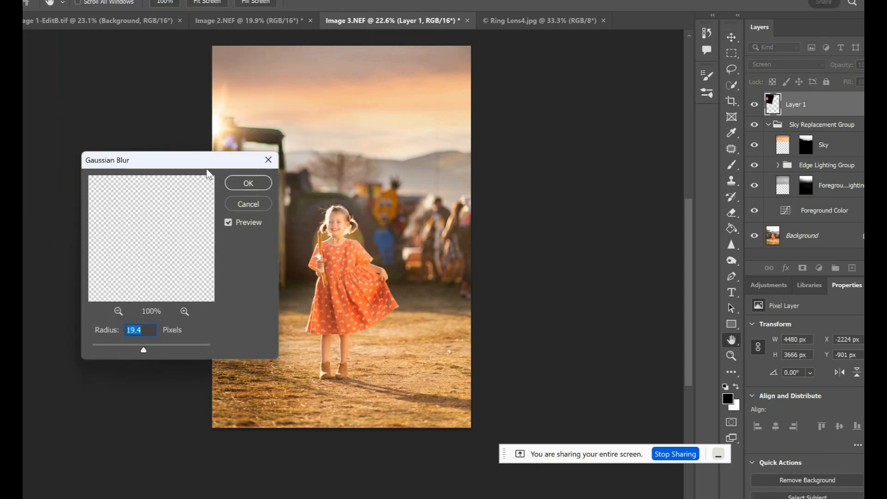
left_click_drag(144, 160, 84, 173)
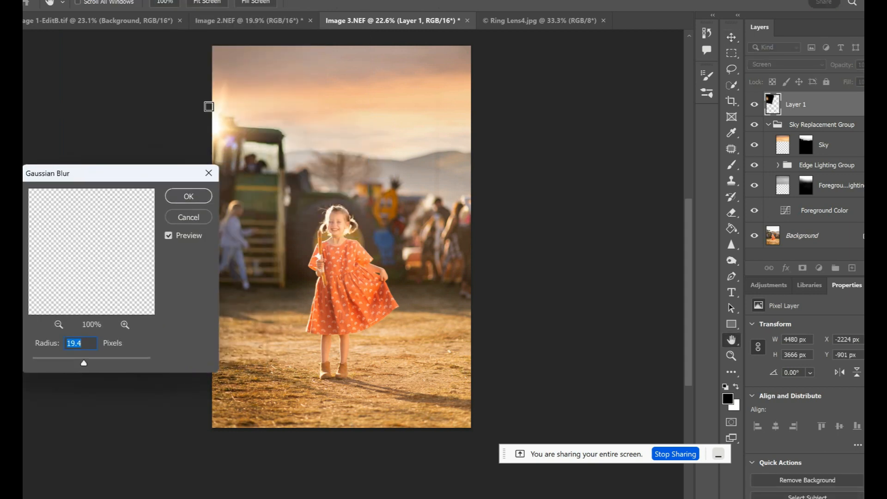
left_click(58, 363)
left_click_drag(65, 365, 66, 364)
left_click(72, 361)
left_click_drag(70, 364, 68, 364)
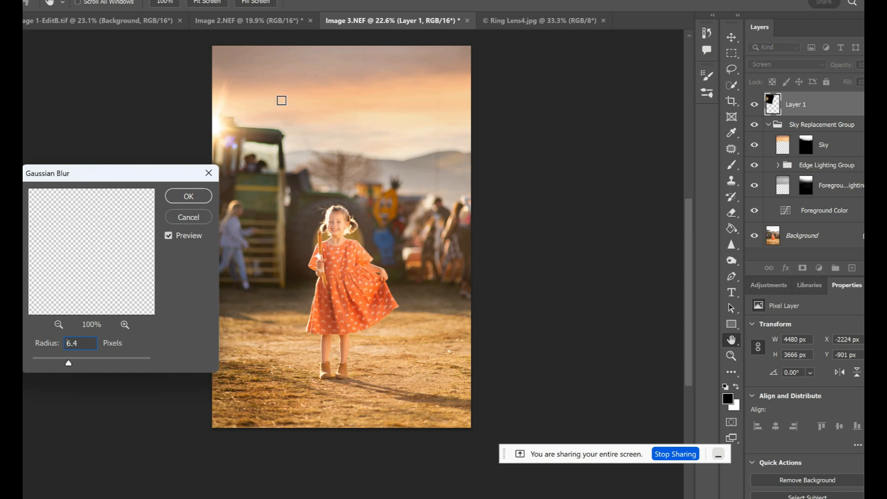
left_click(182, 198)
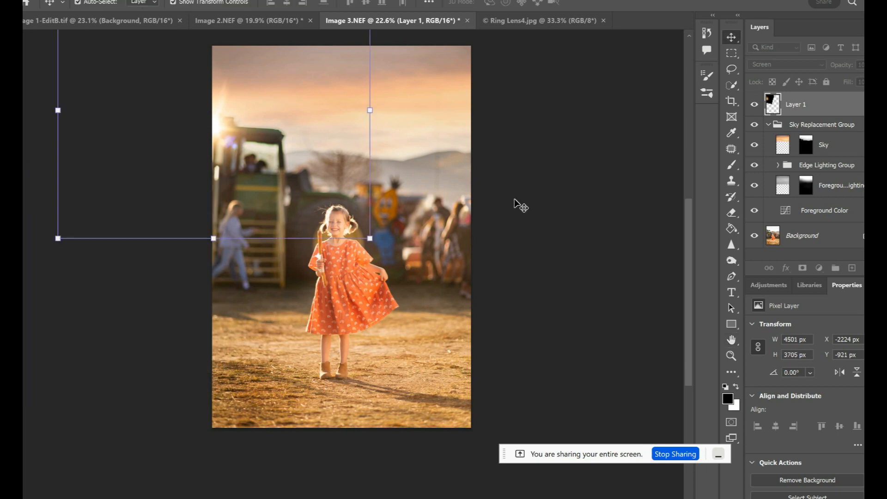
Nudge the blurred flare about 70 px upward above the tractor and deselect the layer
left_click(804, 254)
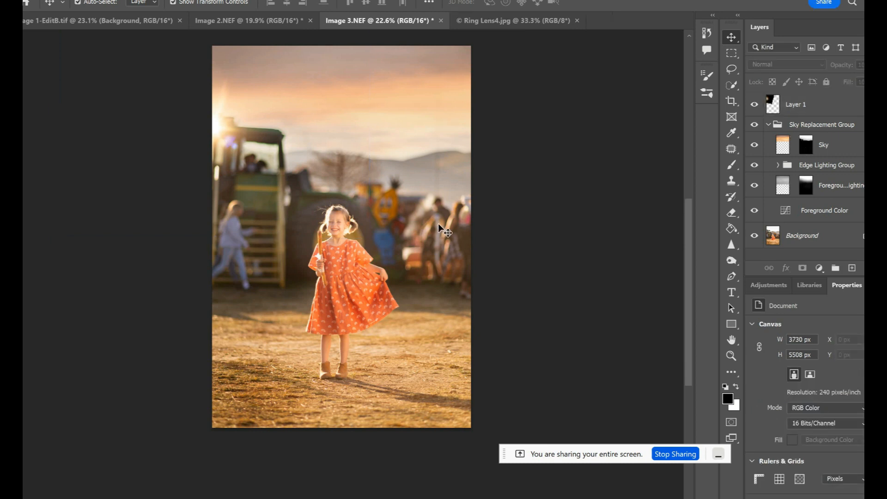
left_click(220, 132)
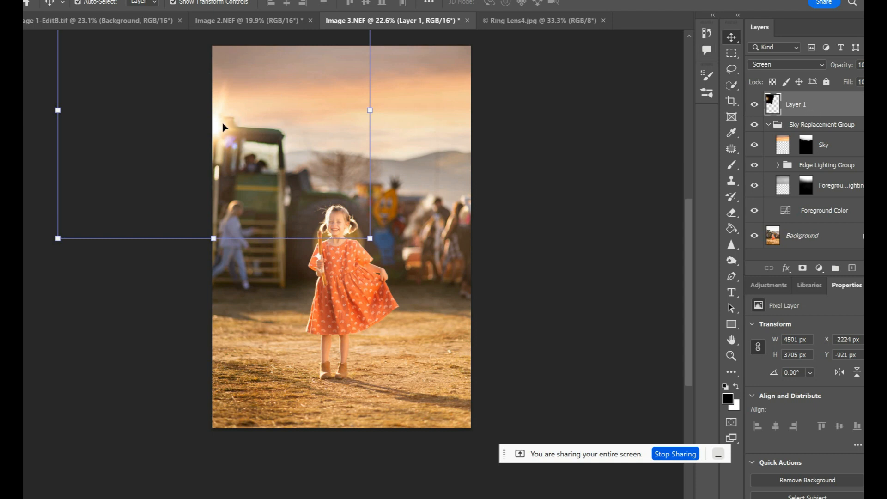
mouse_move(235, 126)
left_mouse_down()
mouse_move(222, 123)
mouse_move(224, 115)
left_mouse_up()
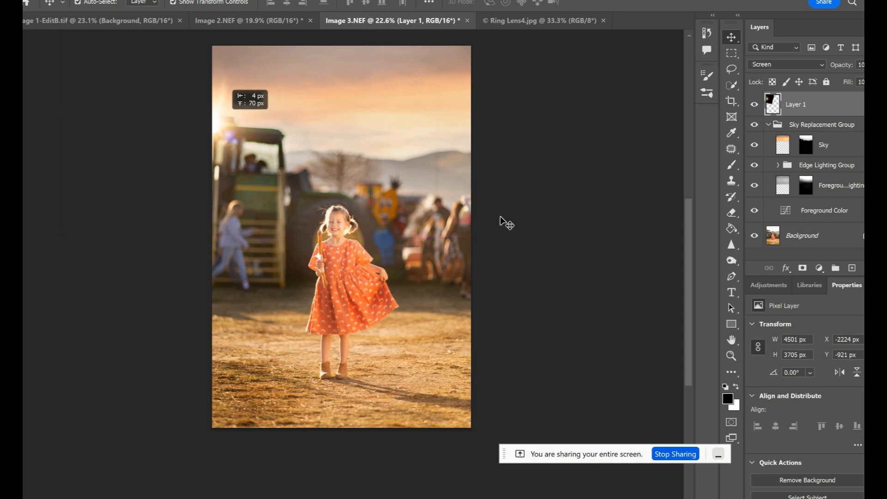
left_click(521, 227)
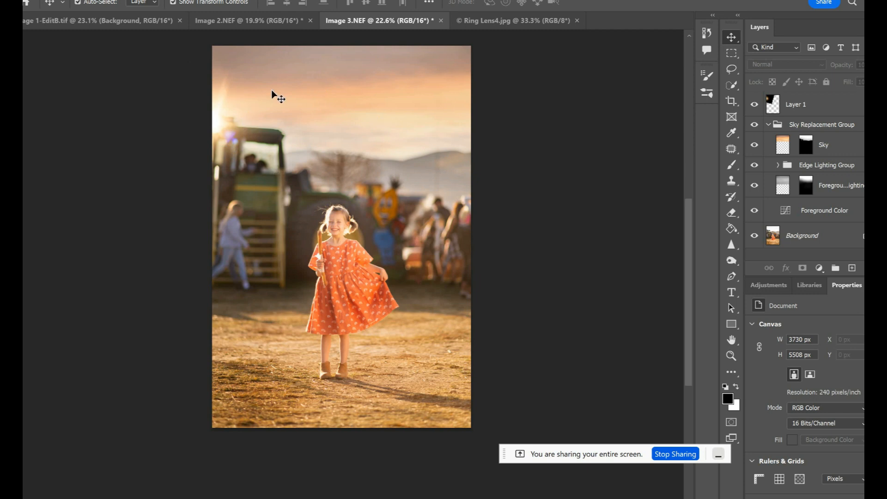
Switch to the Image 2 photo and float the Ring Lens4 flare window beside it
left_click(244, 22)
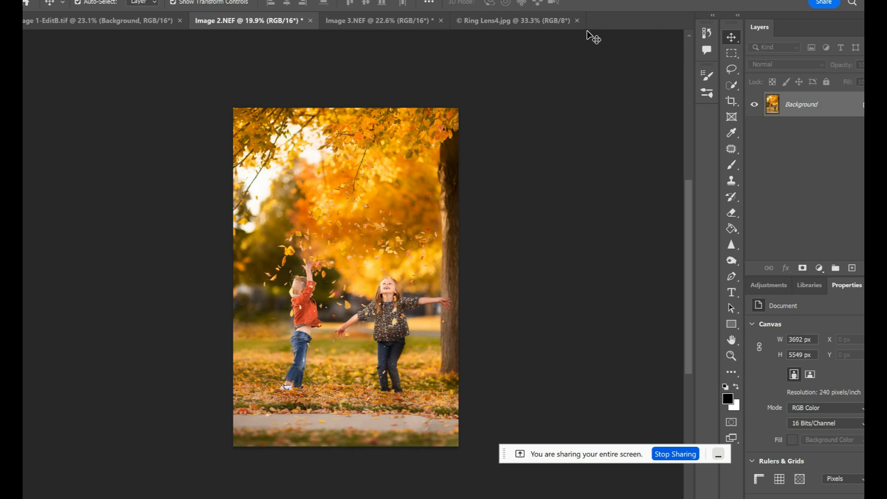
left_click_drag(610, 250, 493, 33)
left_click_drag(416, 32, 657, 91)
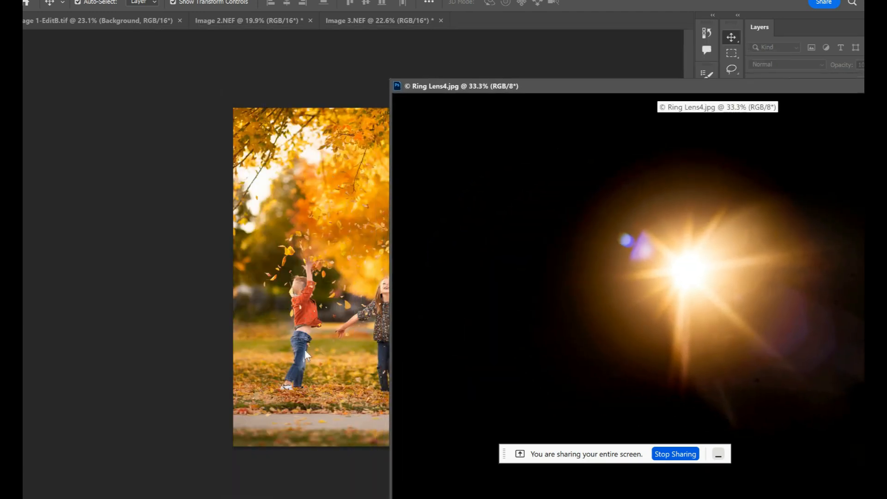
left_click_drag(461, 87, 555, 79)
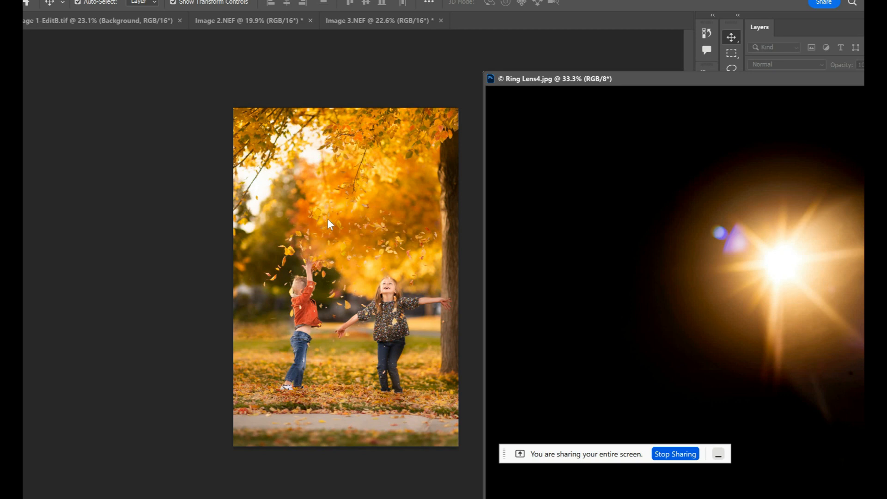
Copy the Ring Lens4 flare into Image 2, accepting the conversions, and dock the flare window again
key("ctrl+v")
left_click(510, 240)
left_click(511, 218)
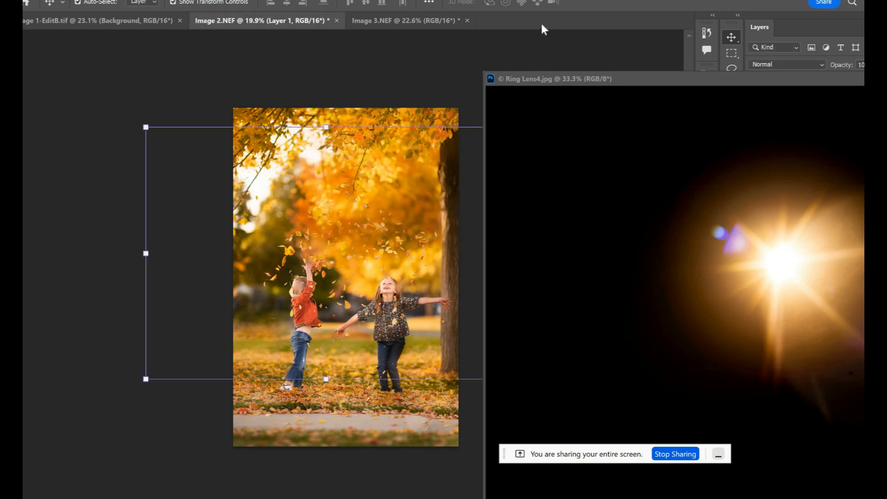
left_click_drag(520, 83, 516, 17)
left_click(296, 19)
Scale the flare layer in Image 2 to about 57% at the photo's upper left and set its blend mode to Screen
left_click_drag(507, 128, 267, 193)
left_click_drag(286, 258, 281, 154)
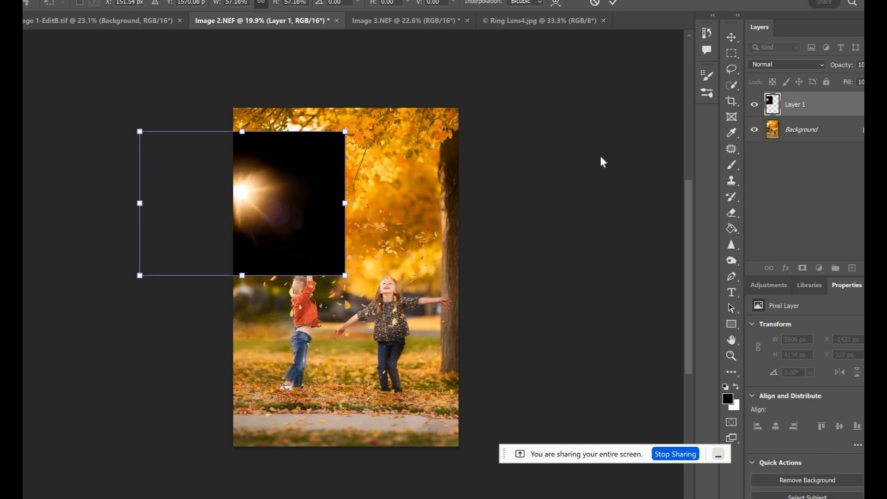
left_click(785, 67)
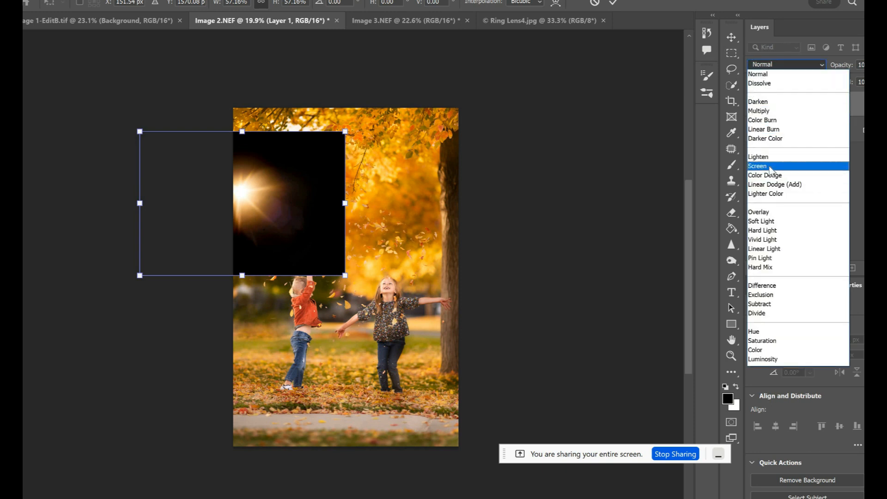
left_click(770, 167)
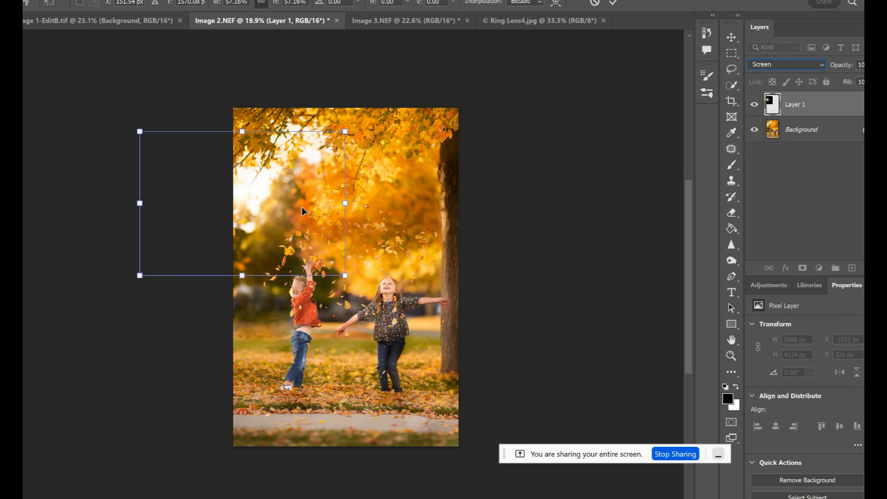
Position the flare over the bright gap in the trees at the photo's left edge, apply the transform and deselect the layer
left_click_drag(208, 199, 286, 178)
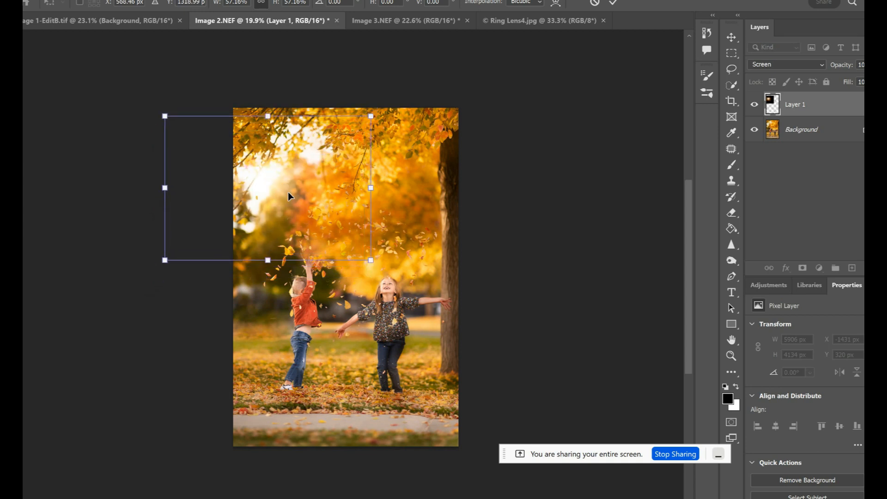
left_click_drag(173, 230, 272, 198)
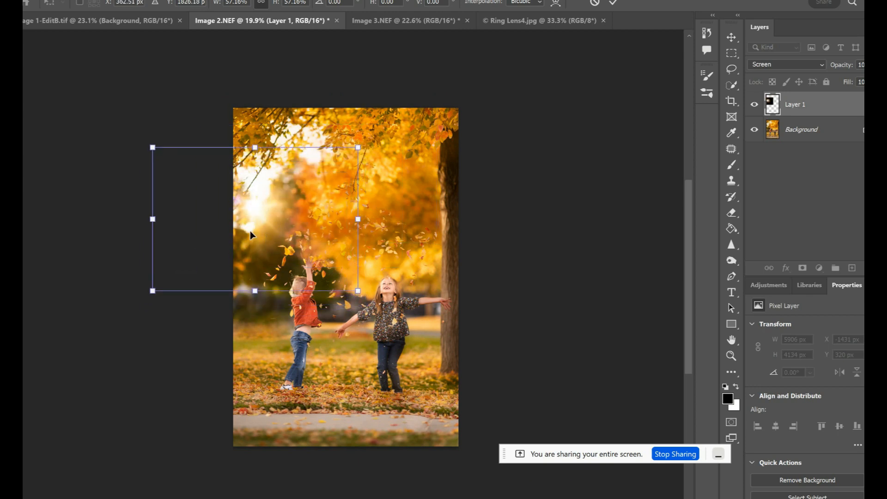
left_click_drag(264, 208, 265, 210)
left_click_drag(265, 217, 267, 246)
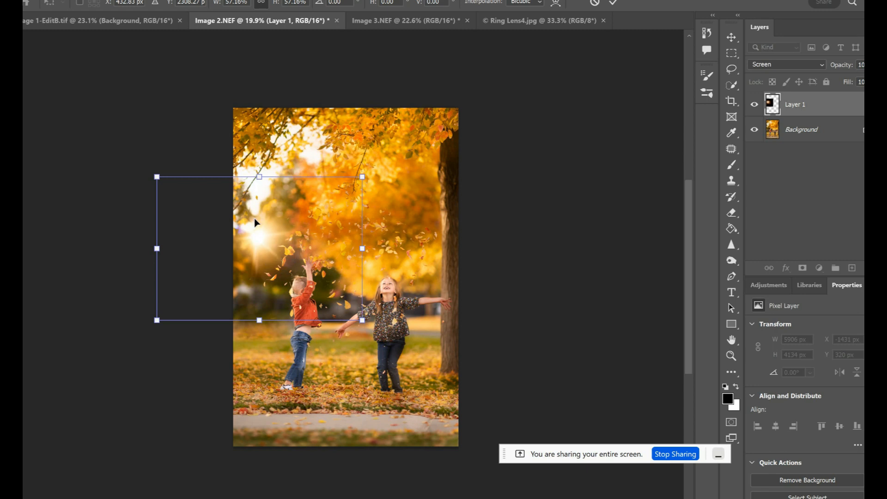
mouse_move(254, 214)
left_mouse_down()
mouse_move(254, 203)
mouse_move(254, 214)
left_mouse_up()
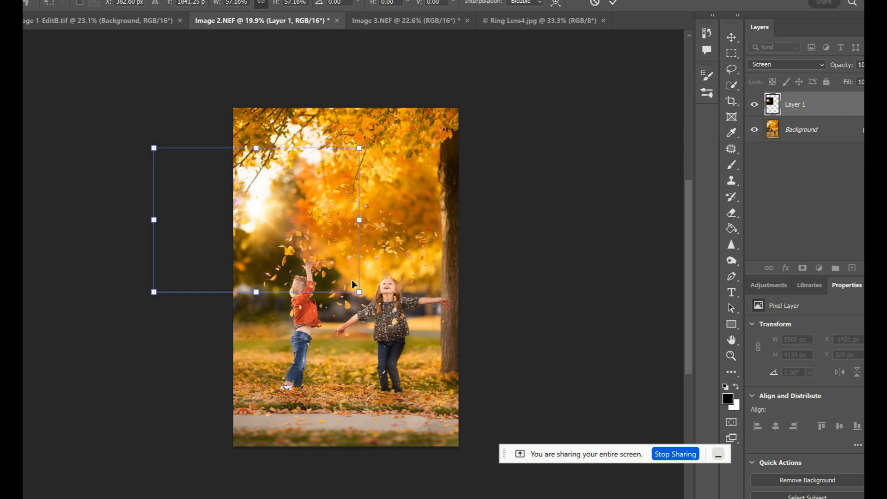
key("Return")
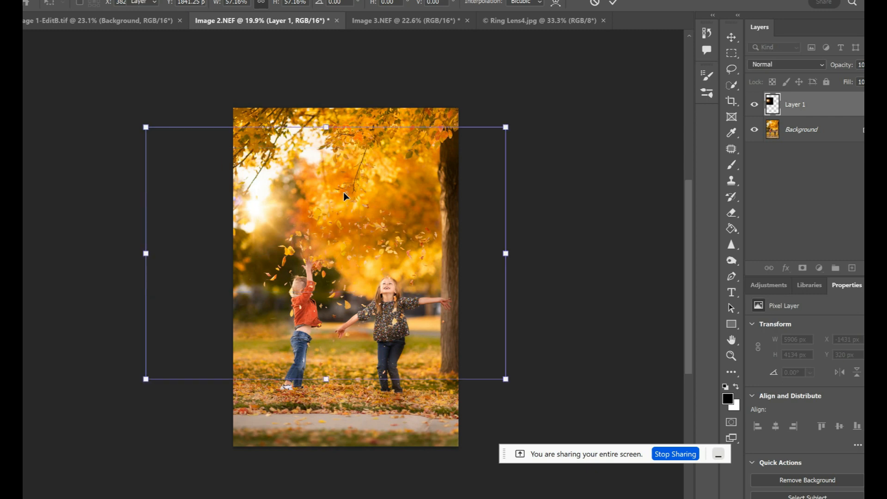
left_click(272, 294)
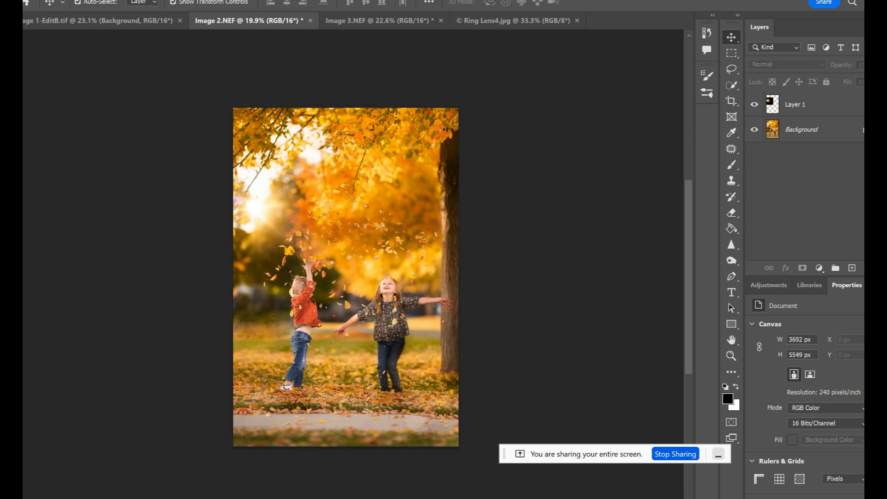
Switch to the 7 July Finals folder in File Explorer and view the July 26, 2021-1a photo in a maximized window
key("alt+Tab")
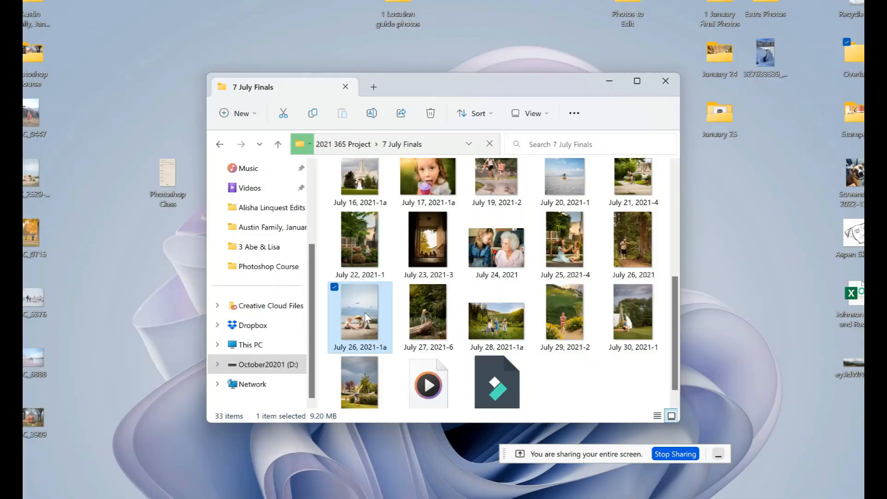
key("alt+Tab")
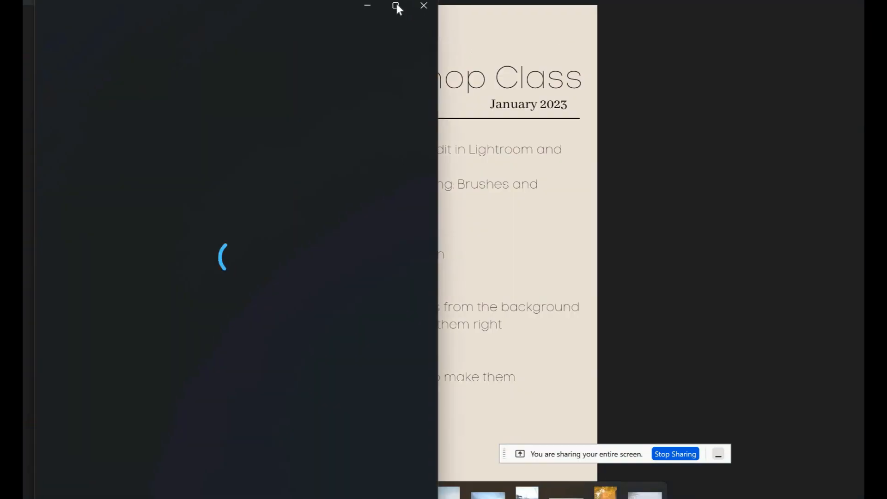
left_click(396, 6)
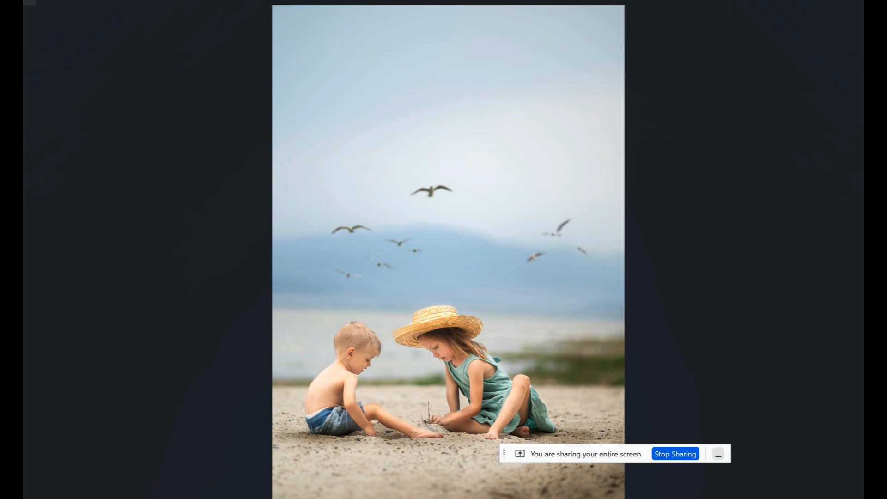
Return to Photoshop and bring up the Image 1-EditB document of the boy with the teddy bear
mouse_move(380, 498)
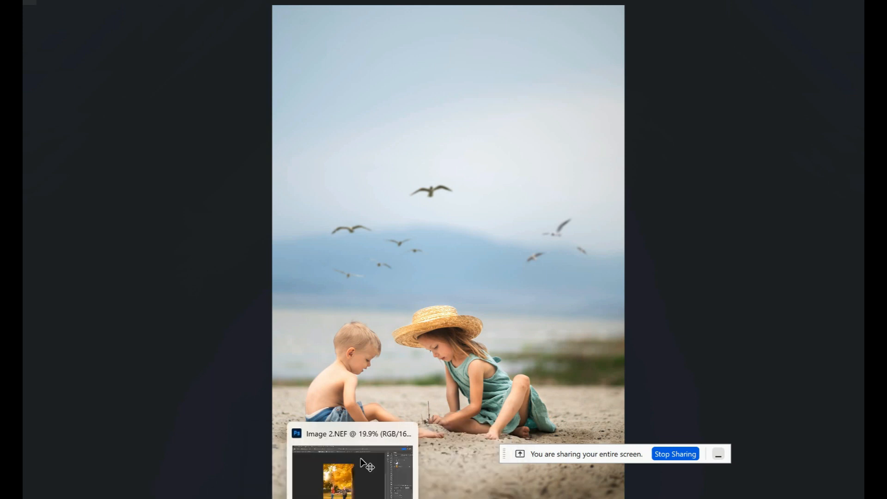
left_click(362, 460)
left_click(353, 21)
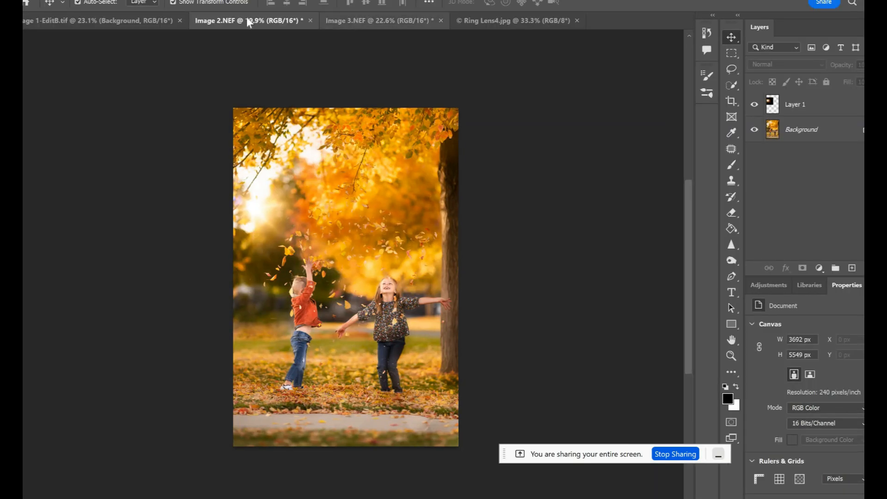
left_click(150, 23)
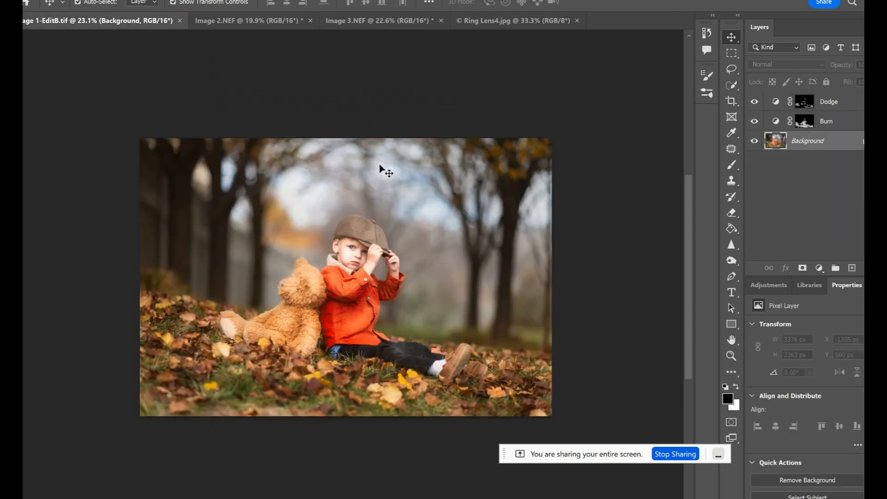
scroll(370, 292, "down", 1)
scroll(369, 292, "right", 2)
scroll(370, 292, "left", 2)
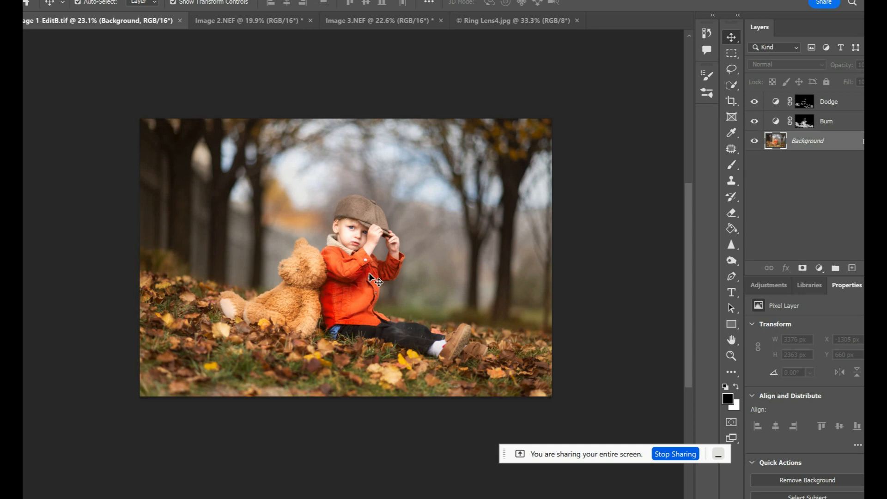
left_click(267, 20)
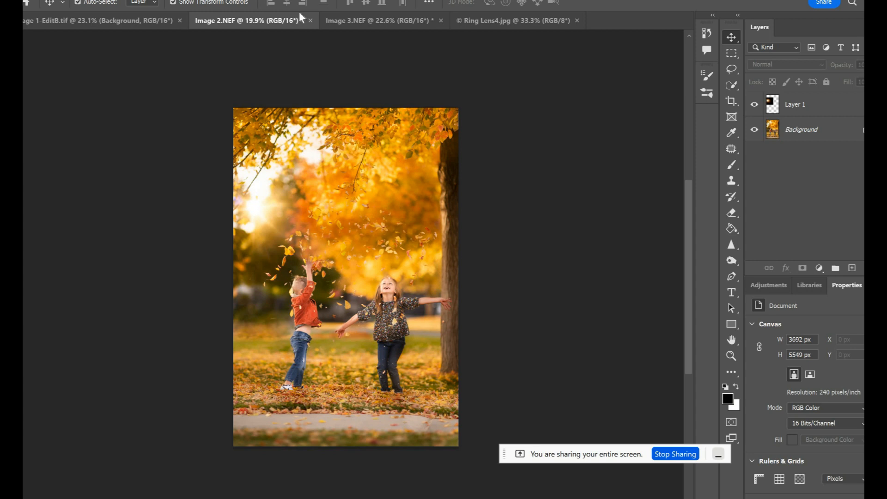
left_click(161, 21)
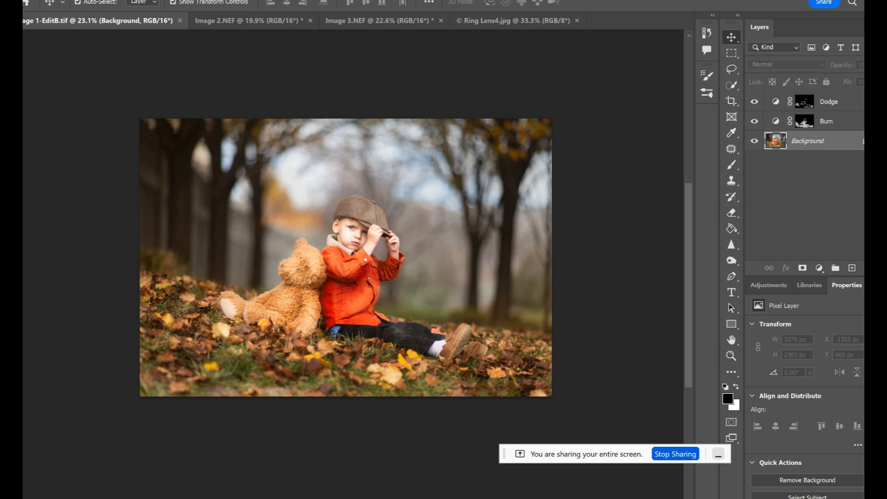
mouse_move(361, 497)
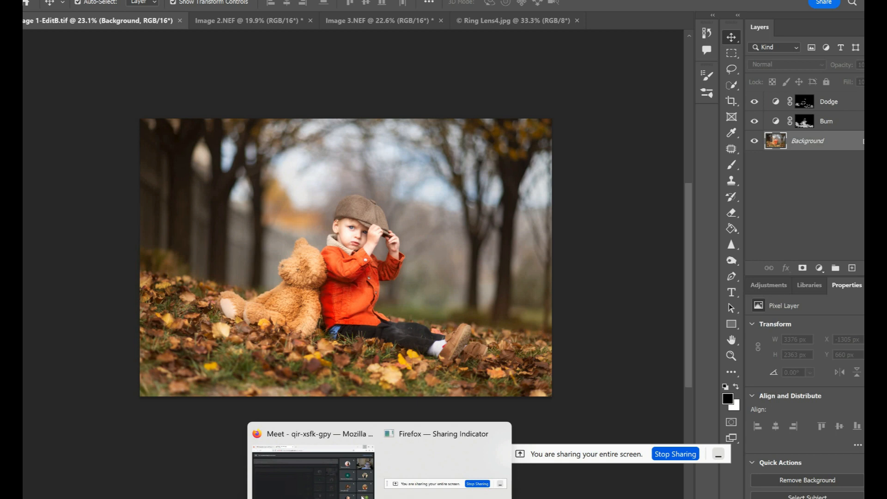
left_click(314, 462)
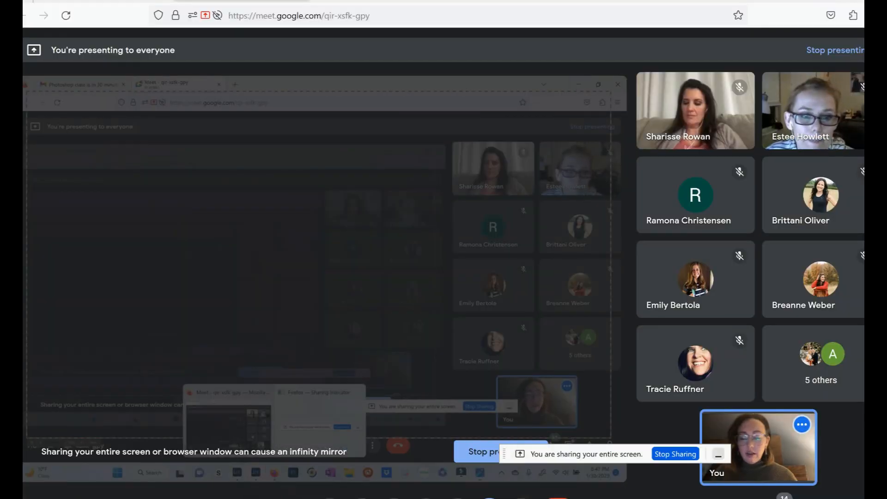
left_click(820, 1)
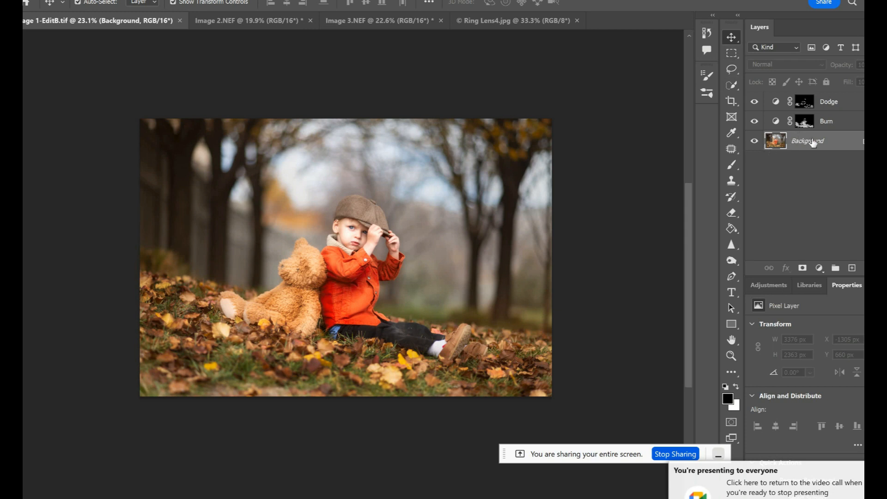
Select the boy's orange jacket, including both sleeves and the small front hem flap, using the Quick Selection tool in add mode
left_click(732, 84)
left_click(765, 86)
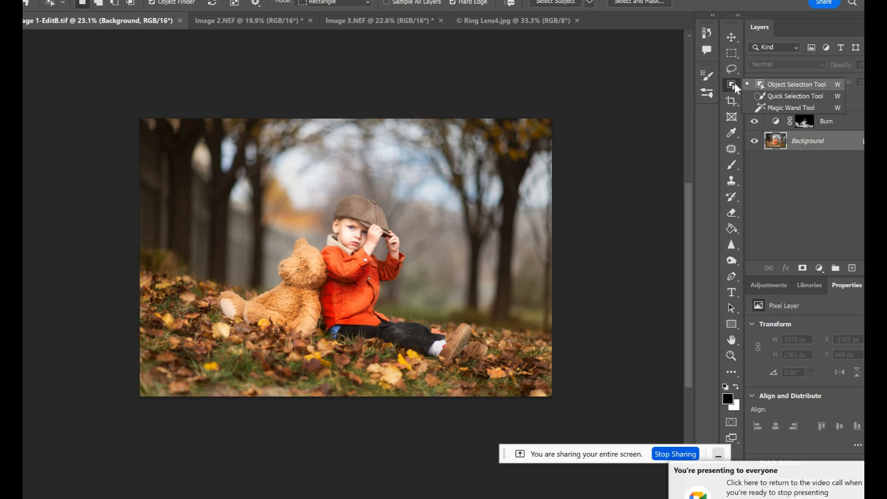
left_click(795, 96)
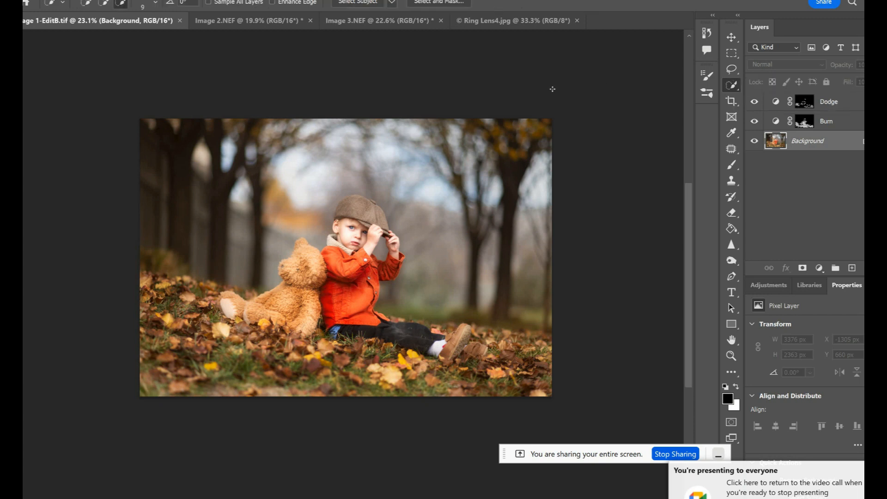
left_click(104, 5)
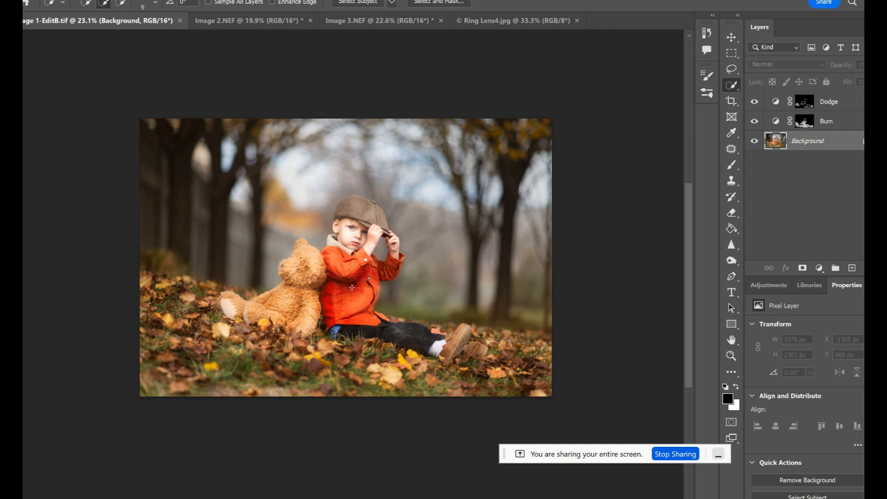
scroll(352, 287, "up", 8)
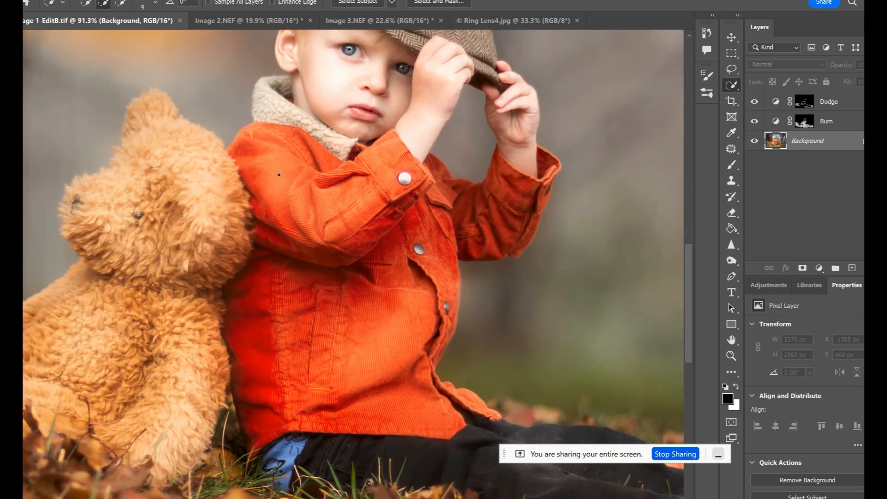
left_click(302, 191)
mouse_move(369, 218)
left_mouse_down()
mouse_move(407, 199)
mouse_move(446, 295)
left_mouse_up()
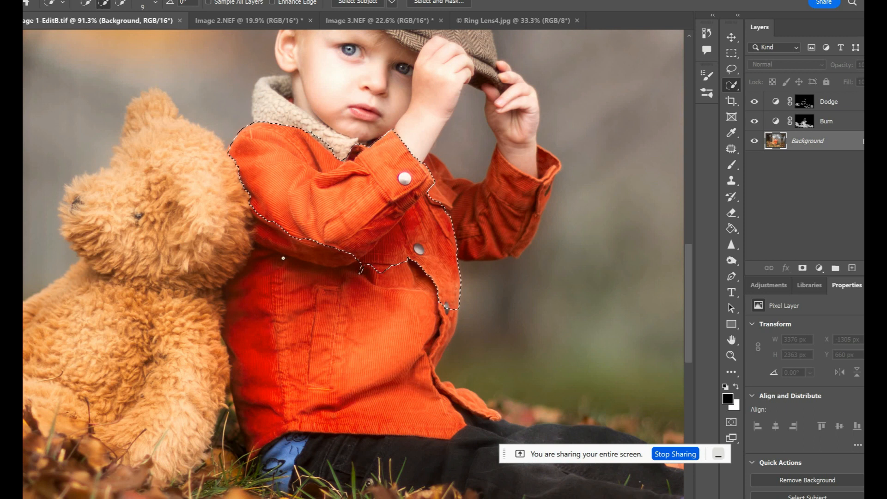
left_click_drag(281, 241, 294, 340)
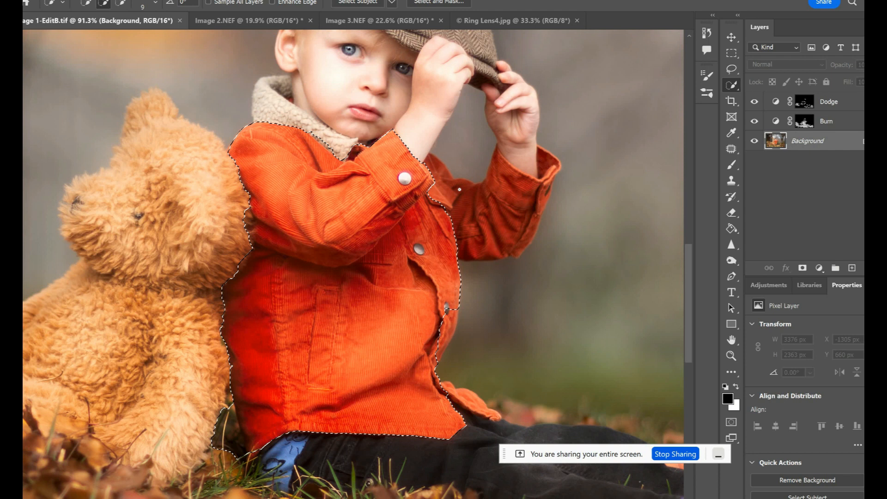
mouse_move(493, 220)
left_mouse_down()
mouse_move(512, 198)
mouse_move(536, 204)
mouse_move(545, 187)
mouse_move(542, 204)
mouse_move(546, 159)
mouse_move(553, 182)
mouse_move(549, 163)
left_mouse_up()
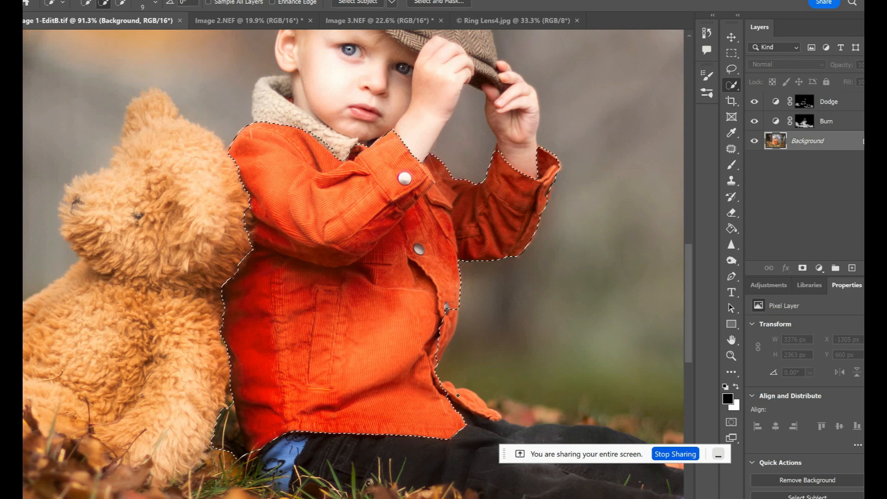
left_click_drag(449, 389, 488, 416)
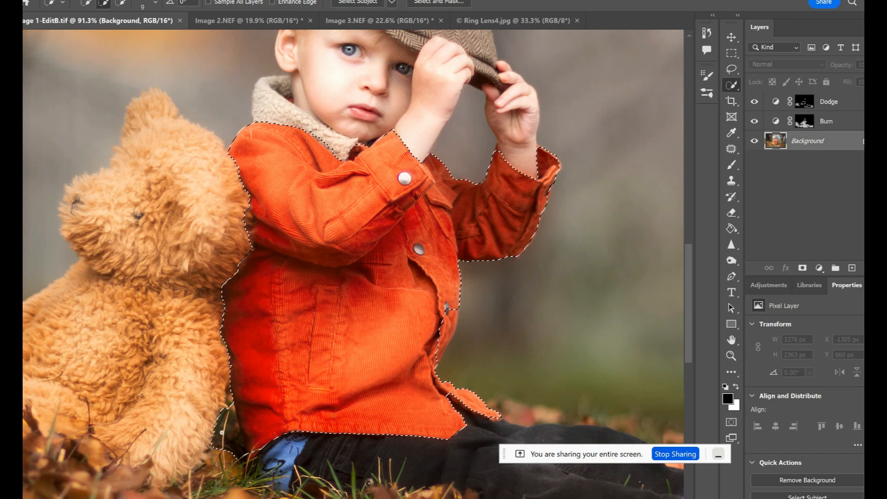
Subtract the grassy gap beside the teddy bear from the selection and refine the edge around the jacket's lower back corner
scroll(221, 432, "up", 5)
scroll(222, 432, "down", 4)
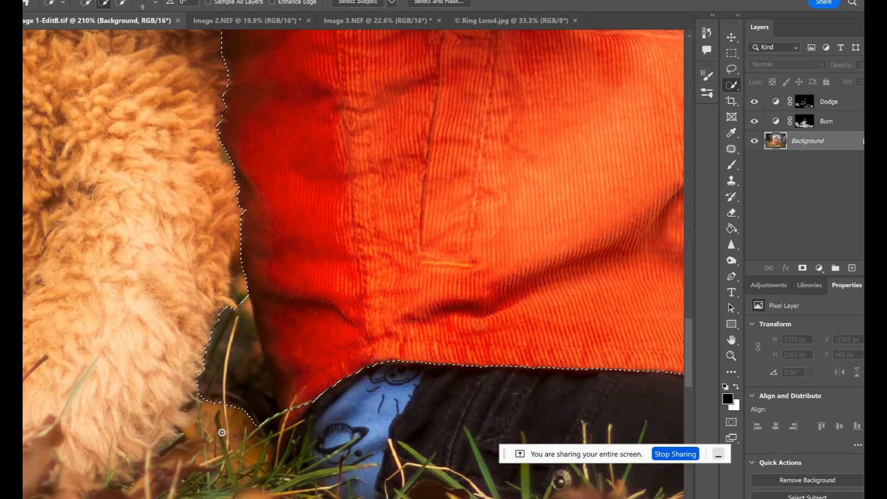
scroll(223, 423, "up", 2)
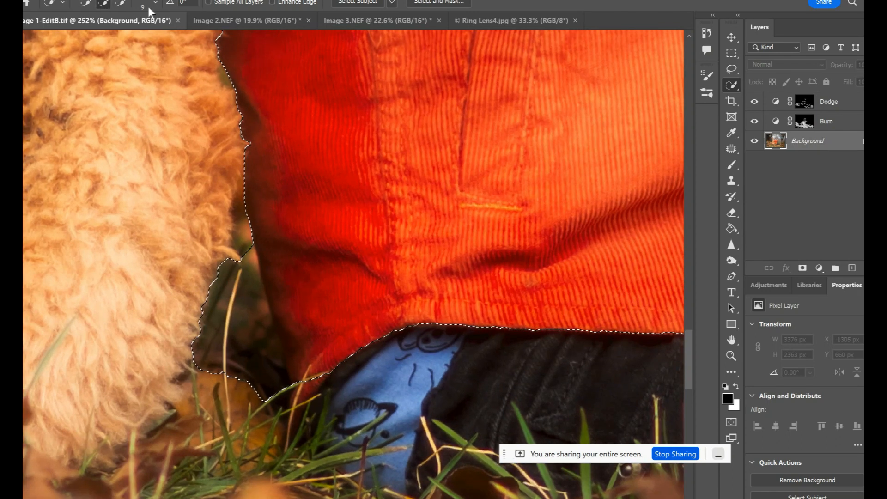
left_click(122, 4)
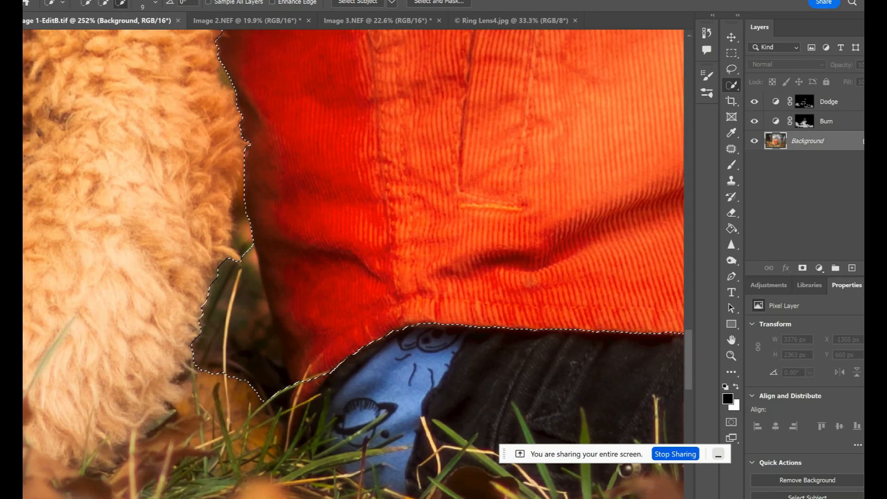
mouse_move(244, 286)
left_mouse_down()
mouse_move(262, 351)
mouse_move(250, 248)
left_mouse_up()
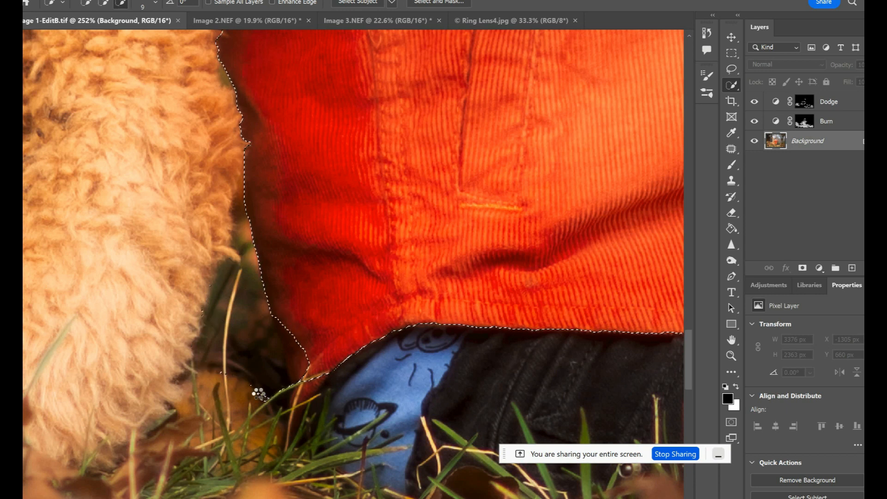
left_click_drag(263, 399, 295, 385)
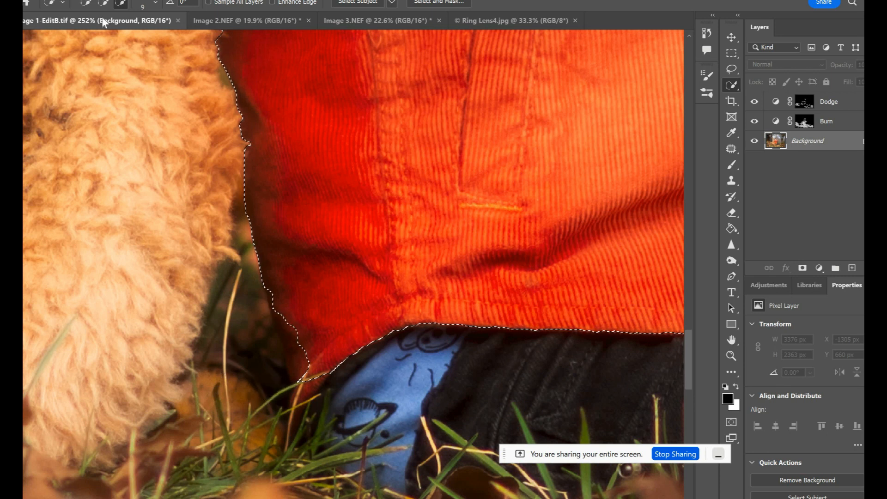
mouse_move(300, 344)
left_mouse_down()
mouse_move(305, 400)
mouse_move(316, 378)
mouse_move(305, 353)
mouse_move(301, 374)
left_mouse_up()
left_click(293, 329)
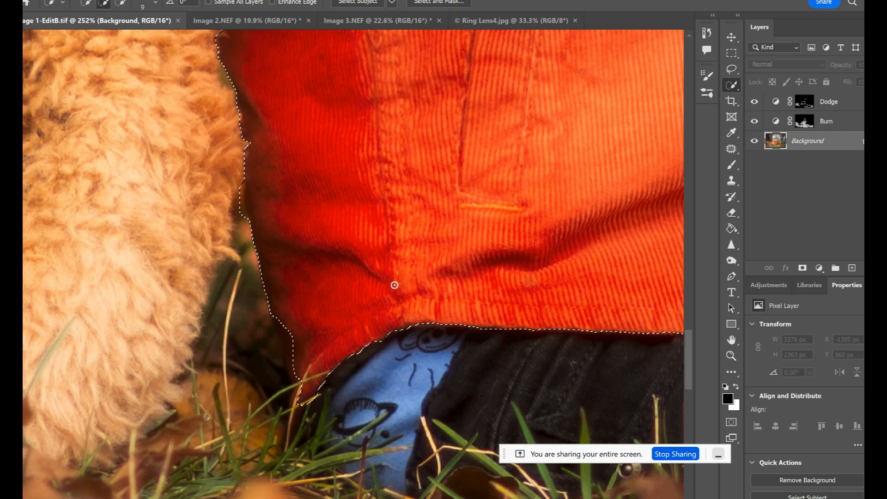
Add a Hue/Saturation adjustment layer above the Background, masked to the selected jacket
scroll(395, 285, "down", 8)
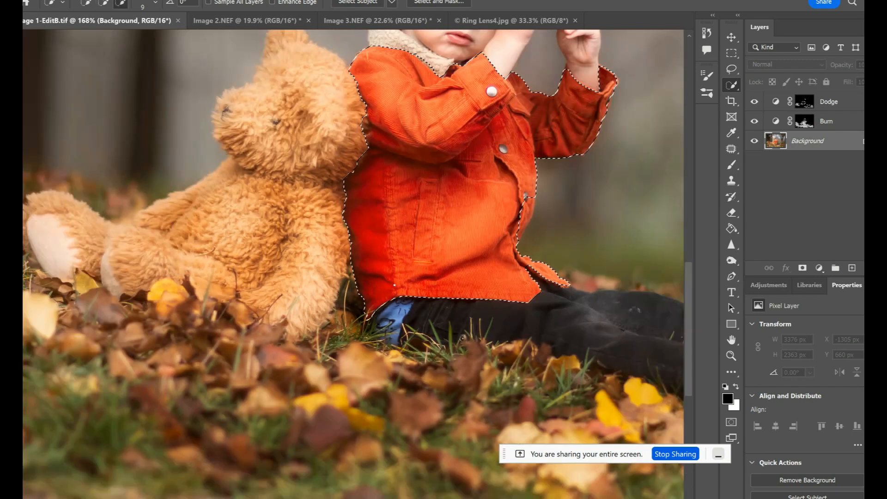
scroll(395, 285, "down", 1)
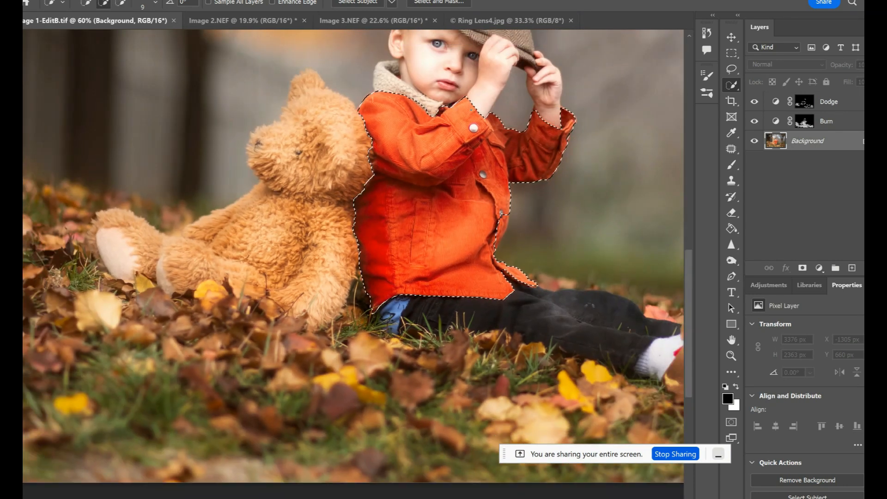
scroll(521, 147, "down", 4)
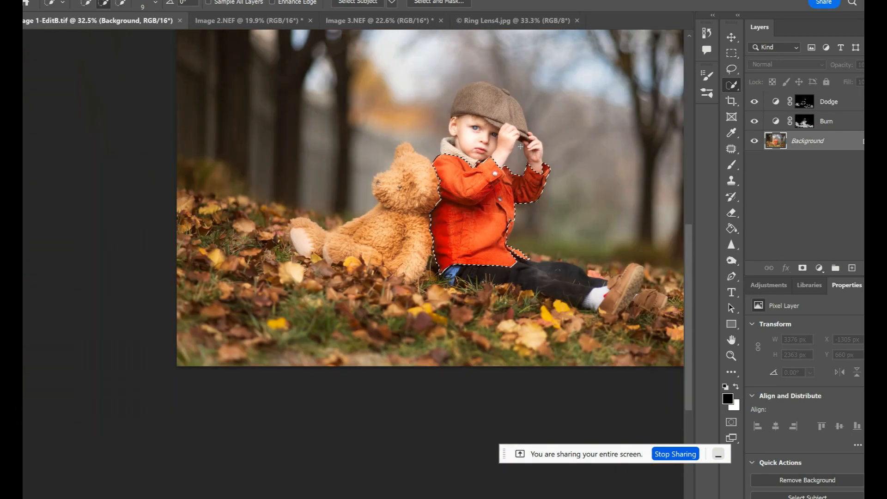
scroll(521, 147, "down", 1)
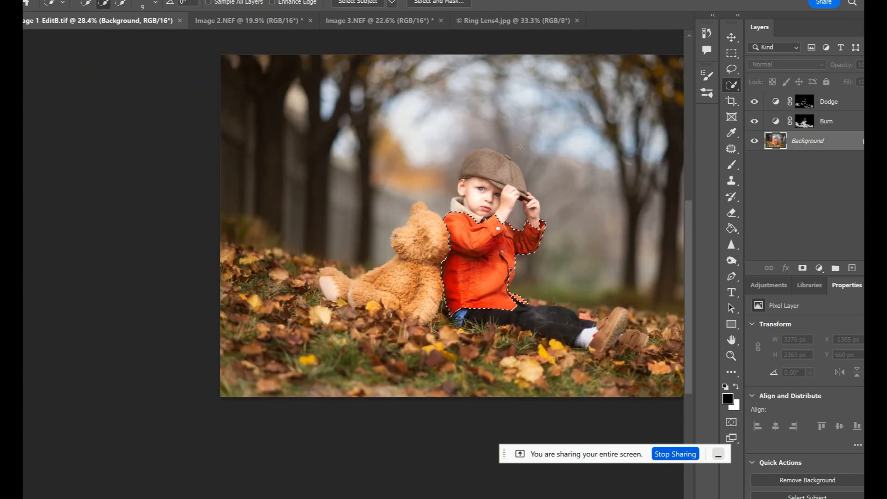
scroll(520, 147, "right", 6)
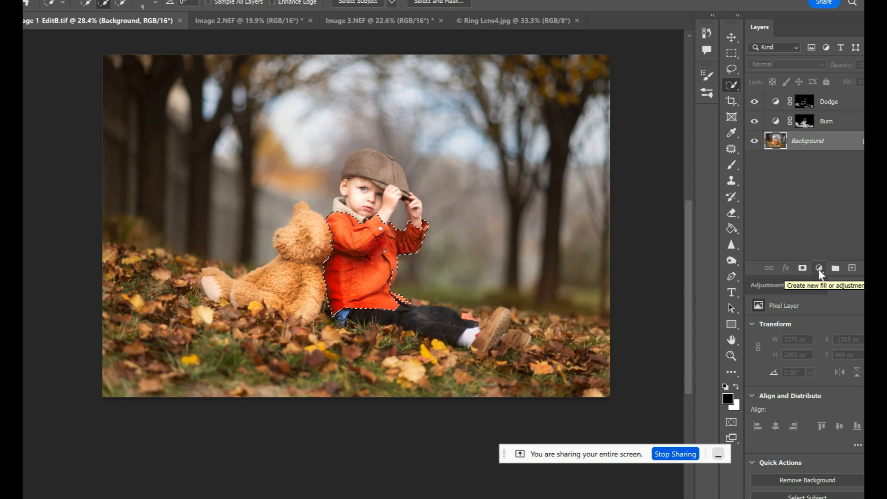
left_click(819, 269)
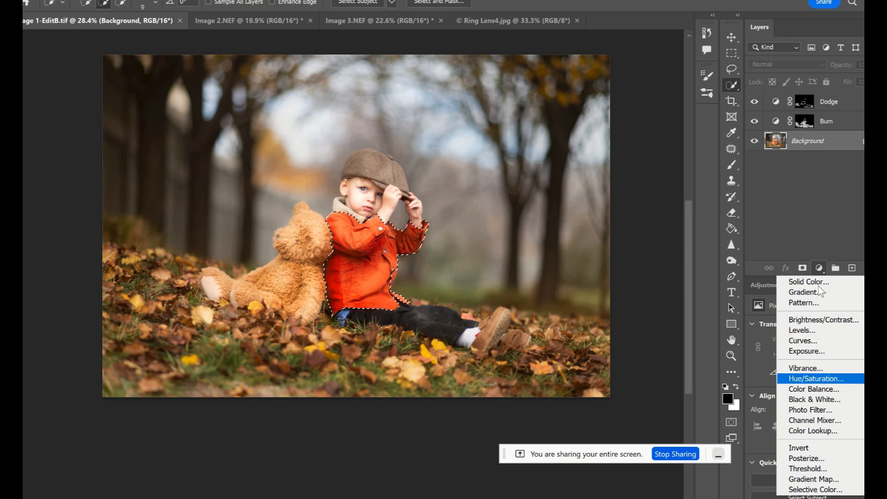
left_click(774, 286)
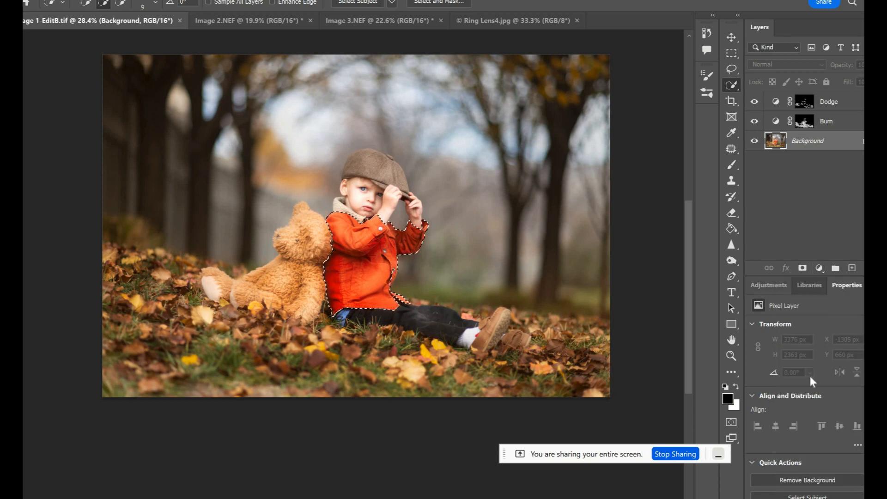
left_click(774, 285)
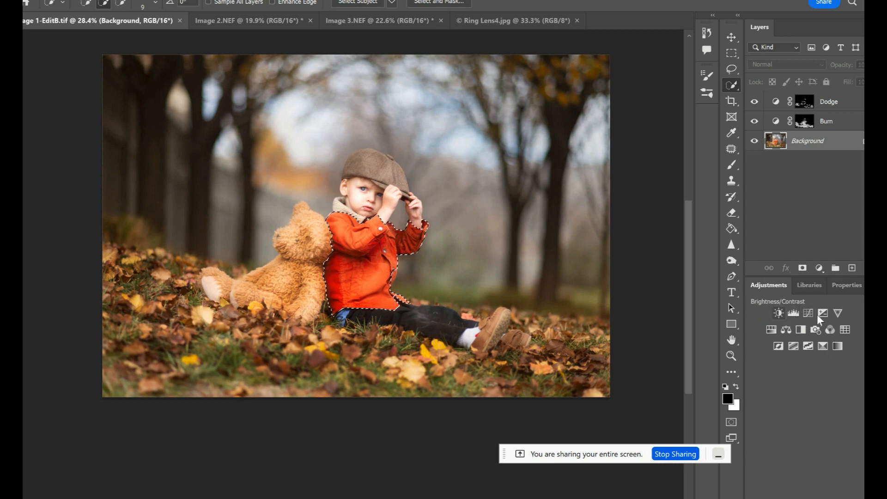
left_click(770, 331)
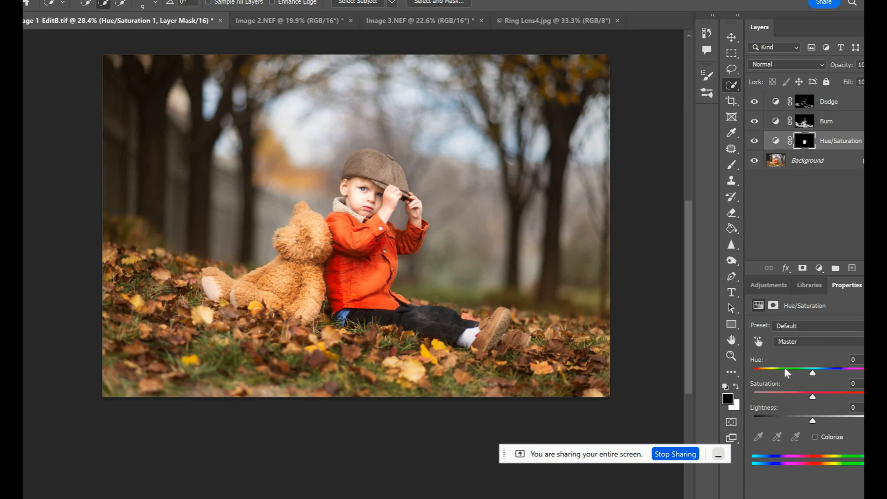
Shift the jacket's hue to +26, turn on Colorize and set the colorized hue to 38
left_click_drag(813, 373, 828, 373)
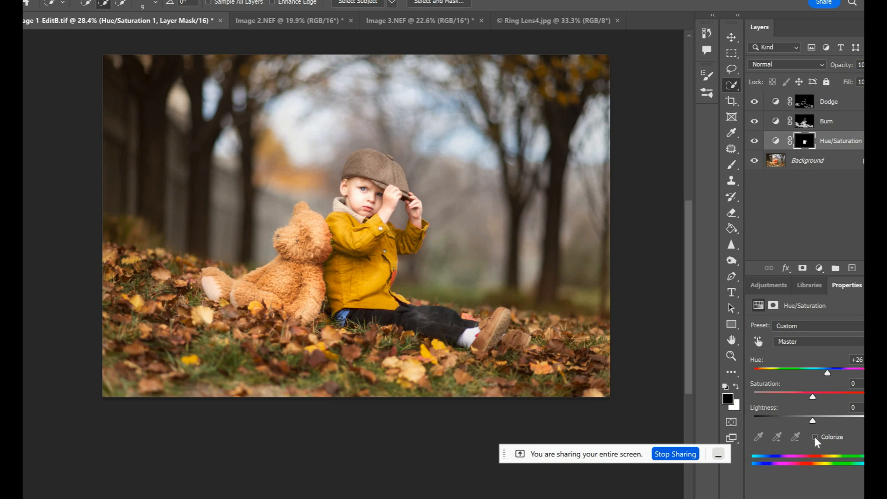
left_click(814, 437)
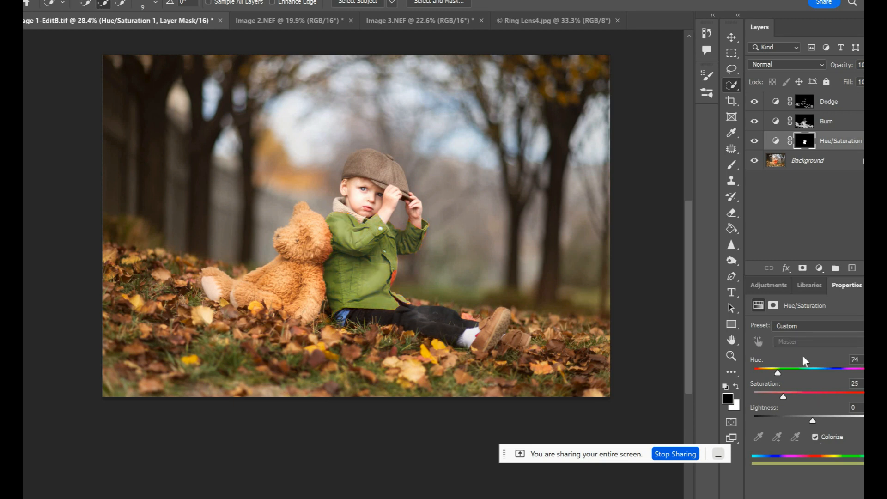
left_click_drag(789, 373, 768, 374)
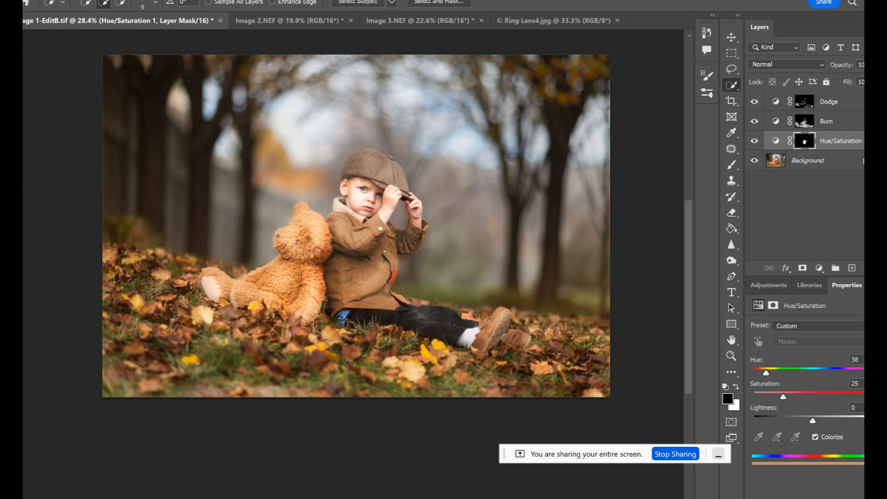
Try a hue of +57 on the jacket with Colorize off, and turn Colorize back on
left_click(816, 438)
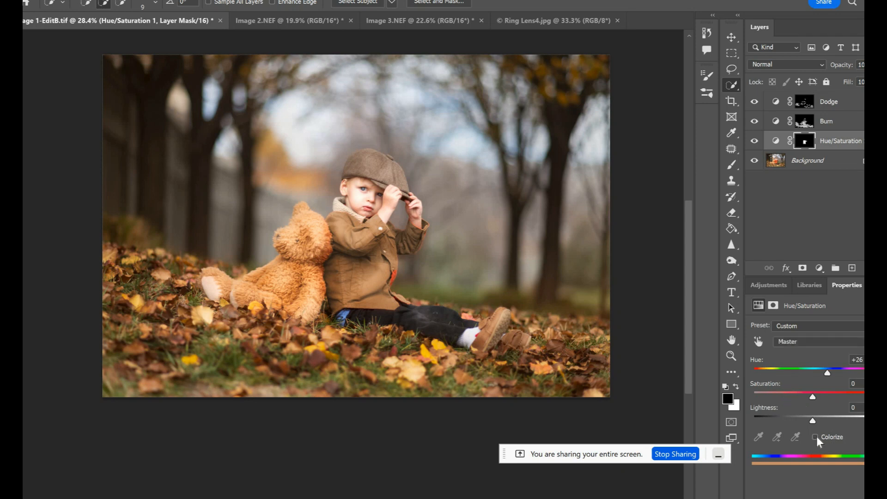
left_click(842, 371)
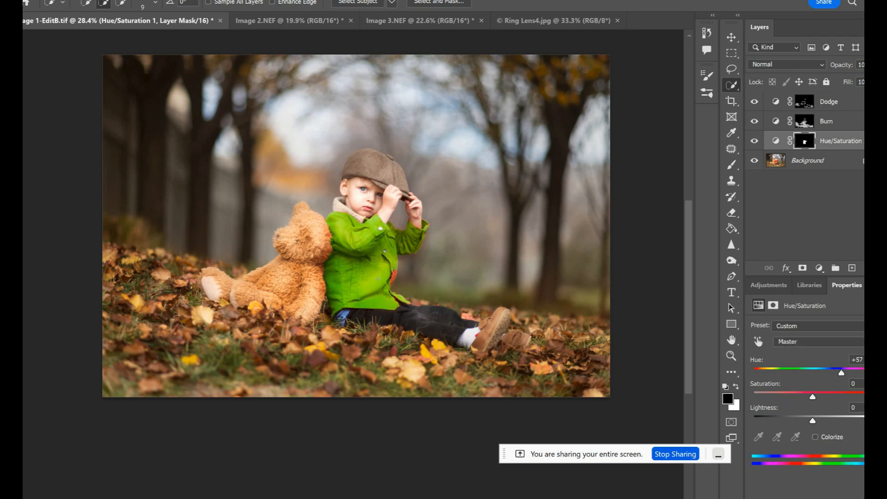
left_click(829, 437)
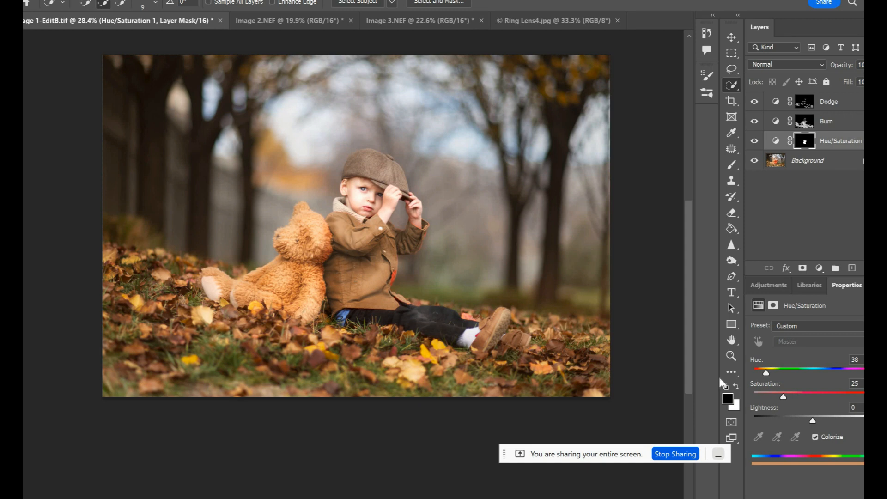
Set the jacket's colorized saturation to 23 and its lightness to -4
left_click(773, 393)
left_click(780, 397)
left_click_drag(780, 396, 781, 397)
mouse_move(813, 421)
left_mouse_down()
mouse_move(799, 422)
mouse_move(811, 421)
left_mouse_up()
Paint white at 100% brush opacity on the Hue/Saturation mask over the orange patch at the jacket's front opening
scroll(350, 283, "up", 6)
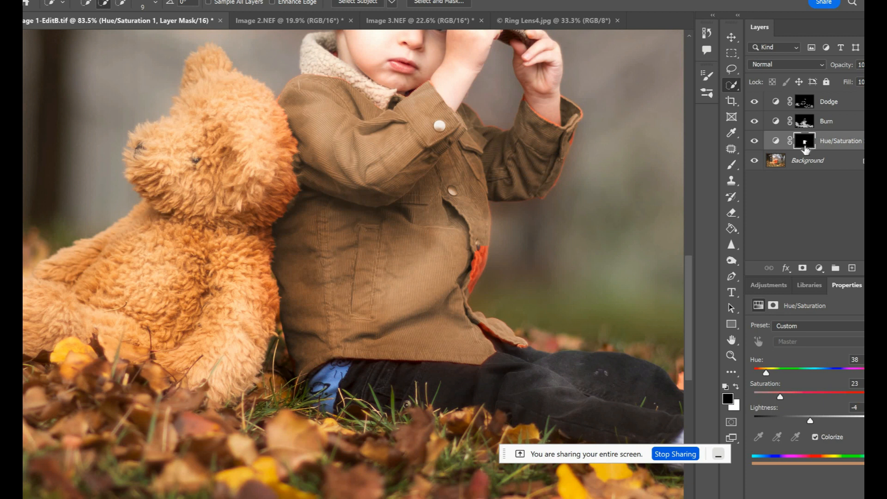
key("x")
key("b")
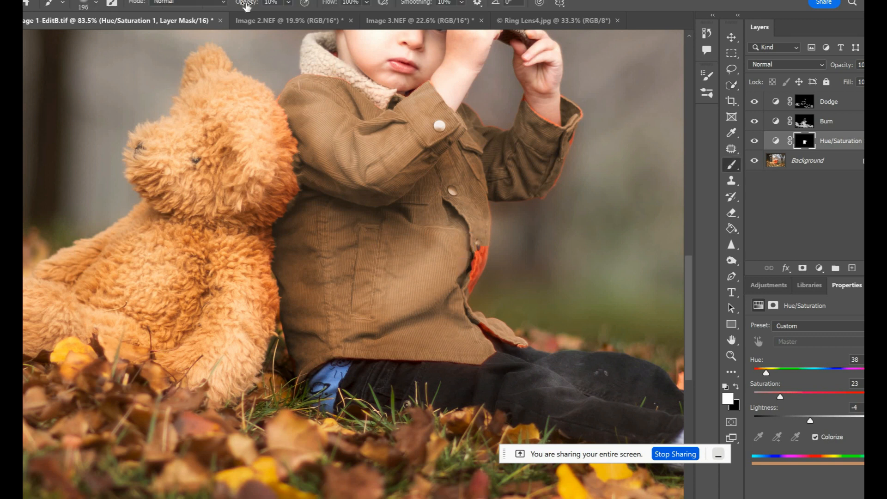
left_click(288, 2)
left_click_drag(296, 15, 346, 16)
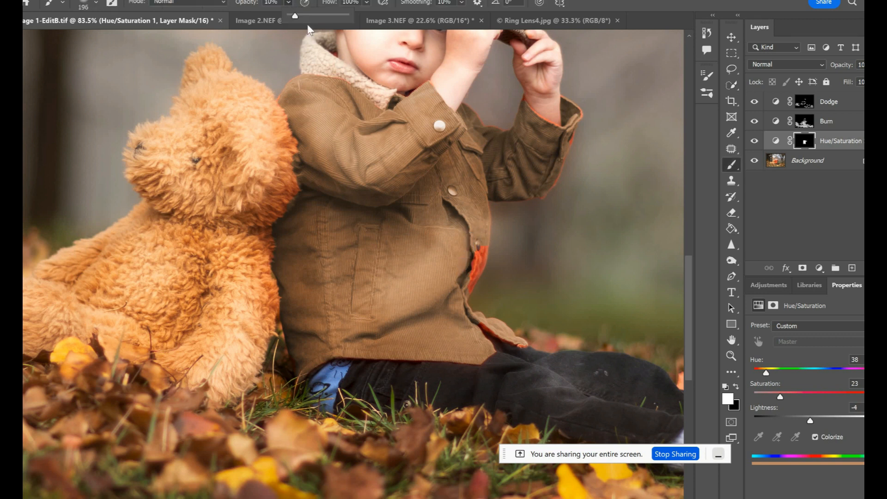
mouse_move(465, 283)
left_mouse_down()
mouse_move(489, 331)
mouse_move(460, 283)
left_mouse_up()
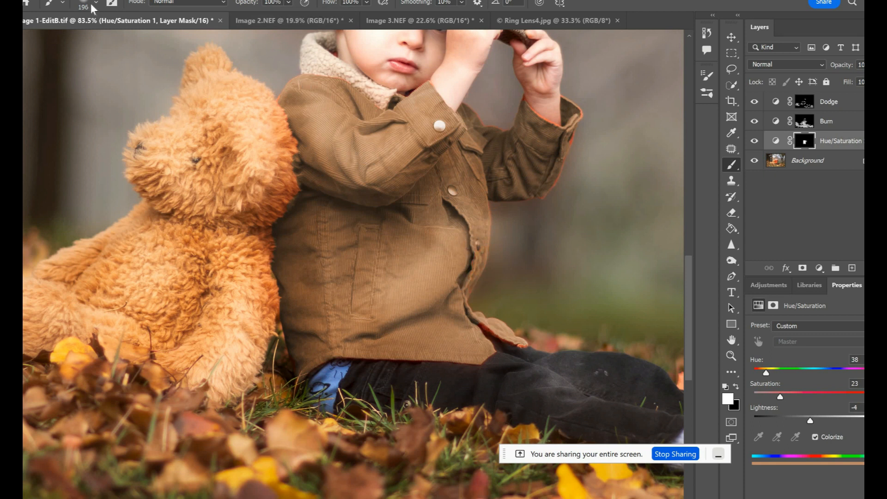
Try painting the raised sleeve's edges into the mask with a soft 146 px brush, and undo the strokes
right_click(129, 46)
left_click_drag(128, 46, 118, 45)
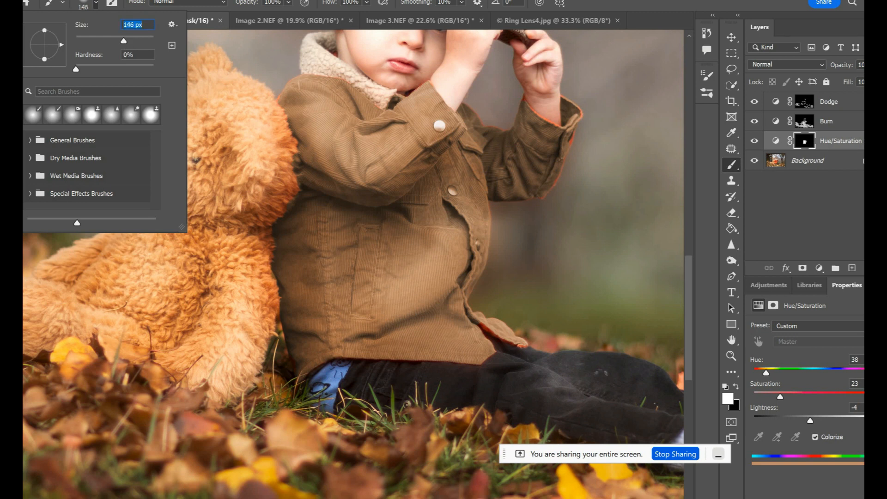
key("Return")
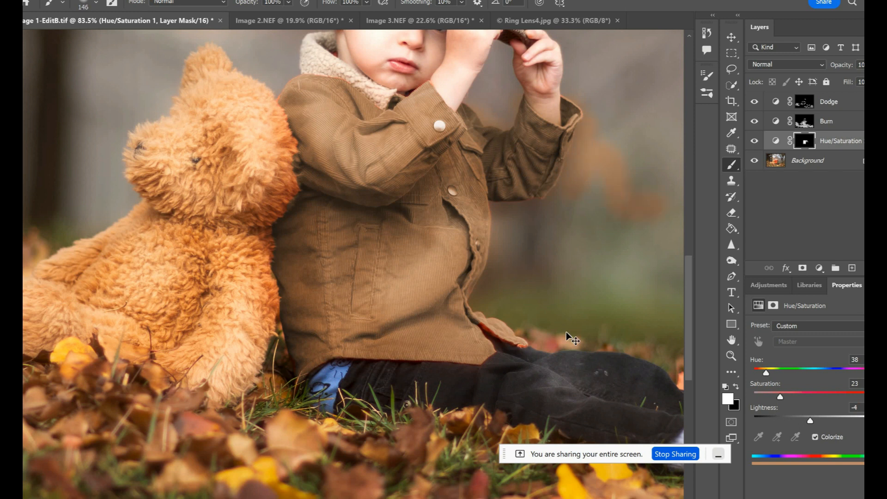
key("ctrl+z")
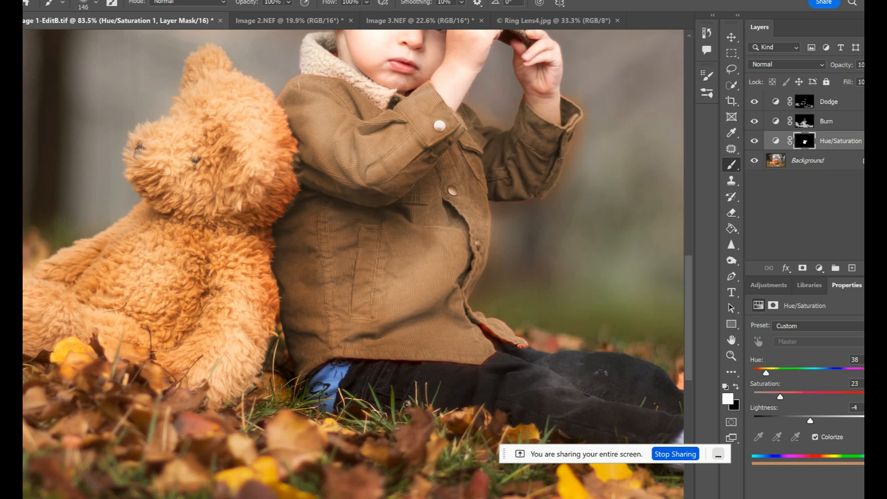
key("ctrl+z")
Paint the reddish fringe along the raised sleeve and cuff into the mask with a soft 34 px brush
scroll(576, 138, "up", 8)
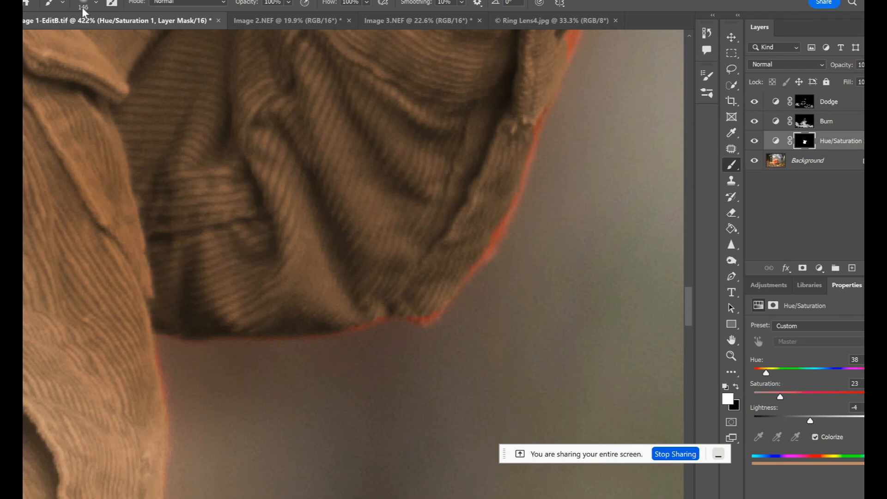
left_click(95, 3)
left_click_drag(123, 40, 89, 41)
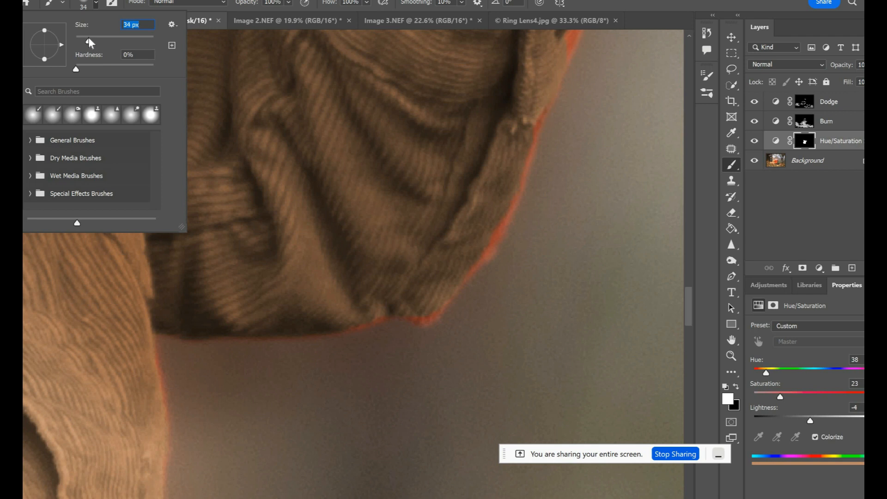
key("Return")
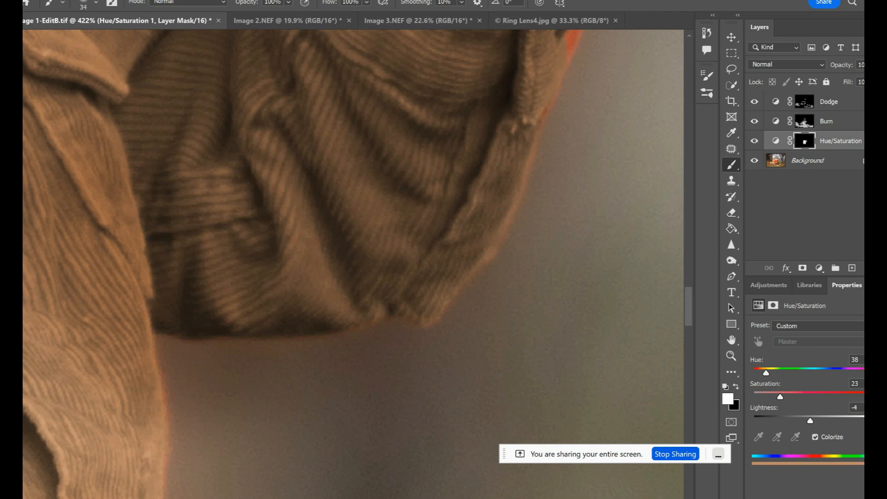
key("x")
key("x")
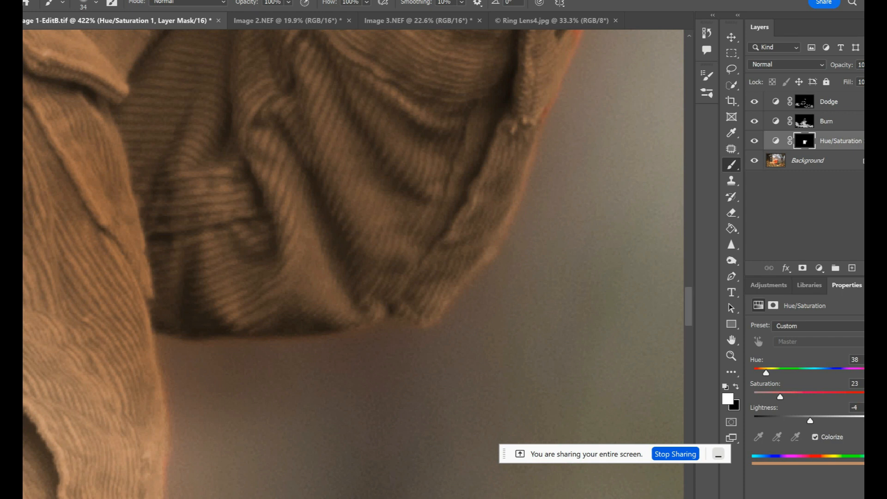
scroll(354, 264, "up", 5)
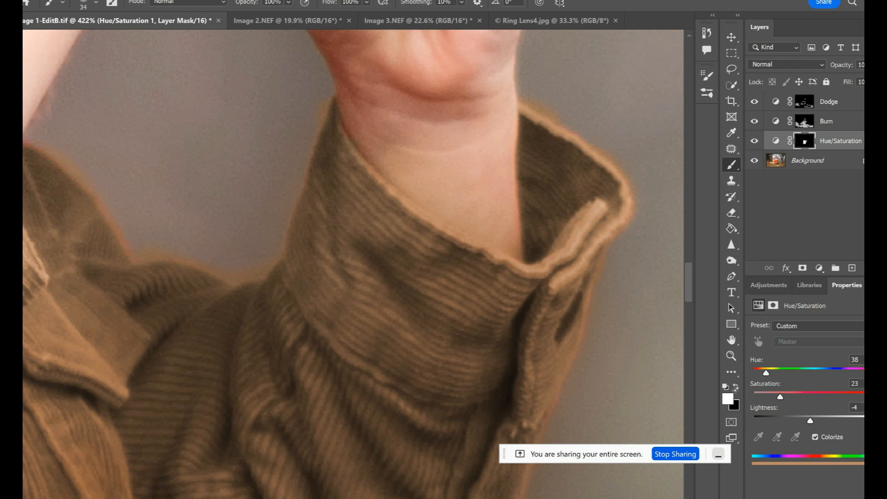
key("x")
key("ctrl+0")
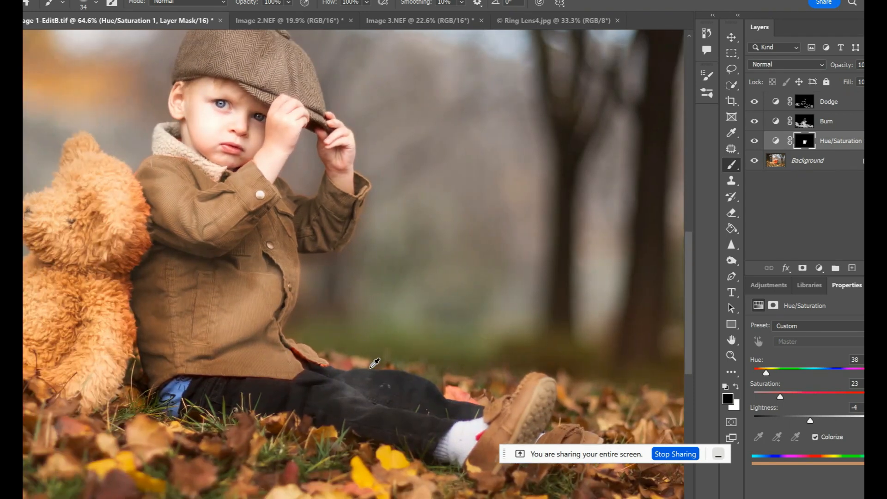
Paint white on the mask over the red fringe along the jacket's lower front flap and bottom hem
scroll(372, 367, "up", 6)
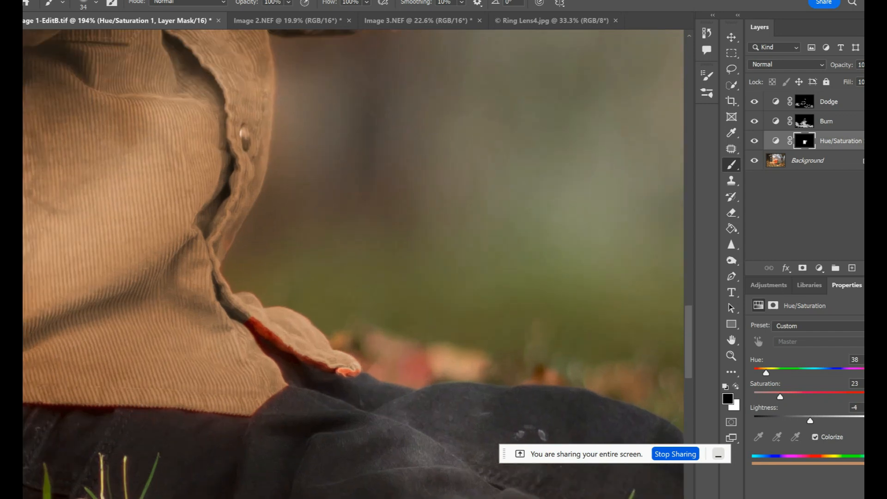
key("x")
left_click_drag(252, 324, 347, 374)
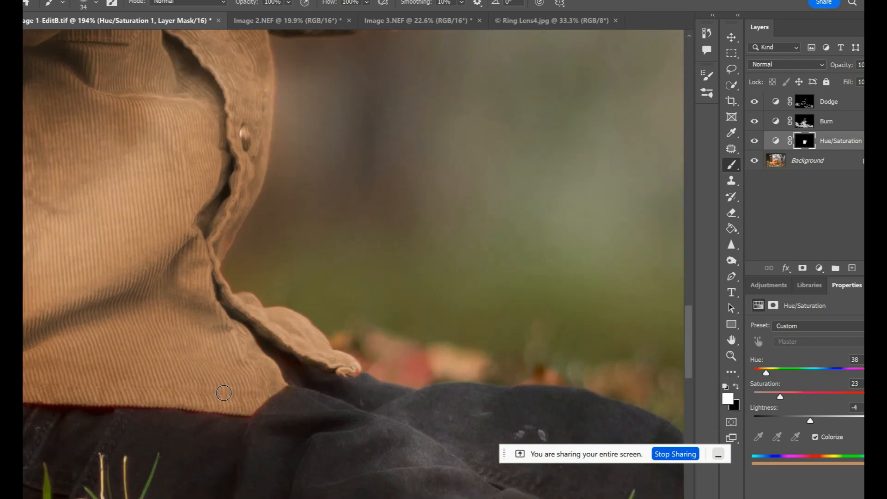
scroll(340, 402, "left", 6)
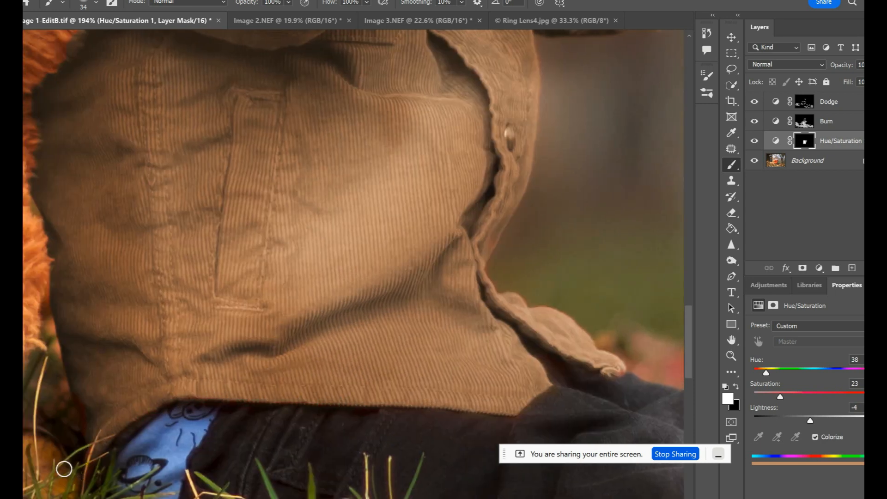
scroll(64, 469, "down", 5)
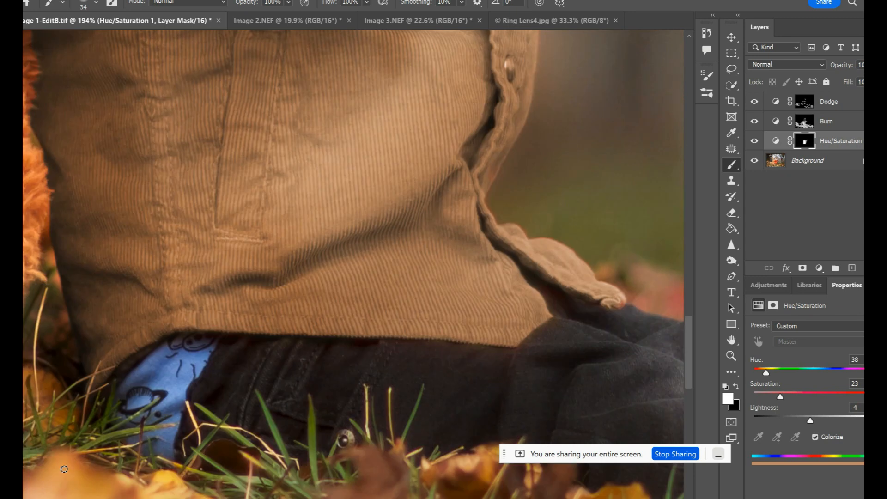
scroll(77, 156, "left", 3)
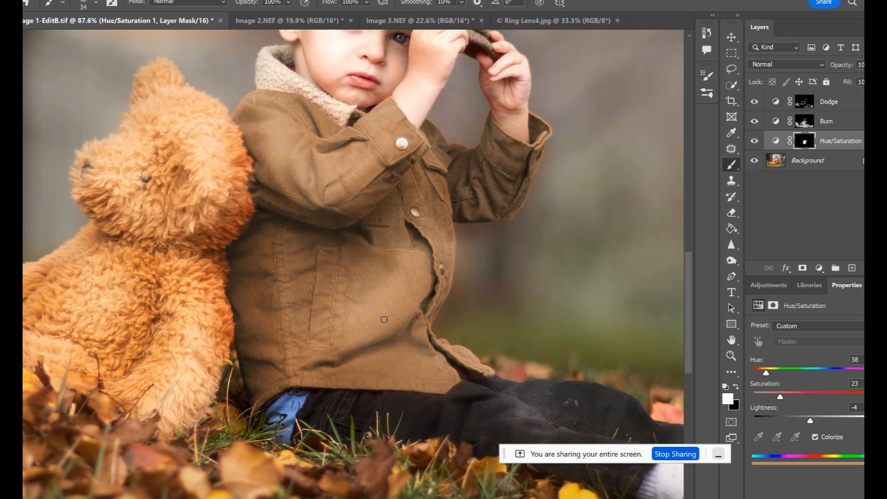
Paint white on the mask over the teddy bear's vivid orange side with a 180 px brush at 36% opacity
left_click(96, 3)
left_click_drag(87, 41, 109, 41)
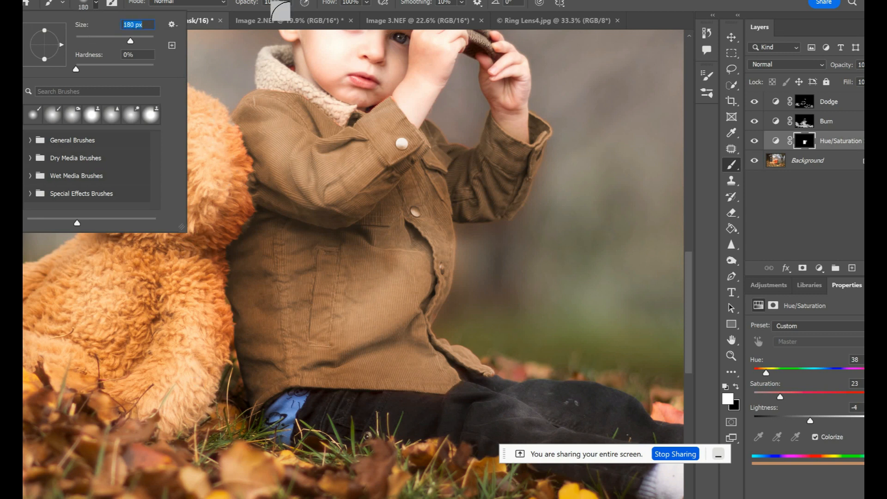
left_click(289, 2)
left_click(285, 15)
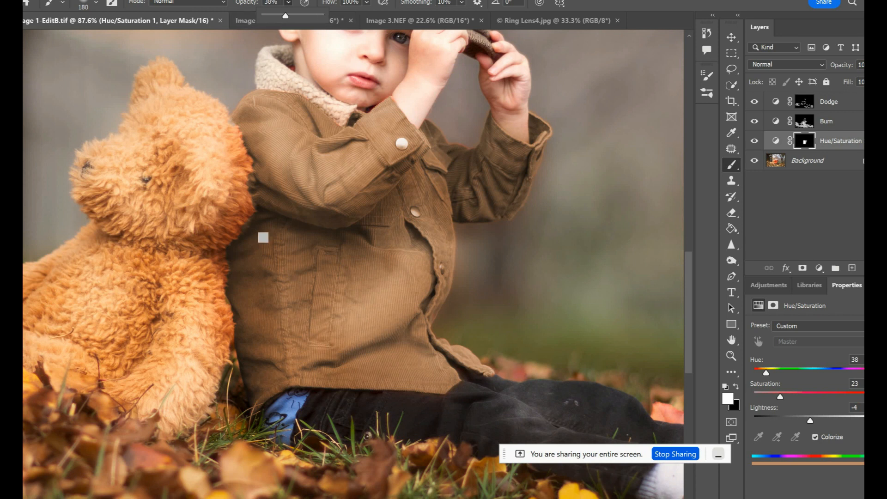
mouse_move(211, 241)
left_mouse_down()
mouse_move(235, 144)
mouse_move(223, 279)
mouse_move(210, 272)
mouse_move(212, 350)
mouse_move(238, 141)
mouse_move(228, 302)
left_mouse_up()
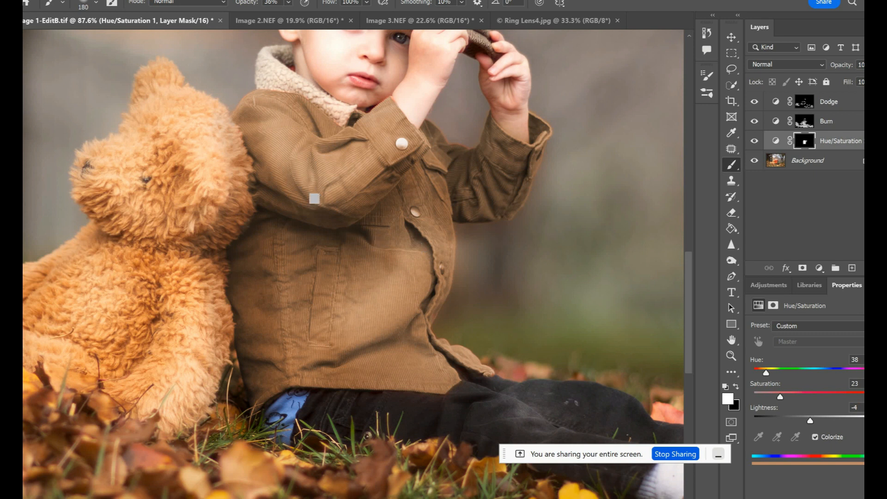
scroll(259, 342, "down", 2)
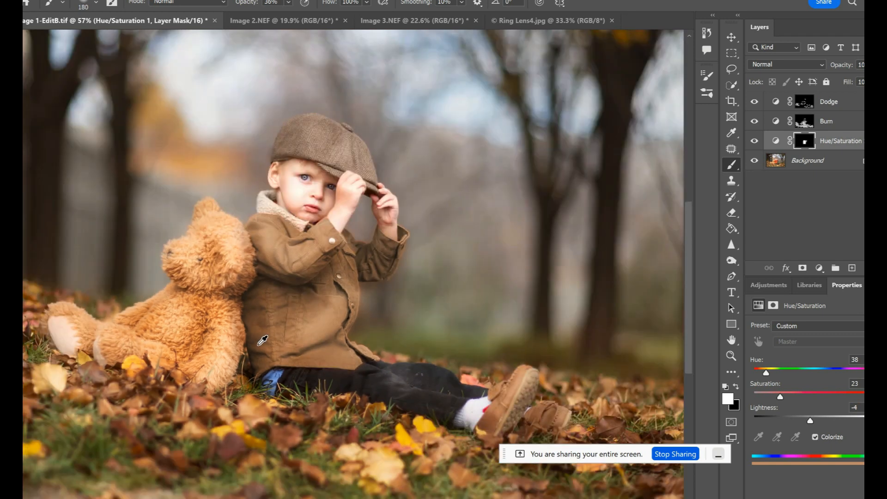
scroll(263, 340, "down", 3)
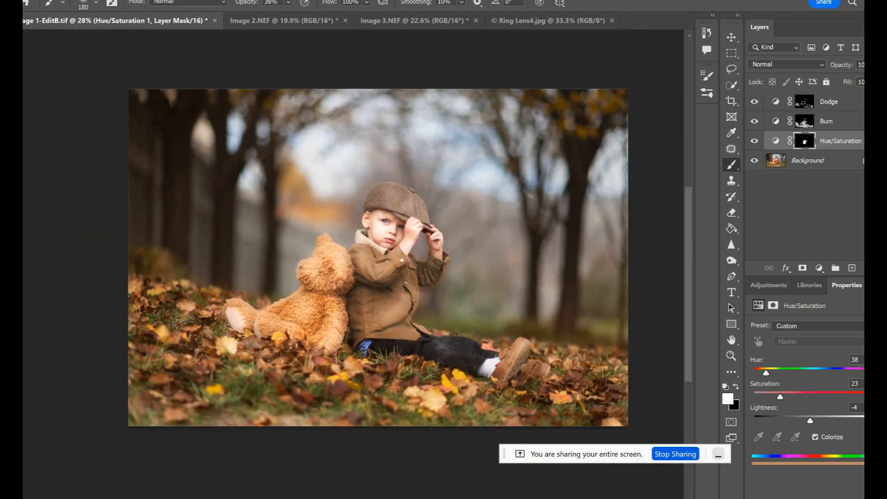
Set the jacket's colorized hue to 36 and deselect the adjustment layer with the Move tool
left_click(777, 145)
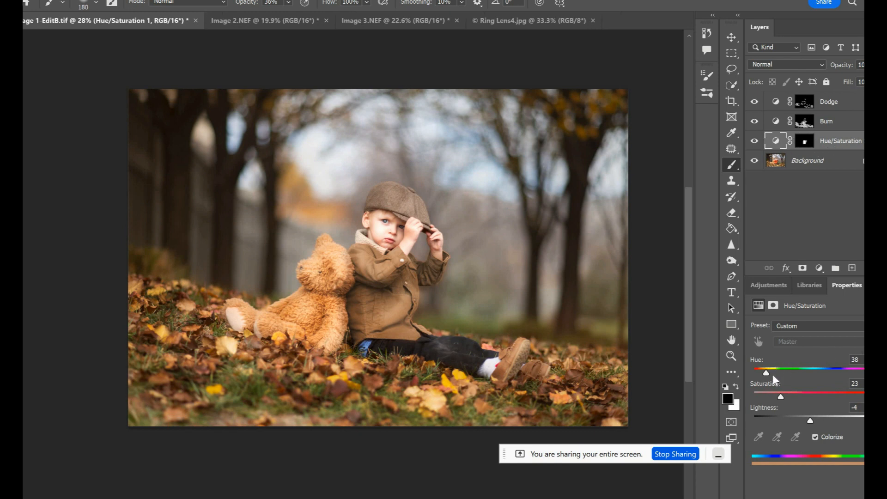
left_click_drag(780, 375, 765, 386)
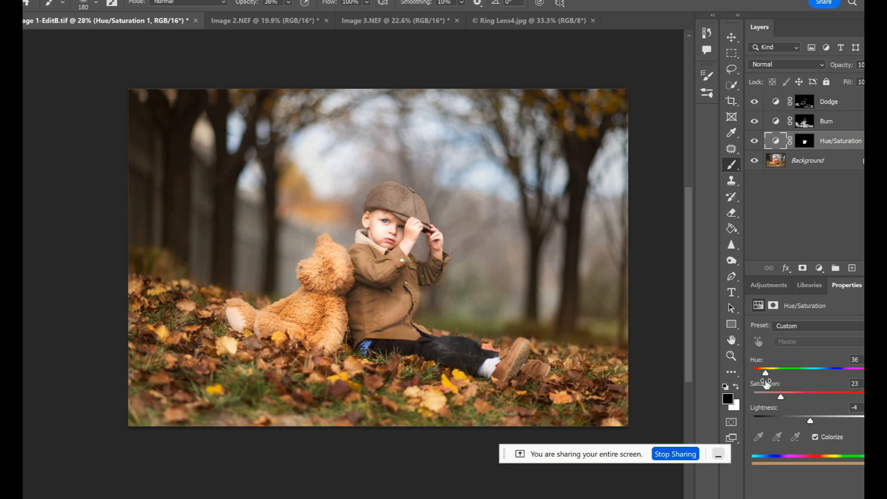
left_click(729, 39)
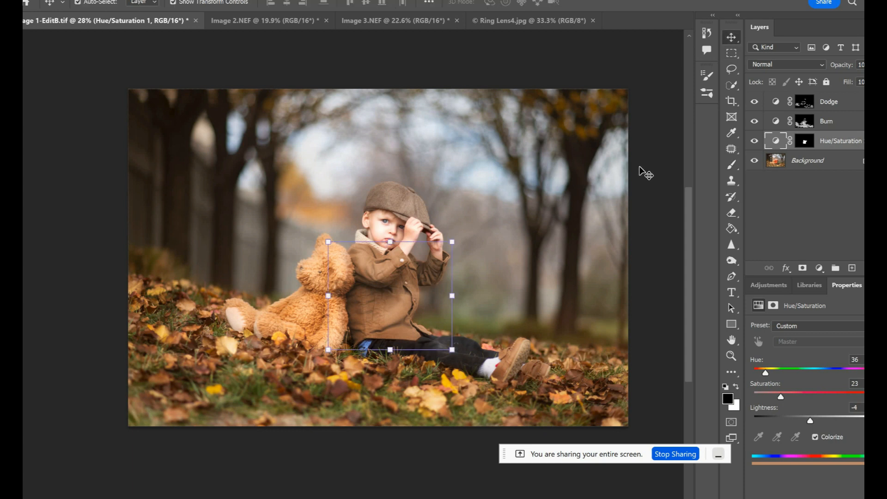
left_click(640, 168)
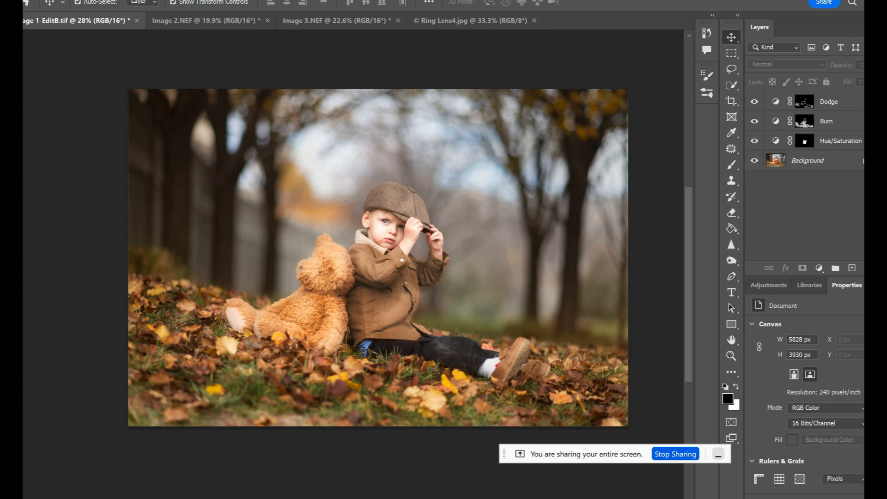
Switch to the Google Meet call in Firefox and stop sharing the screen
mouse_move(380, 498)
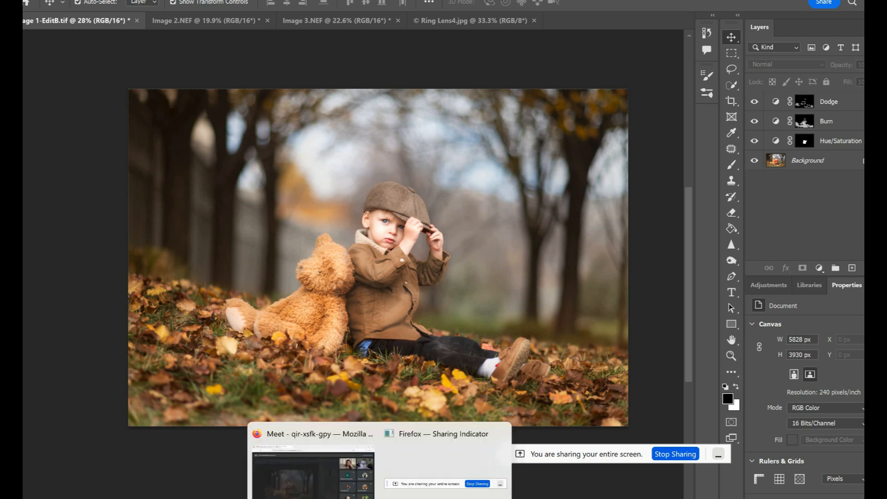
left_click(349, 497)
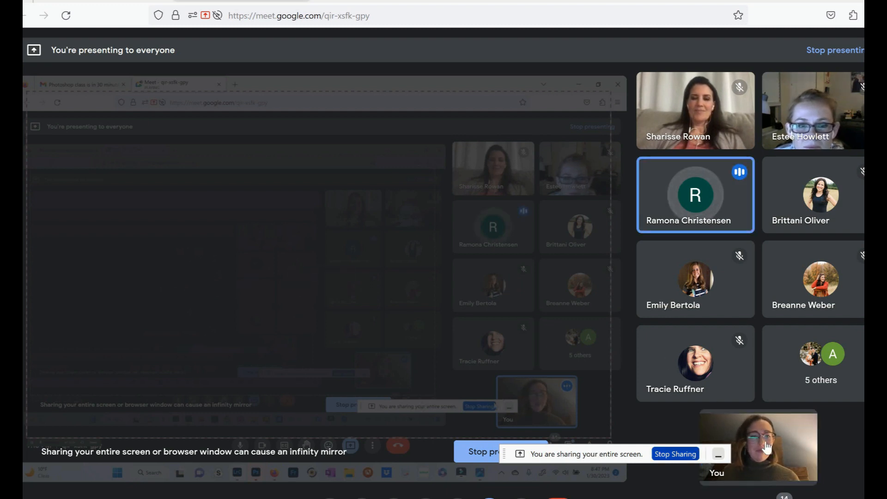
left_click(676, 454)
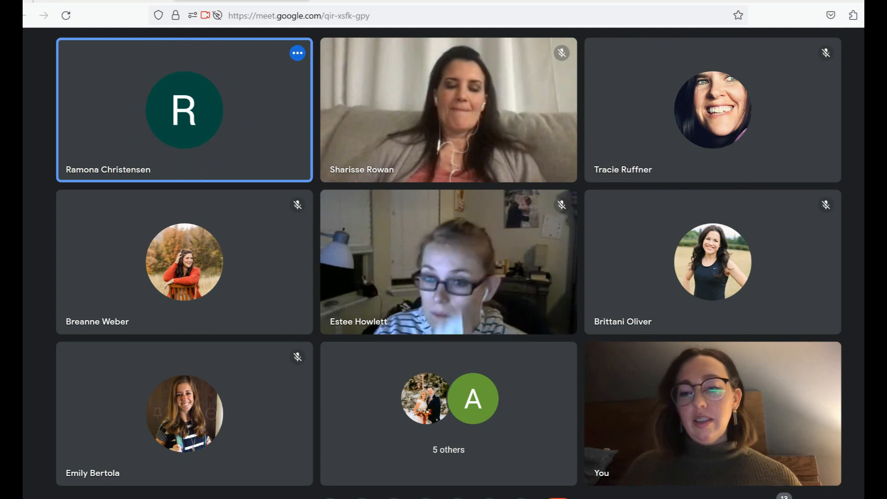
Present the entire screen in the Google Meet call, allowing the browser's screen-sharing request
mouse_move(379, 498)
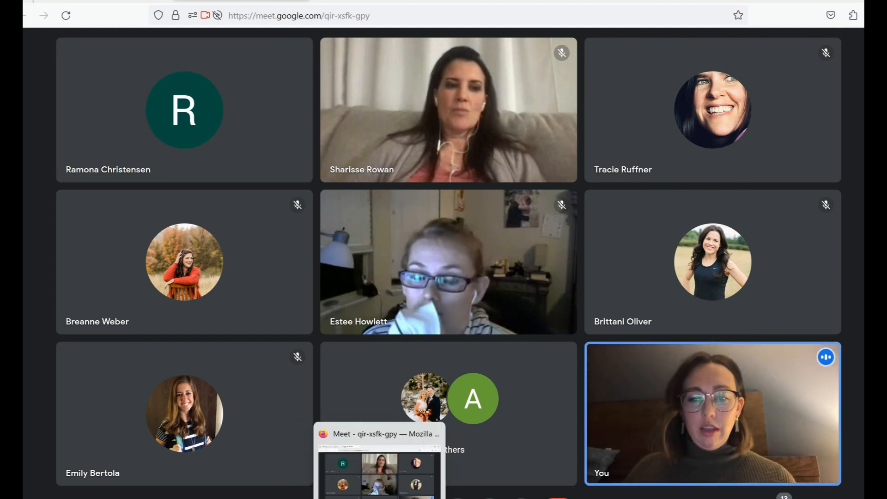
left_click(522, 497)
left_click(533, 451)
left_click(348, 62)
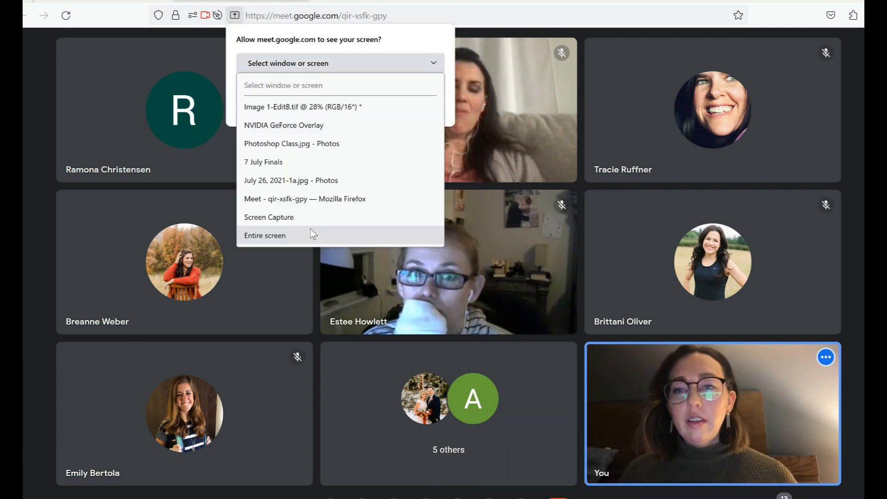
left_click(342, 236)
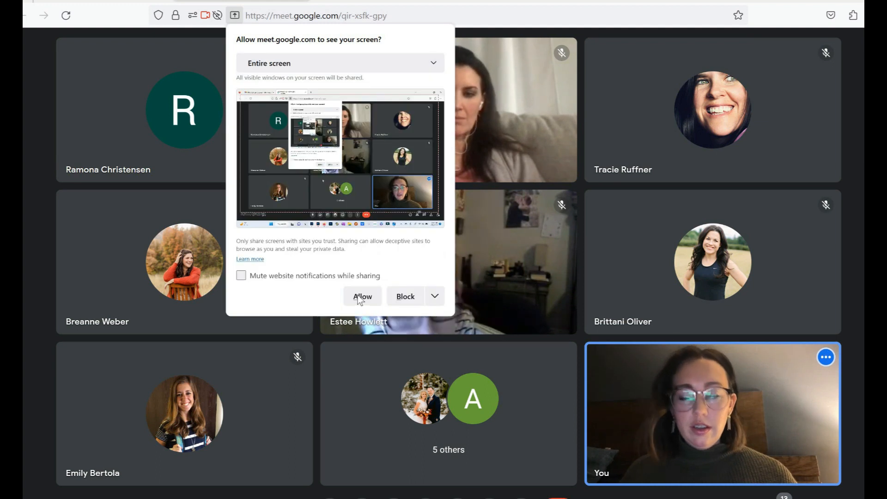
left_click(361, 297)
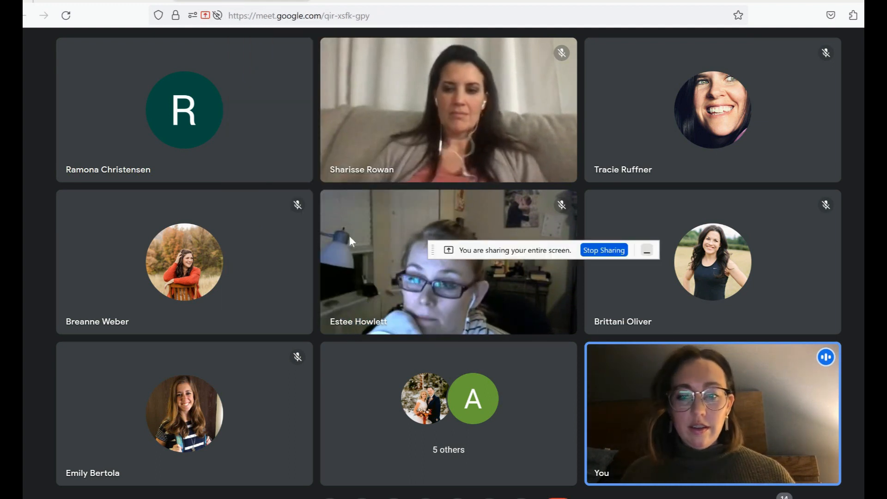
left_click(360, 498)
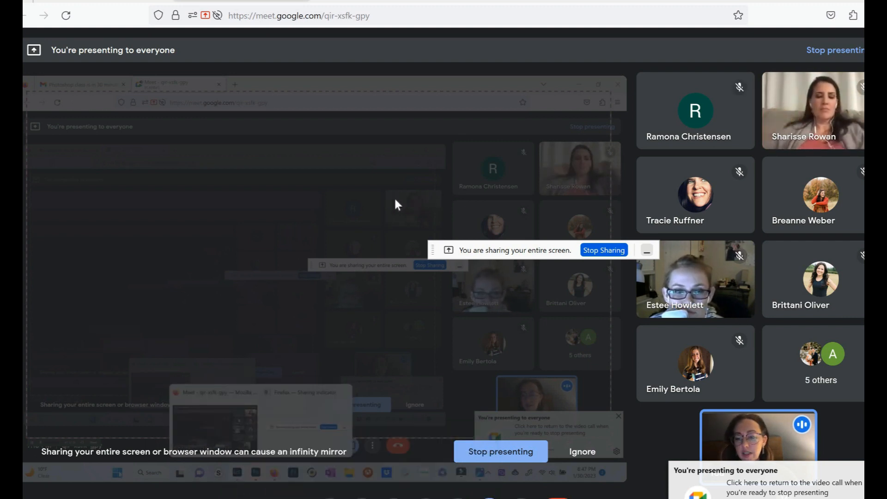
key("super")
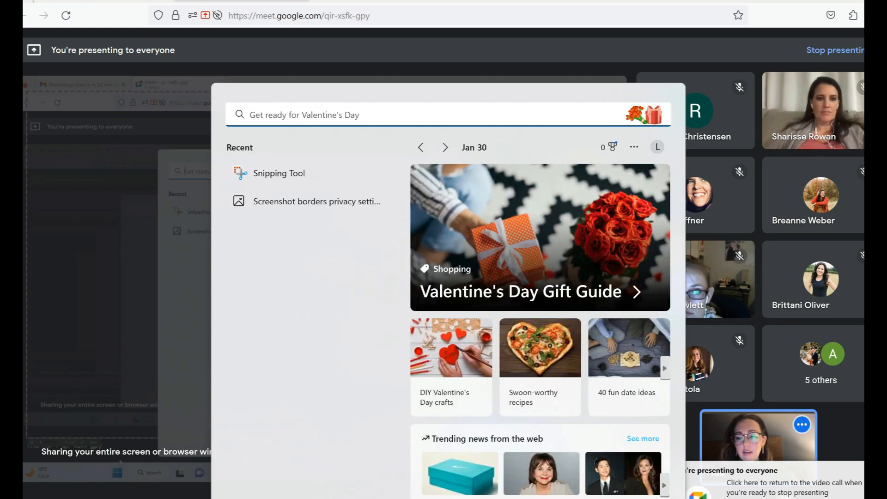
key("Escape")
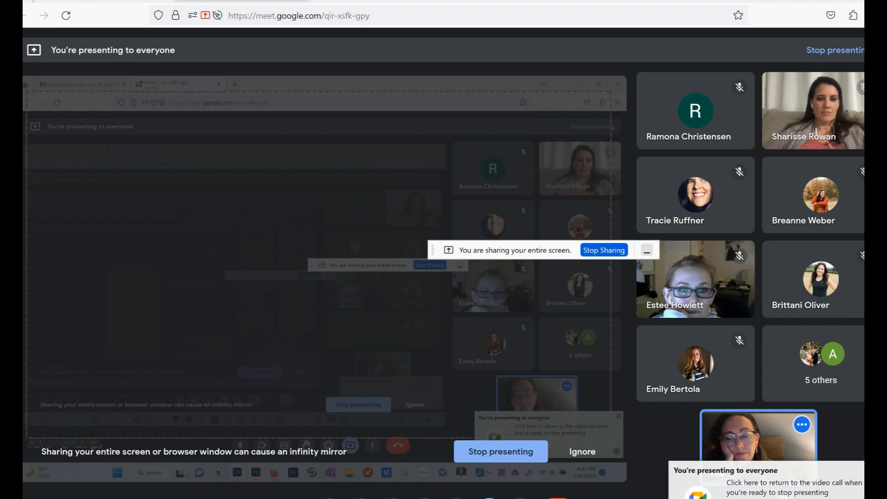
key("super+c")
key("Escape")
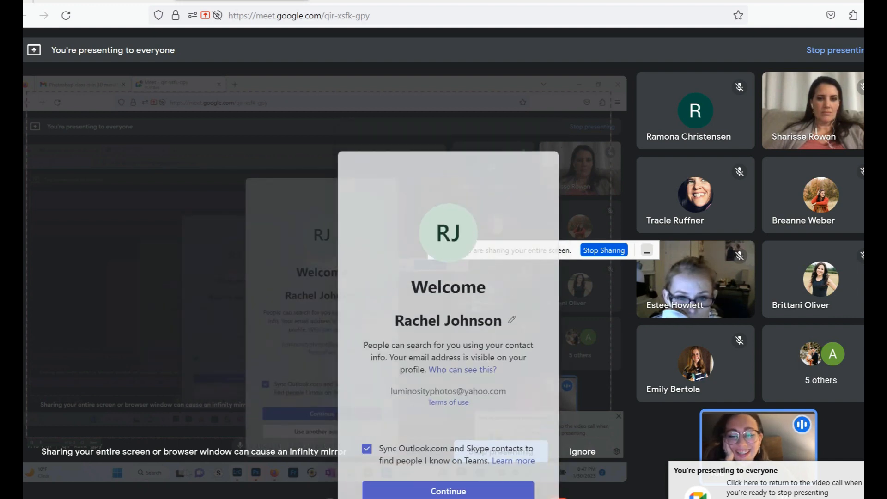
key("super+c")
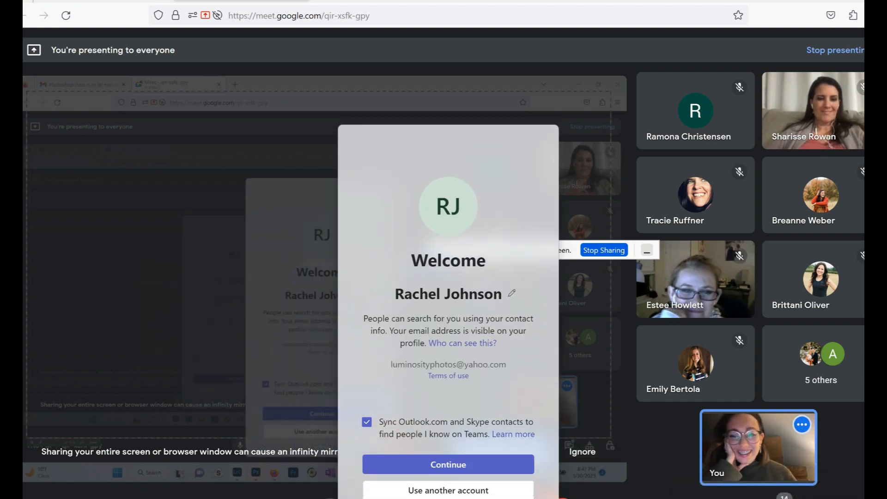
key("Escape")
Stop presenting the entire screen and open the raised-hand queue to attend to the participant waiting to speak
mouse_move(376, 498)
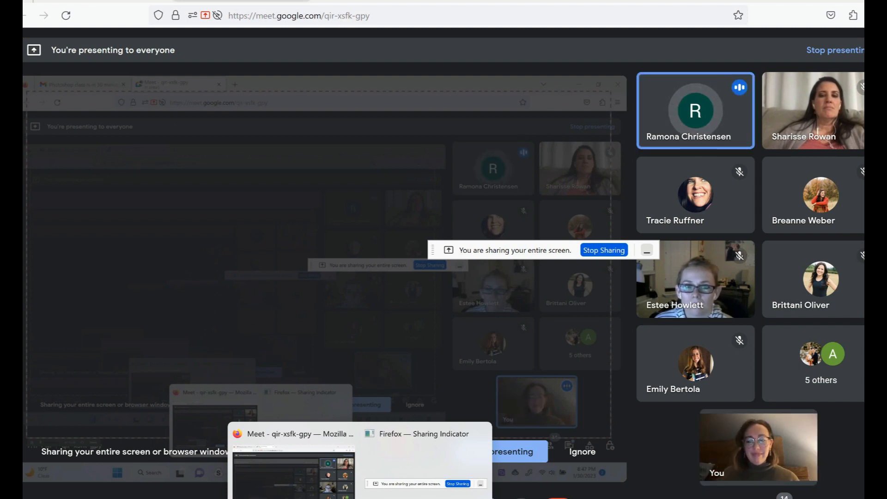
left_click(509, 453)
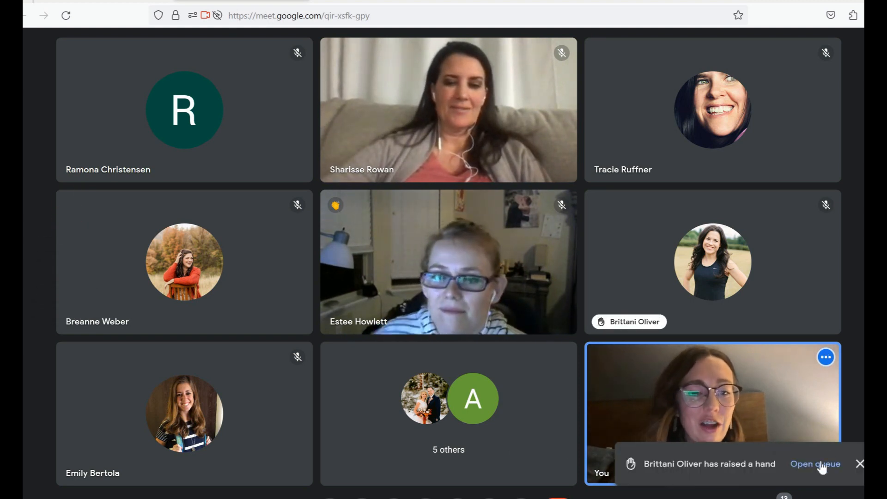
left_click(821, 464)
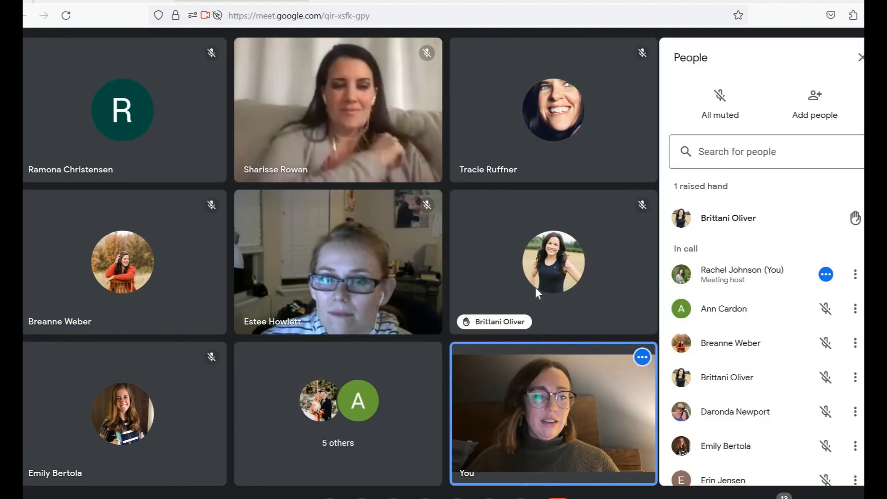
left_click(504, 326)
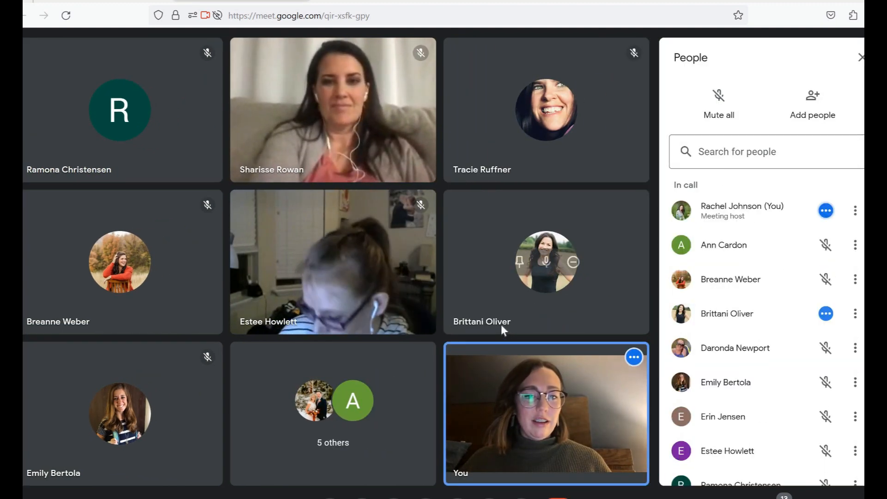
mouse_move(579, 432)
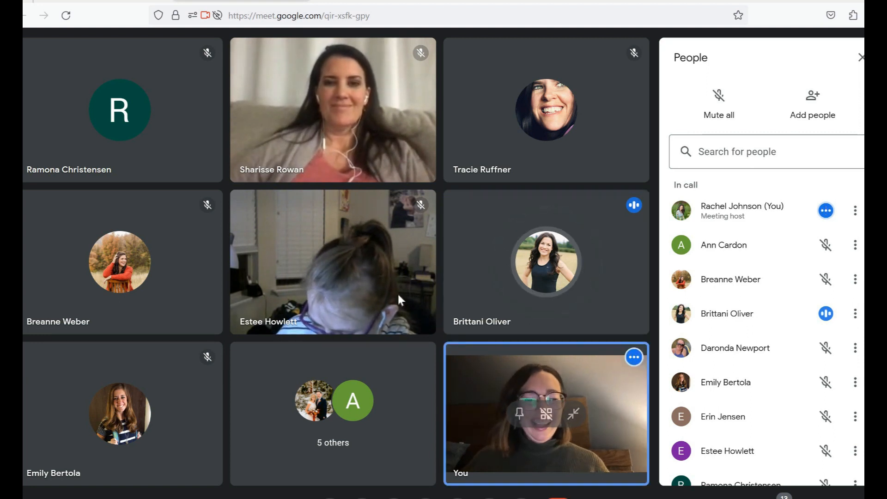
mouse_move(432, 298)
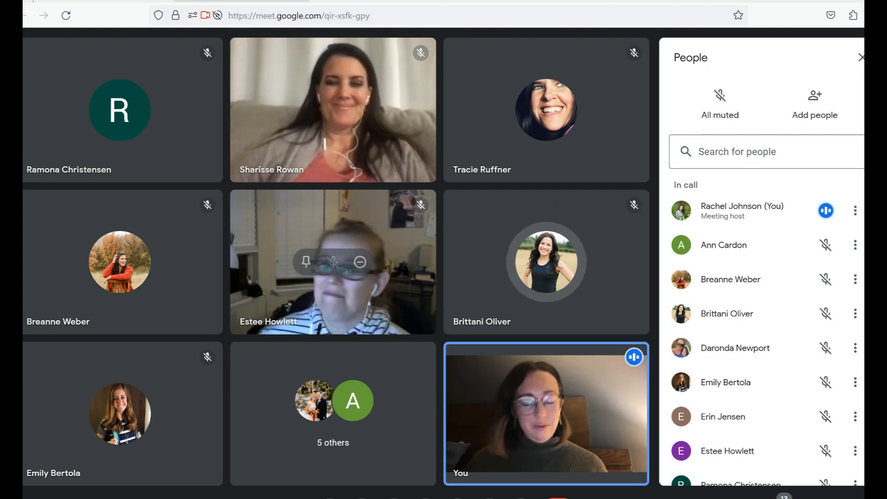